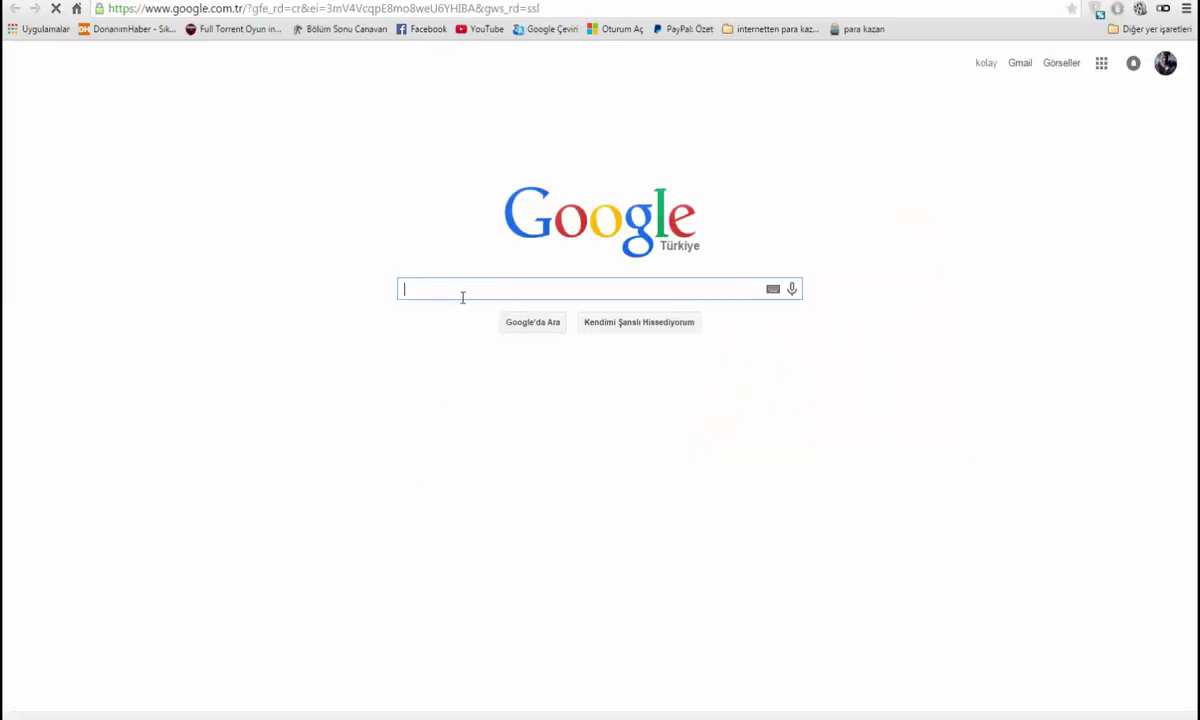
# Search Google for 'hostinger', clearing the mistyped entries first
pyautogui.write('hos')
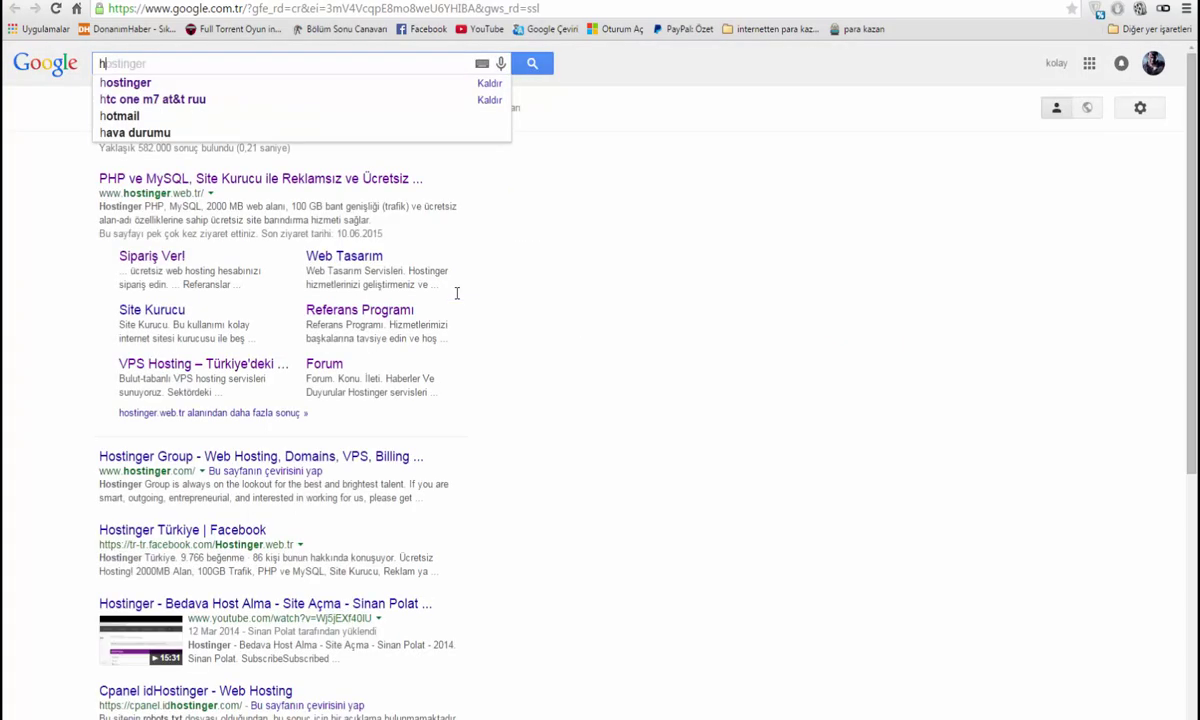
pyautogui.press('BackSpace')
pyautogui.write('donmain')
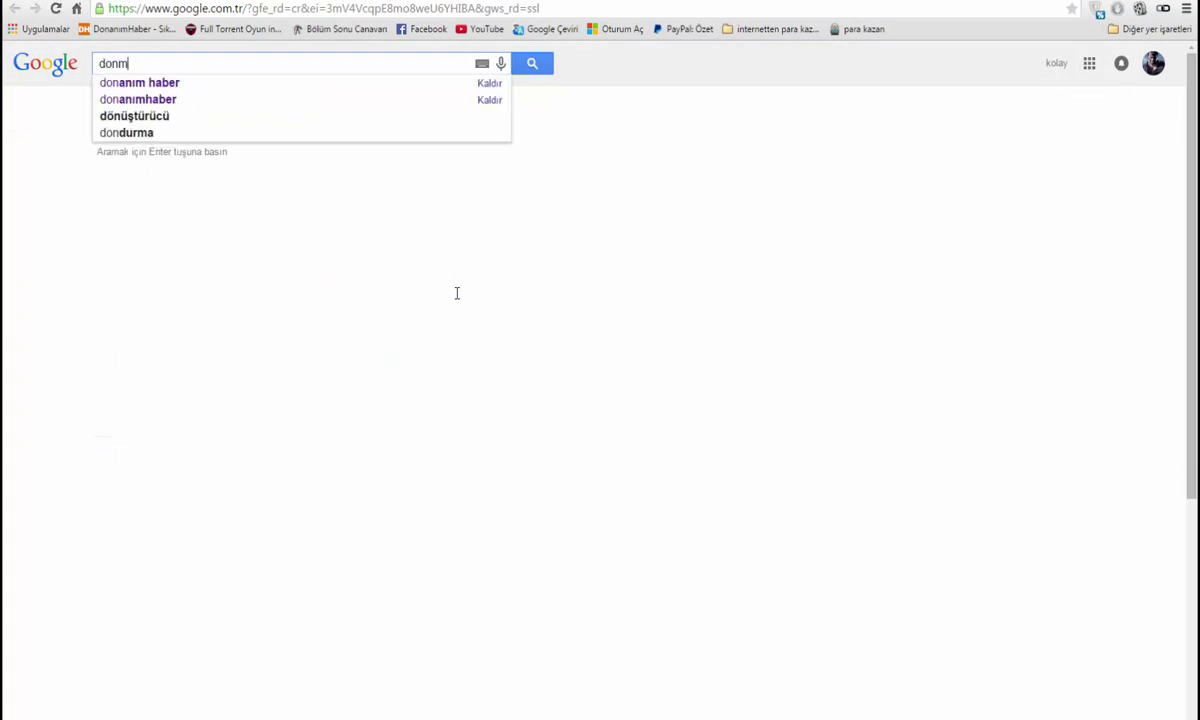
pyautogui.press('BackSpace')
pyautogui.press('BackSpace')
pyautogui.press('BackSpace')
pyautogui.press('BackSpace')
pyautogui.press('BackSpace')
pyautogui.press('BackSpace')
pyautogui.press('BackSpace')
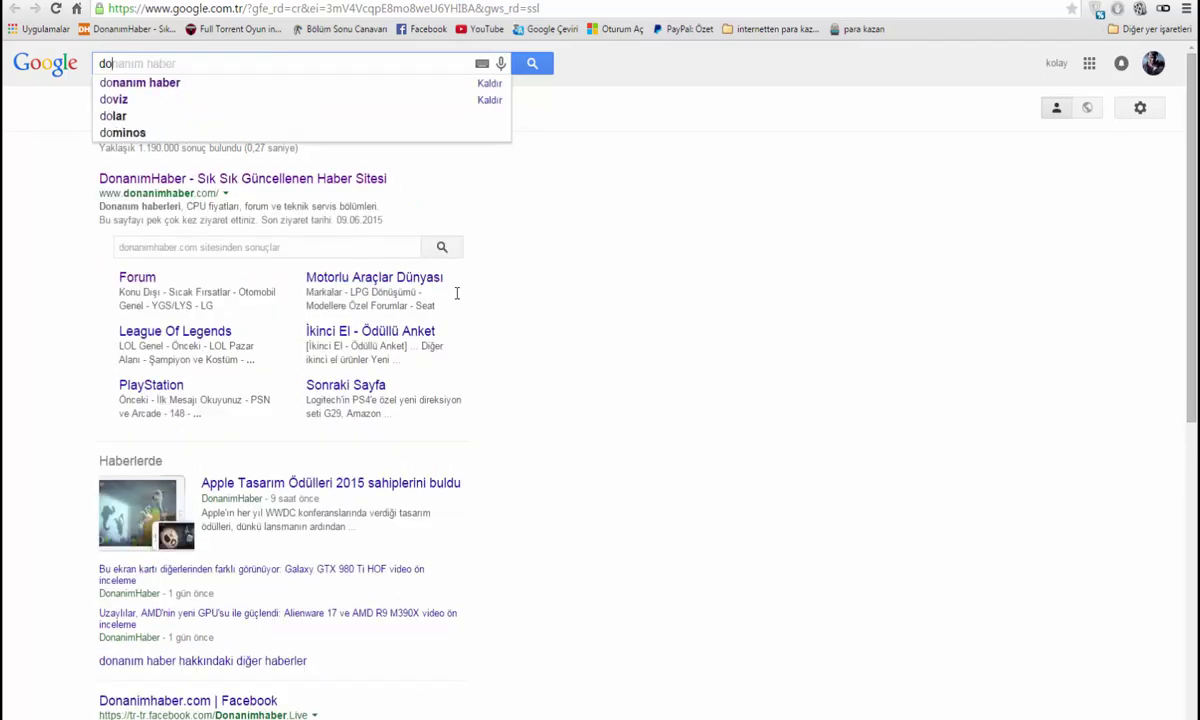
pyautogui.write('hostinger')
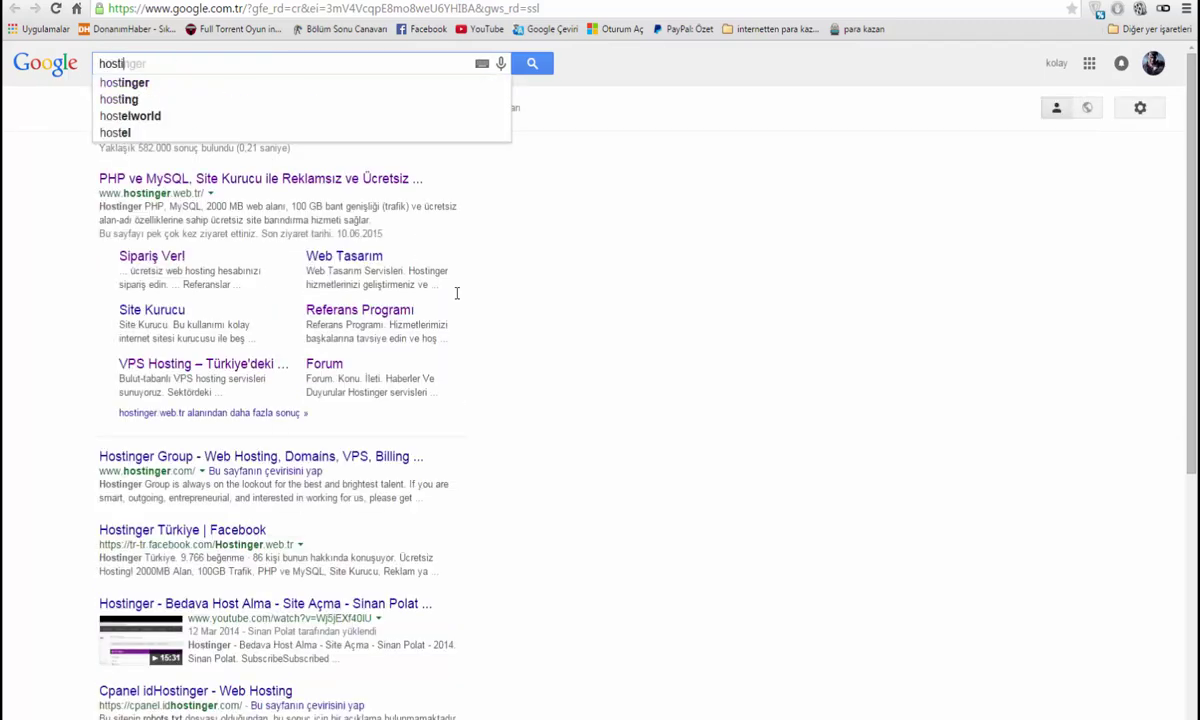
pyautogui.press('Return')
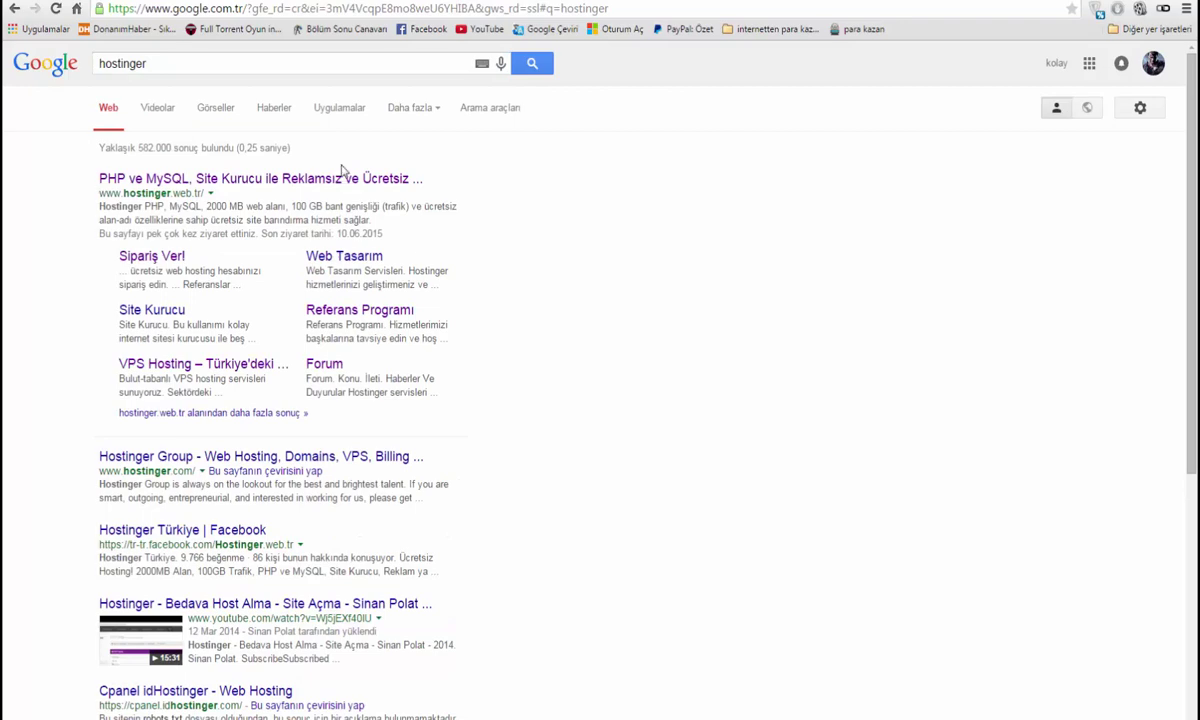
# Open hostinger.web.tr from the results and log in with the account e-mail and password
pyautogui.click(334, 179)
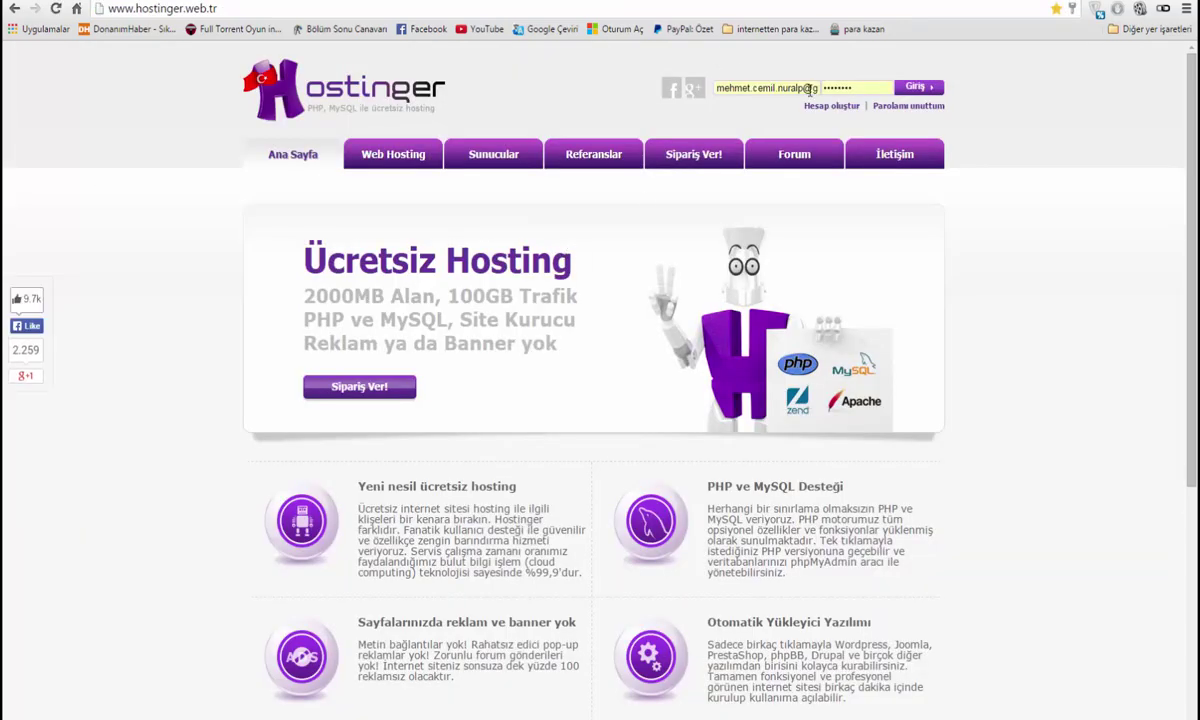
pyautogui.click(772, 86)
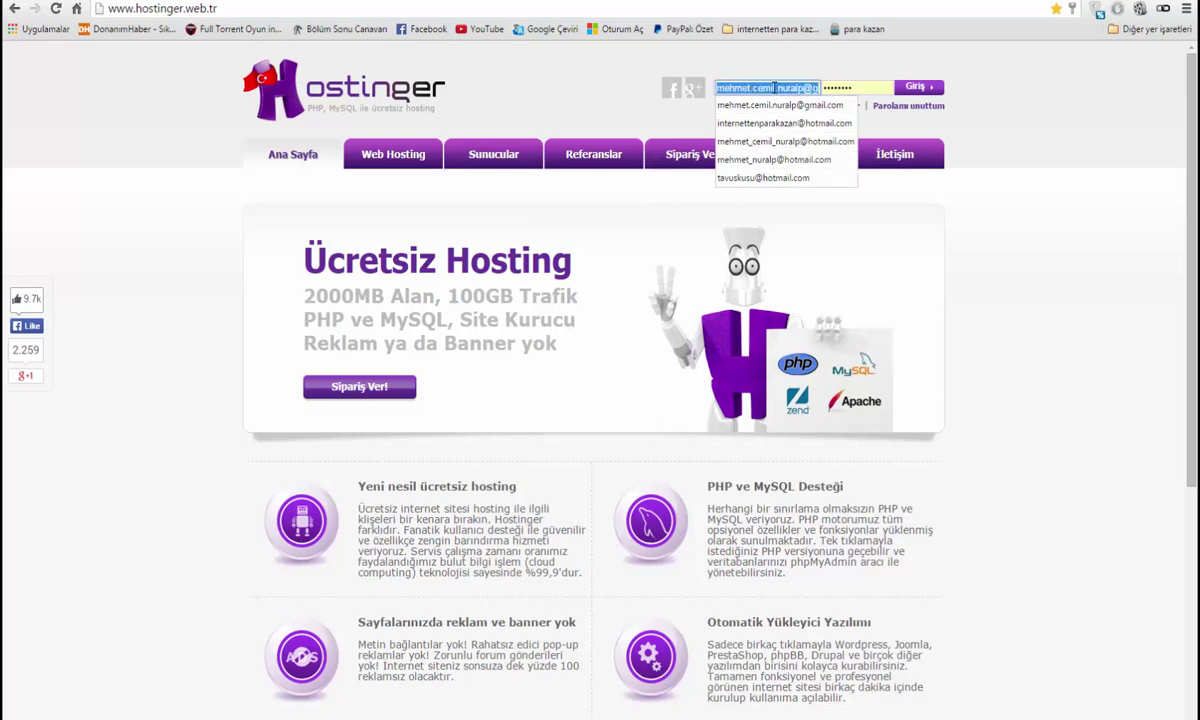
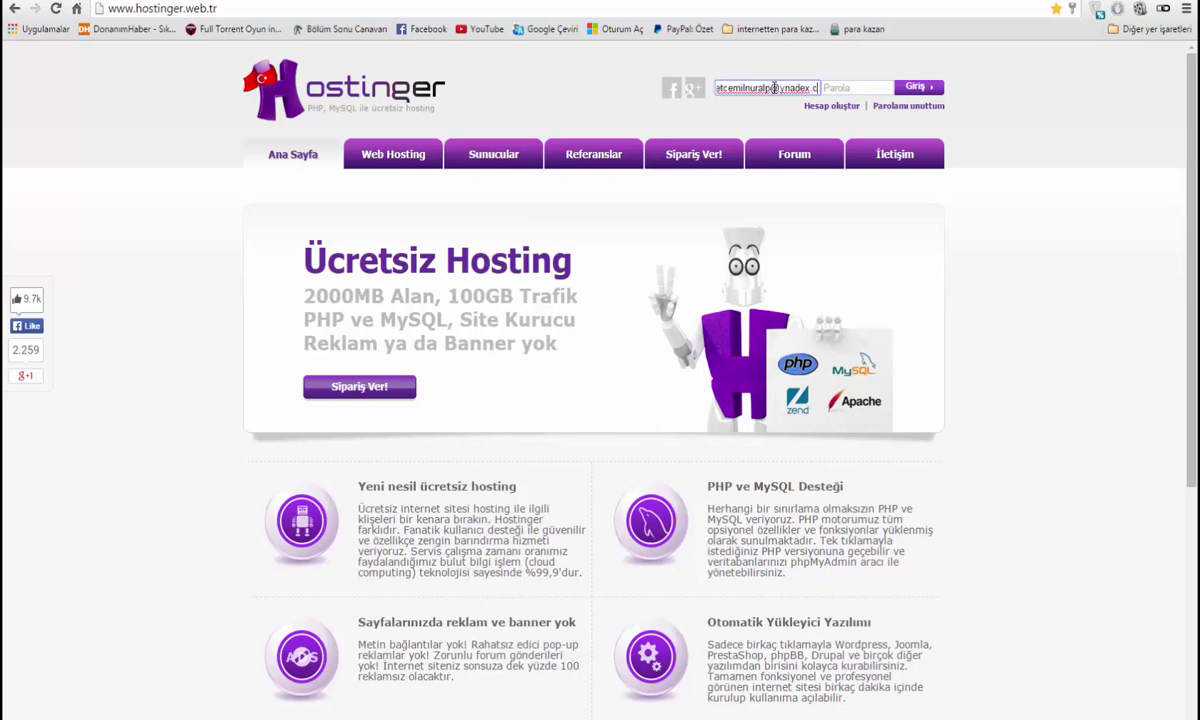
pyautogui.click(857, 91)
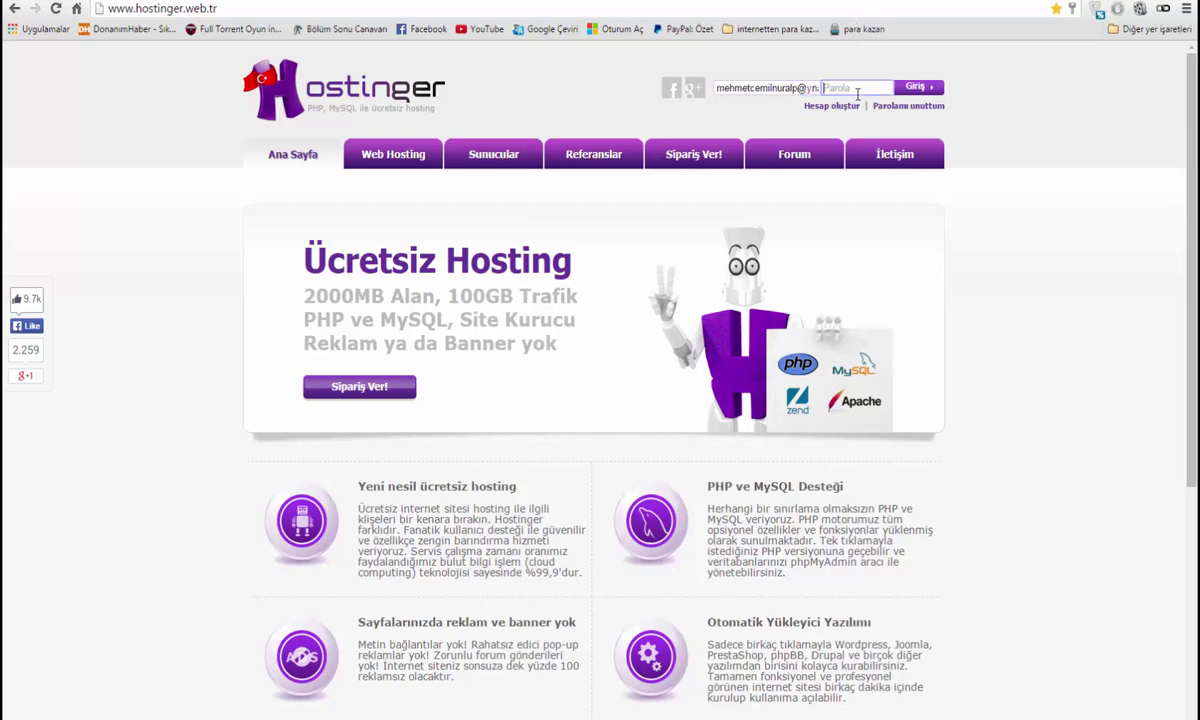
pyautogui.write('*')
pyautogui.press('Return')
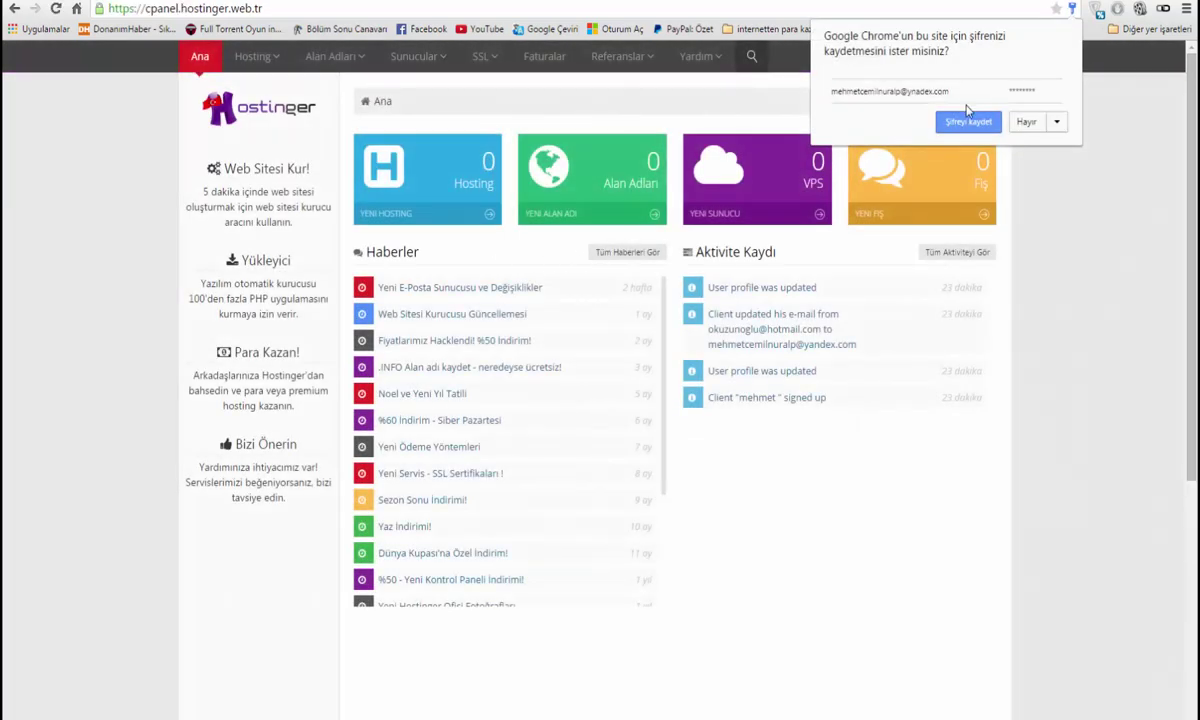
# Let the browser save the login password and show all hosting accounts
pyautogui.click(962, 121)
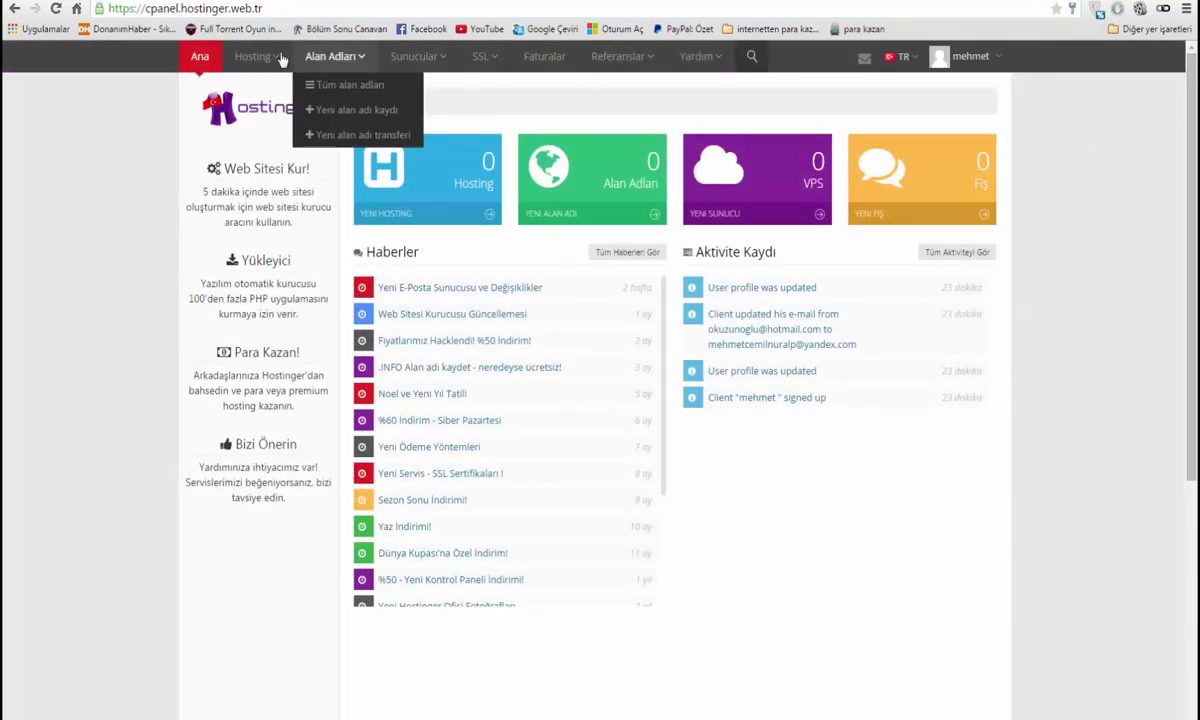
pyautogui.moveTo(245, 58)
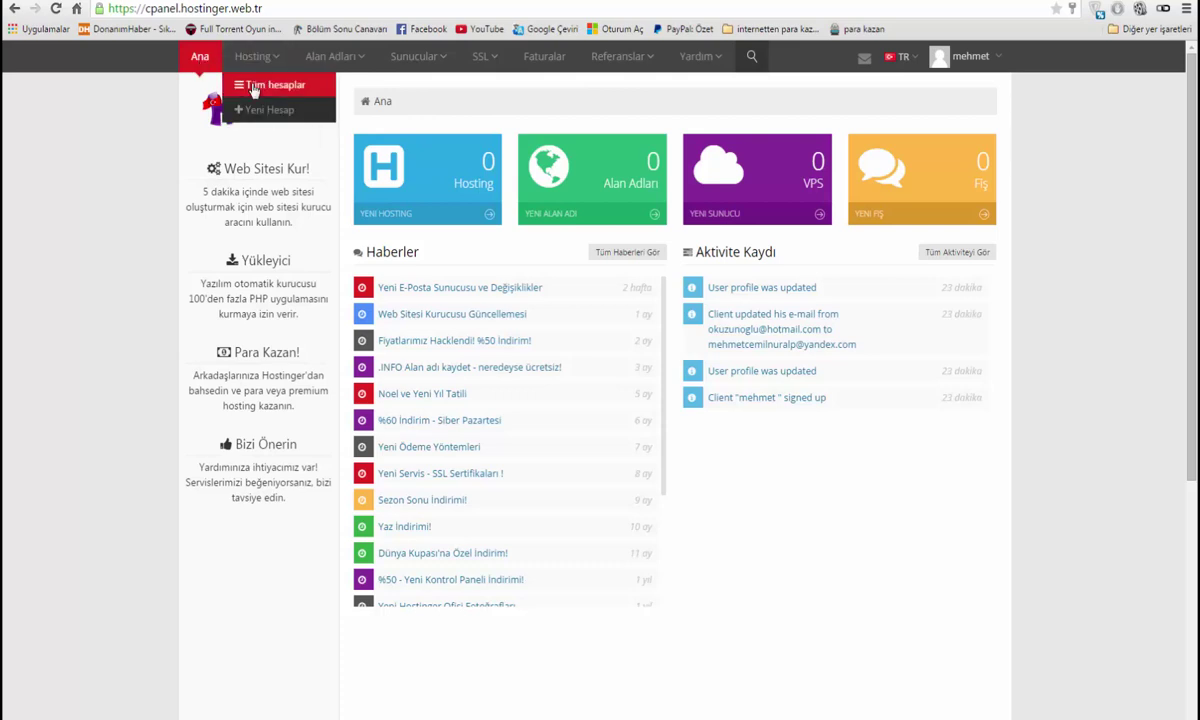
pyautogui.click(256, 86)
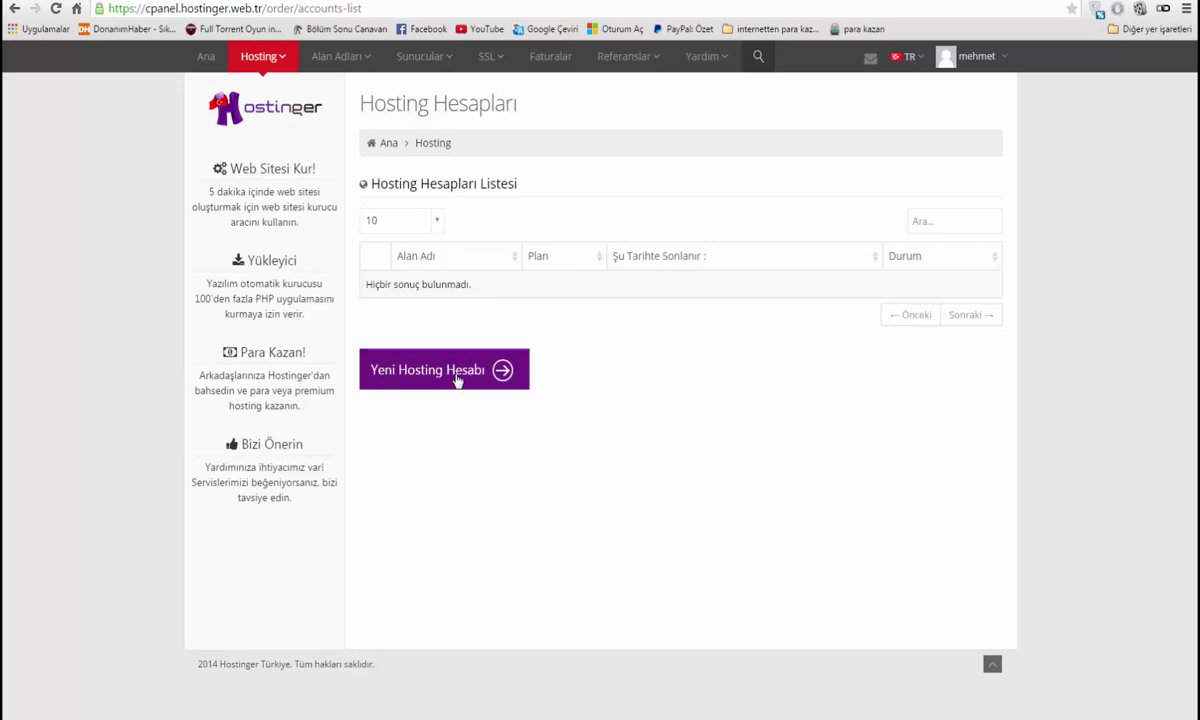
# Start a Premium hosting order up to the setup form, then return to the accounts list
pyautogui.click(458, 379)
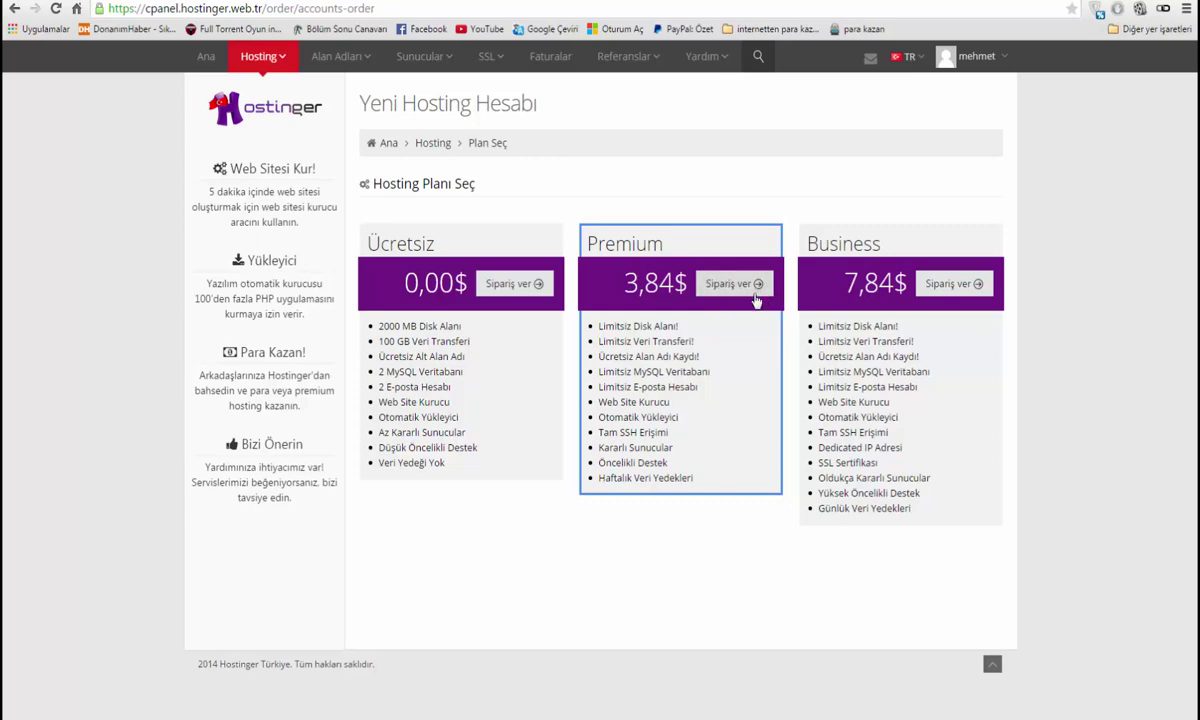
pyautogui.click(750, 292)
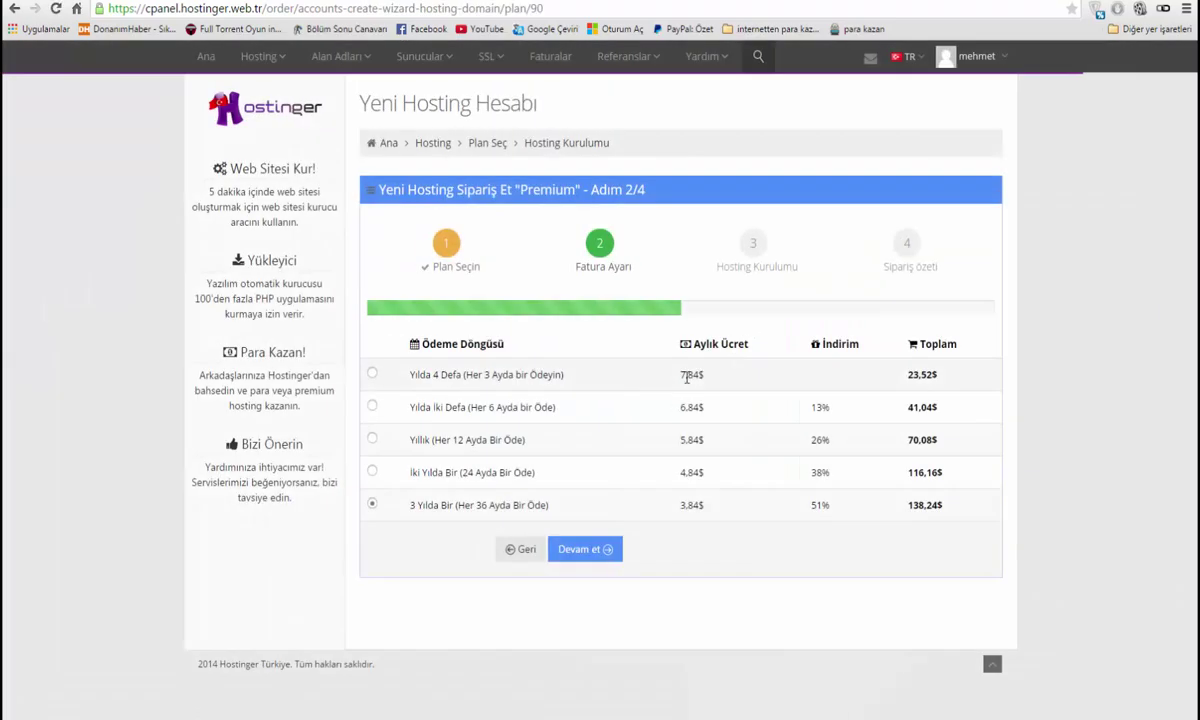
pyautogui.click(578, 547)
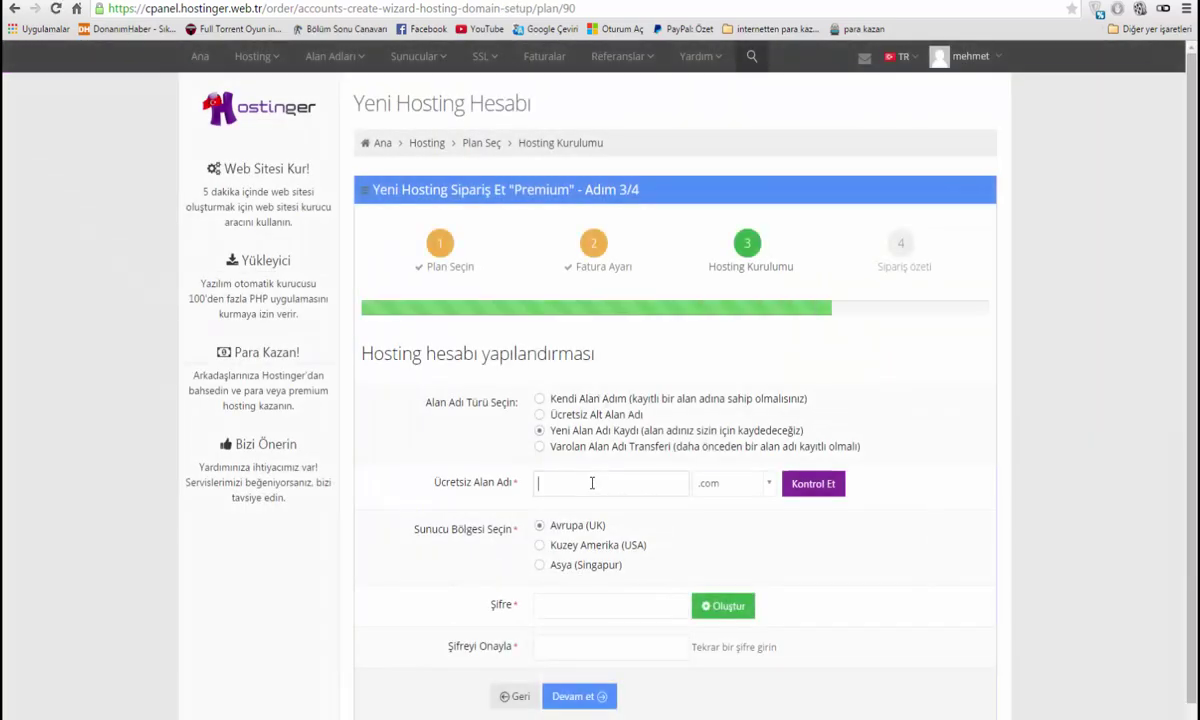
pyautogui.scroll(-1, 630, 465)
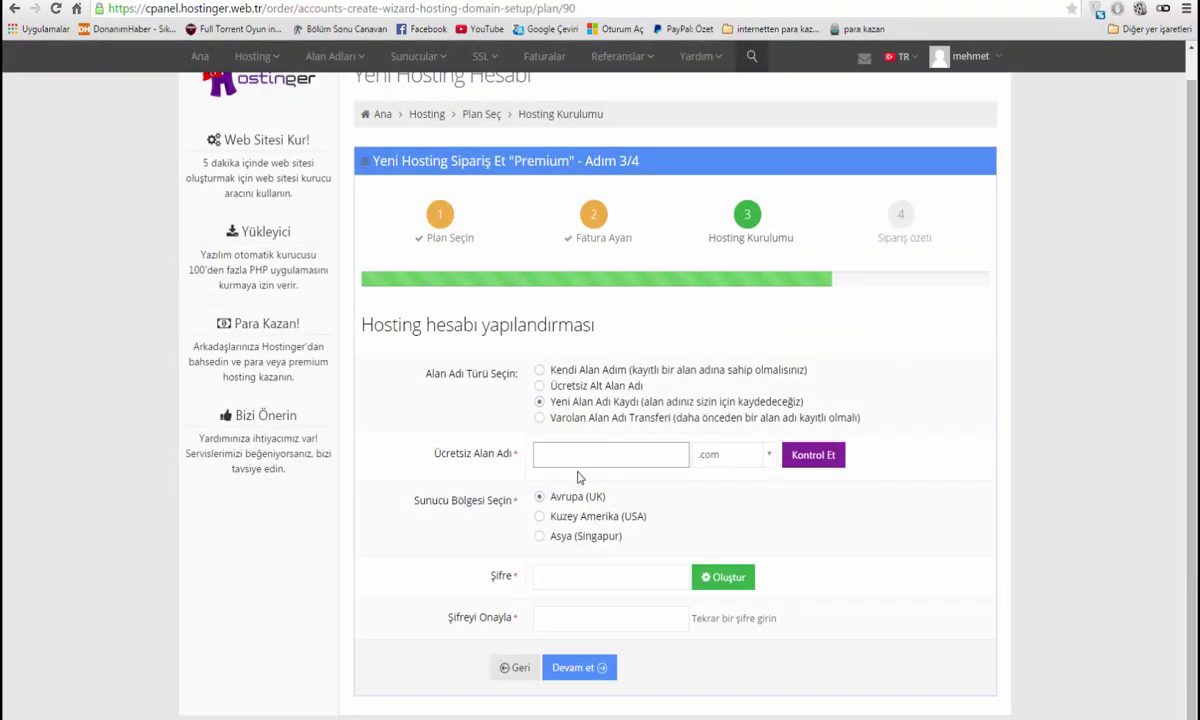
pyautogui.click(571, 582)
pyautogui.moveTo(245, 56)
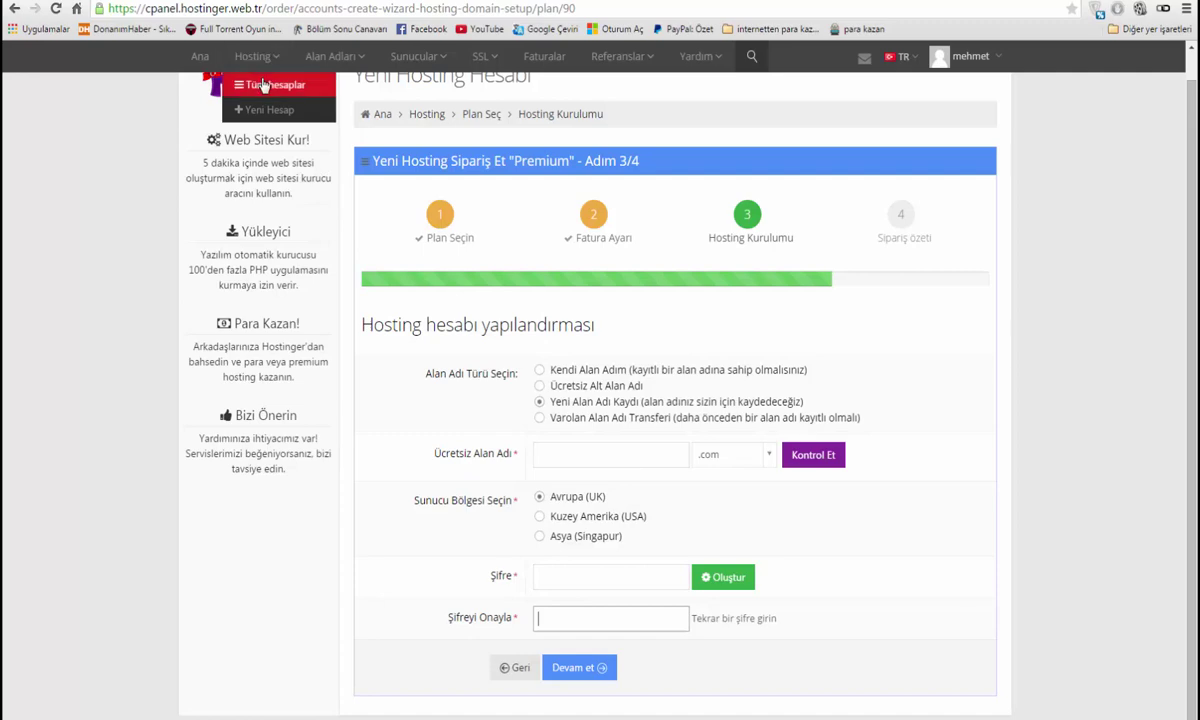
pyautogui.click(245, 82)
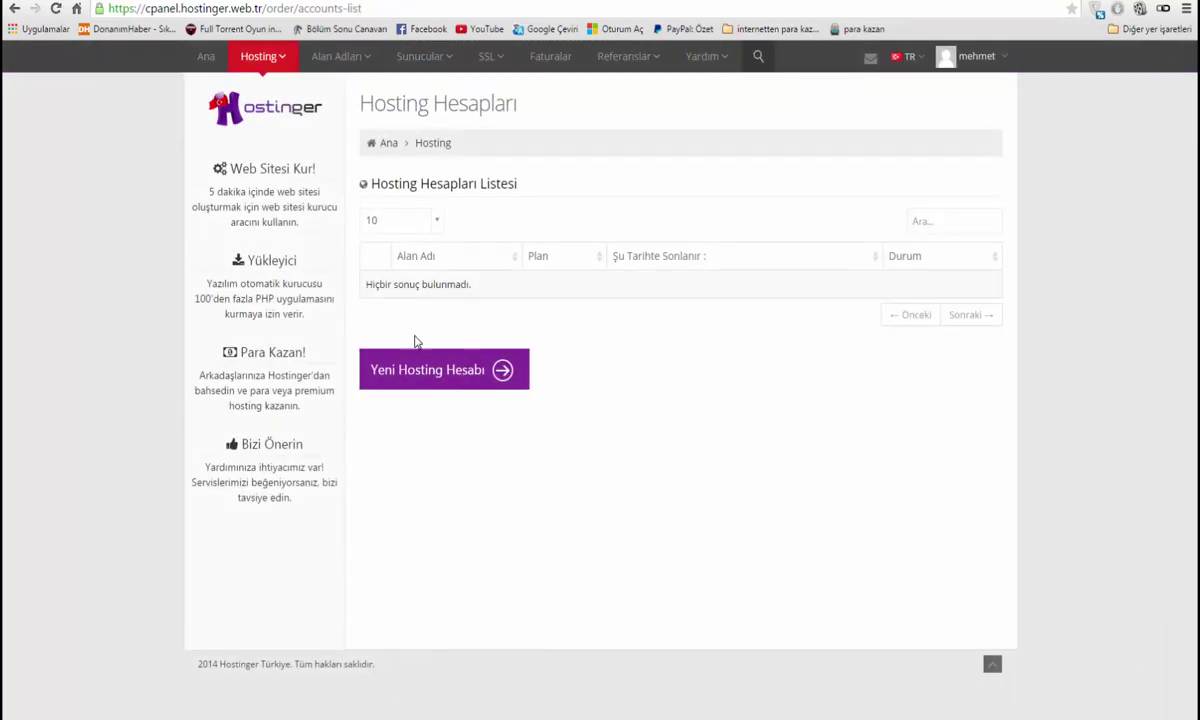
# Start a free Ücretsiz hosting order with the subdomain oyuncehennemi1
pyautogui.click(449, 388)
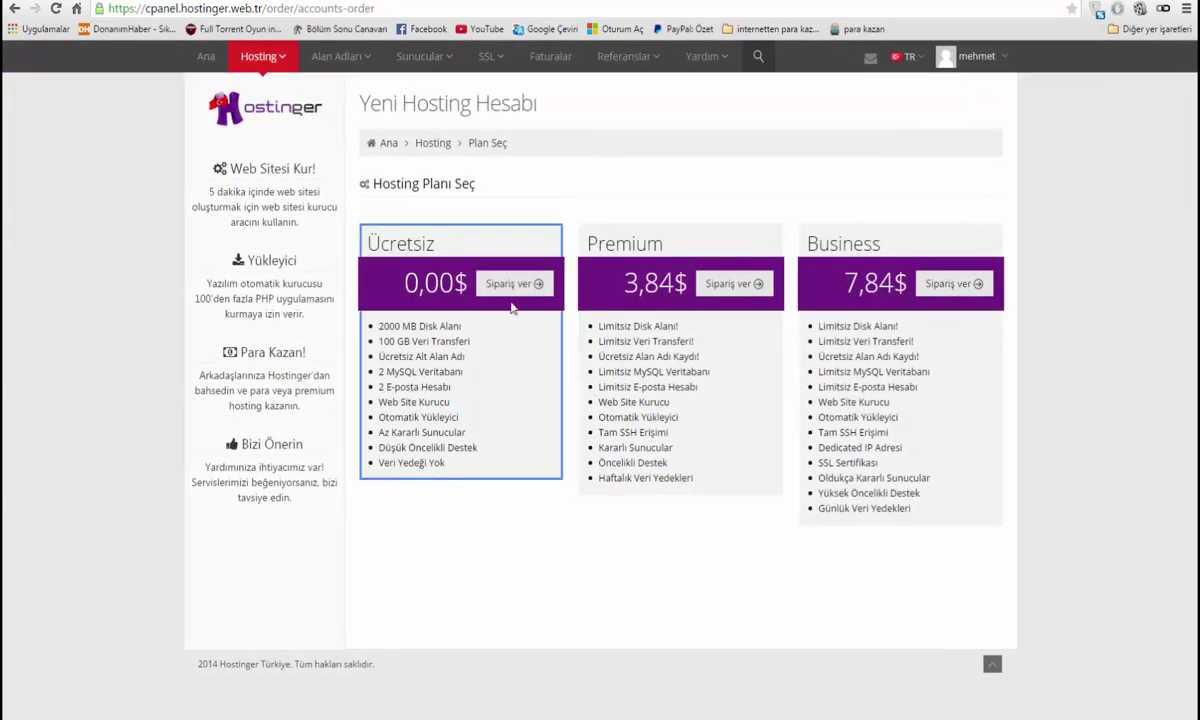
pyautogui.click(510, 284)
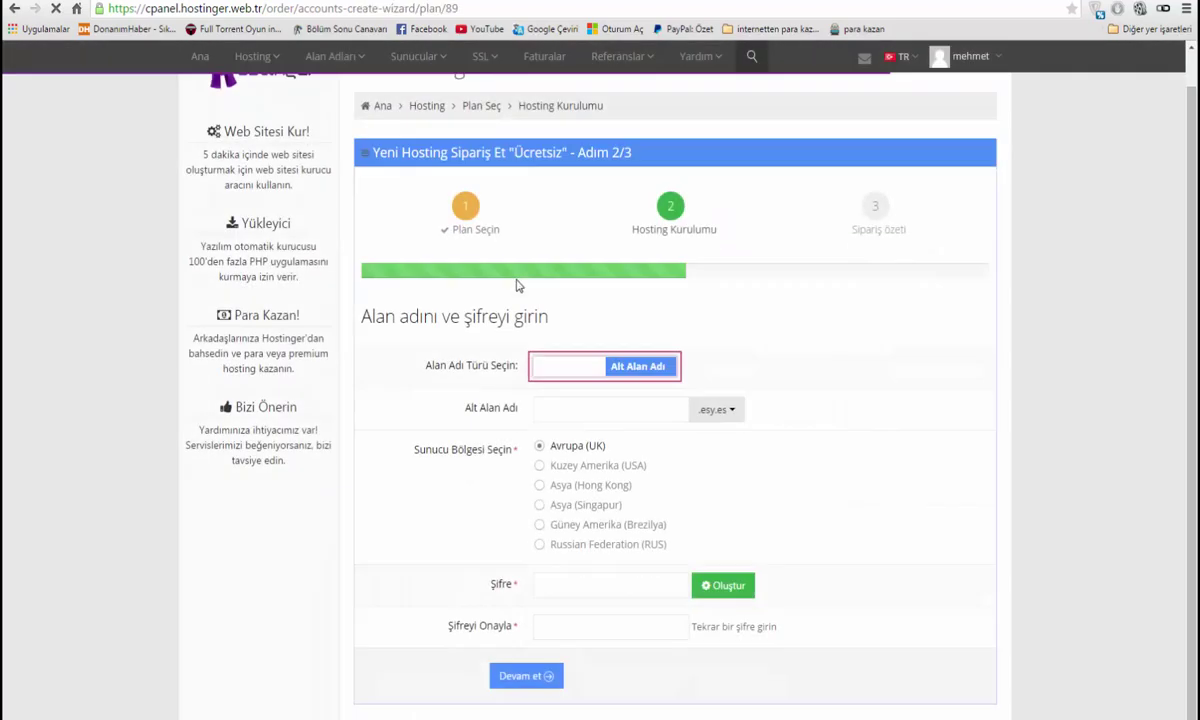
pyautogui.click(605, 401)
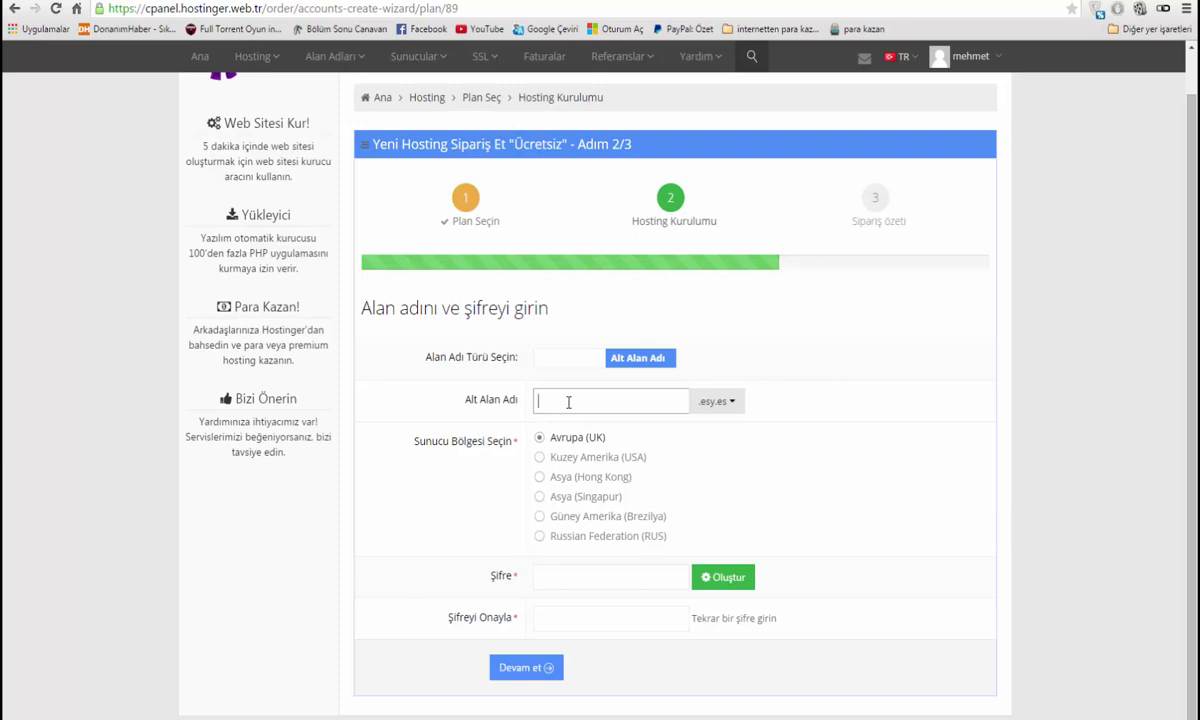
pyautogui.write('oyun')
pyautogui.press('Down')
pyautogui.press('Return')
pyautogui.write('1')
# Enter the hosting password, pass the reCAPTCHA and place the free order
pyautogui.click(600, 575)
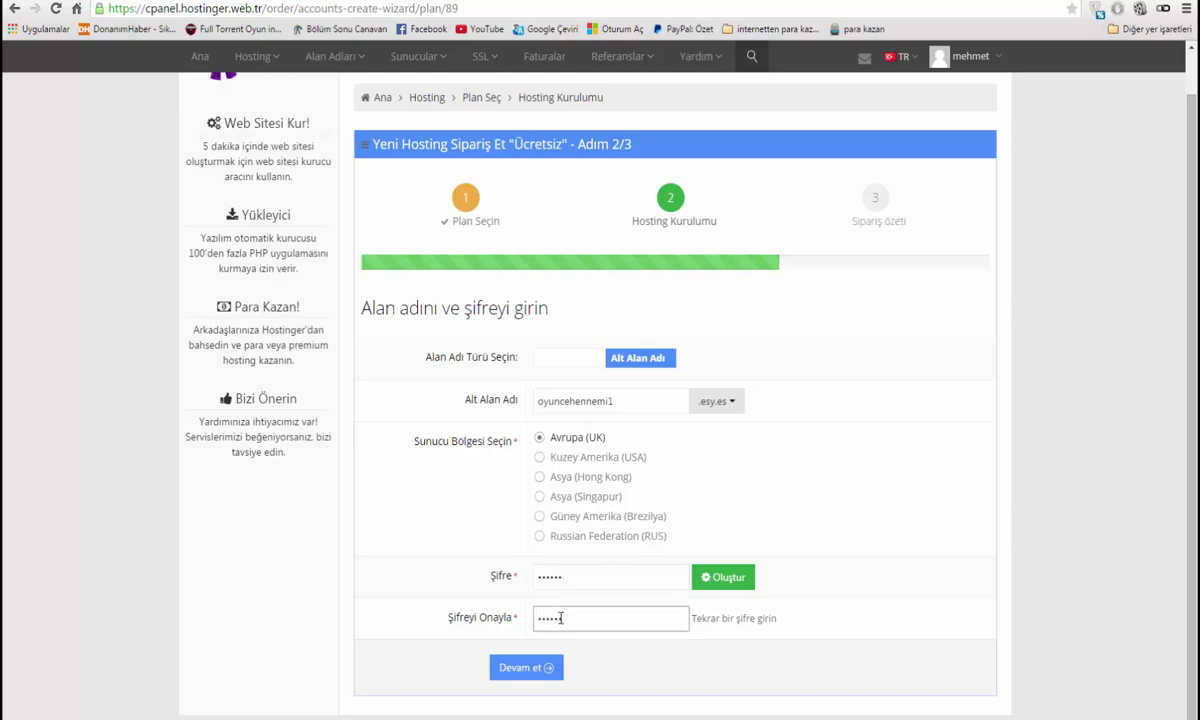
pyautogui.click(573, 577)
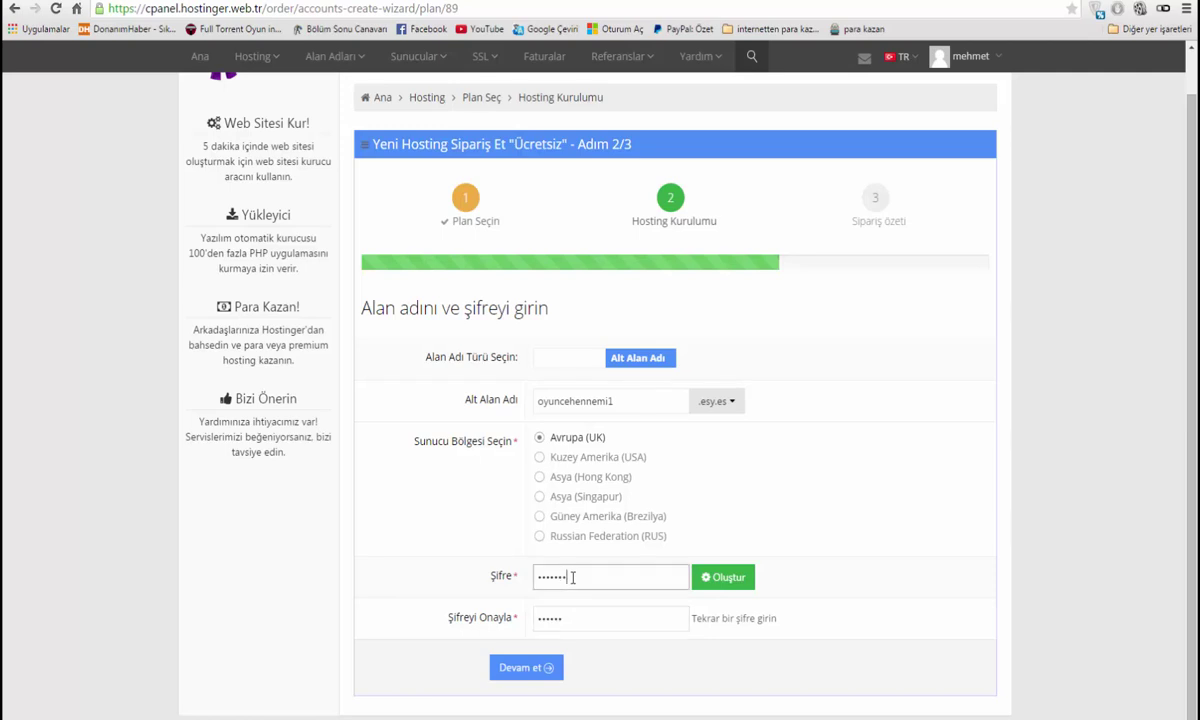
pyautogui.click(545, 668)
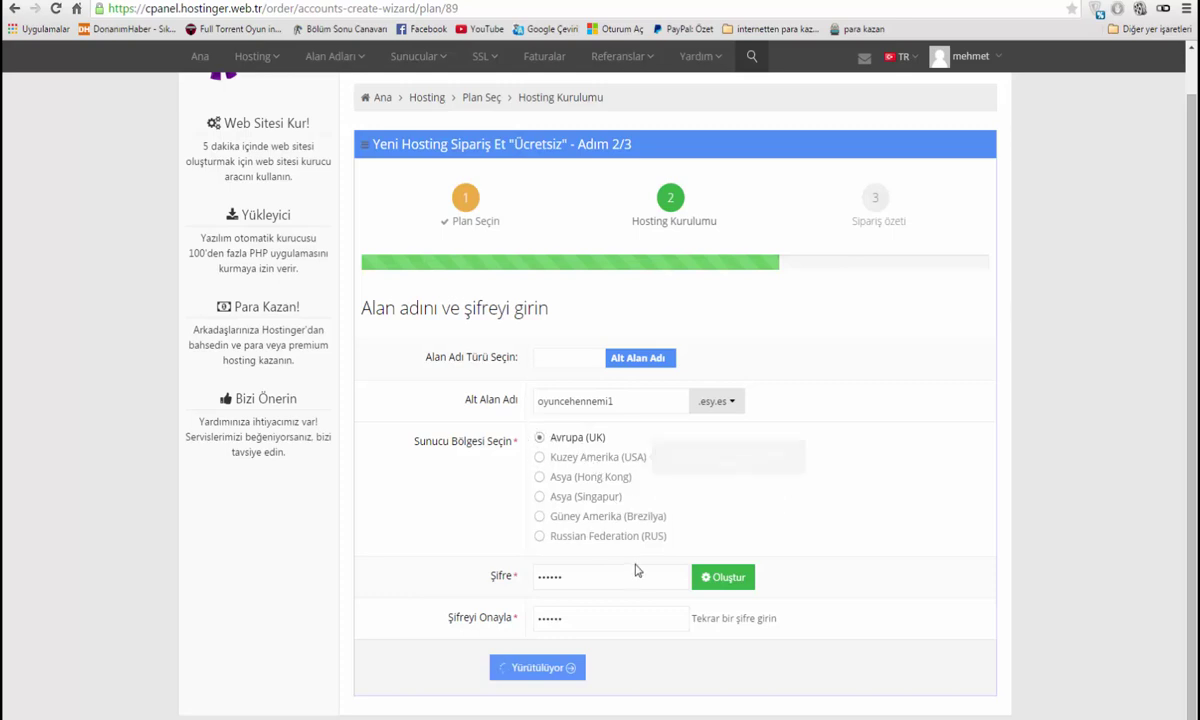
pyautogui.click(563, 533)
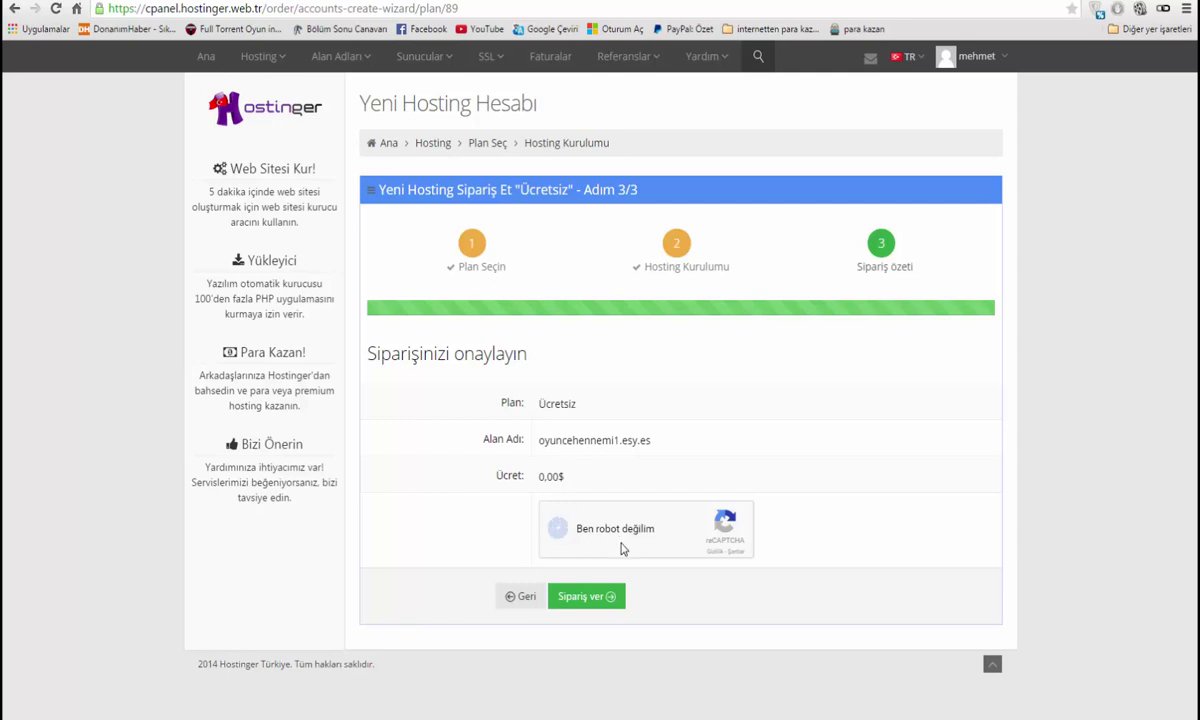
pyautogui.click(606, 610)
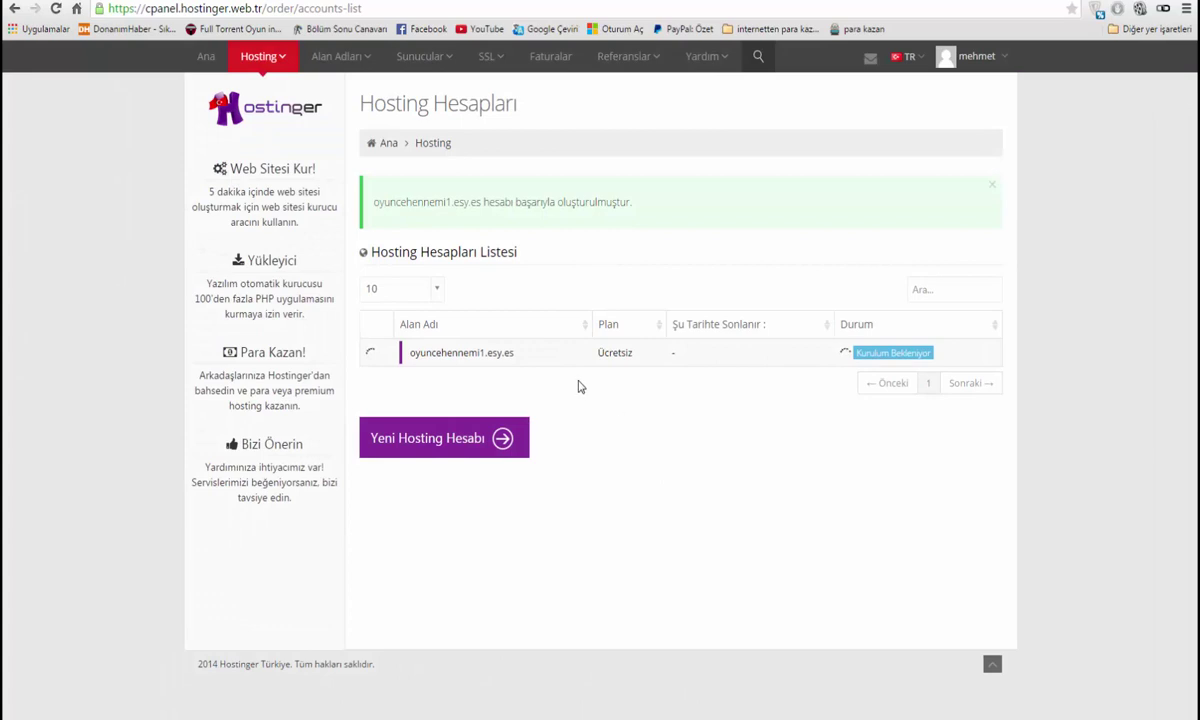
# Open the oyuncehennemi1.esy.es management panel and check the live placeholder site
pyautogui.click(416, 356)
pyautogui.click(517, 412)
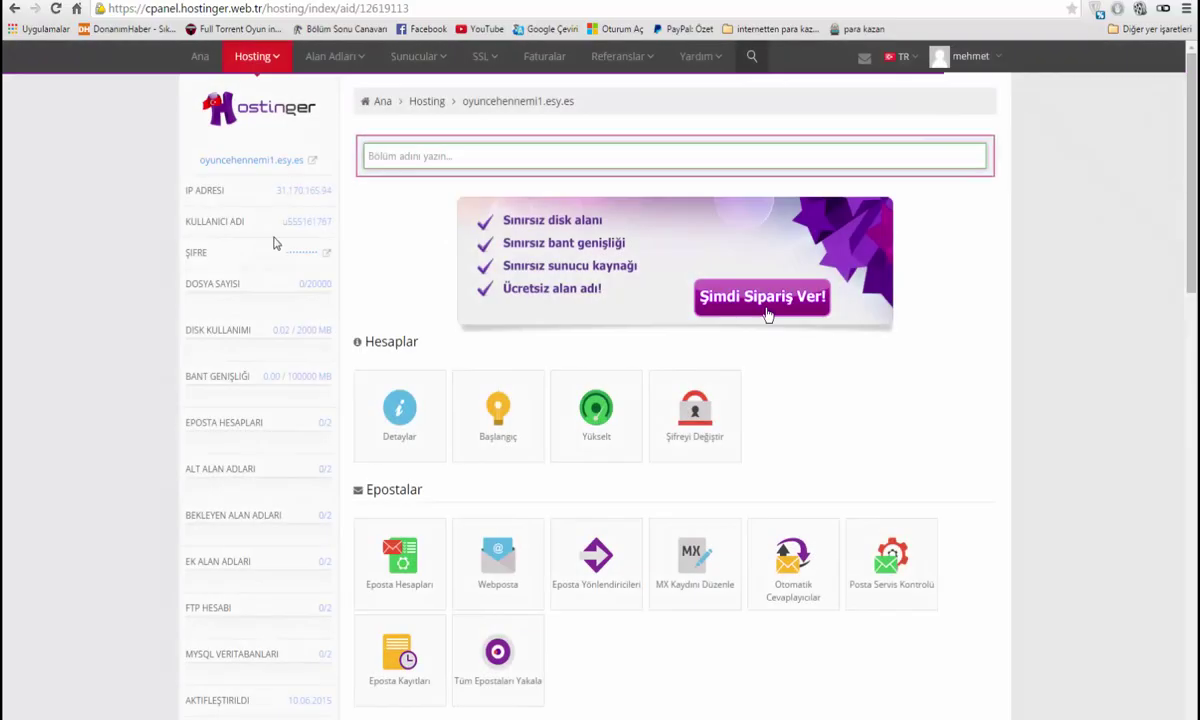
pyautogui.click(257, 163)
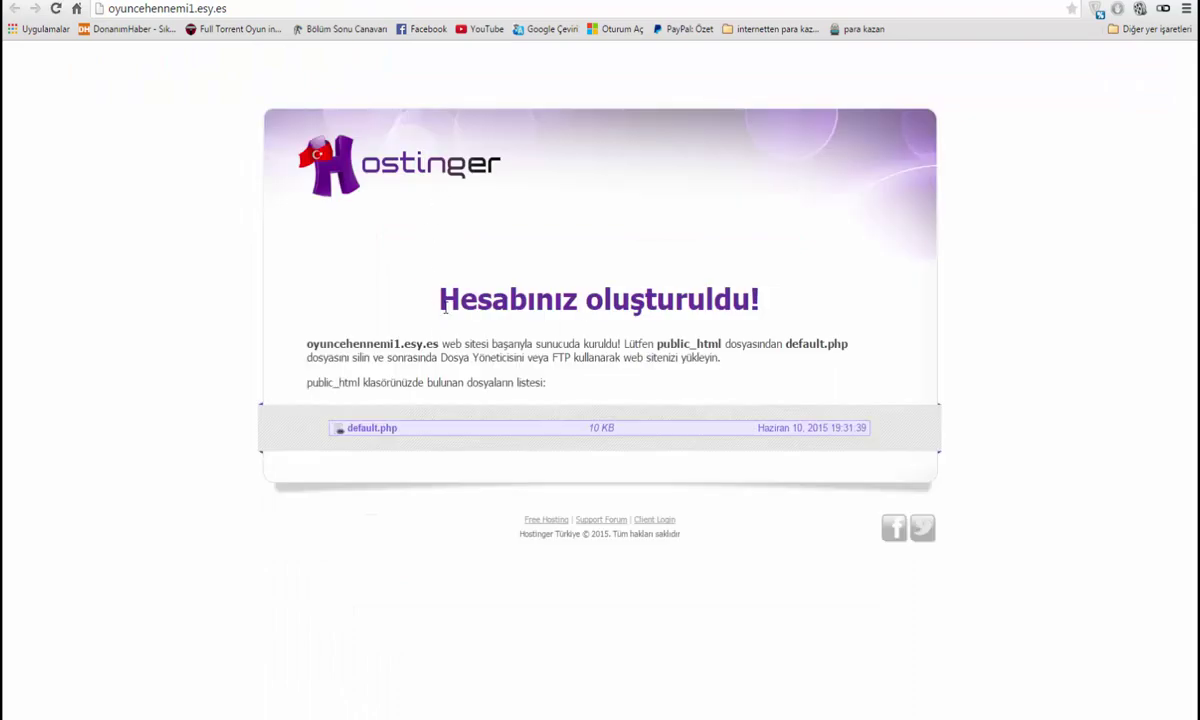
pyautogui.moveTo(418, 288); pyautogui.dragTo(847, 319)
pyautogui.click(848, 323)
pyautogui.hotkey('ctrl', 'w')
# Copy the domain name oyuncehennemi1.esy.es from the account details
pyautogui.moveTo(199, 161); pyautogui.dragTo(304, 169)
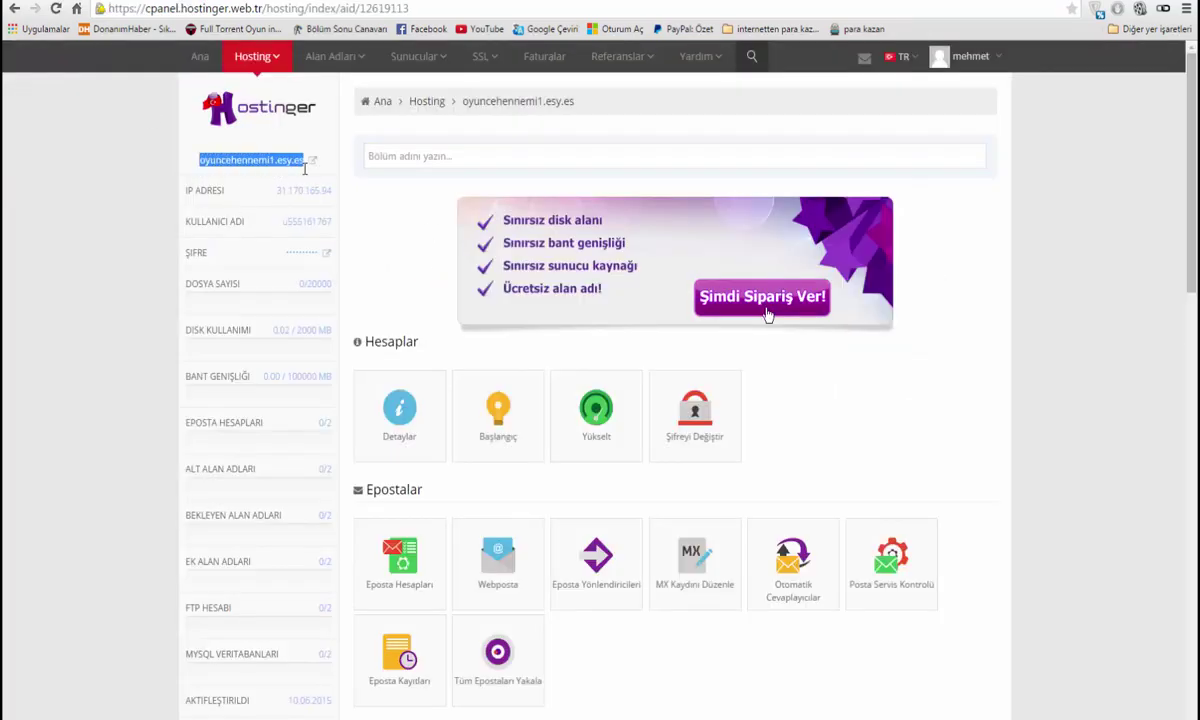
pyautogui.rightClick(252, 161)
pyautogui.click(218, 180)
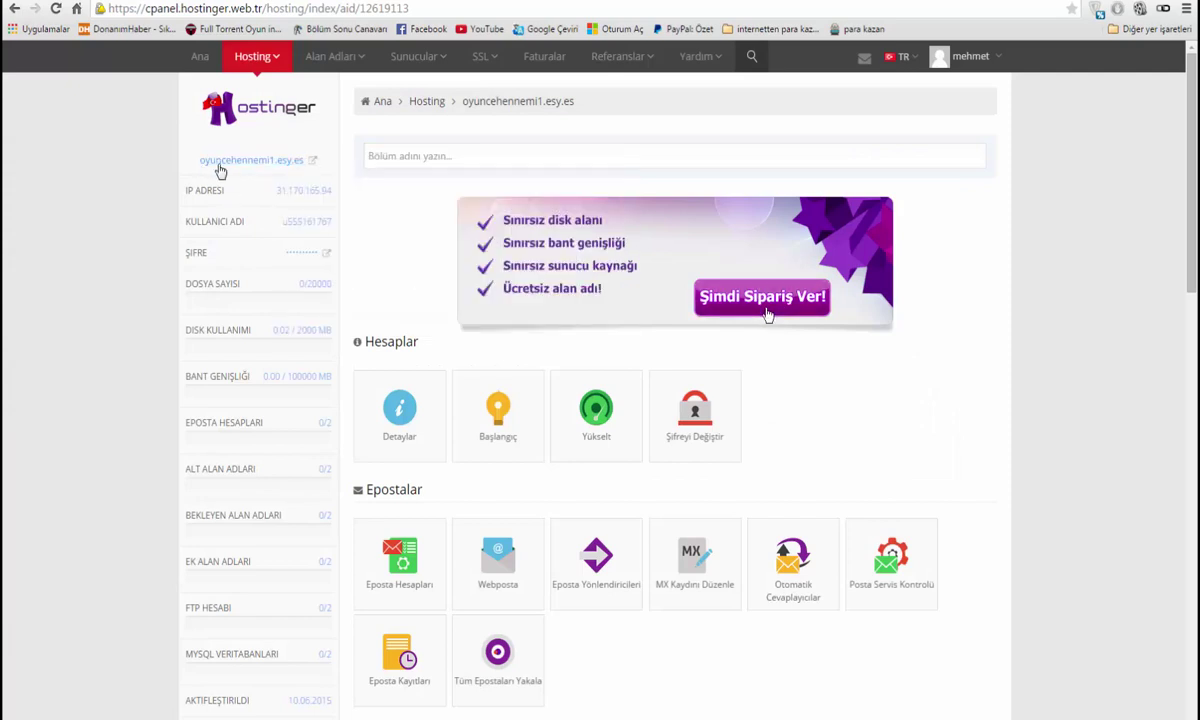
pyautogui.moveTo(199, 161); pyautogui.dragTo(290, 160)
pyautogui.hotkey('ctrl', 'c')
pyautogui.rightClick(262, 157)
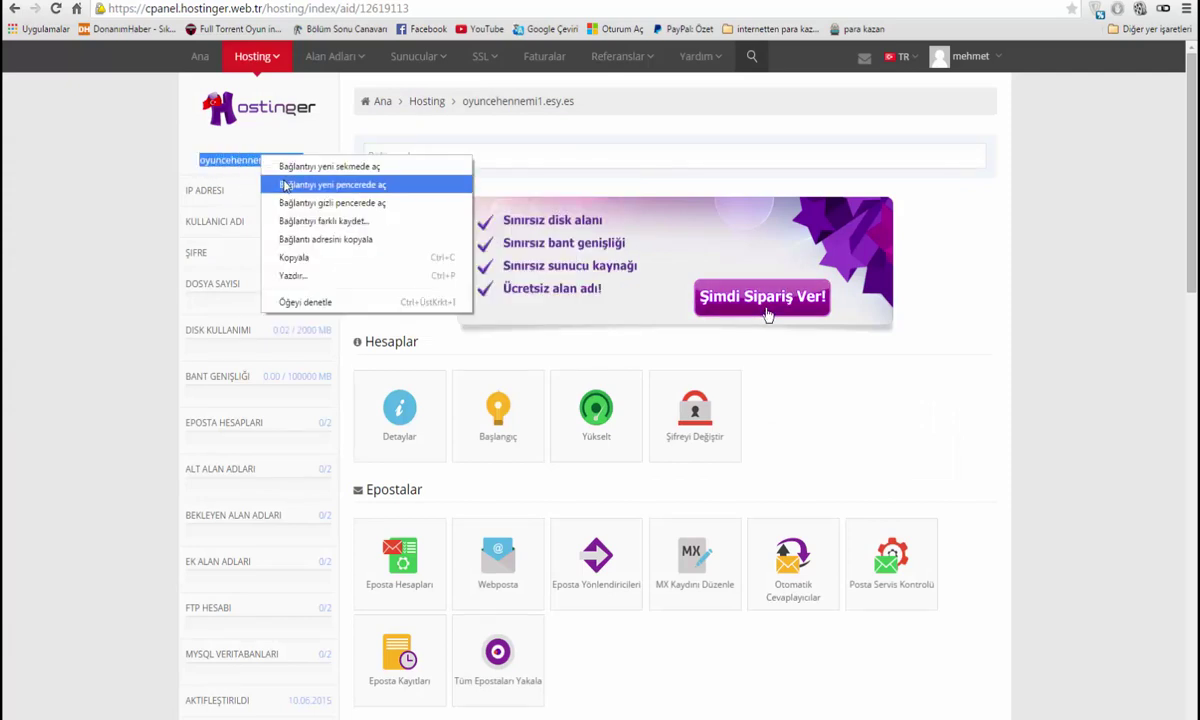
pyautogui.click(294, 257)
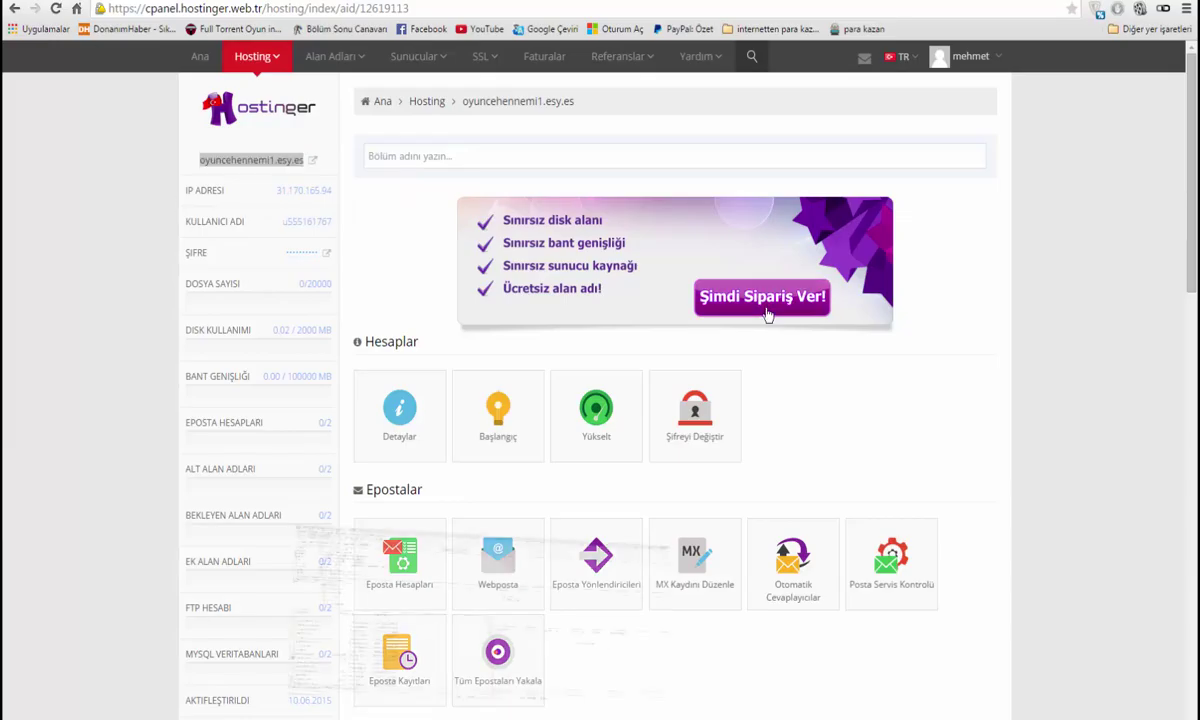
pyautogui.hotkey('alt', 'Tab')
# Replace FileZilla's host address with oyuncehennemi1.esy.es
pyautogui.moveTo(110, 38); pyautogui.dragTo(40, 37)
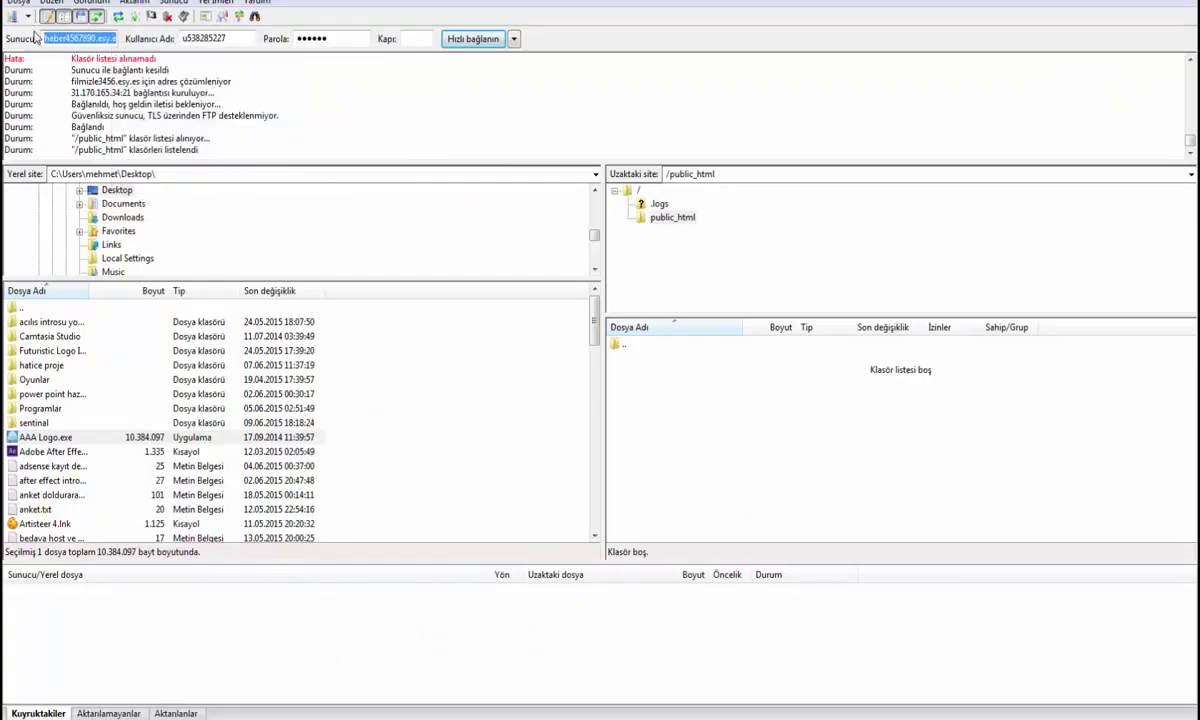
pyautogui.press('BackSpace')
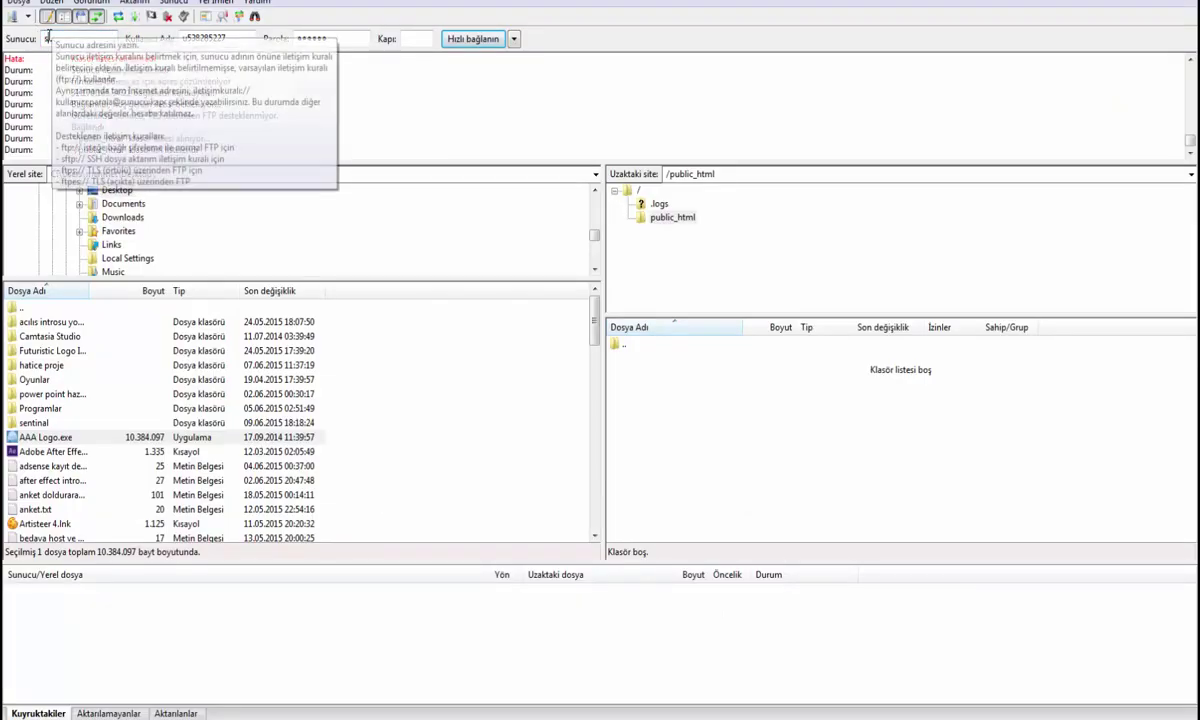
pyautogui.hotkey('ctrl', 'v')
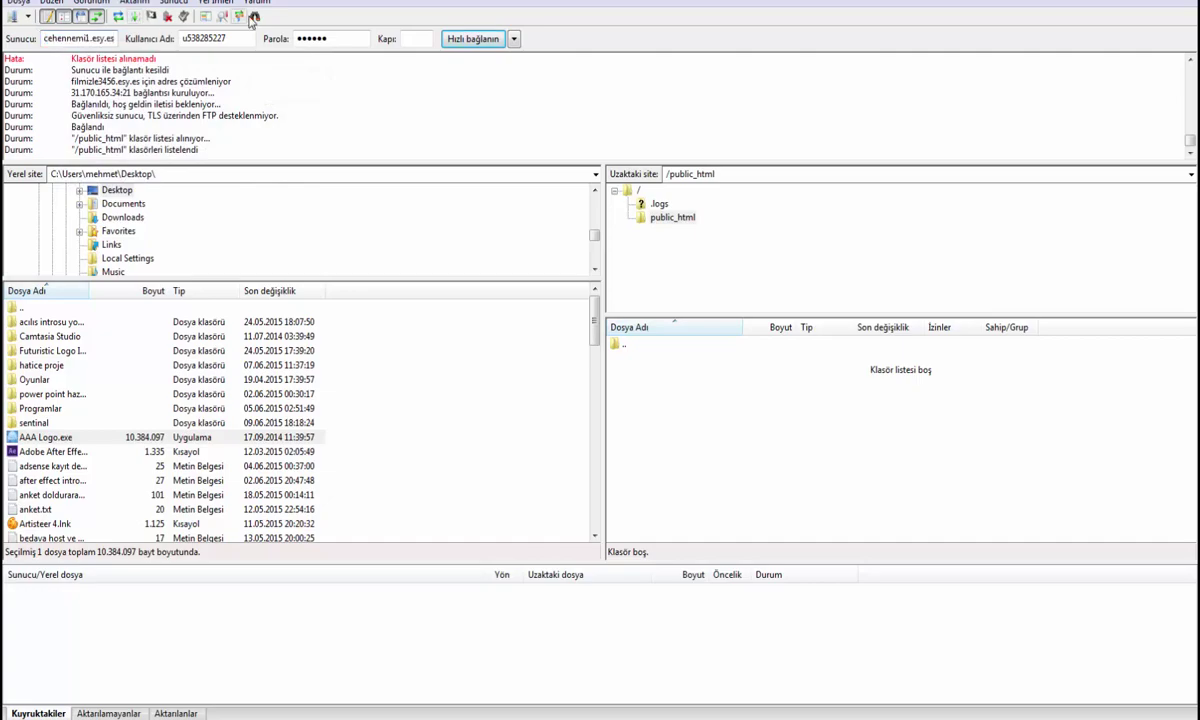
# Paste the hosting account's username into FileZilla and clear the stored password
pyautogui.hotkey('alt', 'Tab')
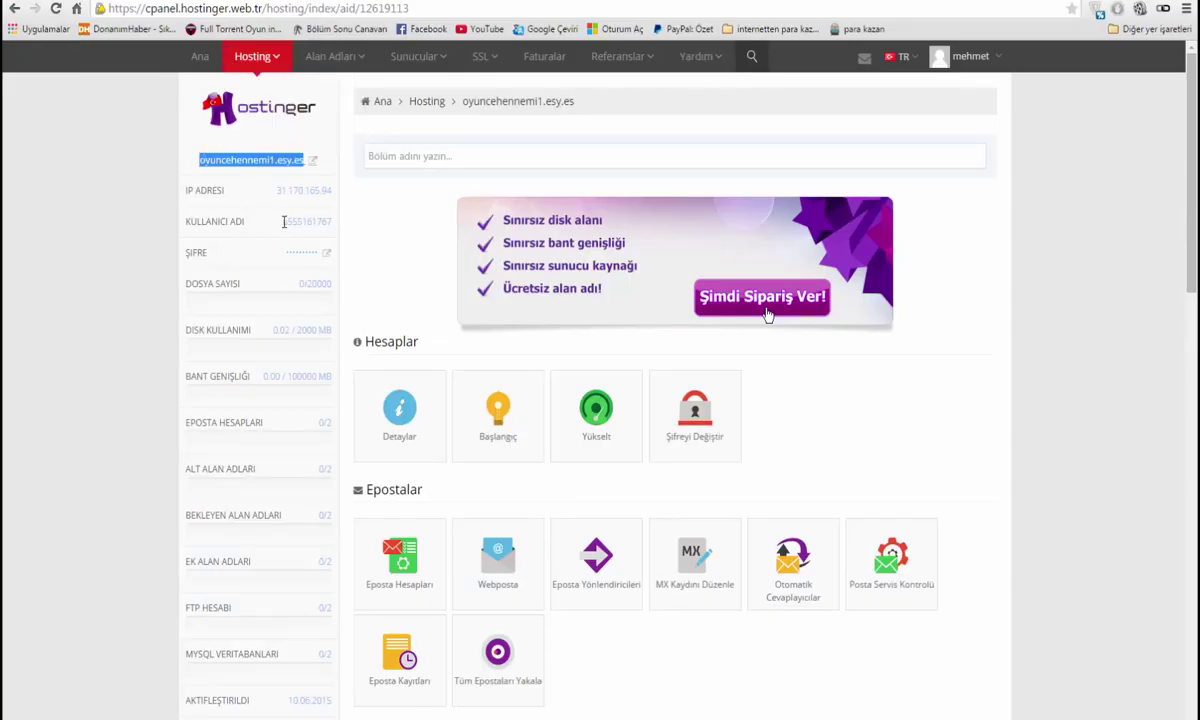
pyautogui.moveTo(296, 216); pyautogui.dragTo(331, 221)
pyautogui.doubleClick(325, 221)
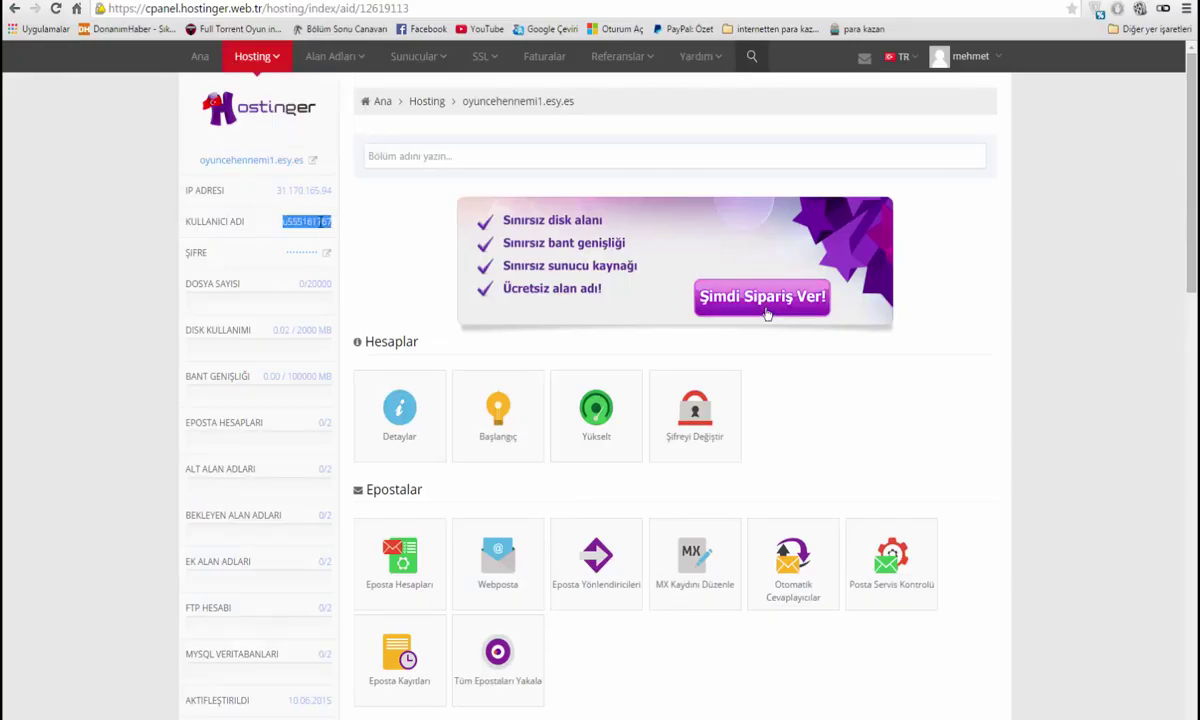
pyautogui.rightClick(318, 221)
pyautogui.click(340, 231)
pyautogui.hotkey('alt', 'Tab')
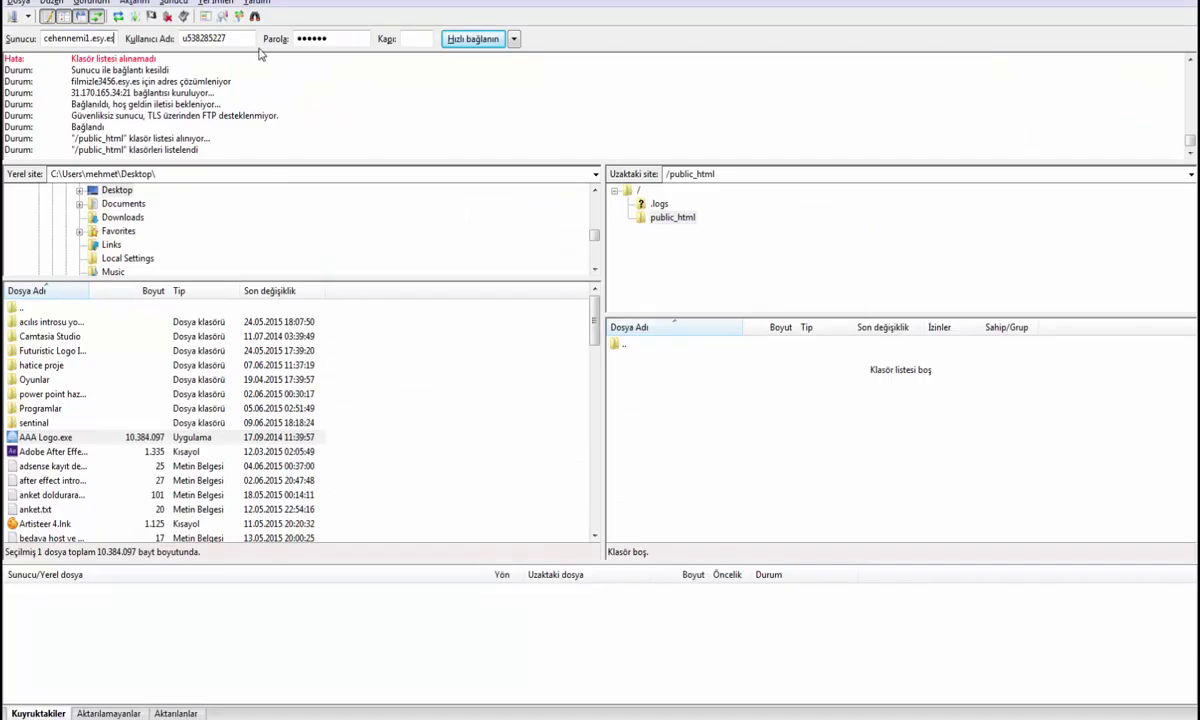
pyautogui.moveTo(220, 38); pyautogui.dragTo(133, 32)
pyautogui.hotkey('ctrl', 'v')
pyautogui.moveTo(351, 40); pyautogui.dragTo(296, 37)
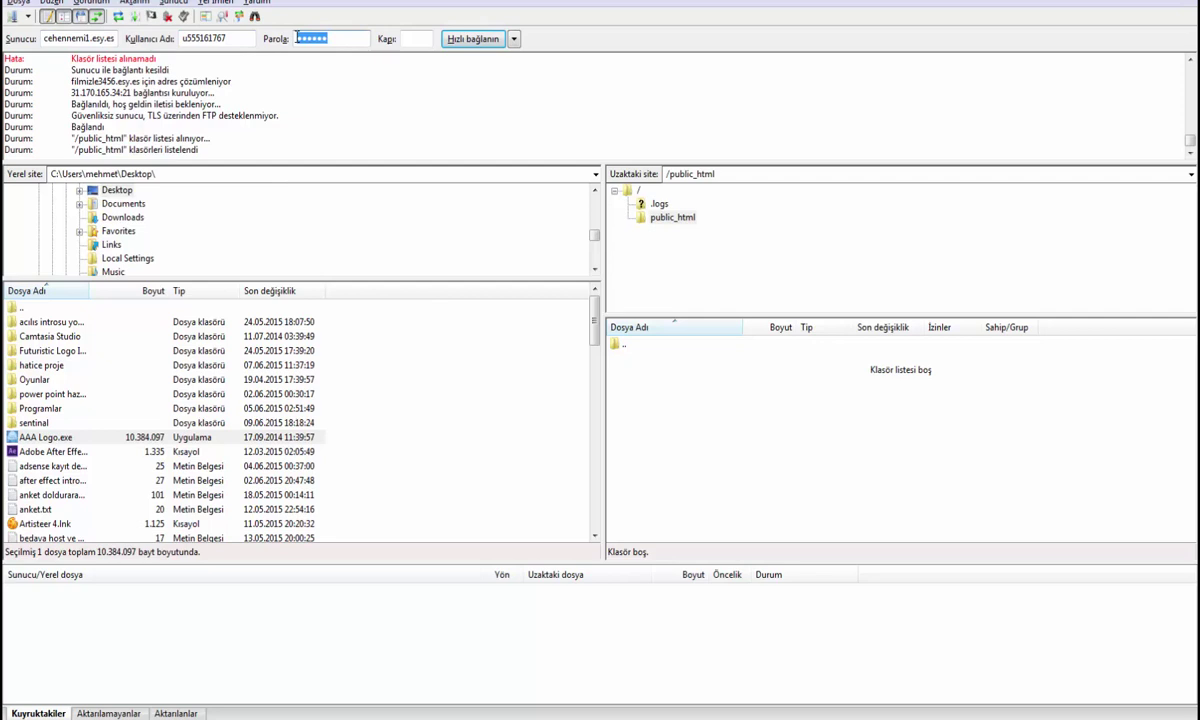
pyautogui.press('BackSpace')
# Connect to oyuncehennemi1.esy.es and delete .htaccess and default.php from public_html
pyautogui.click(473, 38)
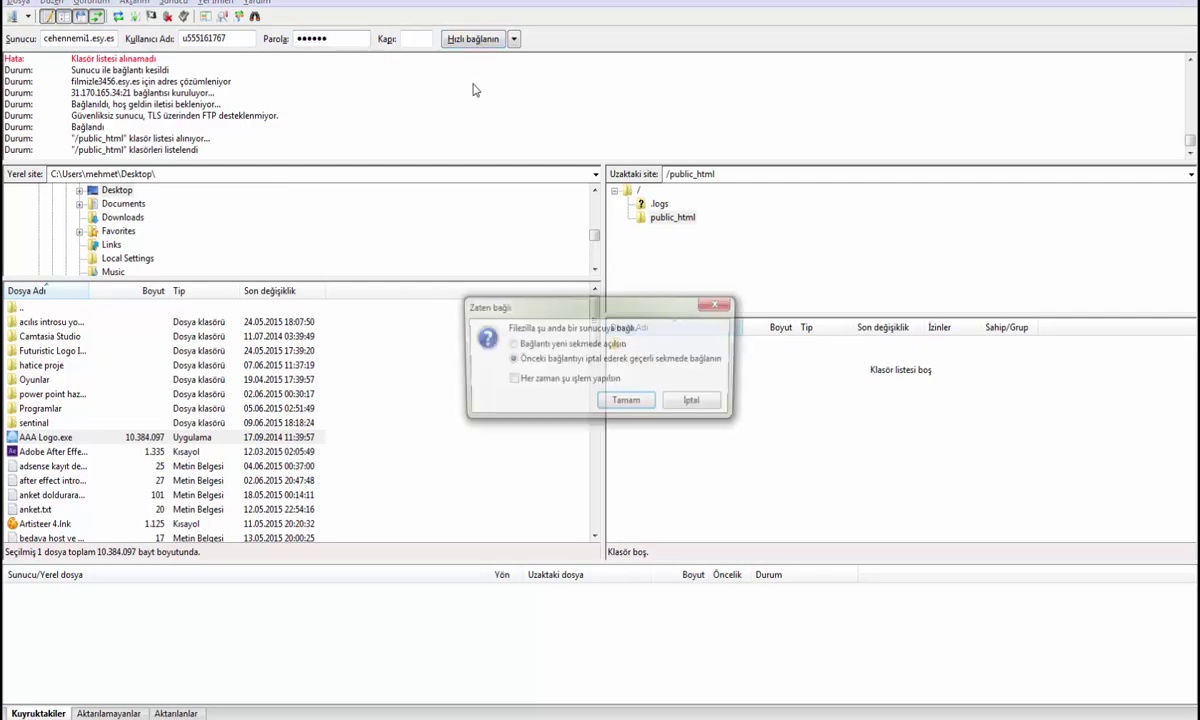
pyautogui.click(627, 403)
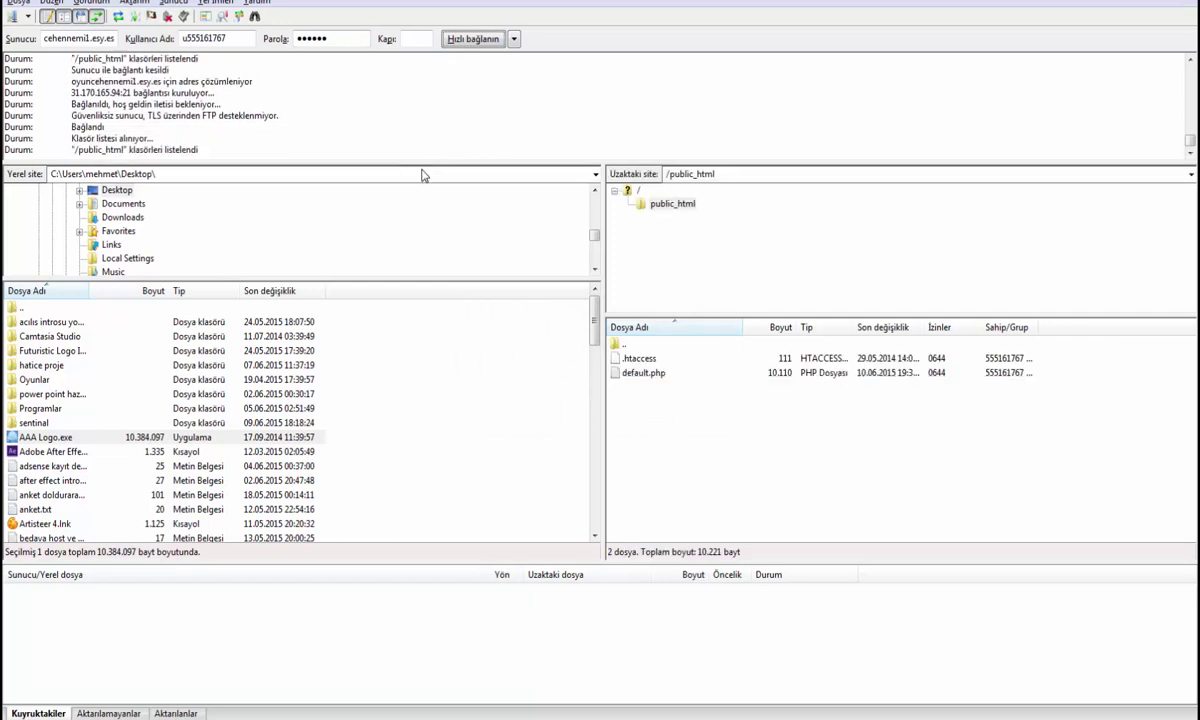
pyautogui.moveTo(687, 424); pyautogui.dragTo(593, 335)
pyautogui.rightClick(633, 358)
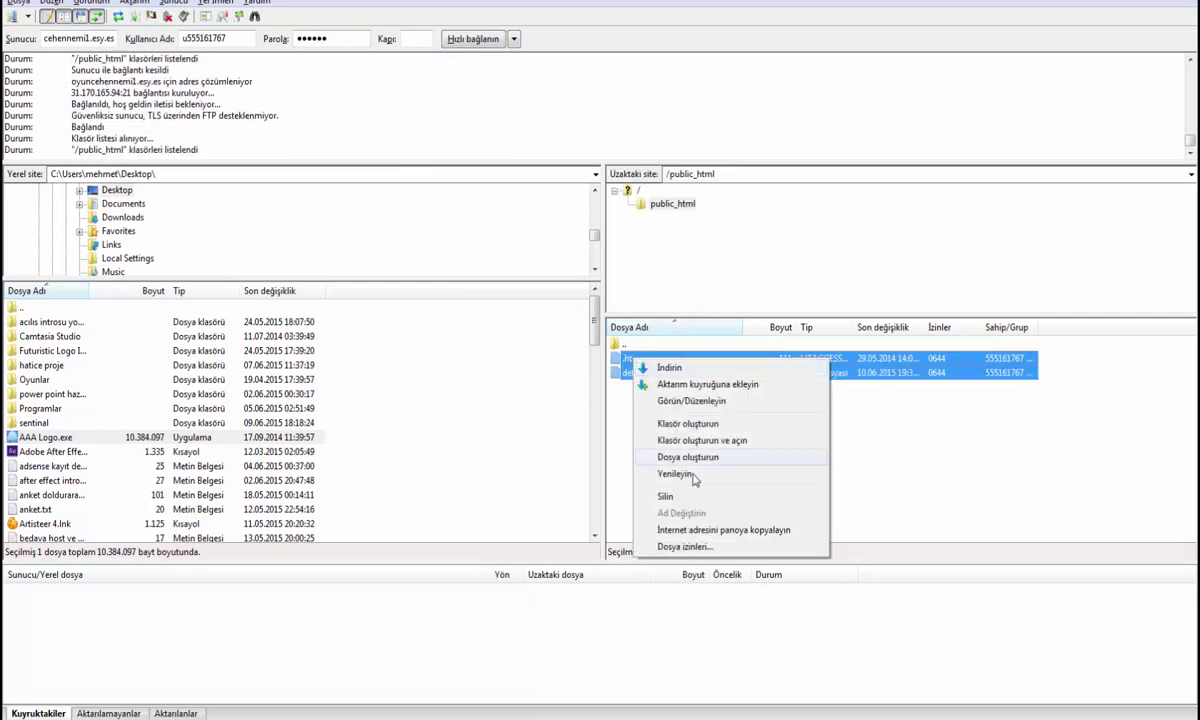
pyautogui.click(694, 498)
pyautogui.click(636, 420)
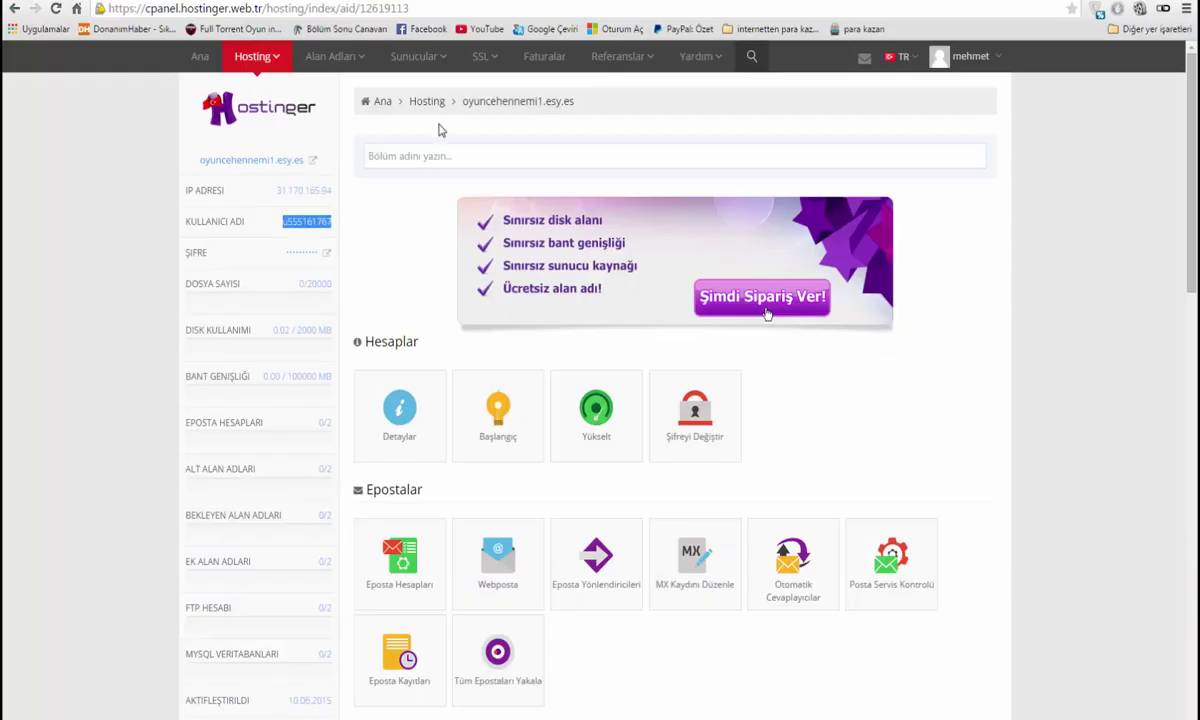
# Return to the hosting account page and open Otomatik Yükleyici under Web Sitesi
pyautogui.click(245, 52)
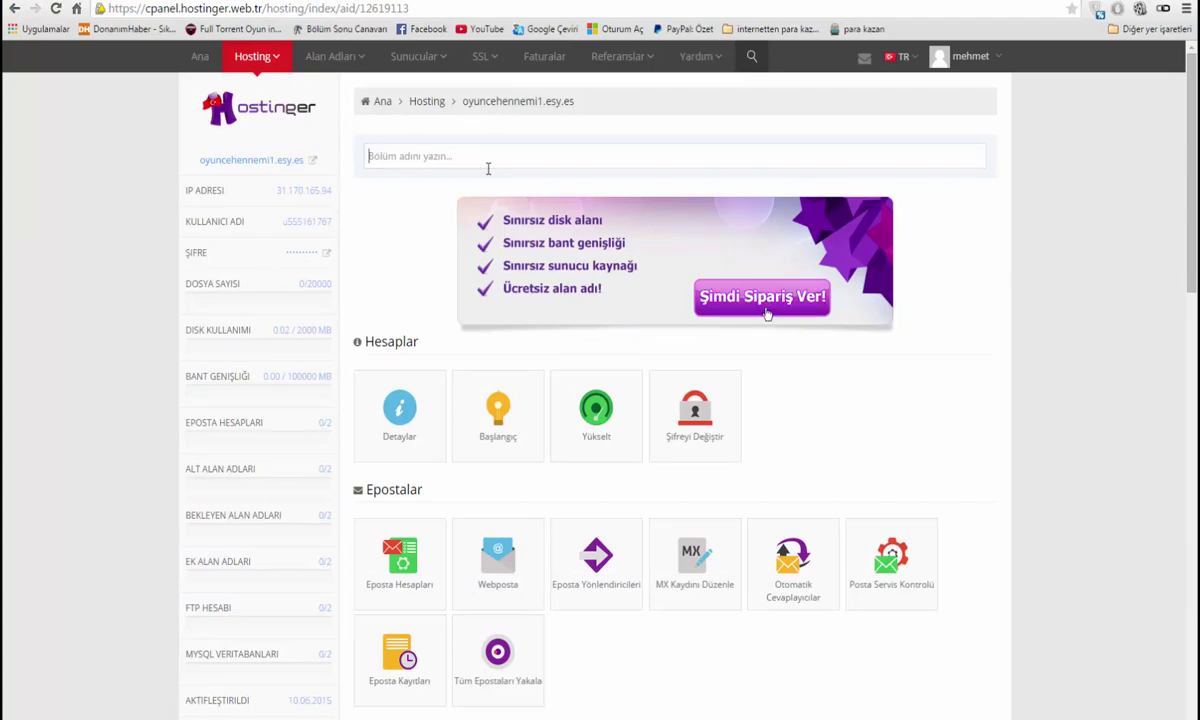
pyautogui.scroll(-5, 474, 190)
pyautogui.scroll(-7, 630, 504)
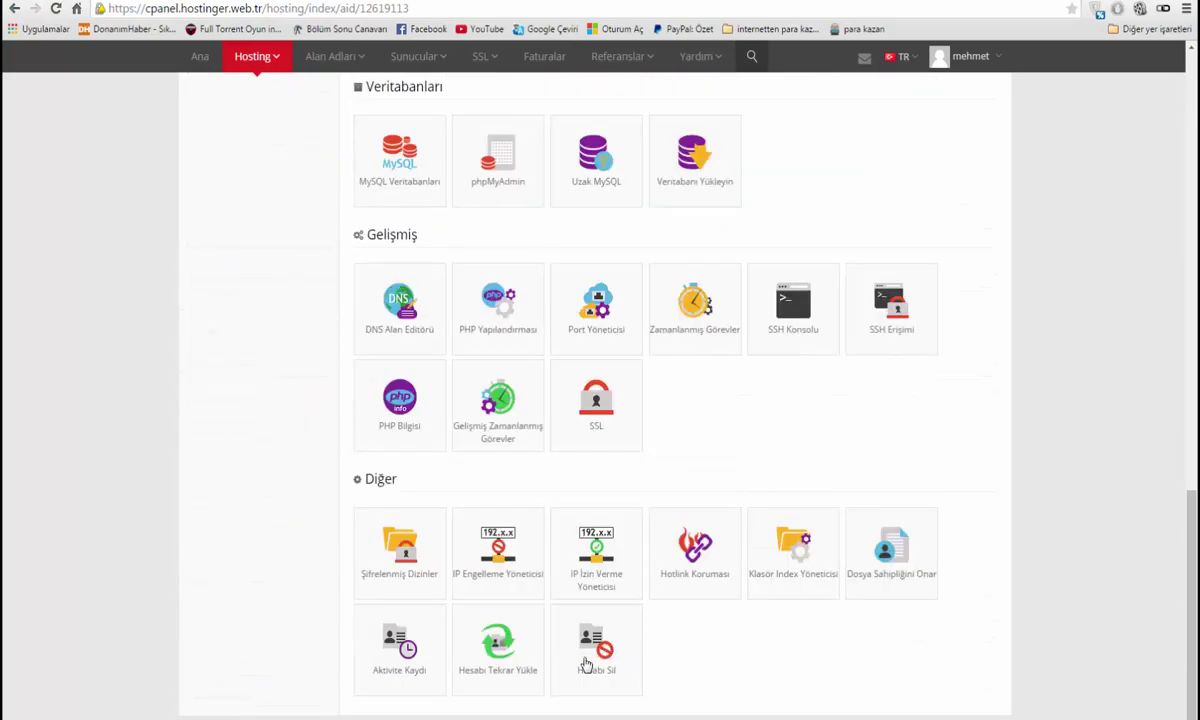
pyautogui.scroll(12, 324, 308)
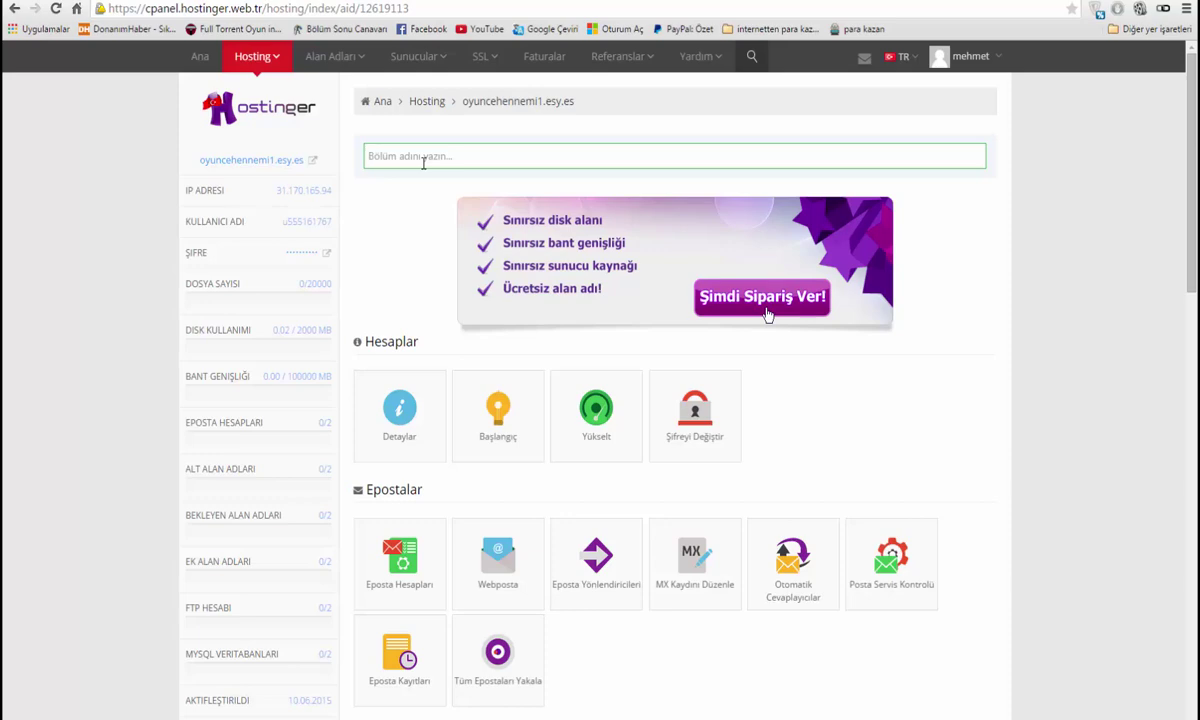
pyautogui.scroll(-4, 420, 193)
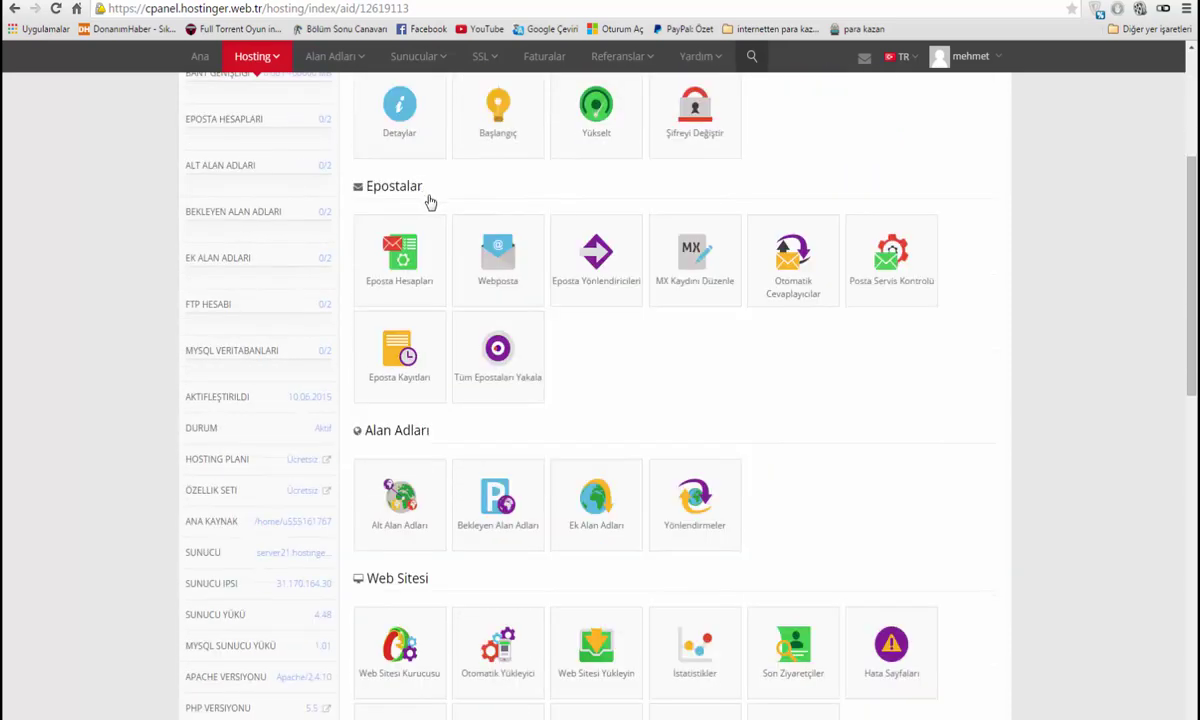
pyautogui.click(515, 436)
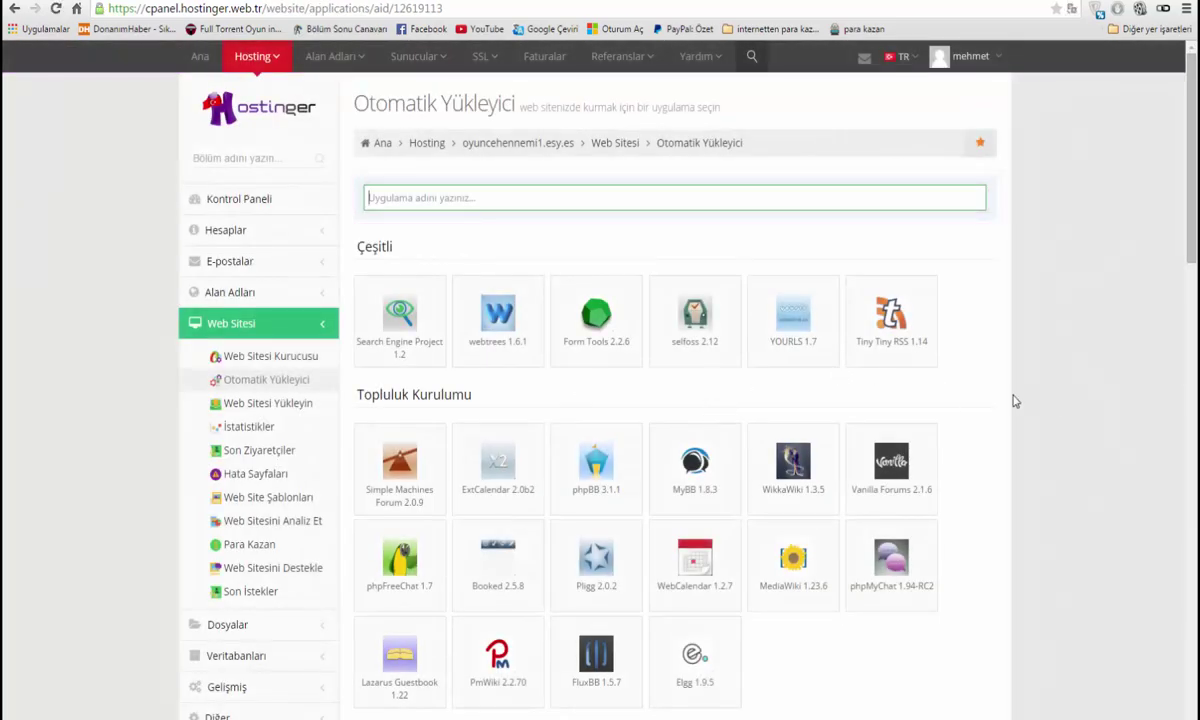
# Find İçerik Yönetimi among the installer apps and open the WordPress 4.0.1 form
pyautogui.scroll(-2, 980, 393)
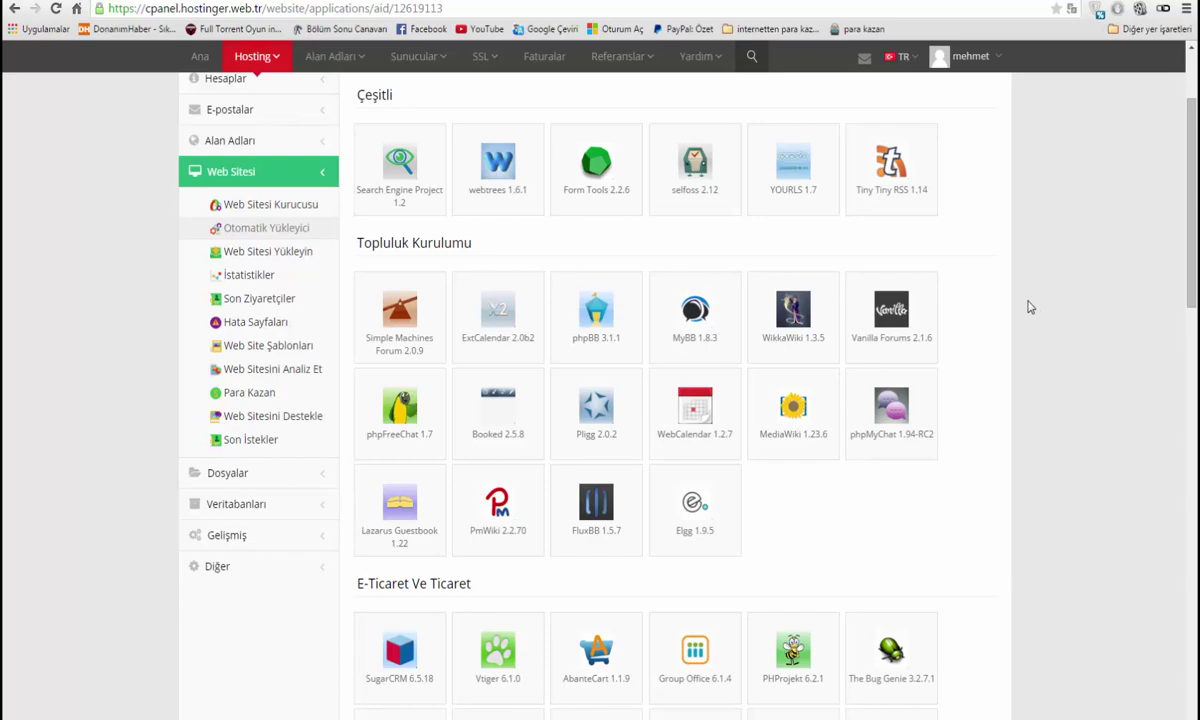
pyautogui.scroll(1, 1017, 299)
pyautogui.scroll(-9, 1016, 297)
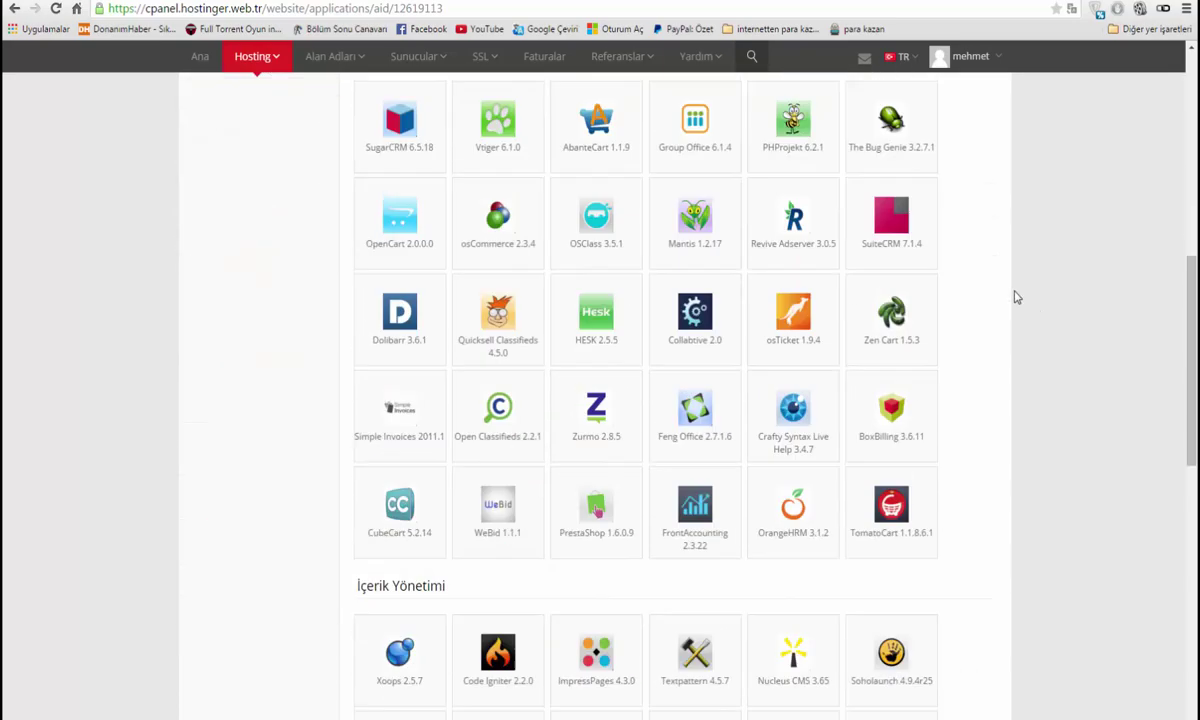
pyautogui.scroll(-6, 1016, 297)
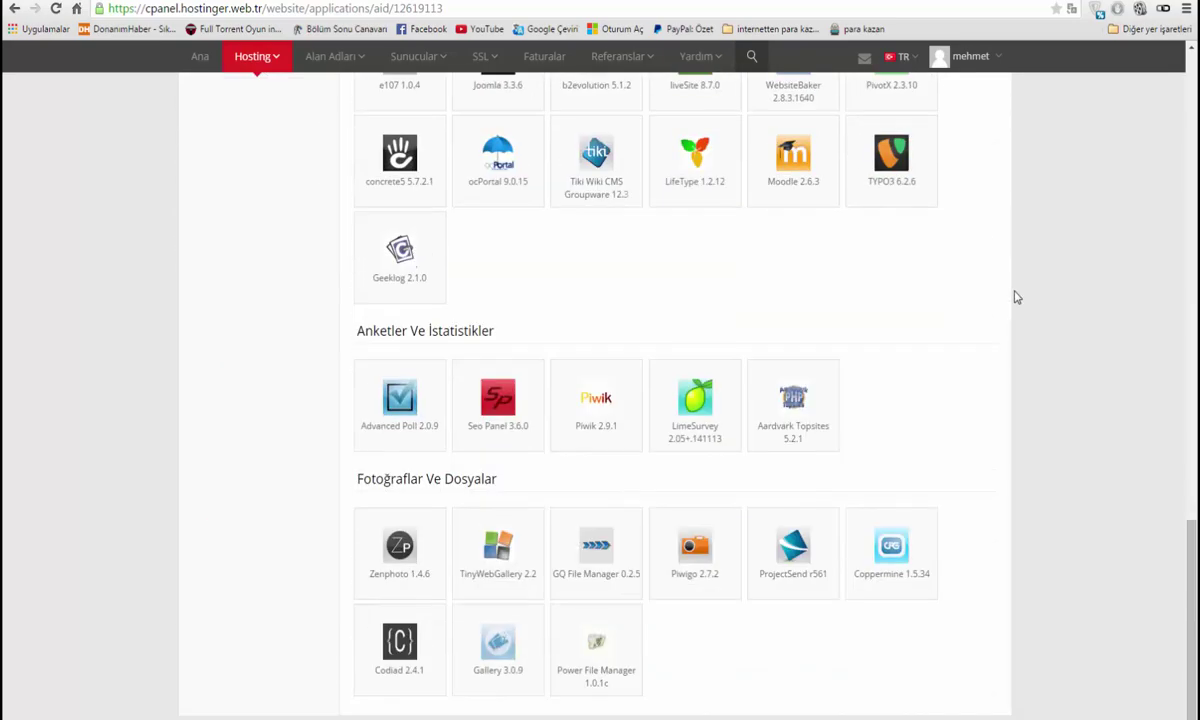
pyautogui.scroll(8, 1016, 297)
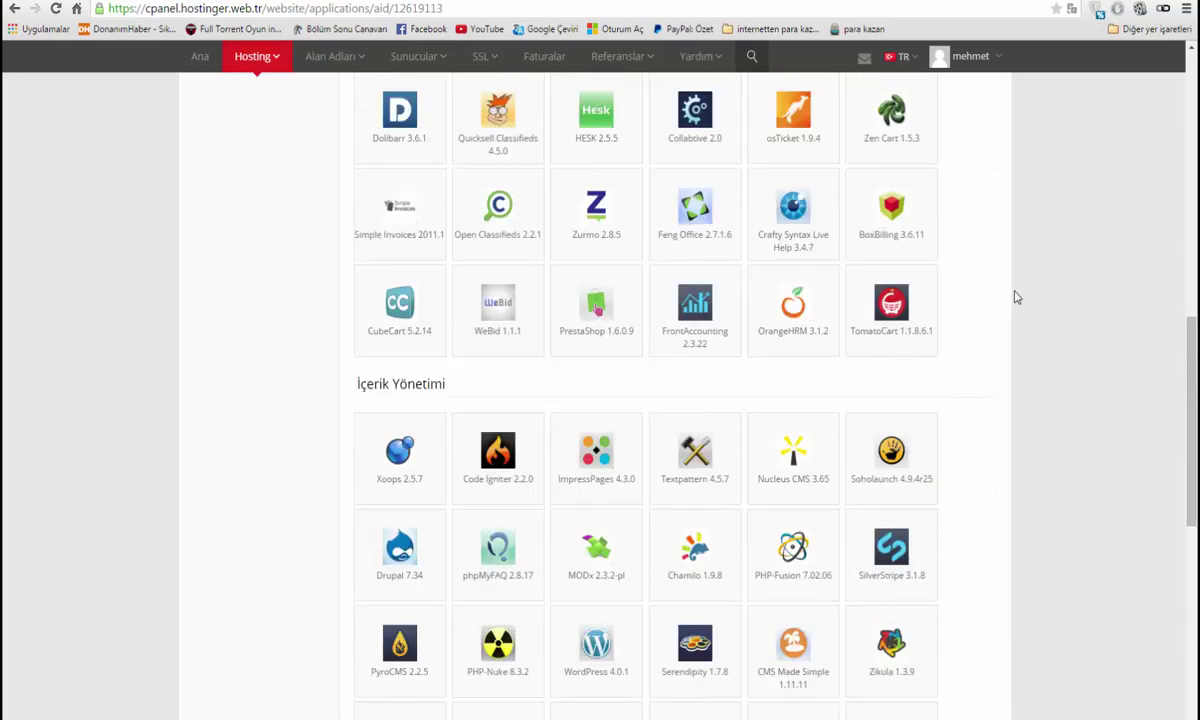
pyautogui.scroll(7, 1016, 297)
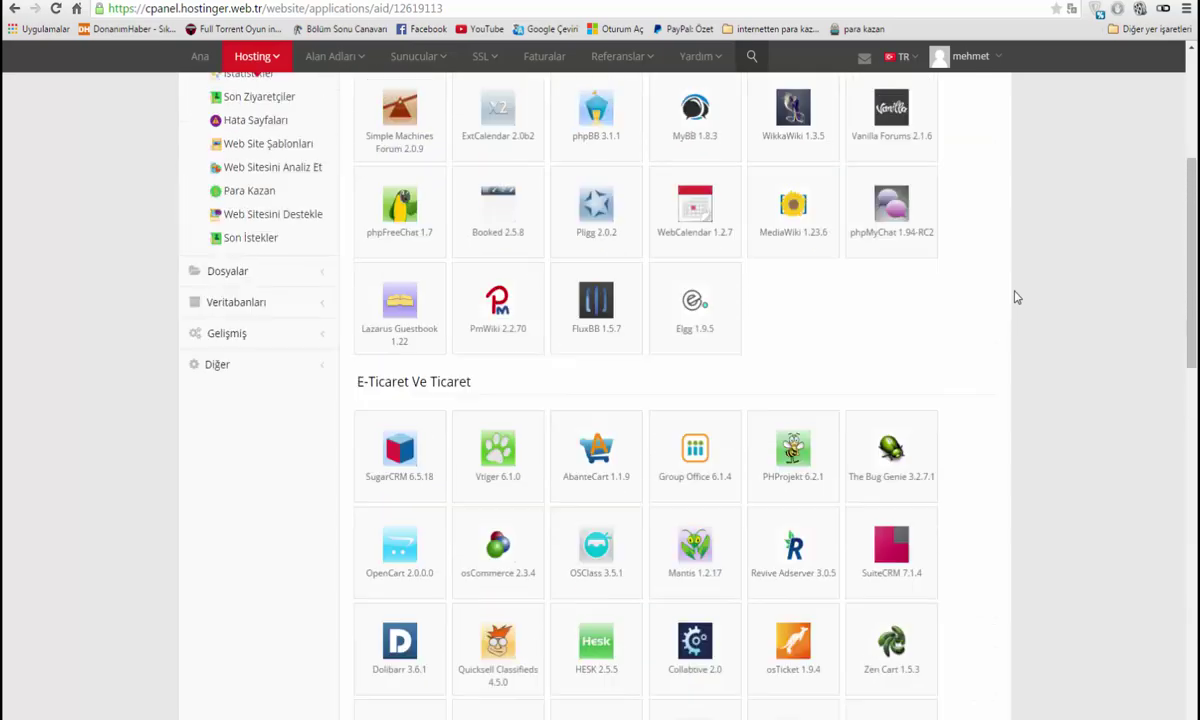
pyautogui.scroll(1, 1016, 297)
pyautogui.scroll(-8, 1016, 297)
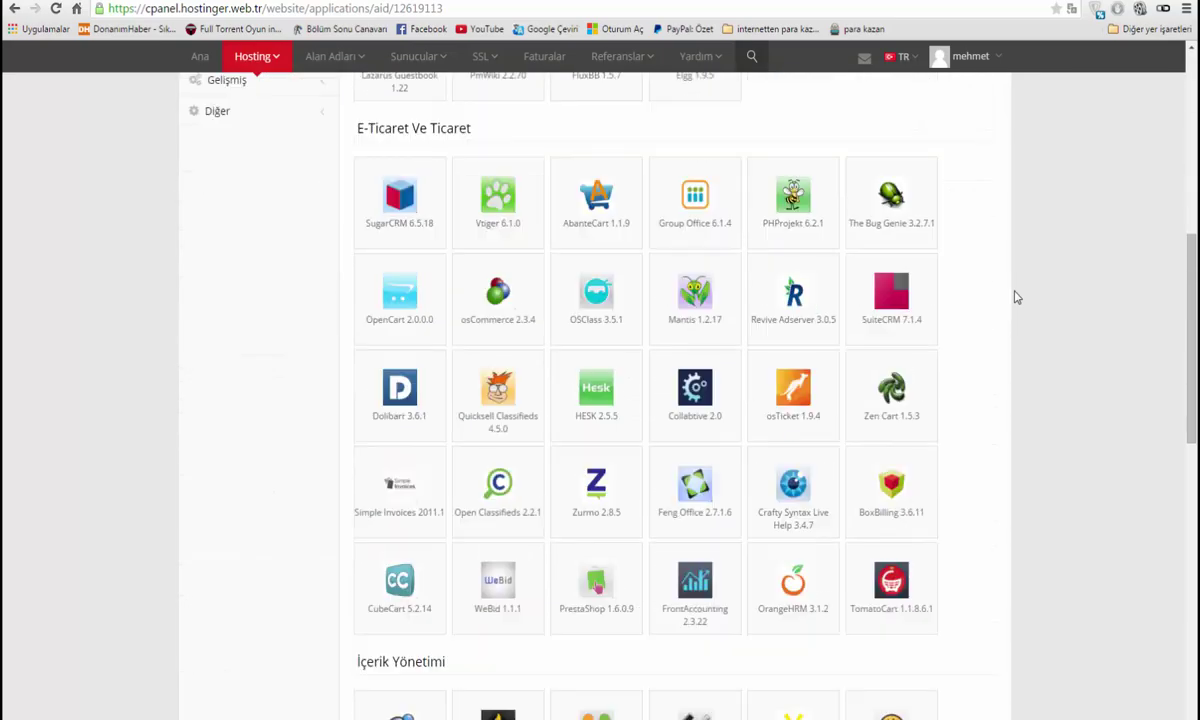
pyautogui.scroll(-3, 1016, 297)
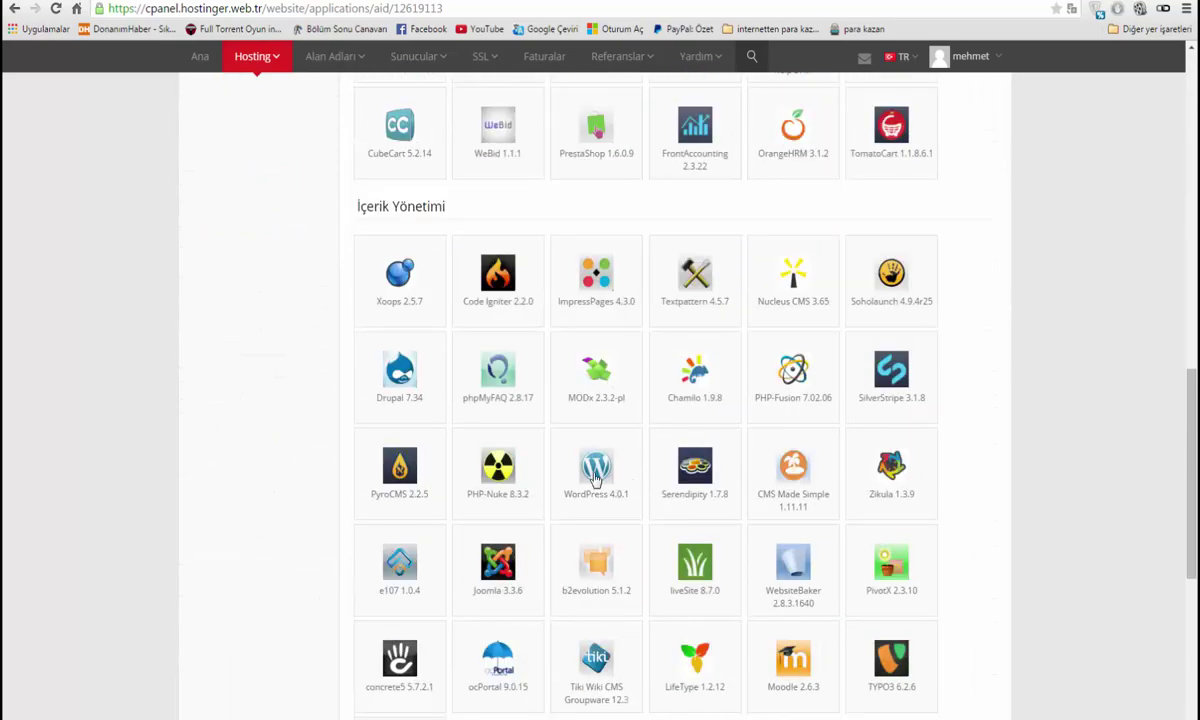
pyautogui.click(604, 480)
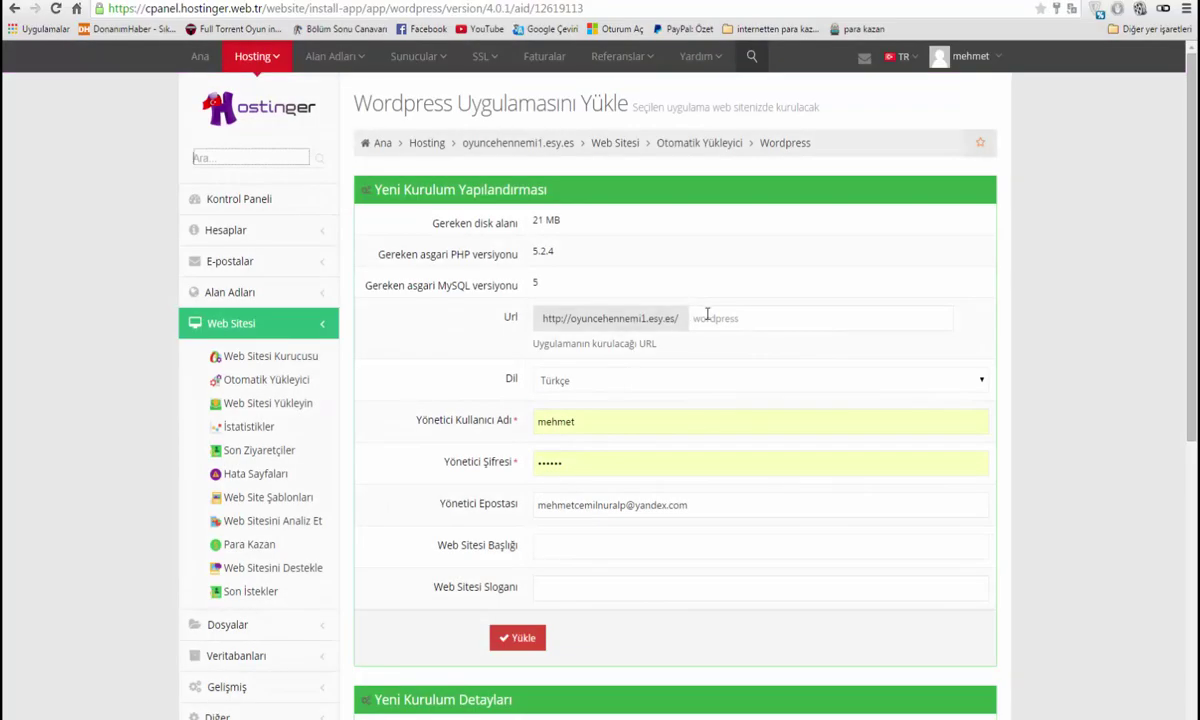
# Install WordPress titled 'oyun cehennemi', slogan 'oyun lar hakkında hersey', with the saved admin login
pyautogui.click(705, 317)
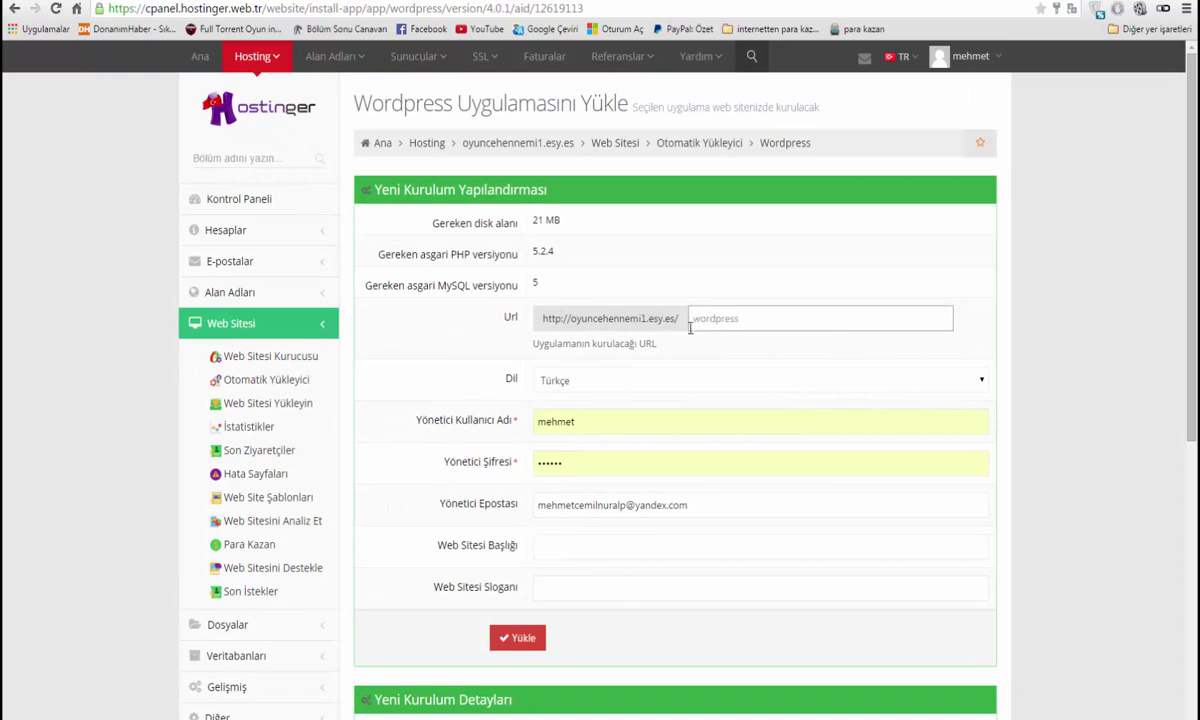
pyautogui.click(566, 548)
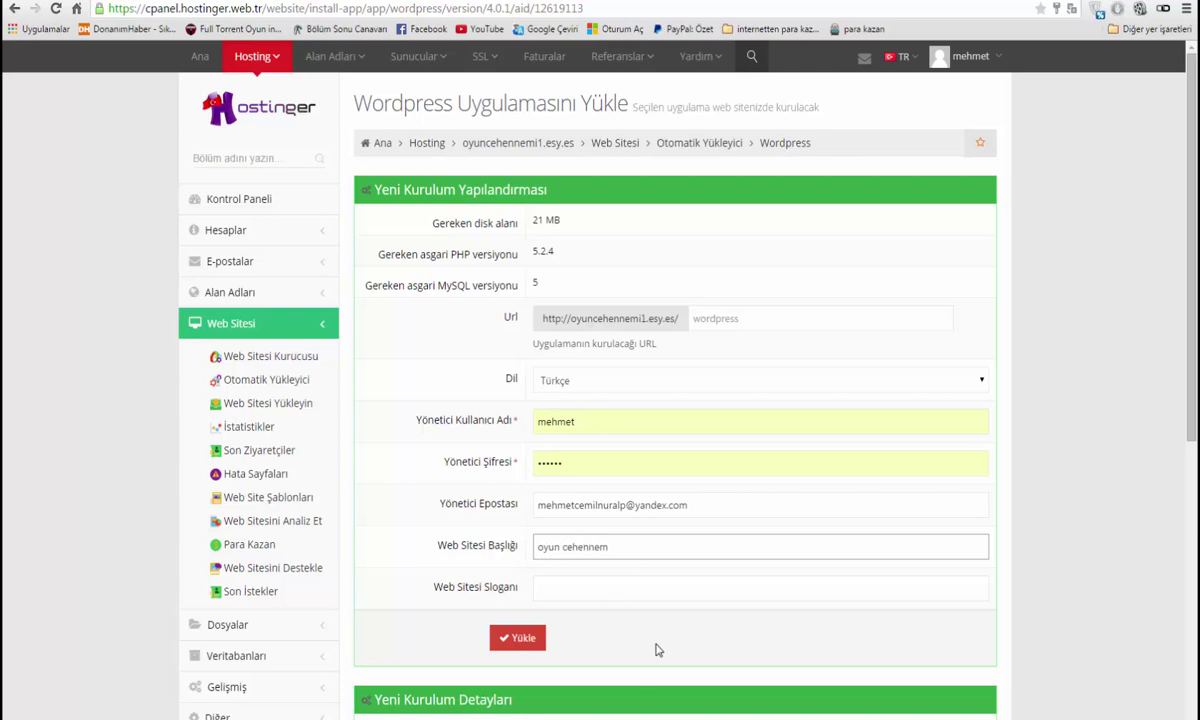
pyautogui.press('Tab')
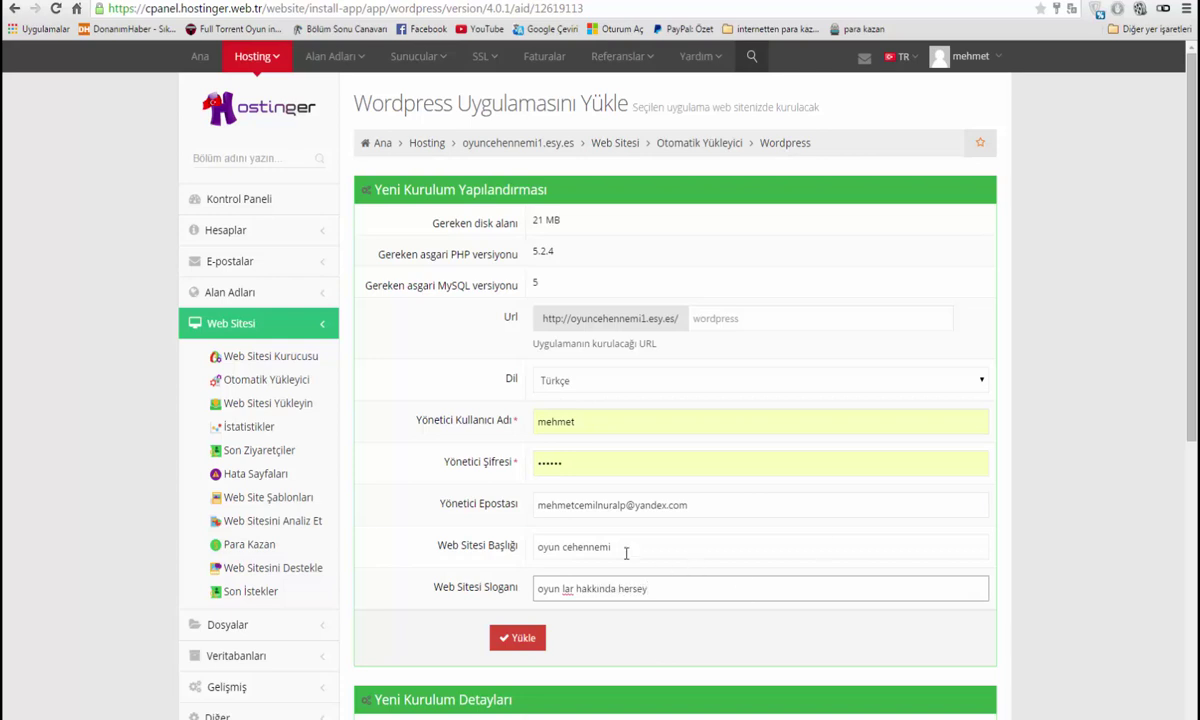
pyautogui.doubleClick(584, 421)
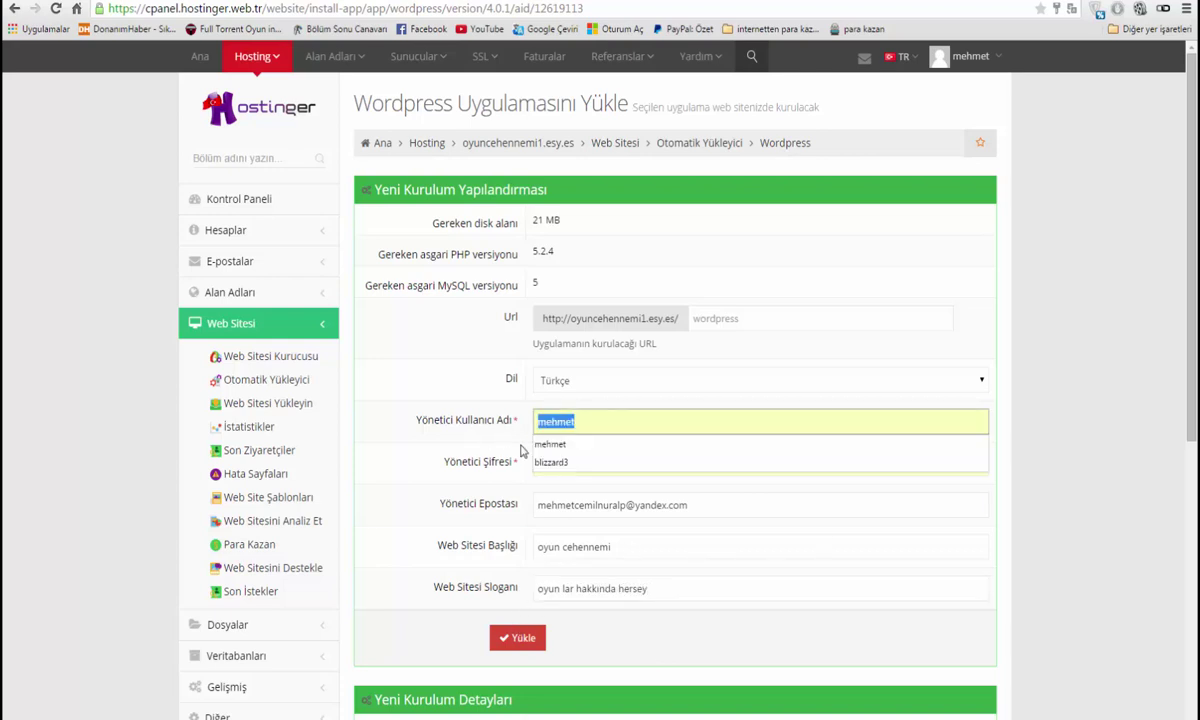
pyautogui.press('Down')
pyautogui.press('Down')
pyautogui.press('Return')
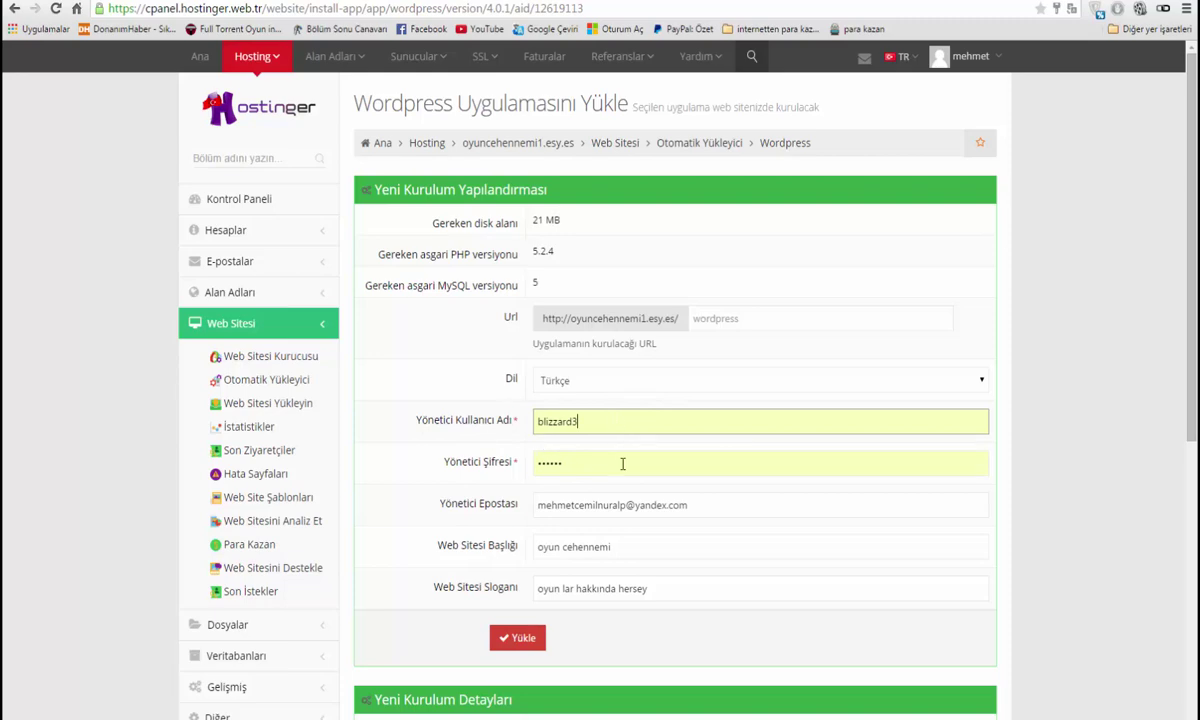
pyautogui.click(541, 636)
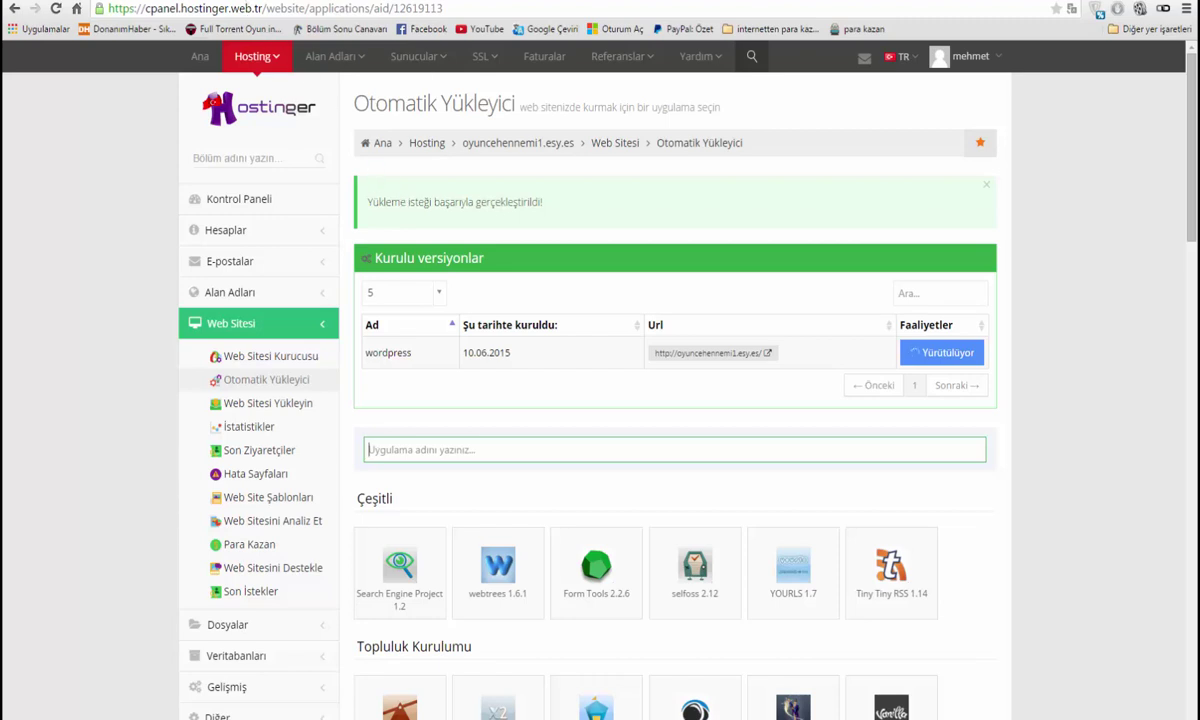
# Open and close a trial new tab, then clear a stray selection on the installer page
pyautogui.hotkey('ctrl', 't')
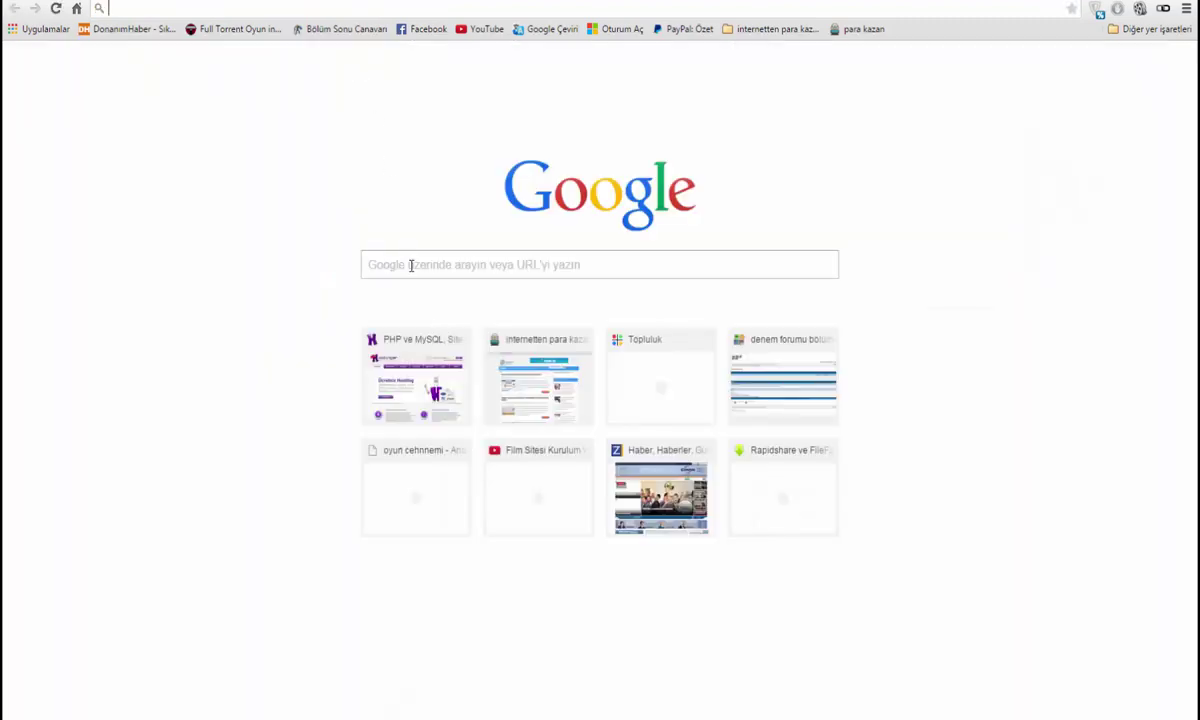
pyautogui.hotkey('ctrl', 'w')
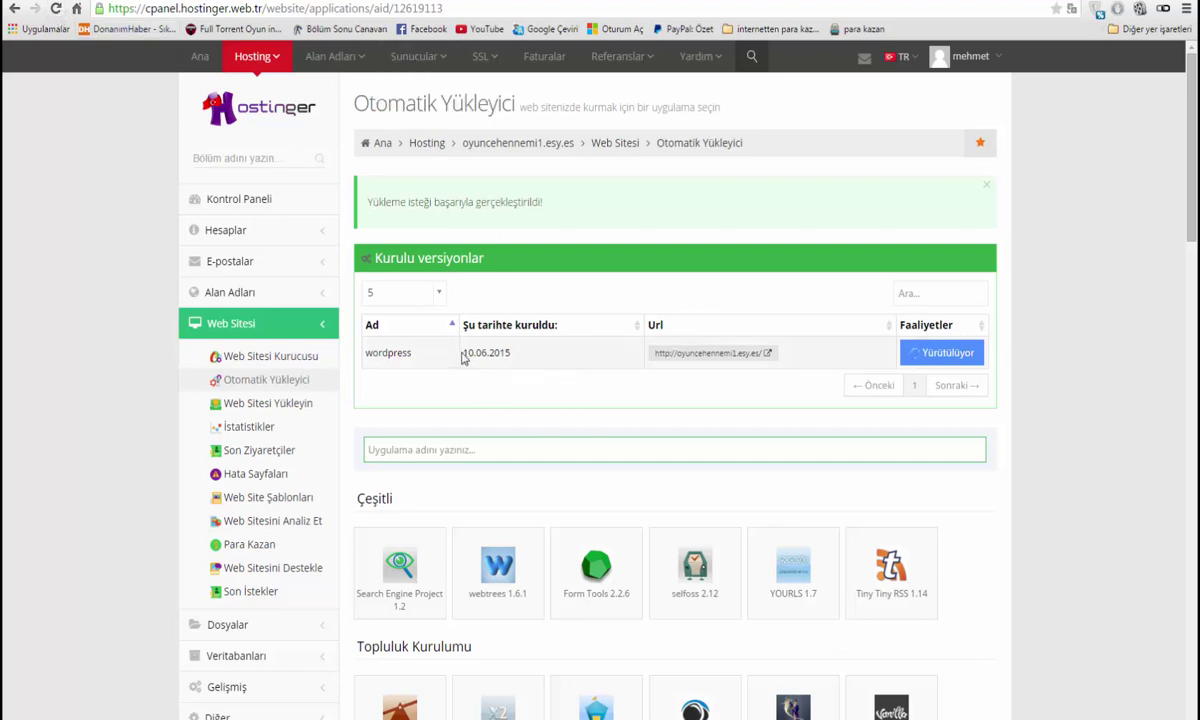
pyautogui.moveTo(463, 356); pyautogui.dragTo(521, 356)
pyautogui.click(515, 361)
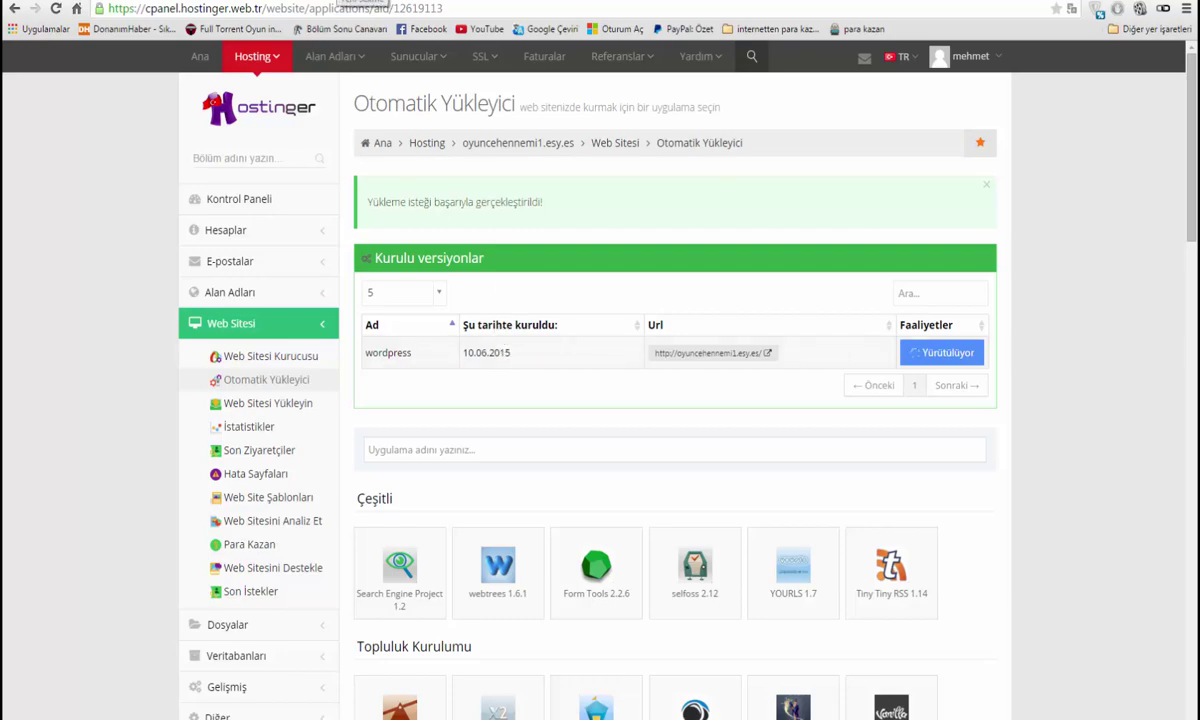
# Bring up a Google new-tab page and place the cursor in its search box
pyautogui.click(340, 1)
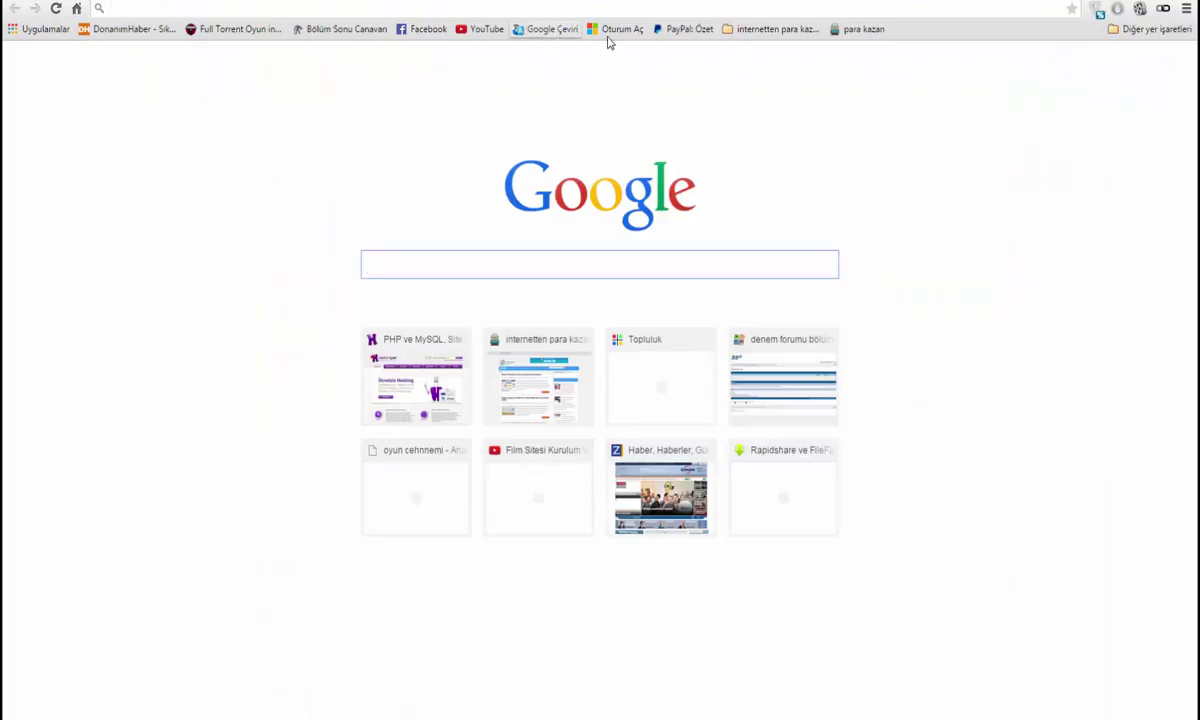
pyautogui.click(614, 31)
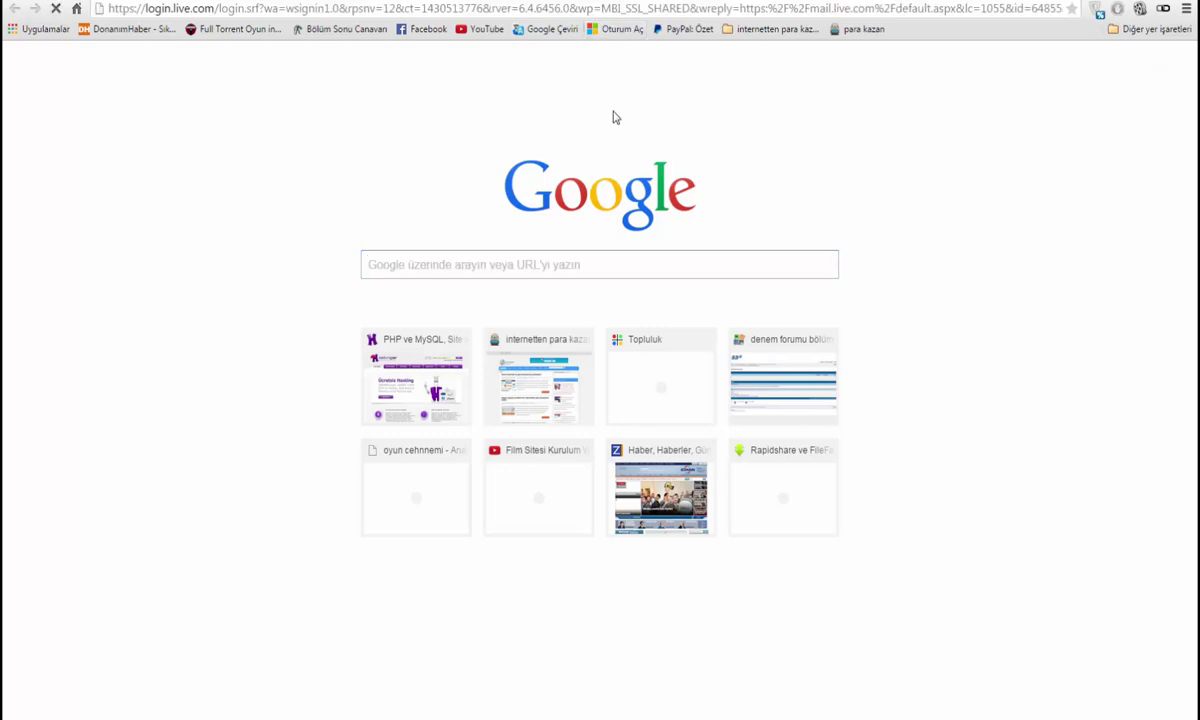
pyautogui.click(423, 2)
pyautogui.click(340, 1)
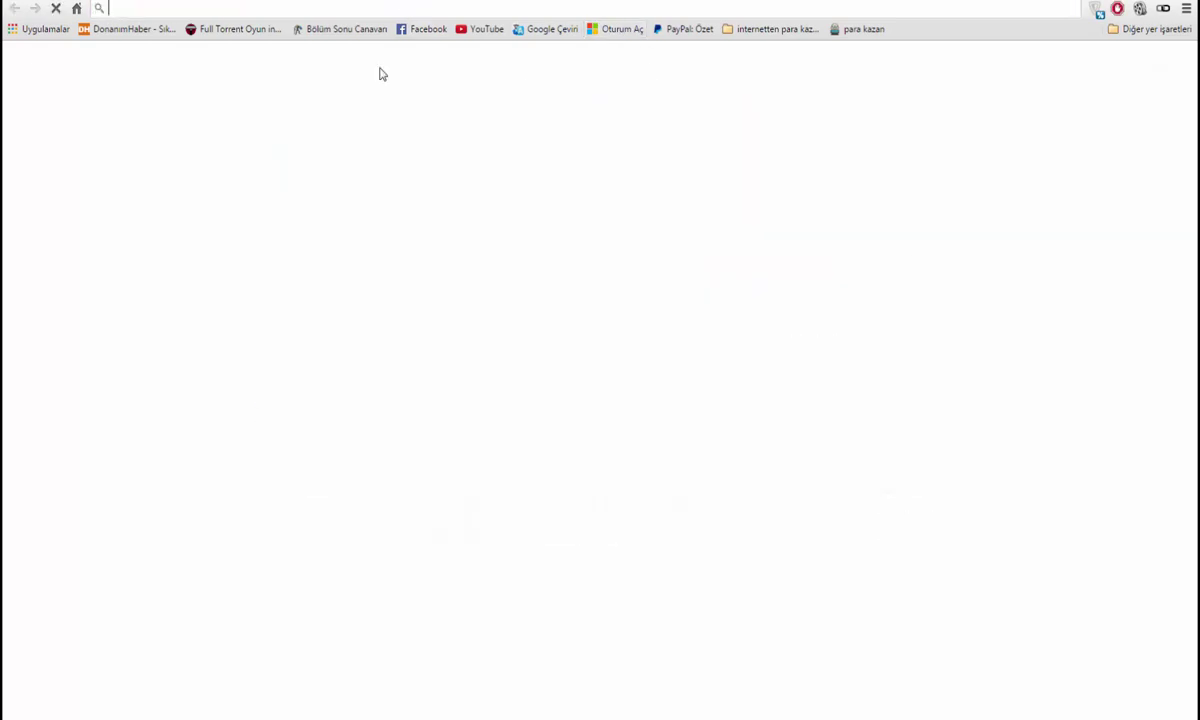
pyautogui.click(405, 270)
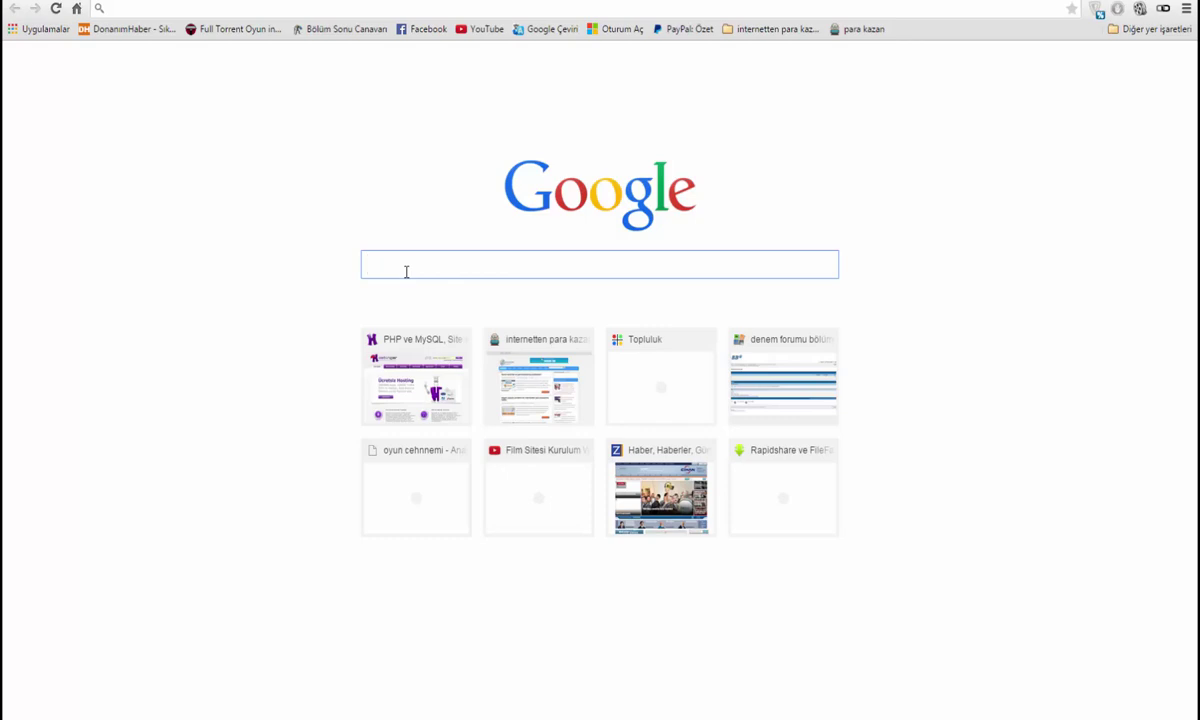
# Search Google for 'yandexmail' and open the Yandex.Mail site
pyautogui.write('yandexma')
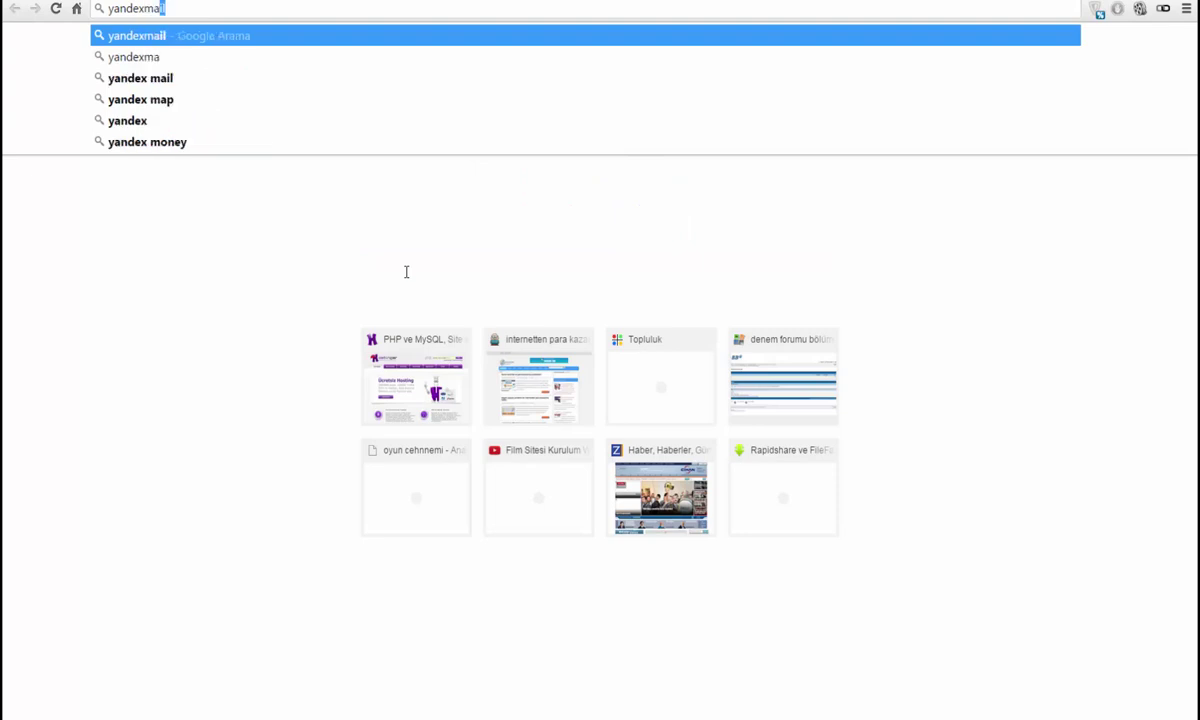
pyautogui.write('il')
pyautogui.press('Return')
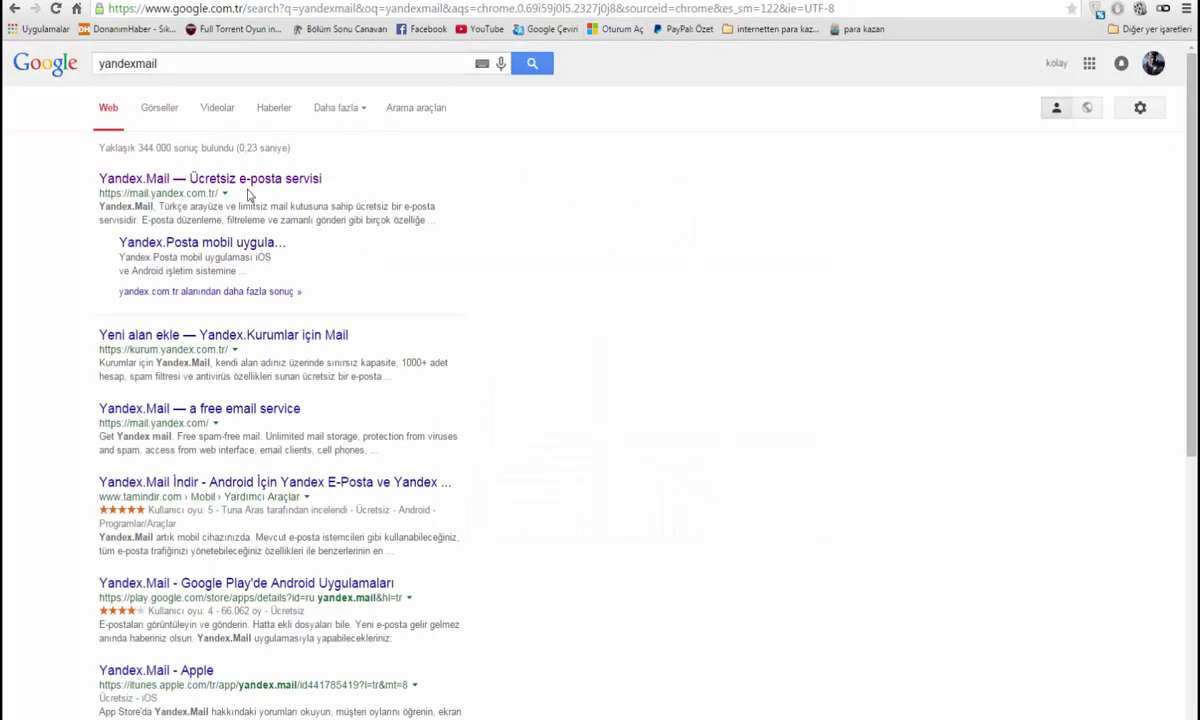
pyautogui.click(255, 179)
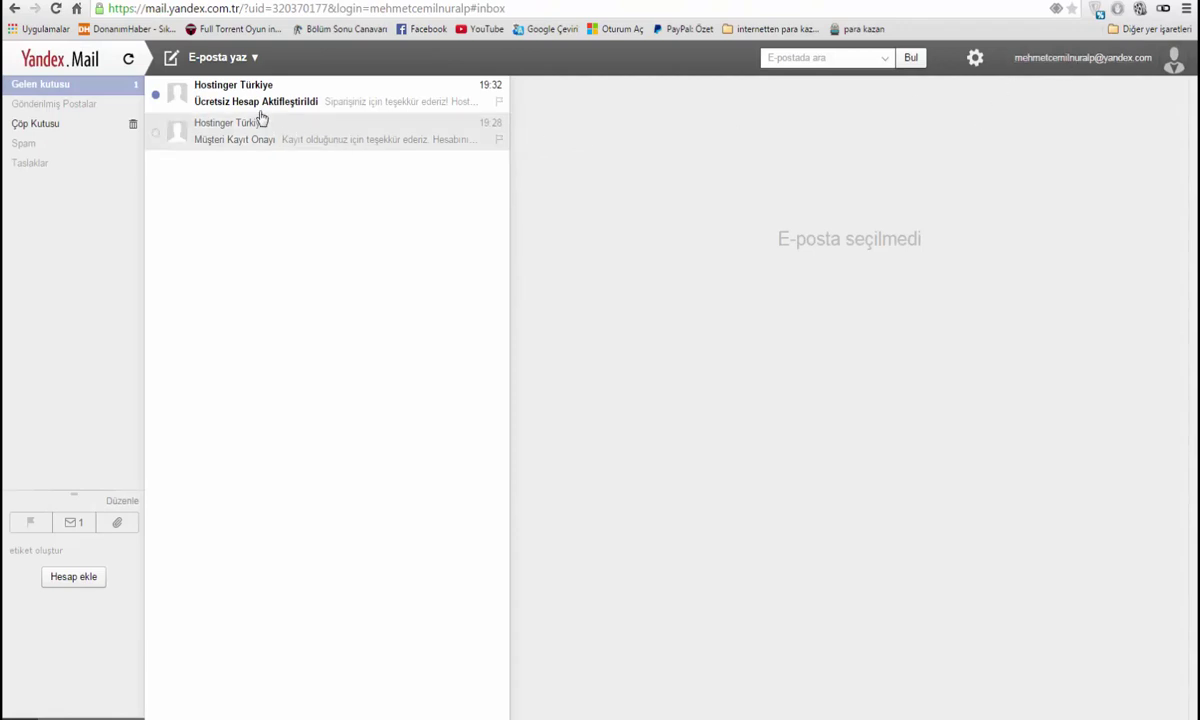
# Check the mail folders, then open Hostinger's WordPress-installed email in Gelen kutusu
pyautogui.click(27, 104)
pyautogui.click(51, 90)
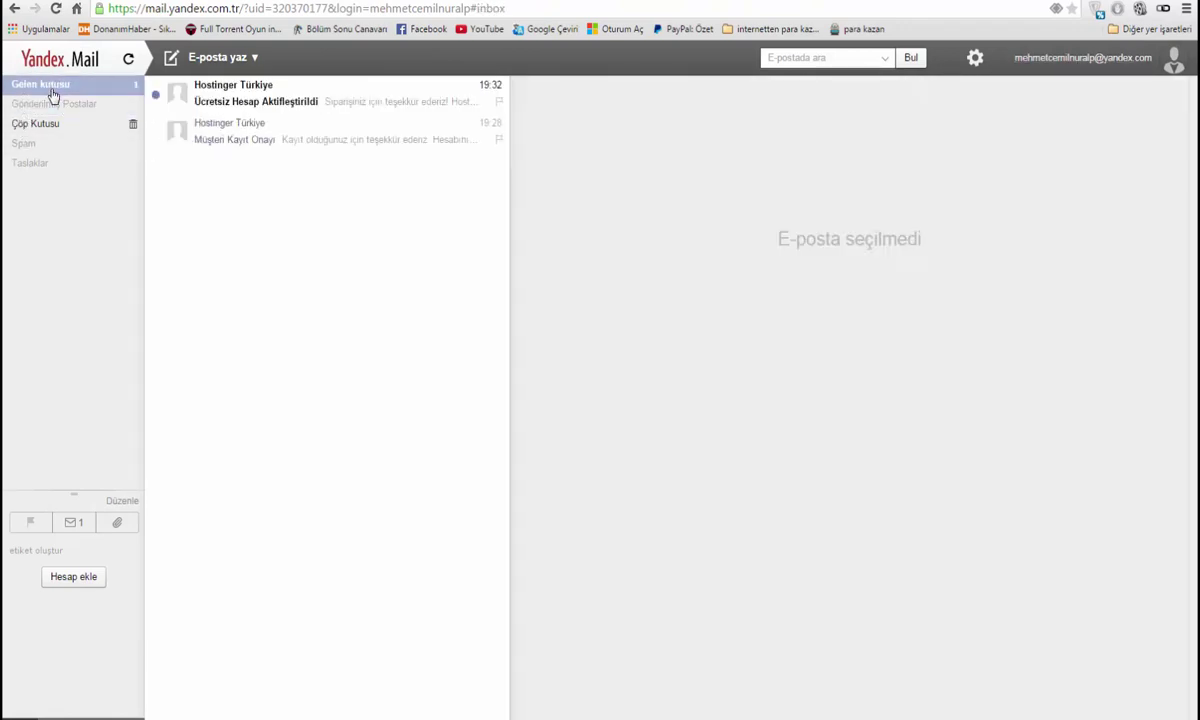
pyautogui.click(57, 163)
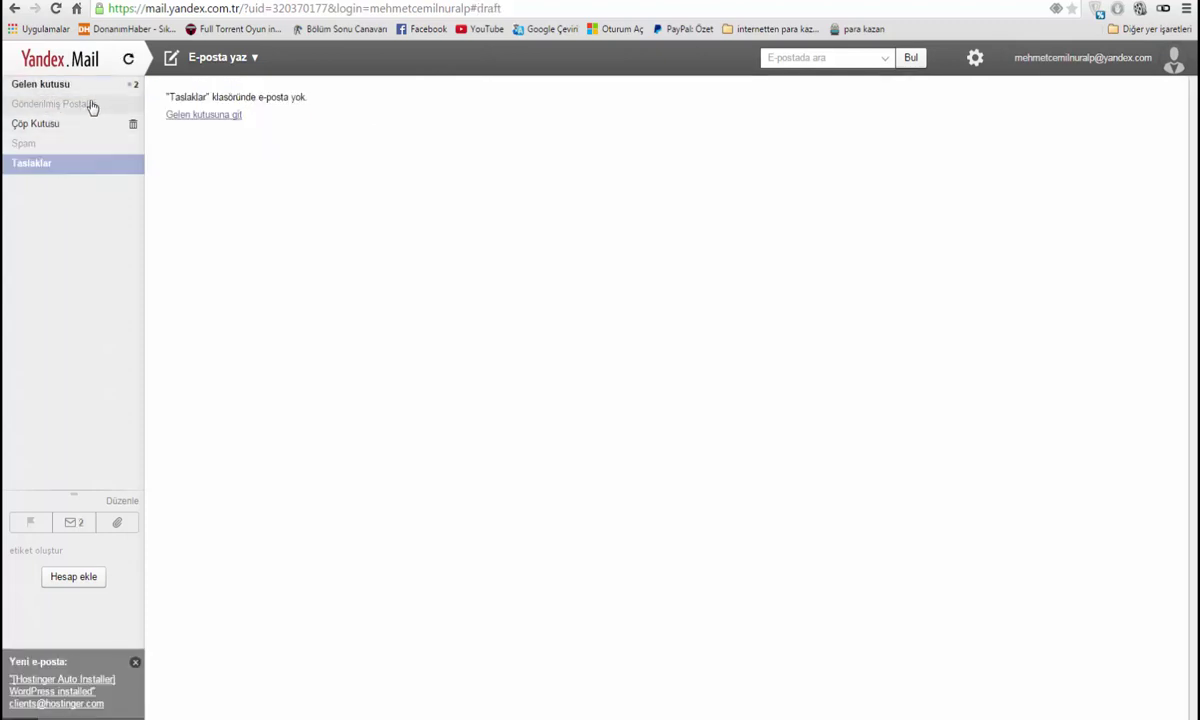
pyautogui.click(78, 87)
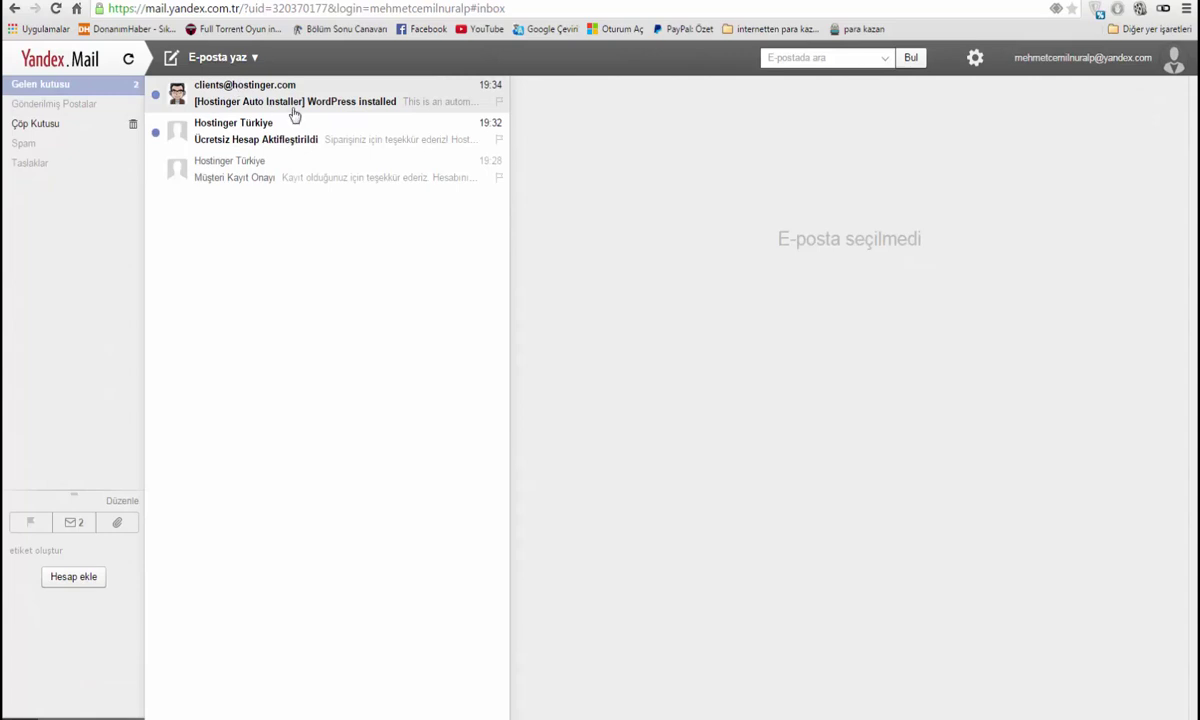
pyautogui.click(285, 100)
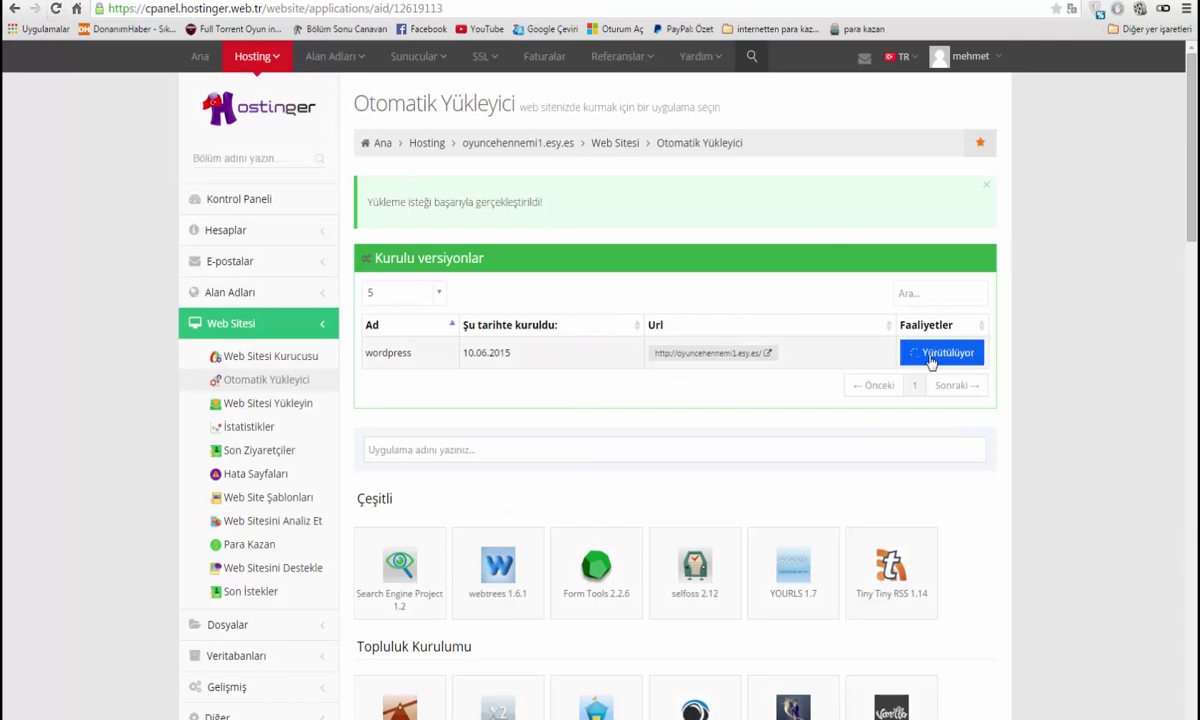
# Refresh the installer, view the live oyuncehennemi1.esy.es 'Hello World!' post, then open Detaylar
pyautogui.click(53, 9)
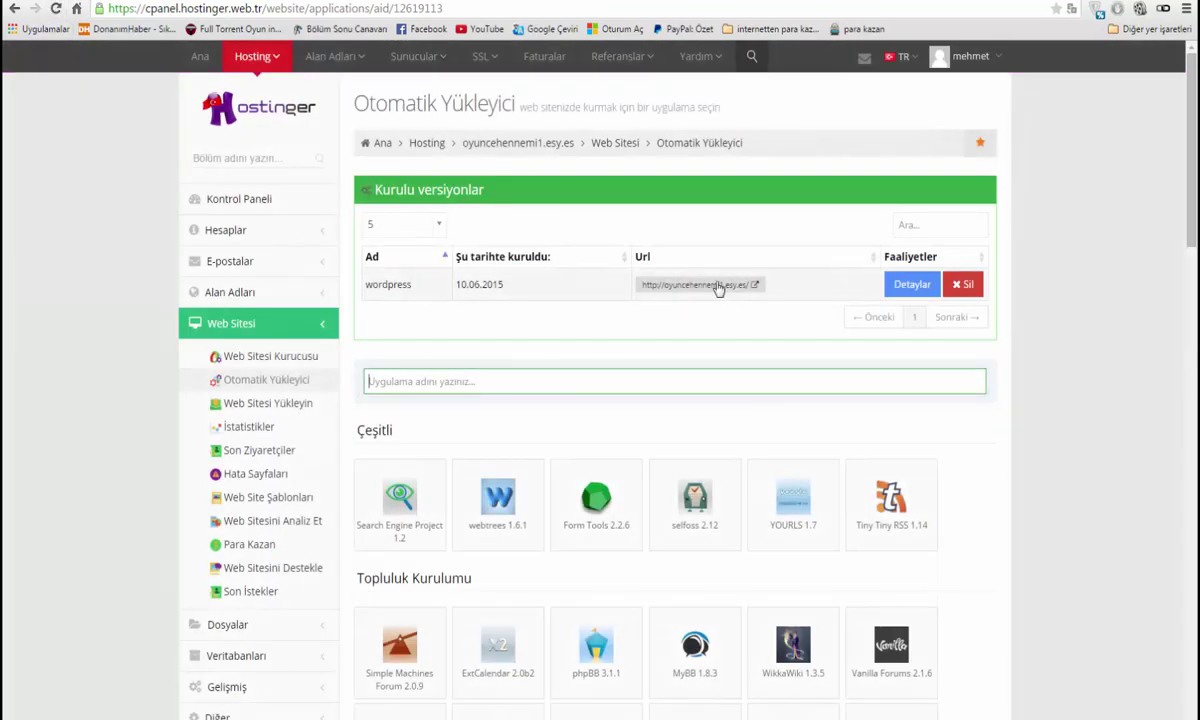
pyautogui.click(720, 285)
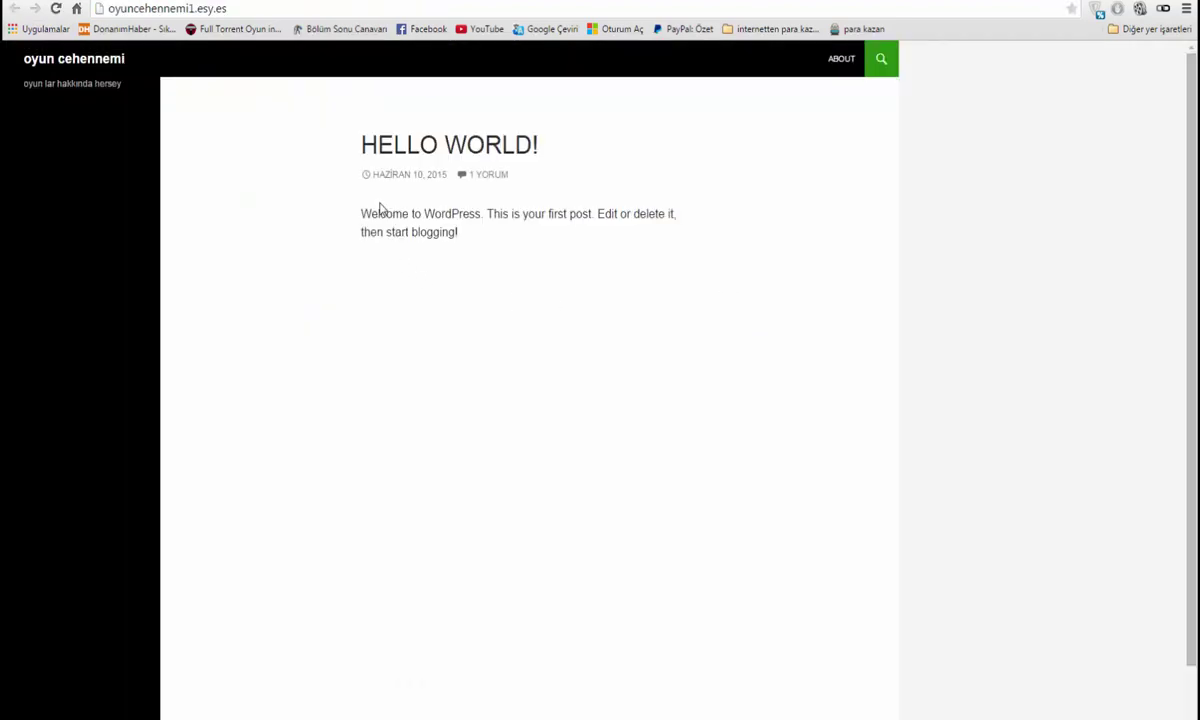
pyautogui.moveTo(352, 196); pyautogui.dragTo(546, 257)
pyautogui.click(512, 242)
pyautogui.scroll(-2, 249, 437)
pyautogui.scroll(2, 180, 447)
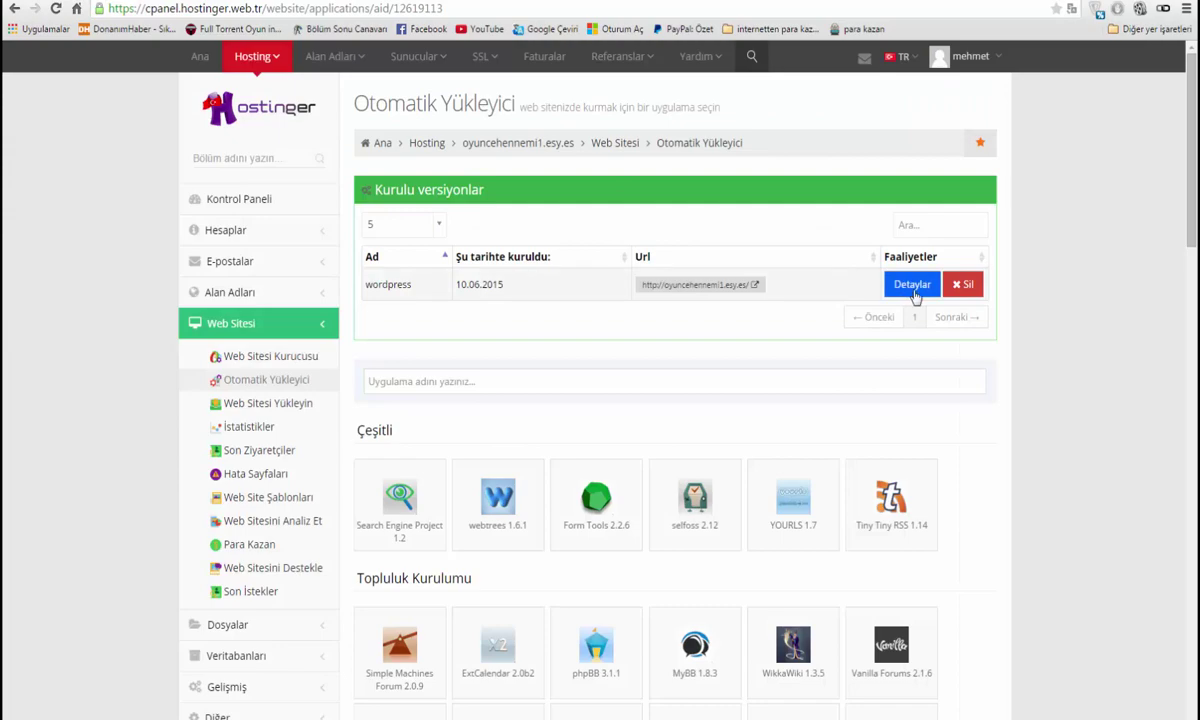
pyautogui.click(908, 287)
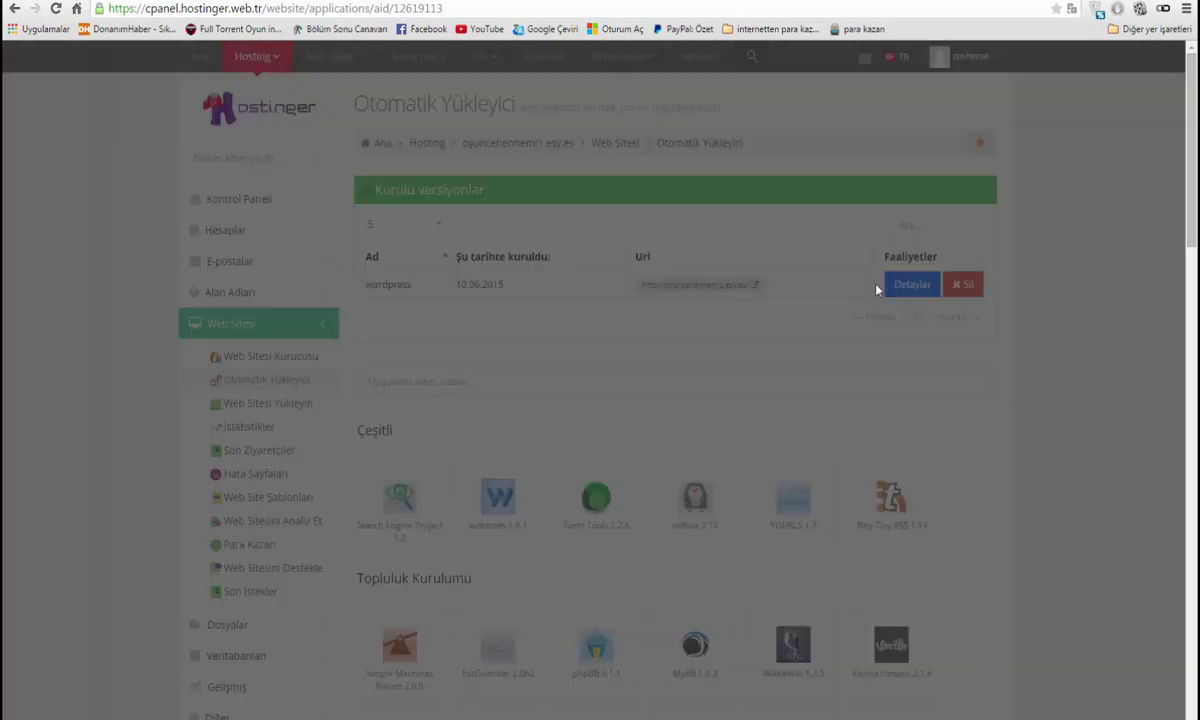
# Open the oyuncehennemi1.esy.es WordPress admin login page and start entering the admin username
pyautogui.click(641, 277)
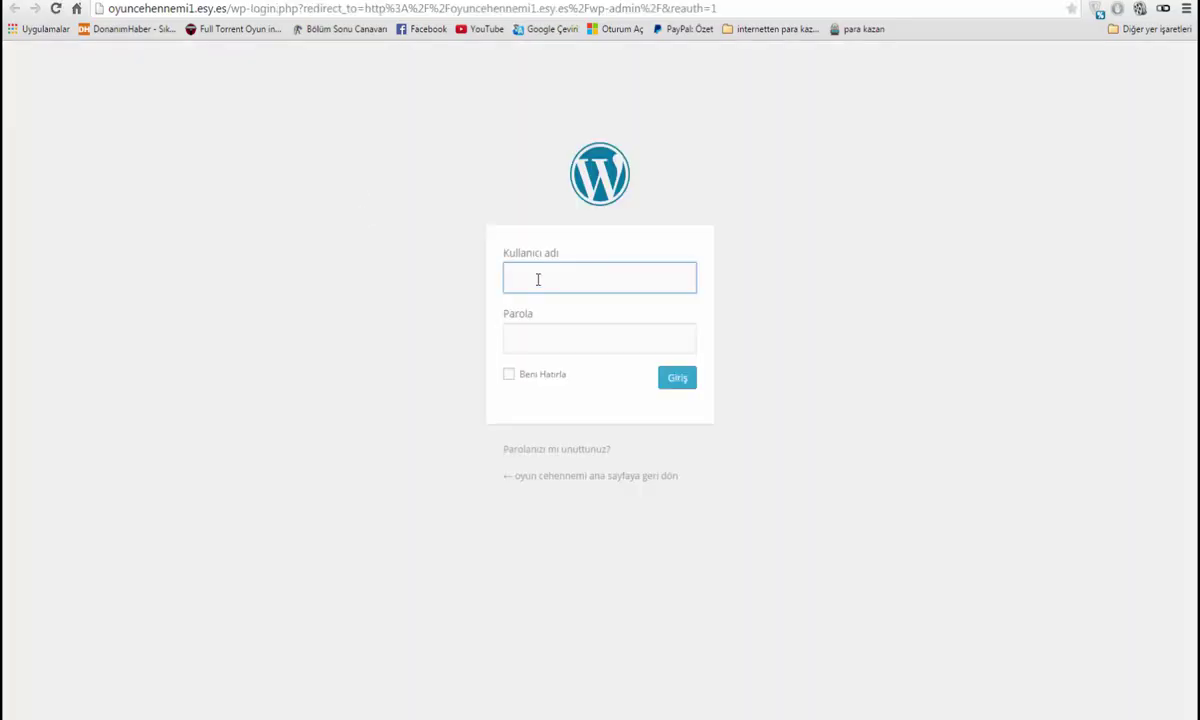
pyautogui.click(537, 280)
pyautogui.write('blizzar')
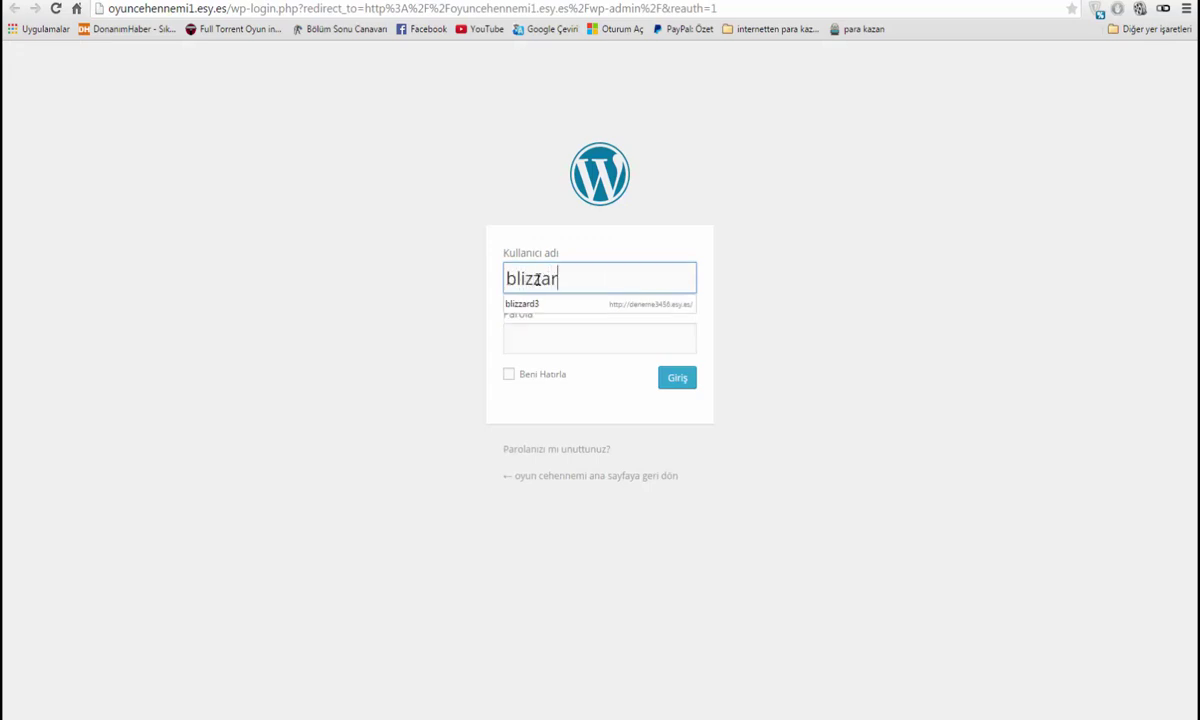
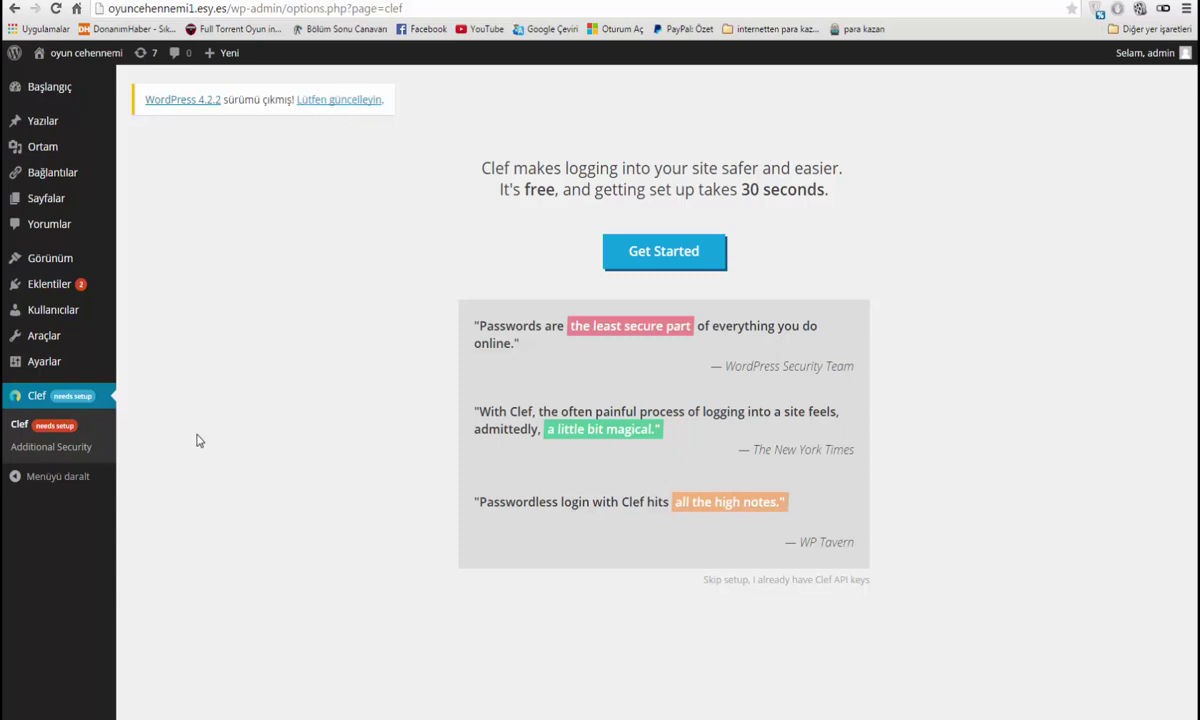
# Activate the Twenty Twelve theme and view the public site in it
pyautogui.click(50, 260)
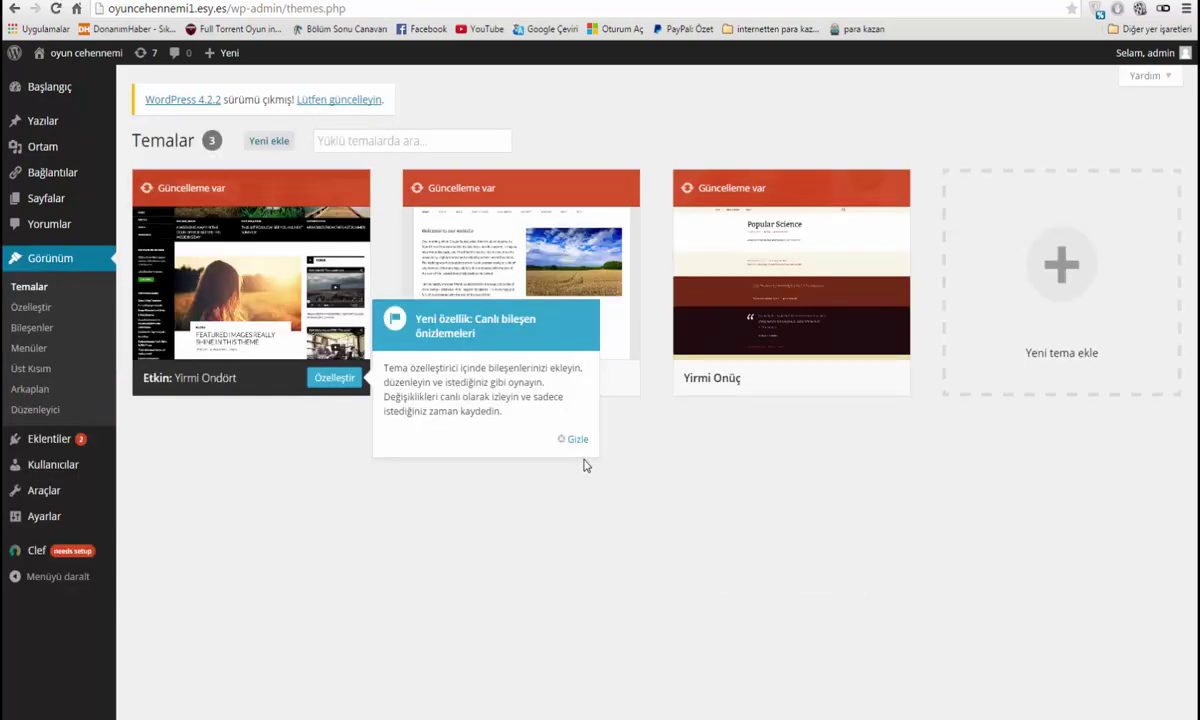
pyautogui.click(573, 440)
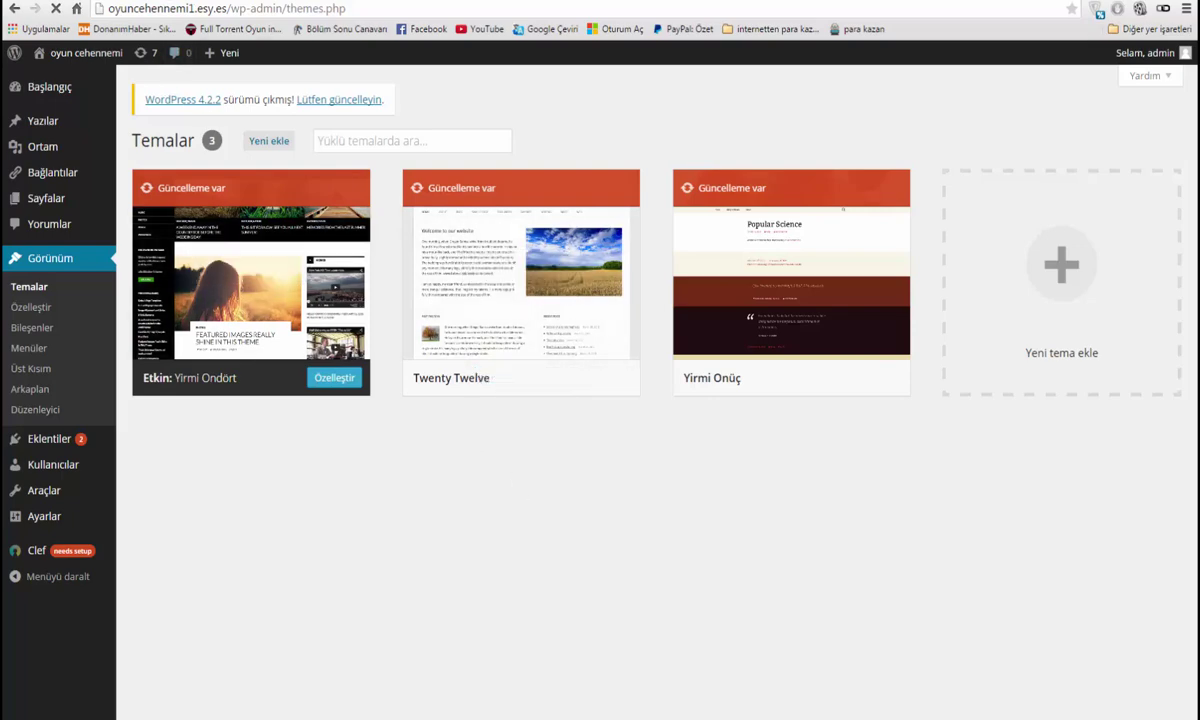
pyautogui.moveTo(492, 352)
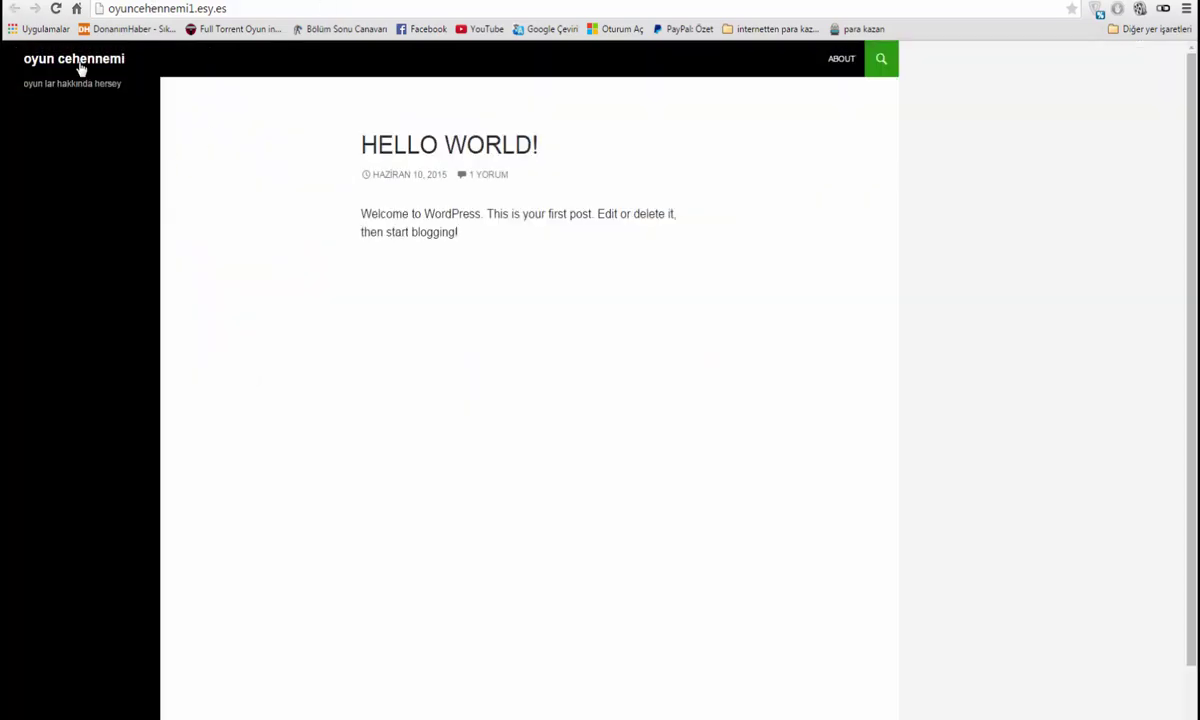
pyautogui.click(80, 64)
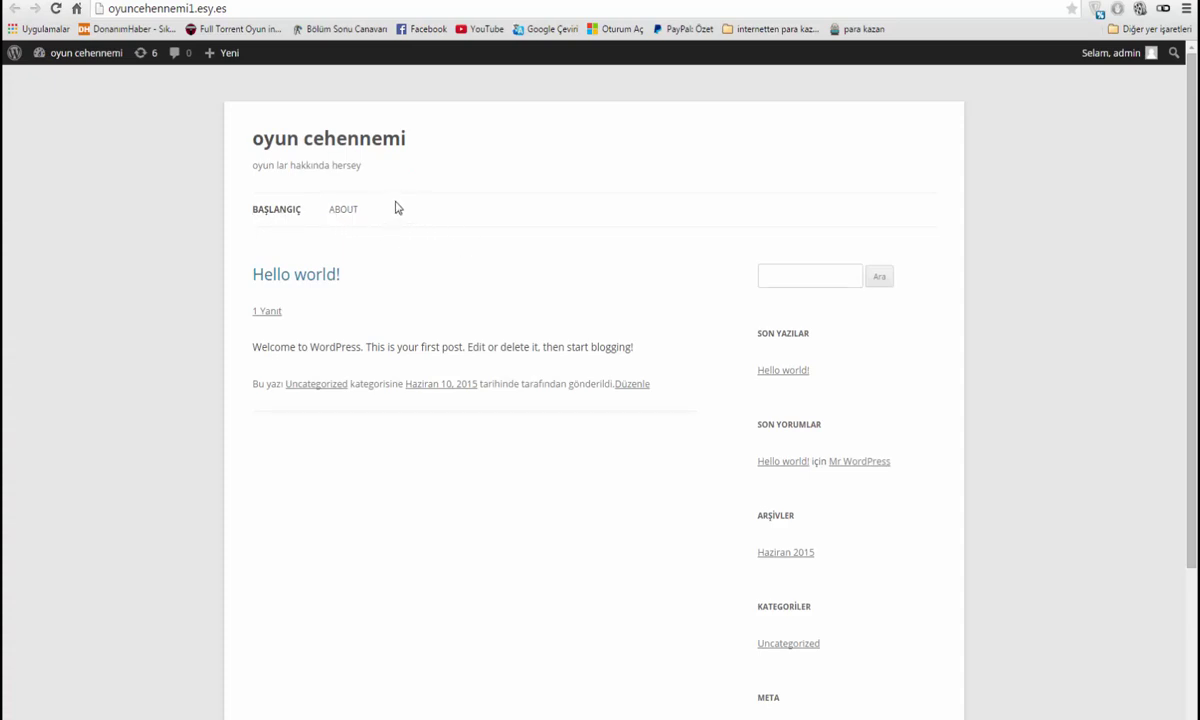
# Load oyuncehennemi1.esy.es/forum after correcting the mistyped address, reaching a not-found page
pyautogui.hotkey('alt', 'Left')
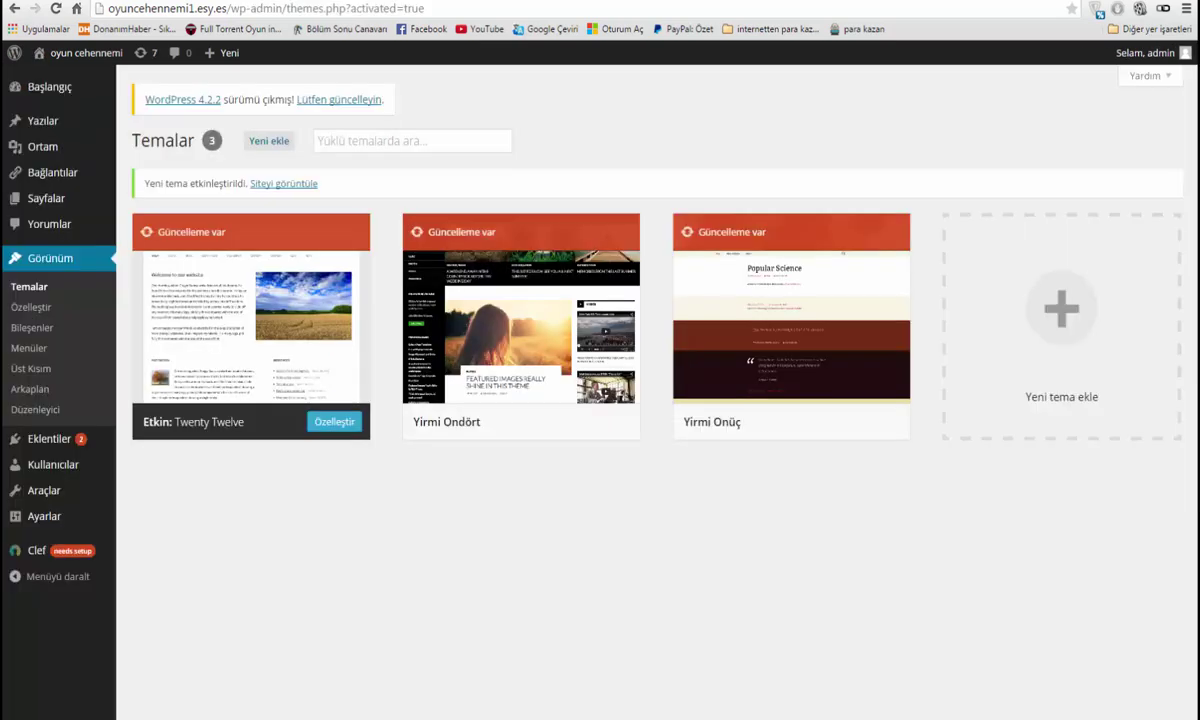
pyautogui.hotkey('alt', 'Right')
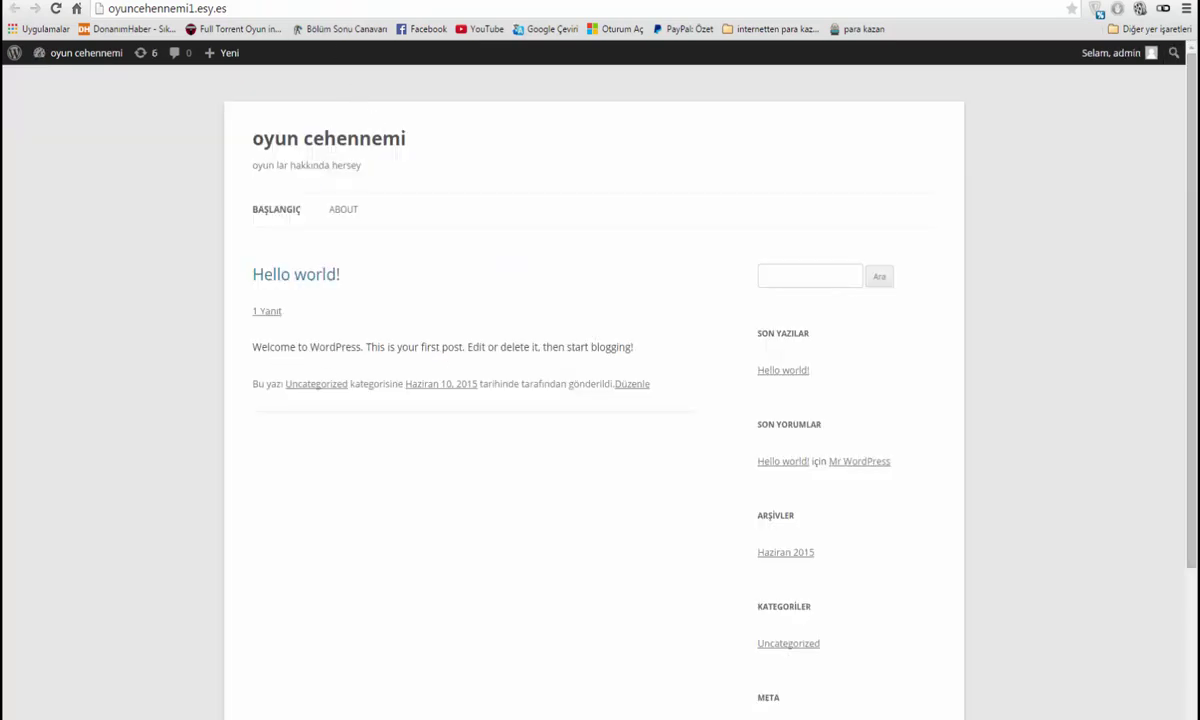
pyautogui.click(231, 12)
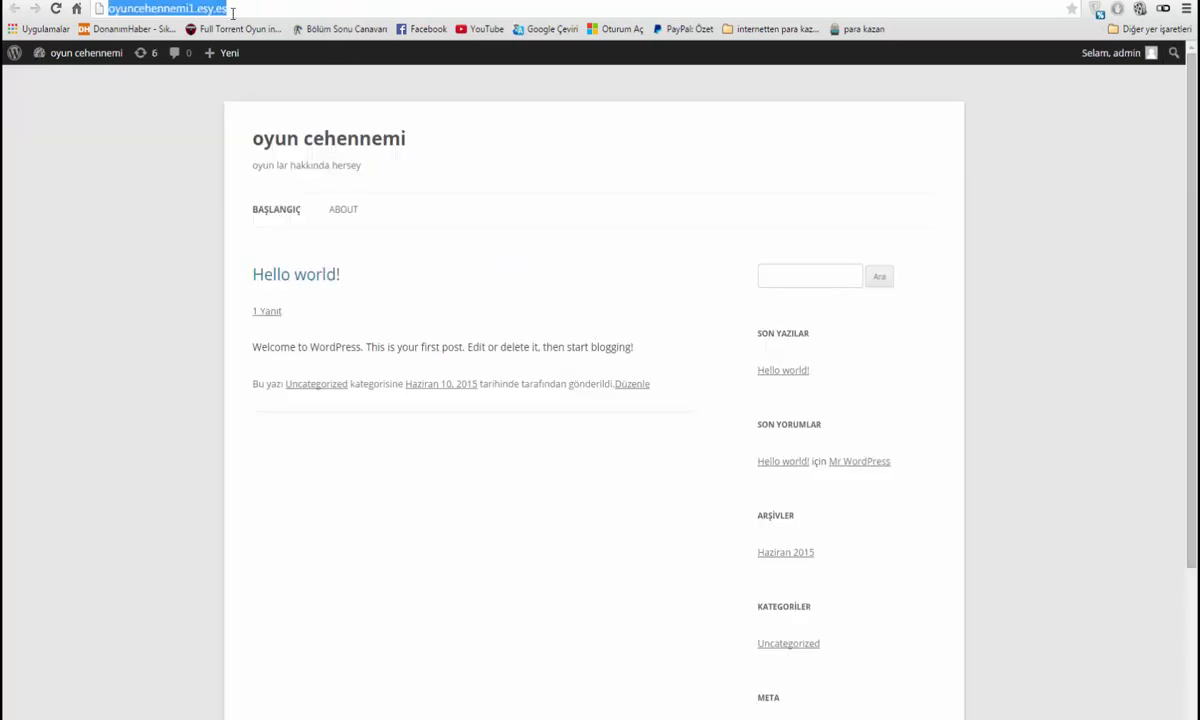
pyautogui.click(235, 9)
pyautogui.write('7forum')
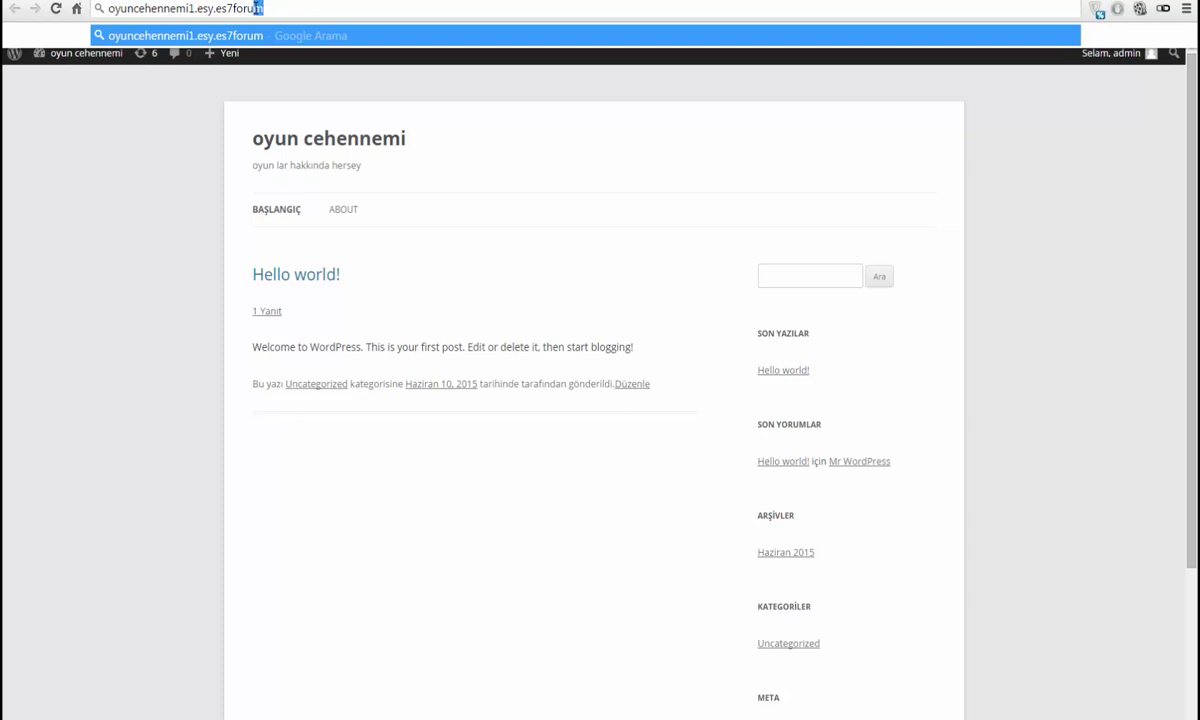
pyautogui.doubleClick(240, 9)
pyautogui.click(286, 10)
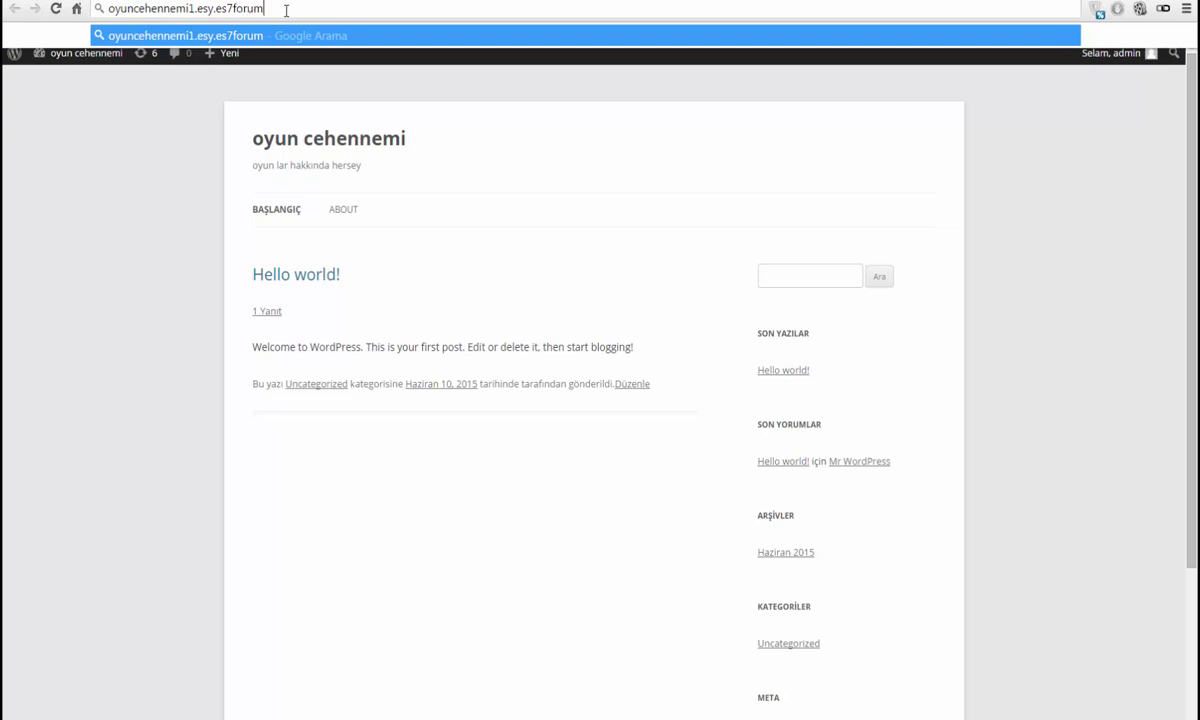
pyautogui.click(233, 8)
pyautogui.press('BackSpace')
pyautogui.write('/')
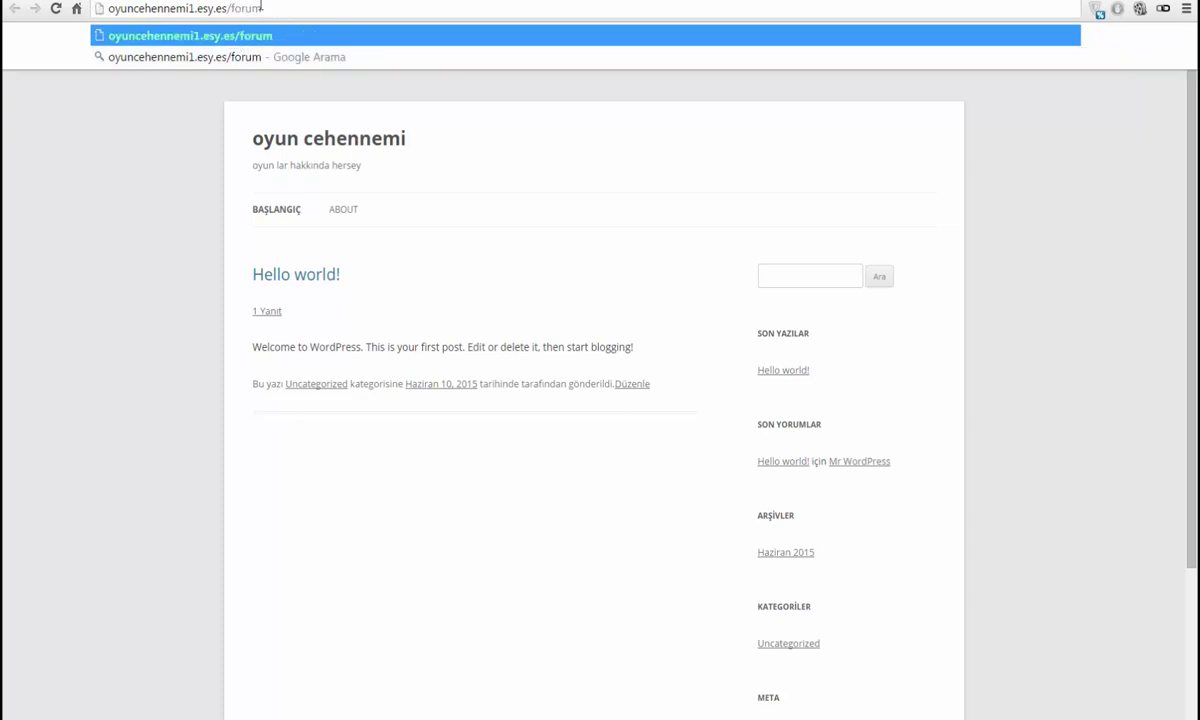
pyautogui.click(231, 40)
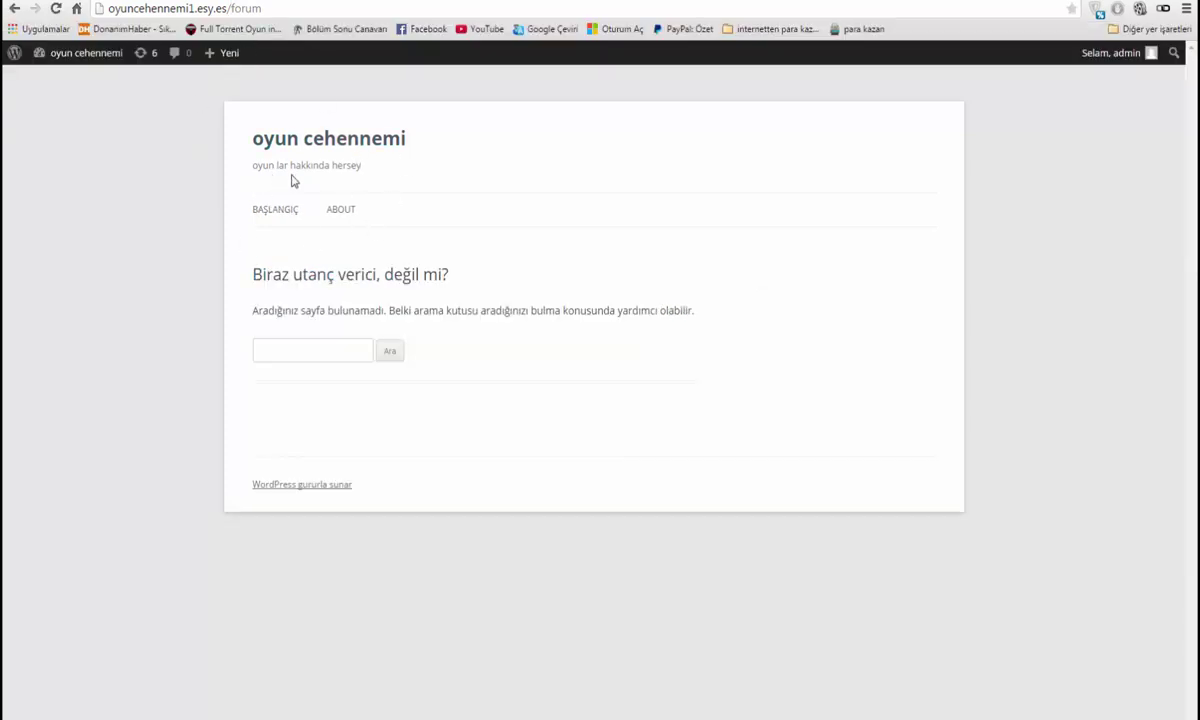
pyautogui.click(297, 348)
# Close the WordPress installation details and look over the installer page
pyautogui.moveTo(262, 132); pyautogui.dragTo(158, 60)
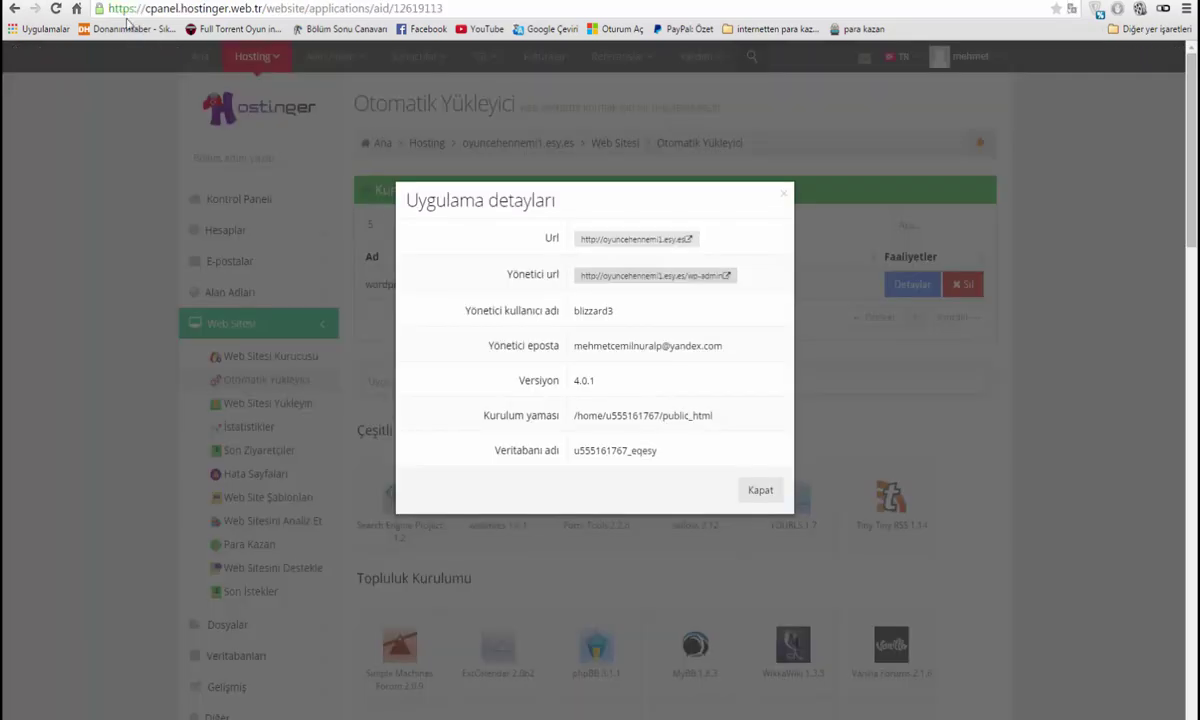
pyautogui.click(762, 489)
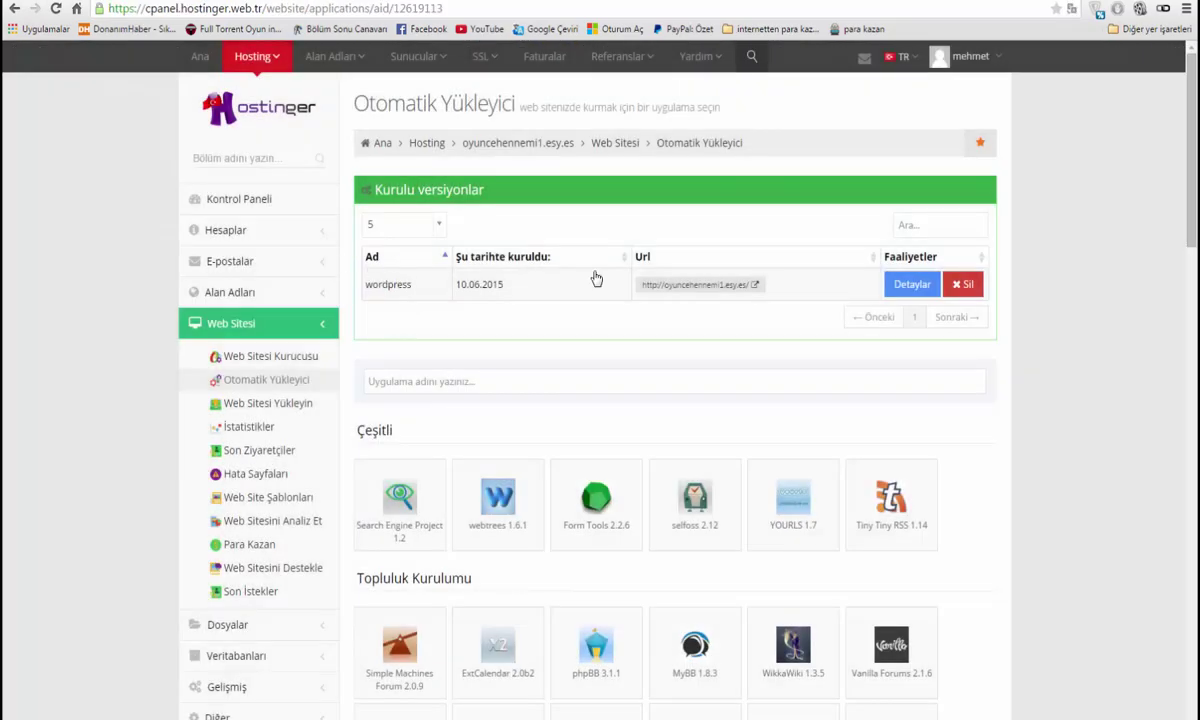
pyautogui.scroll(-1, 600, 278)
pyautogui.scroll(-15, 600, 282)
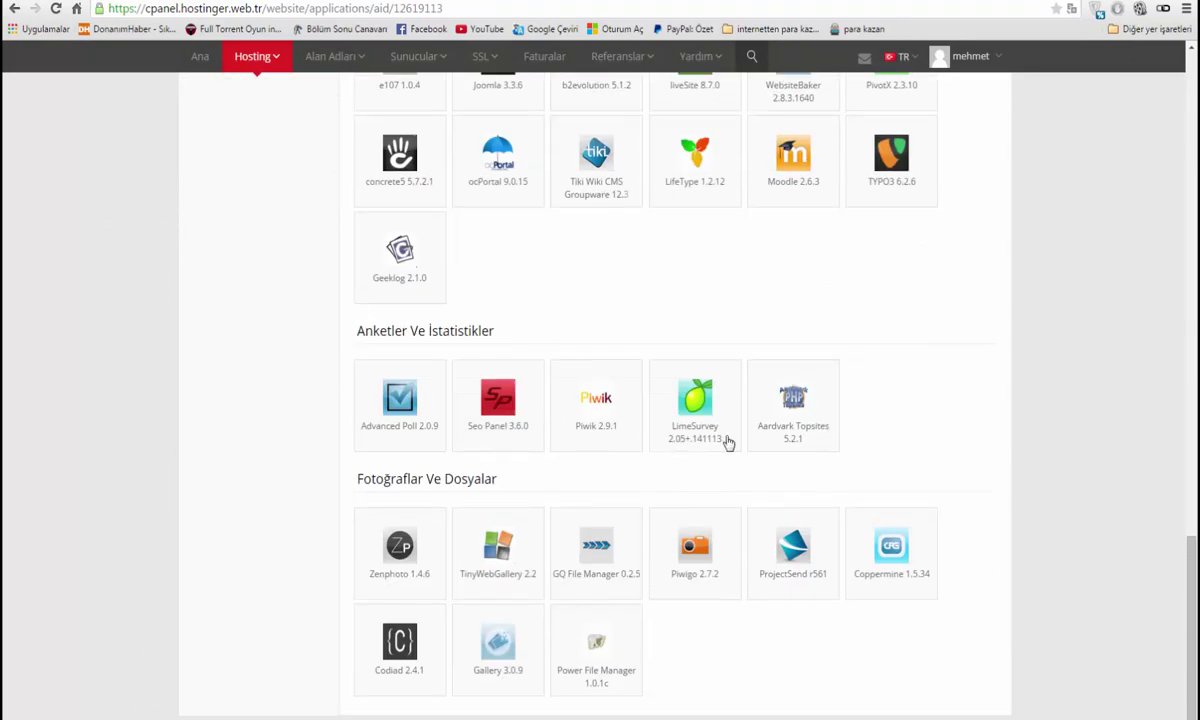
pyautogui.scroll(3, 690, 415)
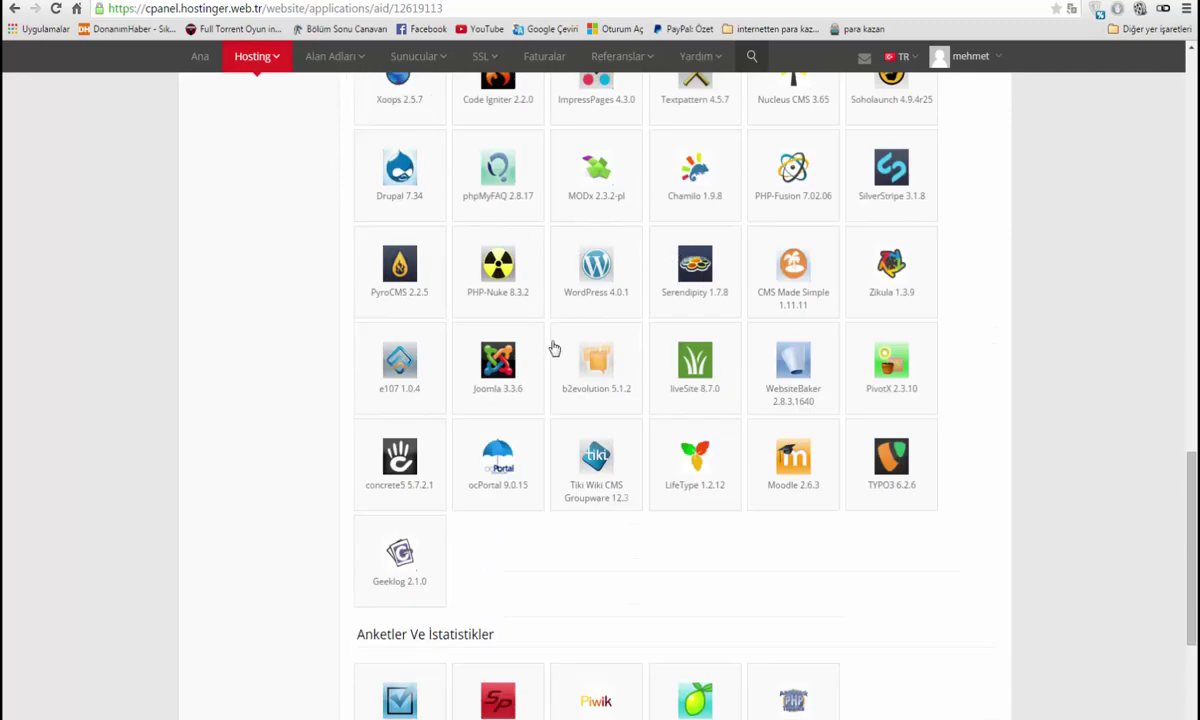
pyautogui.scroll(15, 545, 340)
pyautogui.scroll(-3, 560, 342)
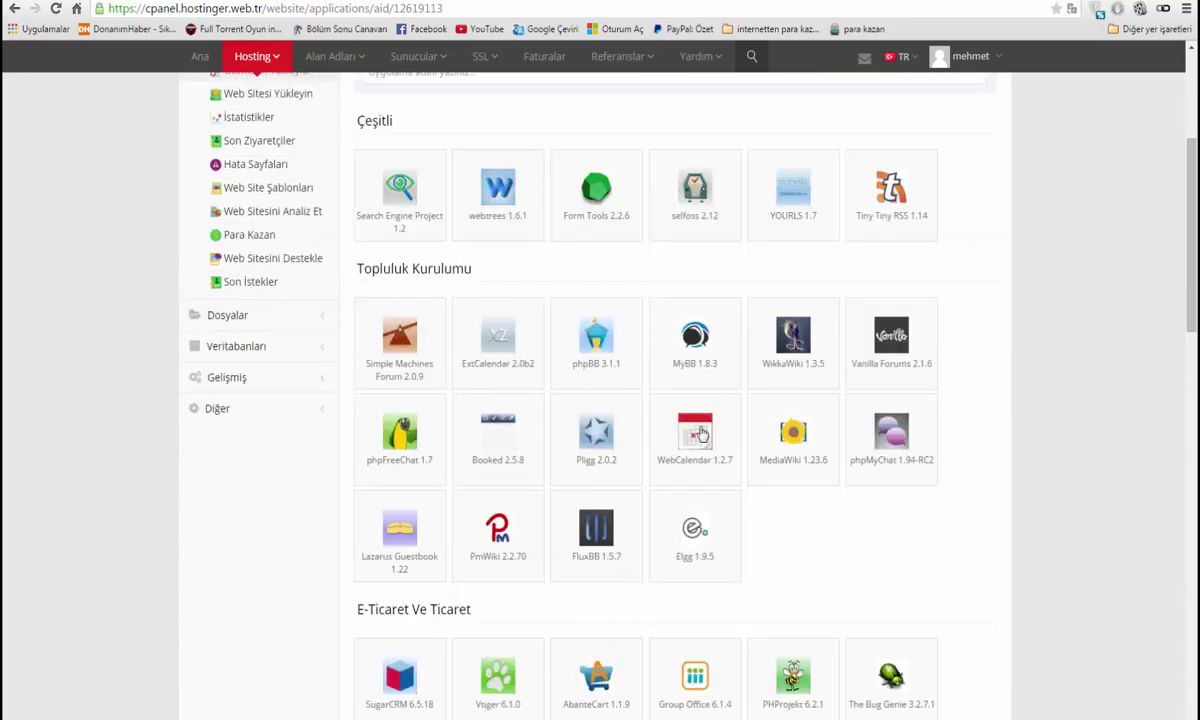
pyautogui.scroll(3, 575, 362)
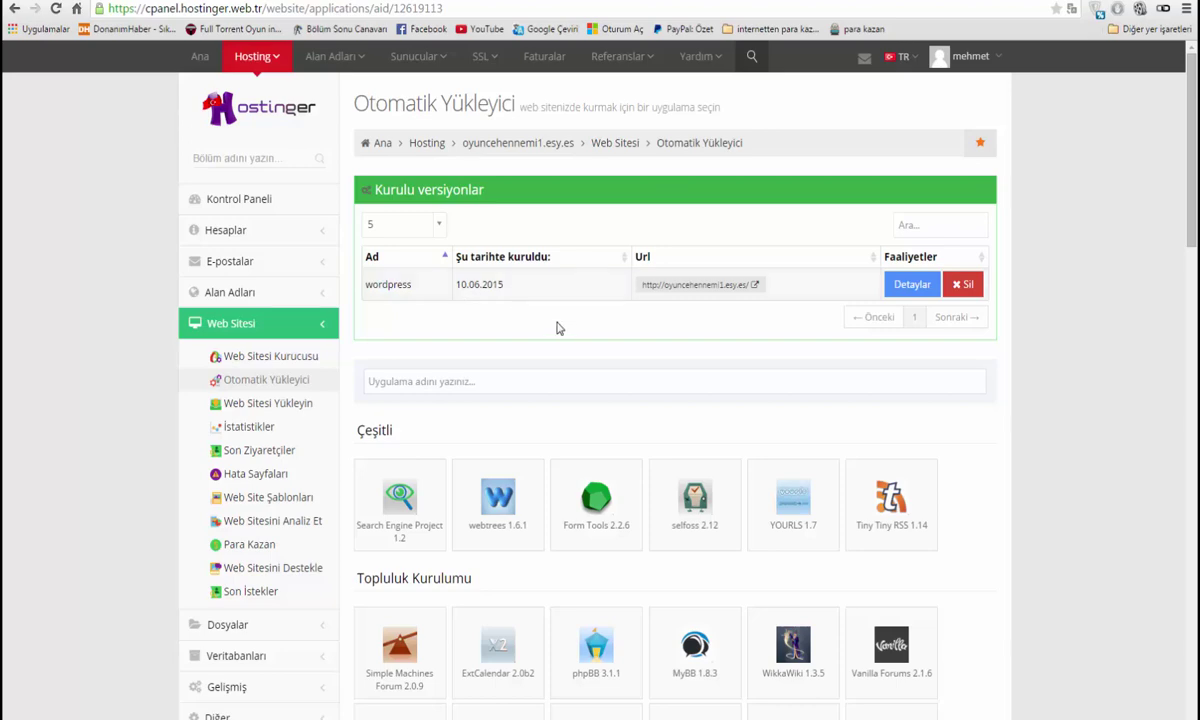
pyautogui.scroll(-3, 560, 330)
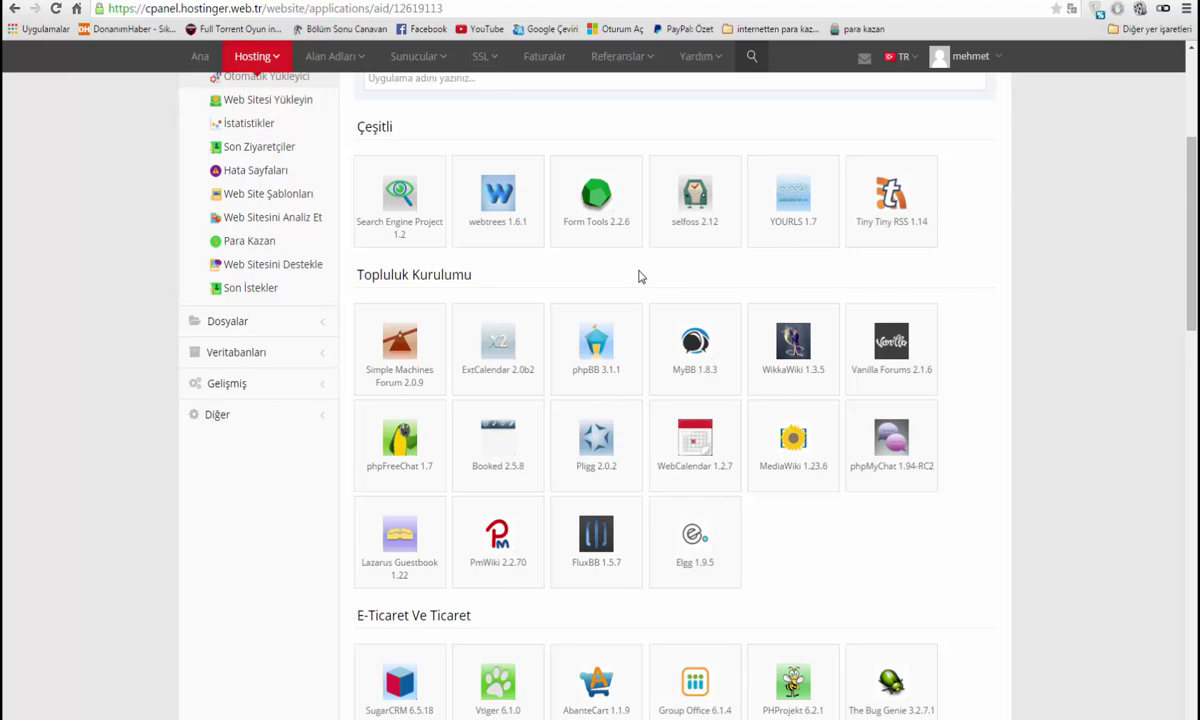
pyautogui.scroll(-1, 600, 275)
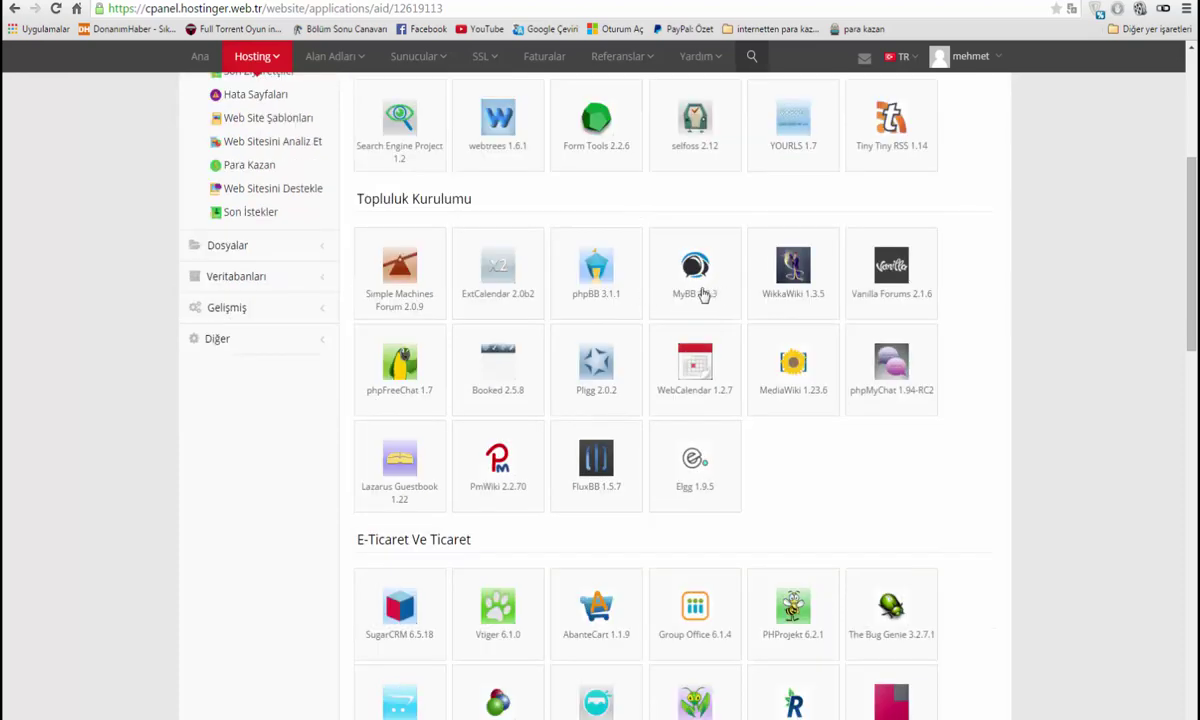
pyautogui.scroll(4, 570, 265)
pyautogui.scroll(-1, 620, 290)
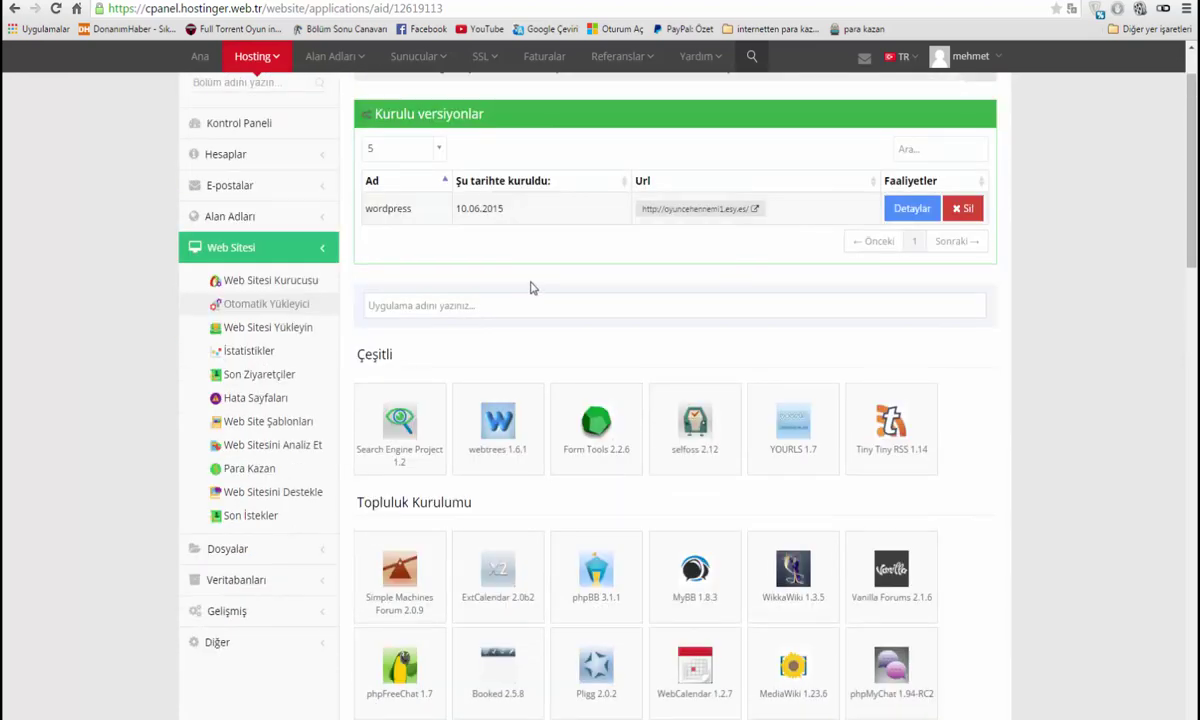
pyautogui.scroll(1, 530, 287)
# Open the auto-installer for oyuncehennemi1.esy.es and scroll to the community (forum) apps
pyautogui.click(271, 90)
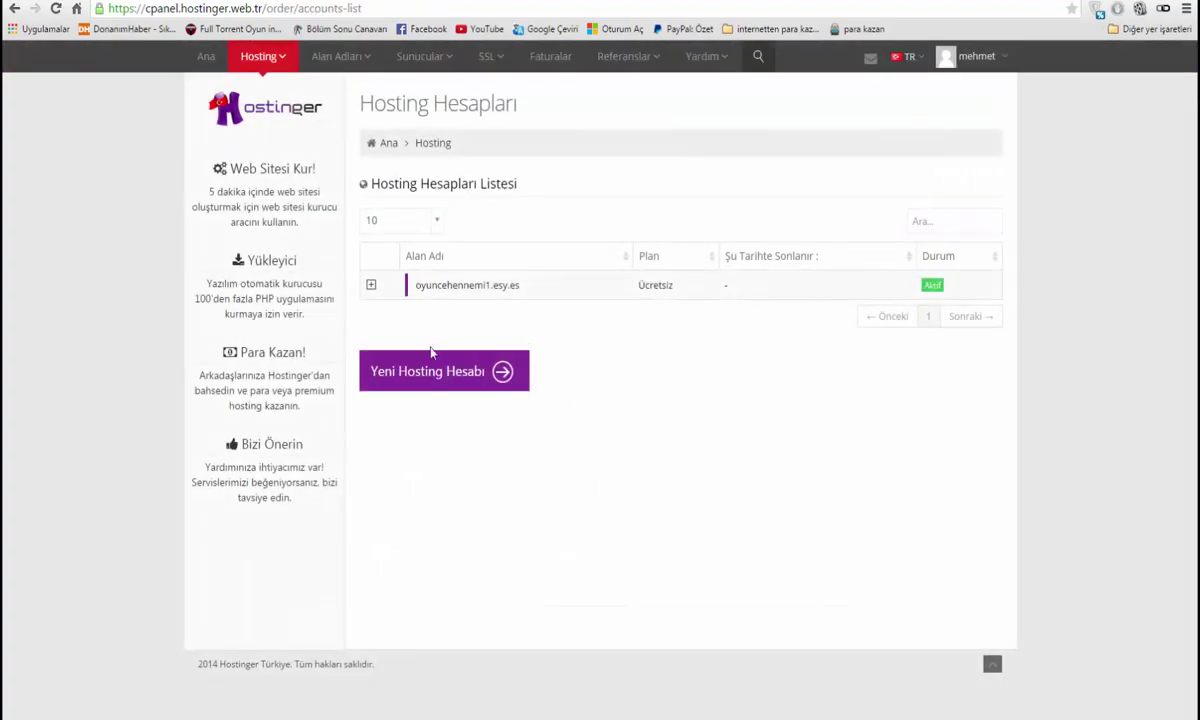
pyautogui.click(440, 282)
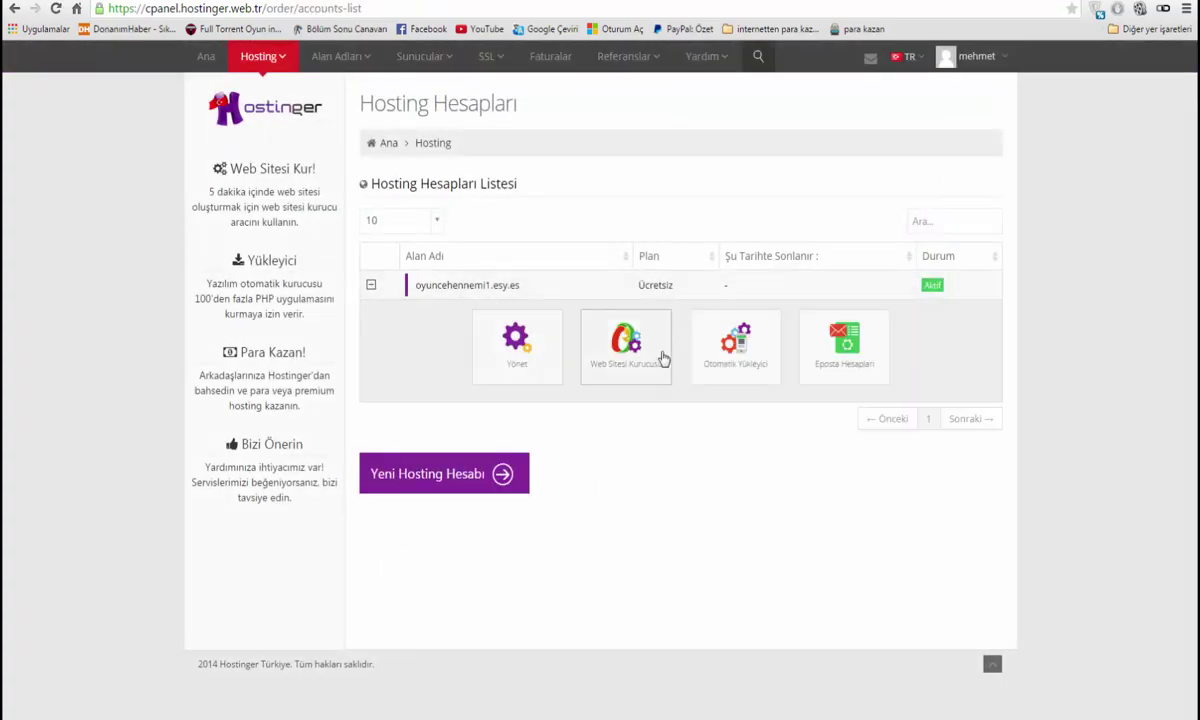
pyautogui.click(751, 361)
pyautogui.scroll(-1, 720, 353)
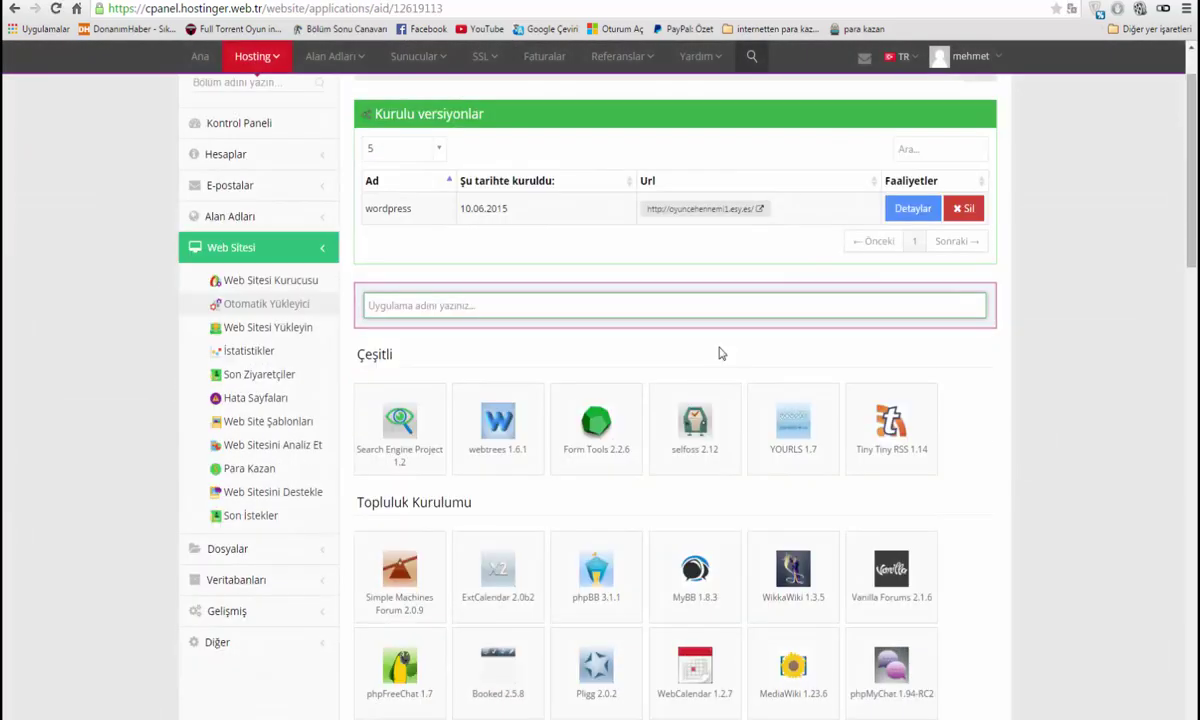
pyautogui.scroll(-4, 720, 353)
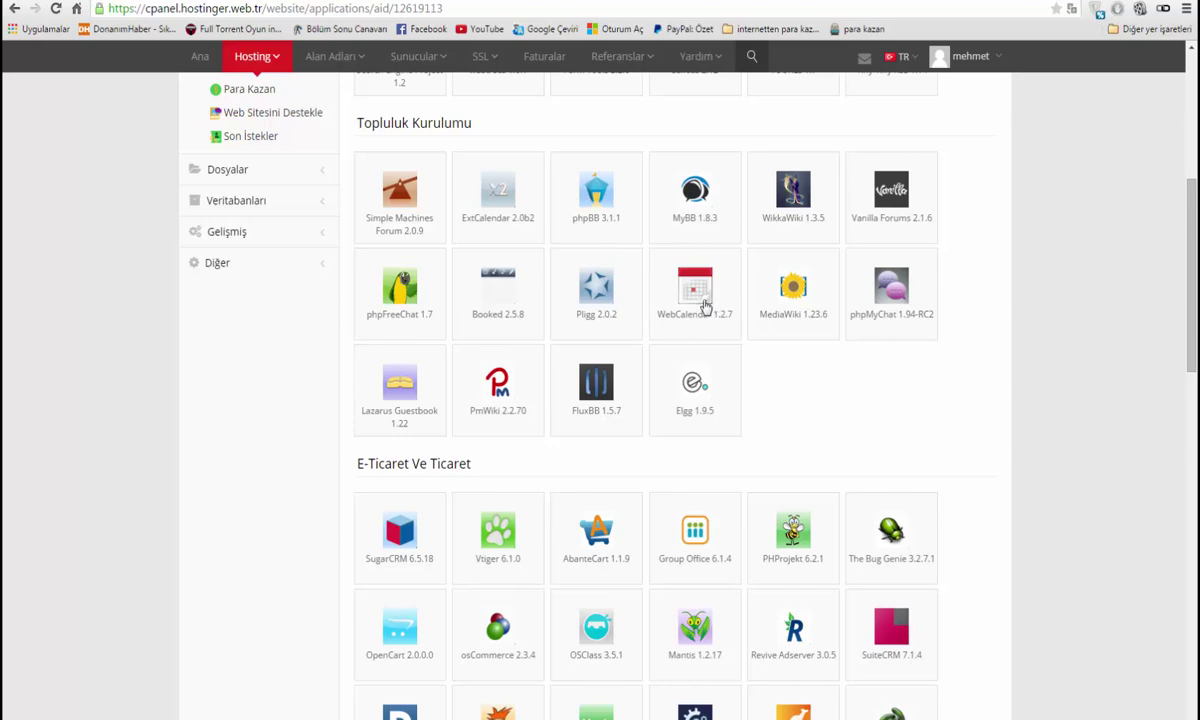
pyautogui.scroll(-3, 704, 307)
pyautogui.scroll(3, 704, 307)
# Start the Simple Machines Forum install and enter the website title 'oyun dunyası burda'
pyautogui.click(436, 214)
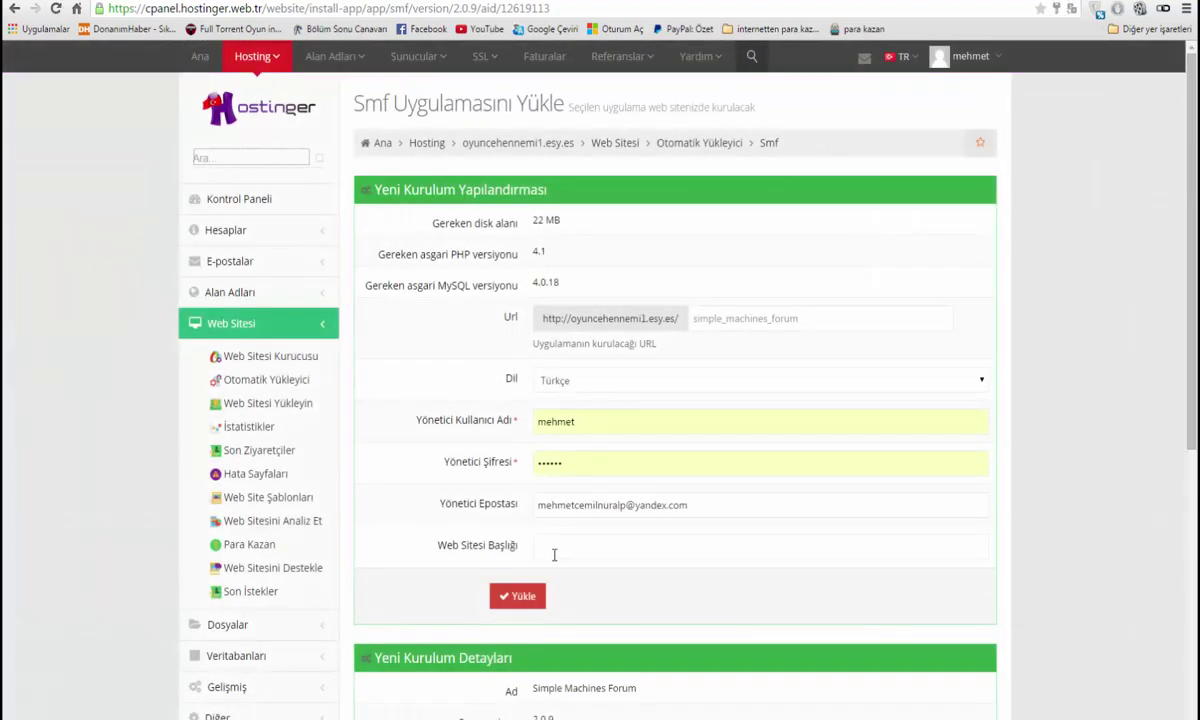
pyautogui.click(554, 555)
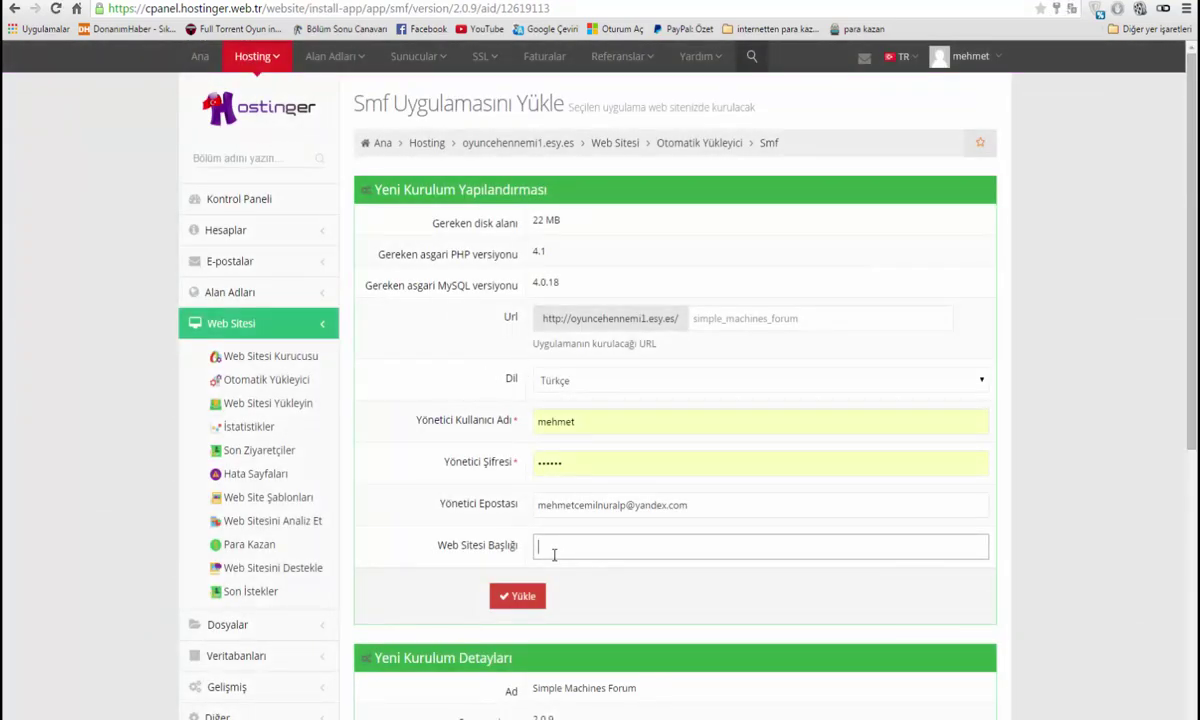
pyautogui.write('oyu')
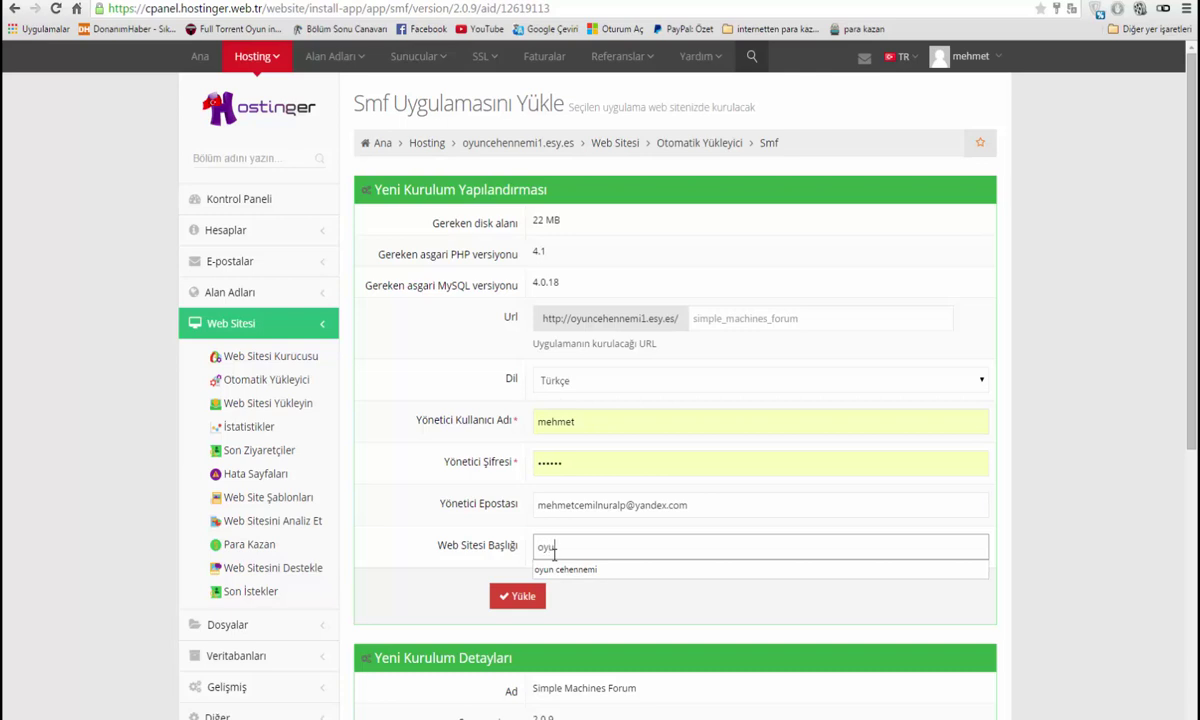
pyautogui.write('n dunyasi burda')
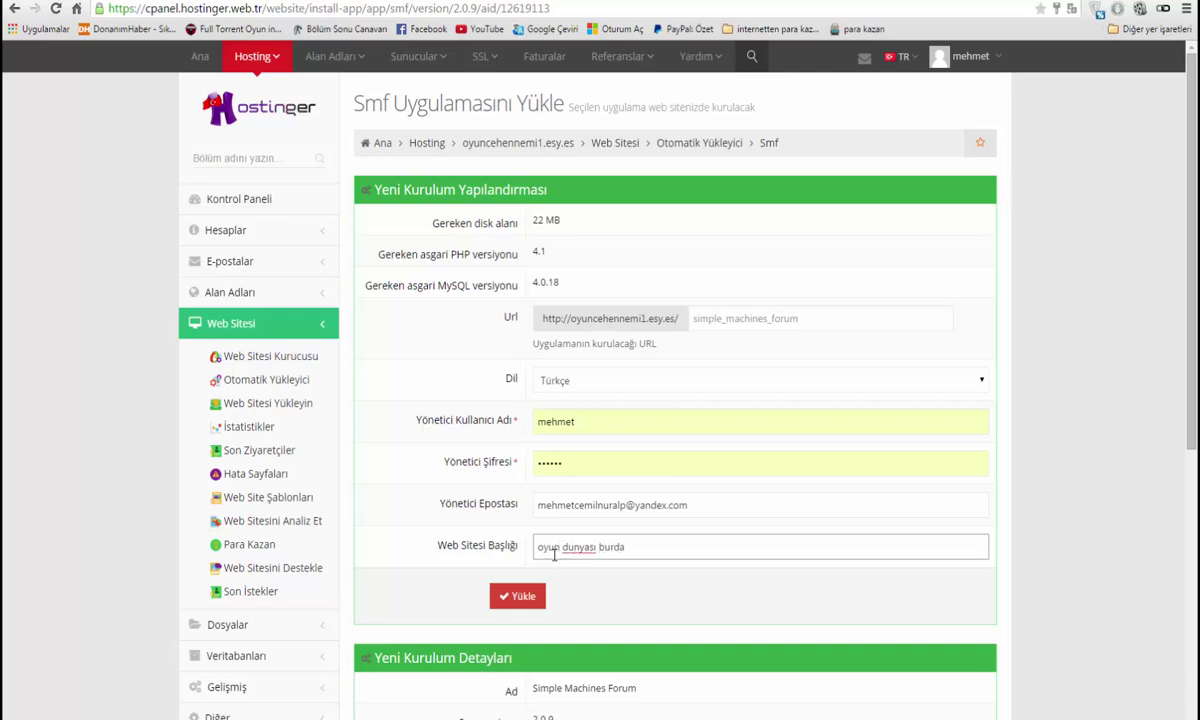
pyautogui.click(703, 335)
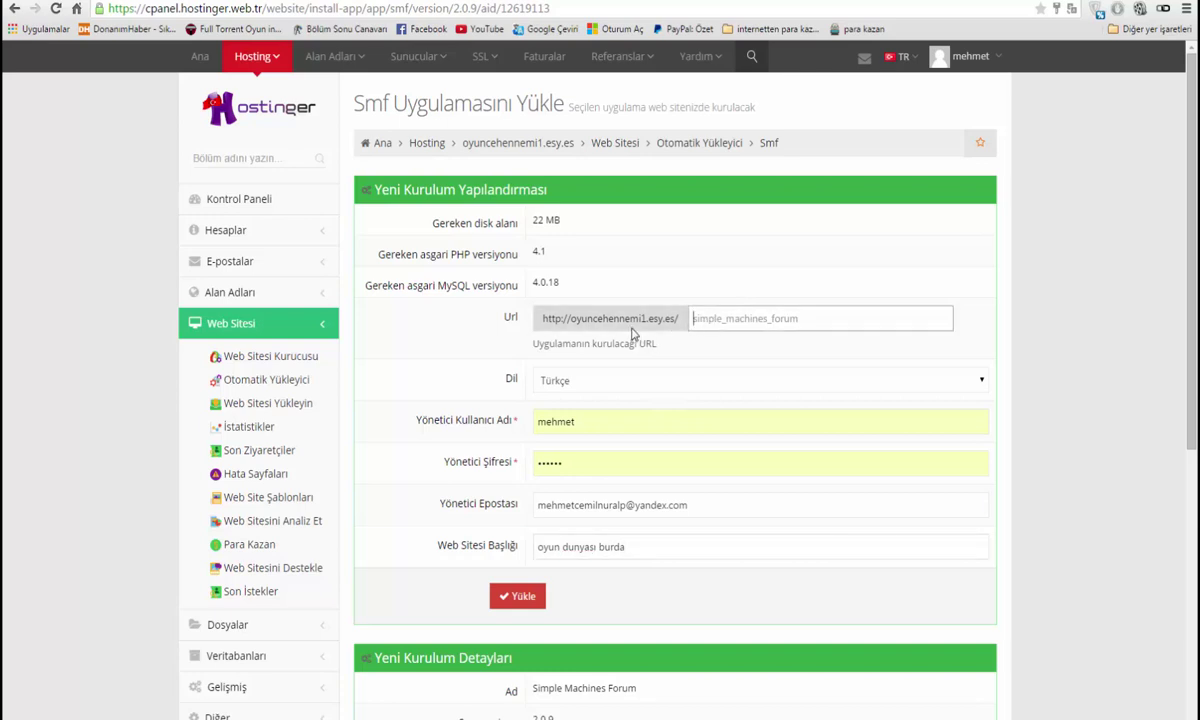
# Set the forum's install folder path to forum
pyautogui.moveTo(625, 322); pyautogui.dragTo(686, 313)
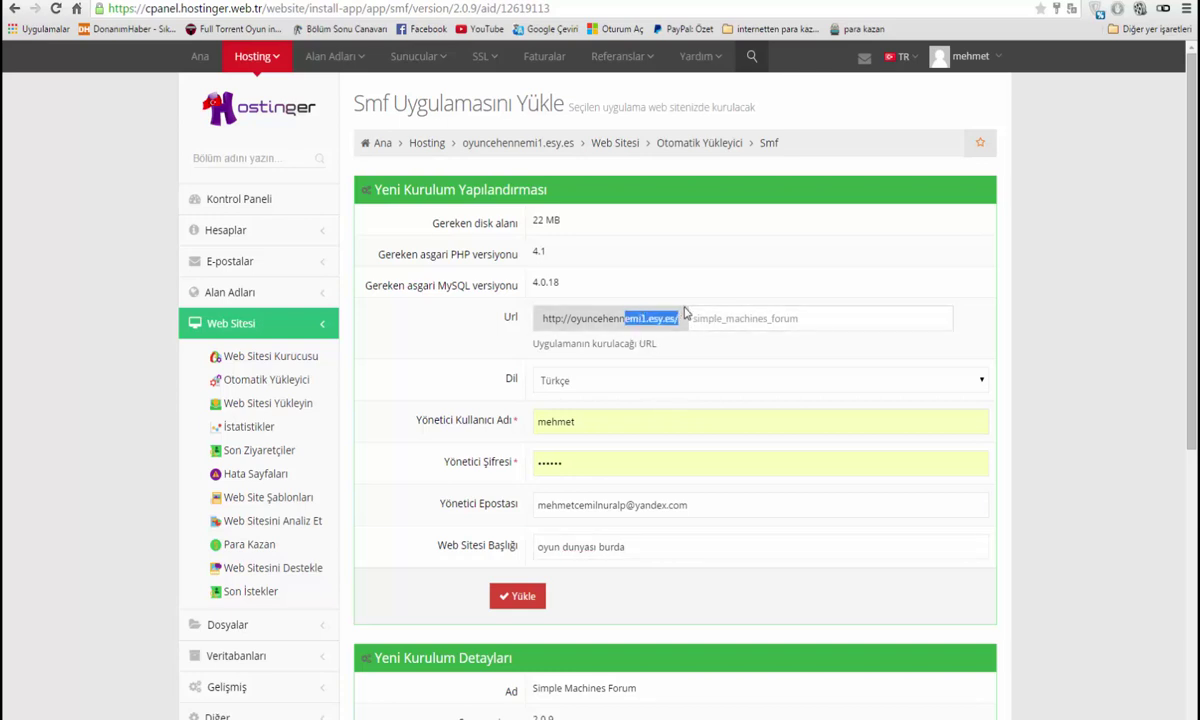
pyautogui.click(713, 318)
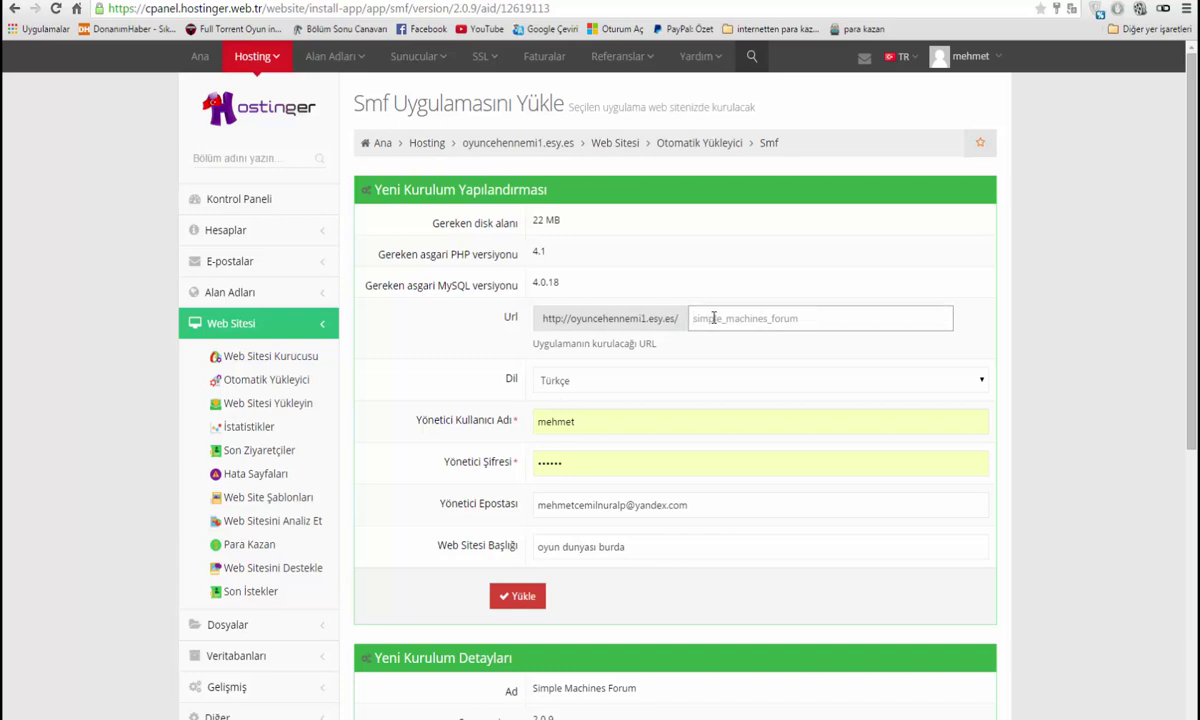
pyautogui.write('f')
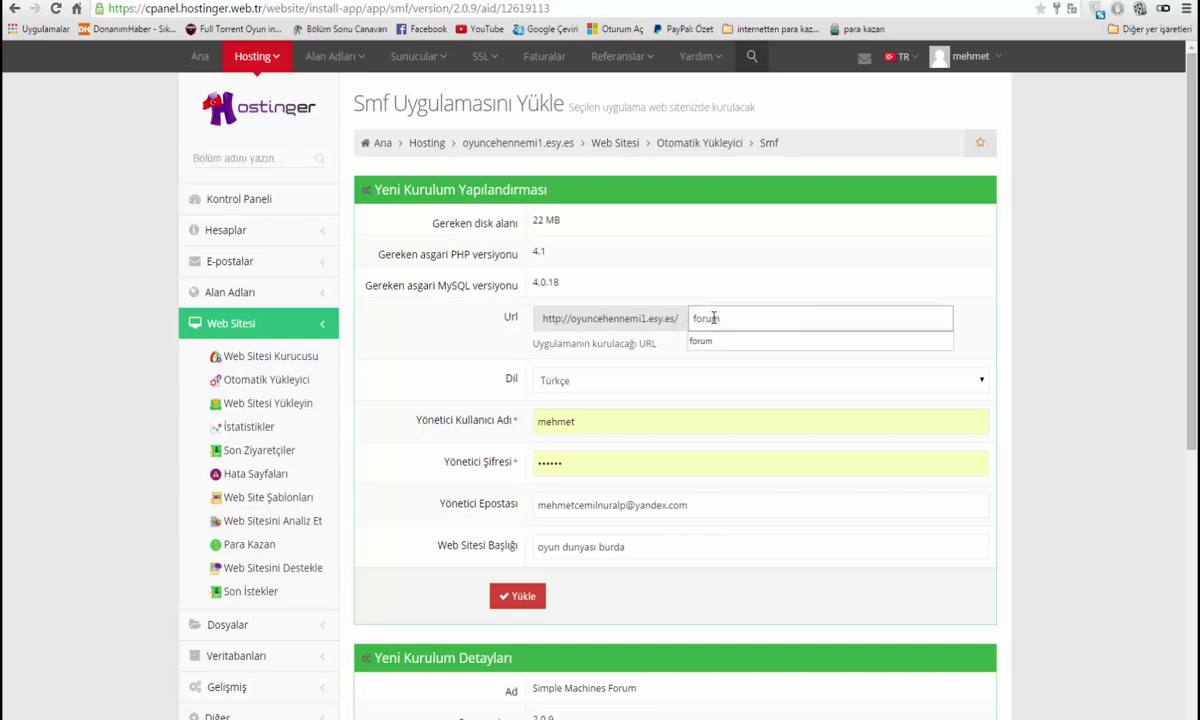
pyautogui.write('orum')
pyautogui.click(702, 342)
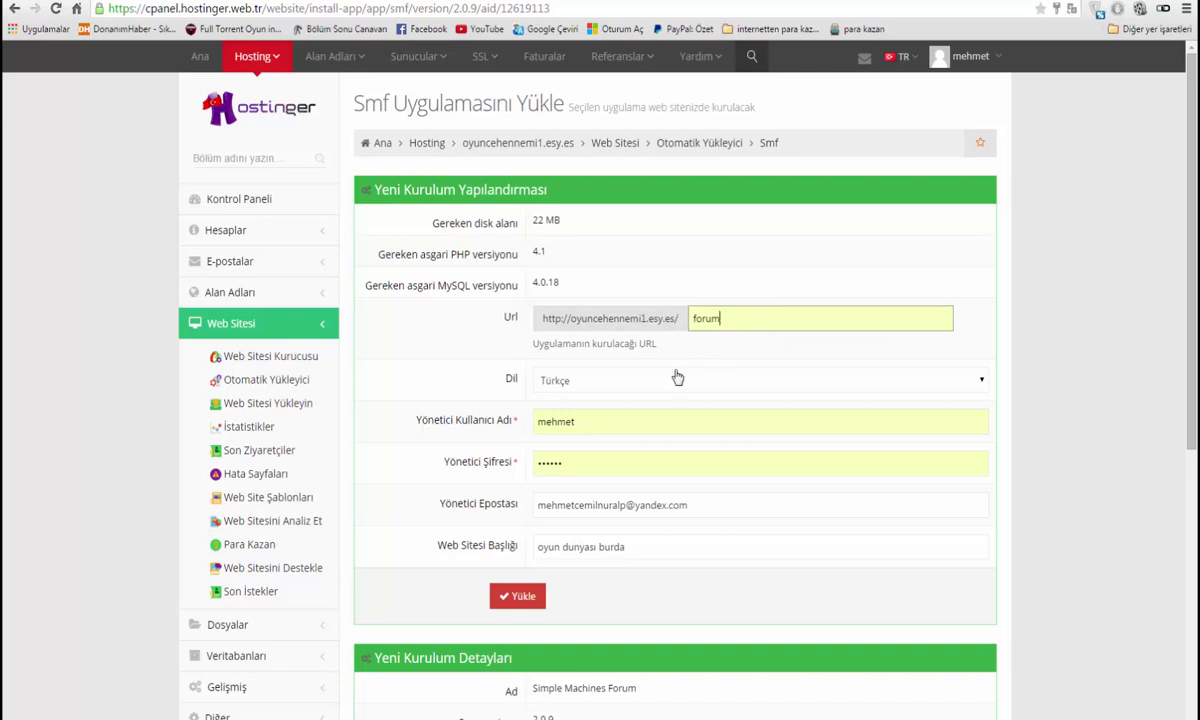
# Launch the SMF install with Yükle, then cycle among installer, mailbox and site tabs
pyautogui.click(519, 598)
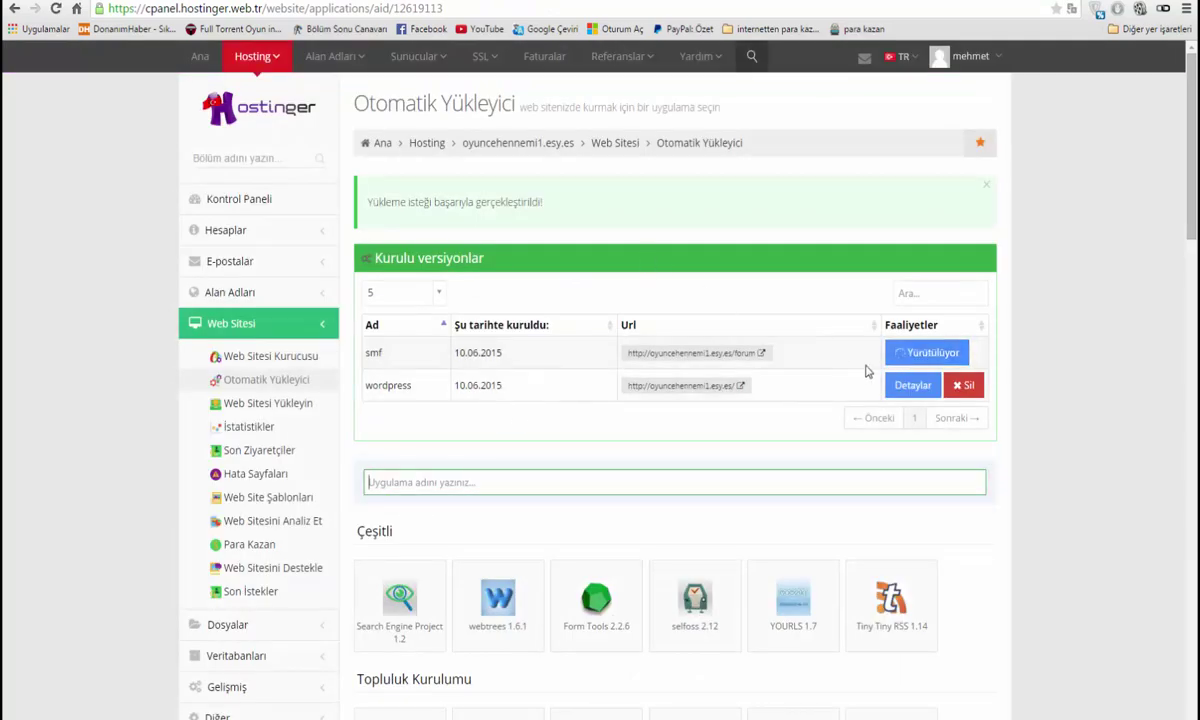
pyautogui.hotkey('ctrl', 'Tab')
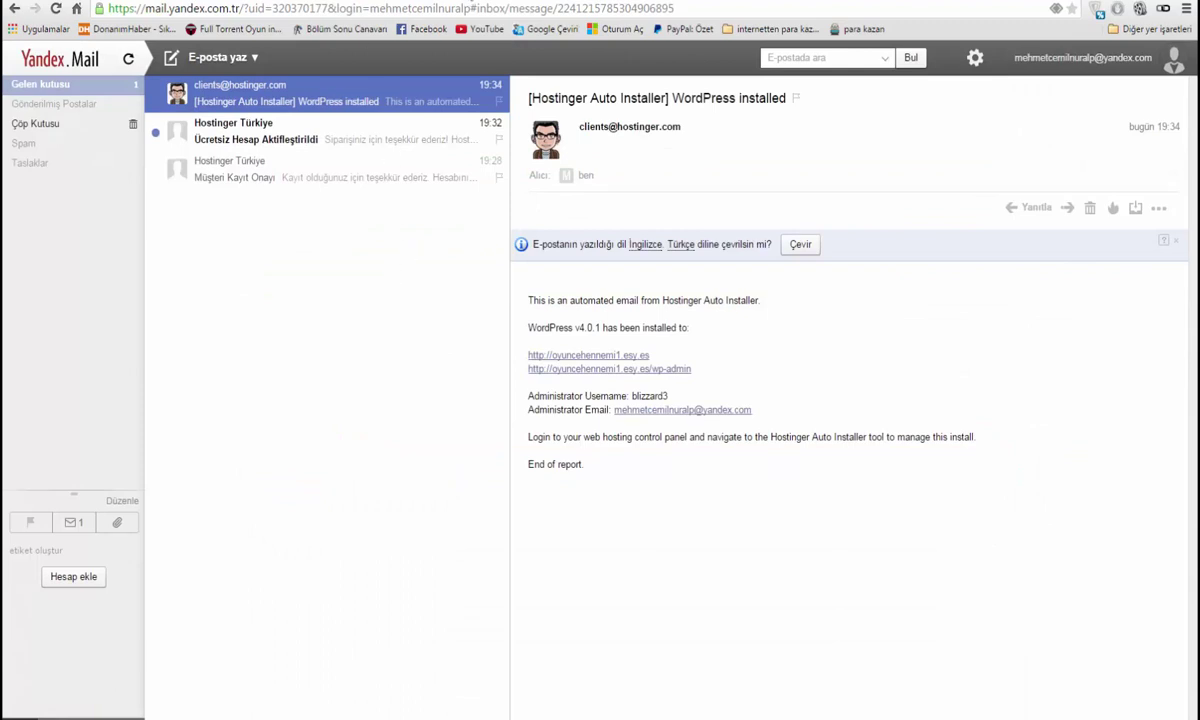
pyautogui.hotkey('ctrl', 'shift', 'Tab')
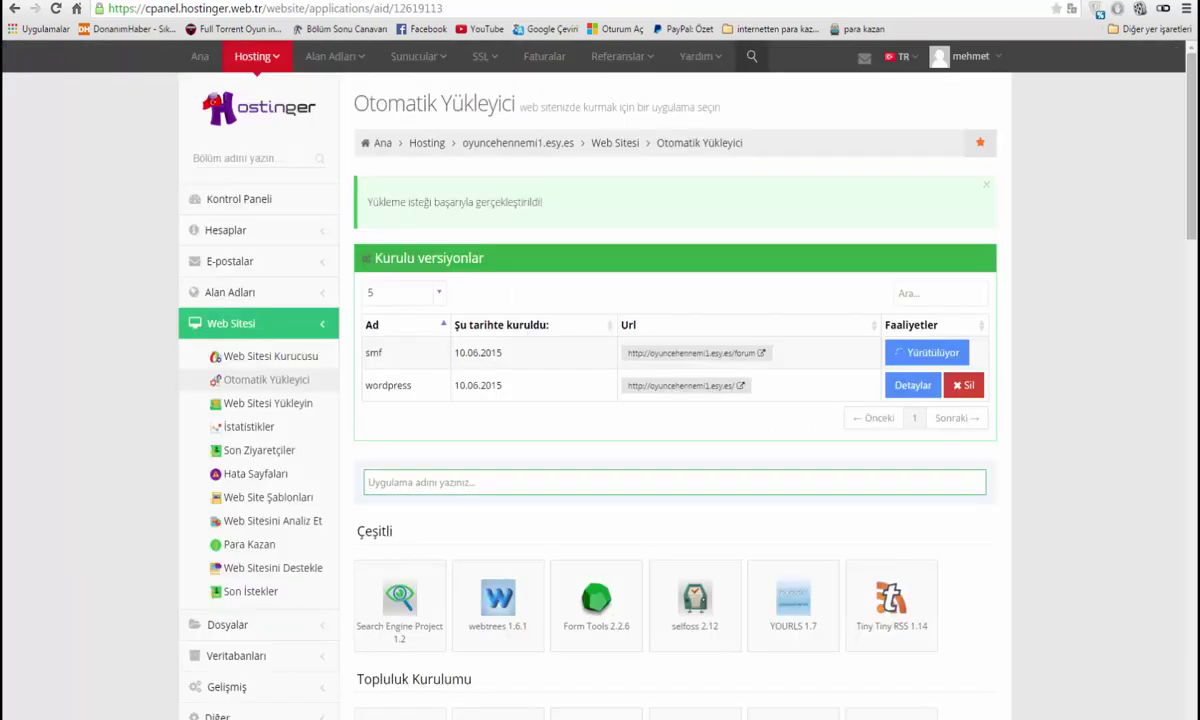
pyautogui.hotkey('ctrl', 'Tab')
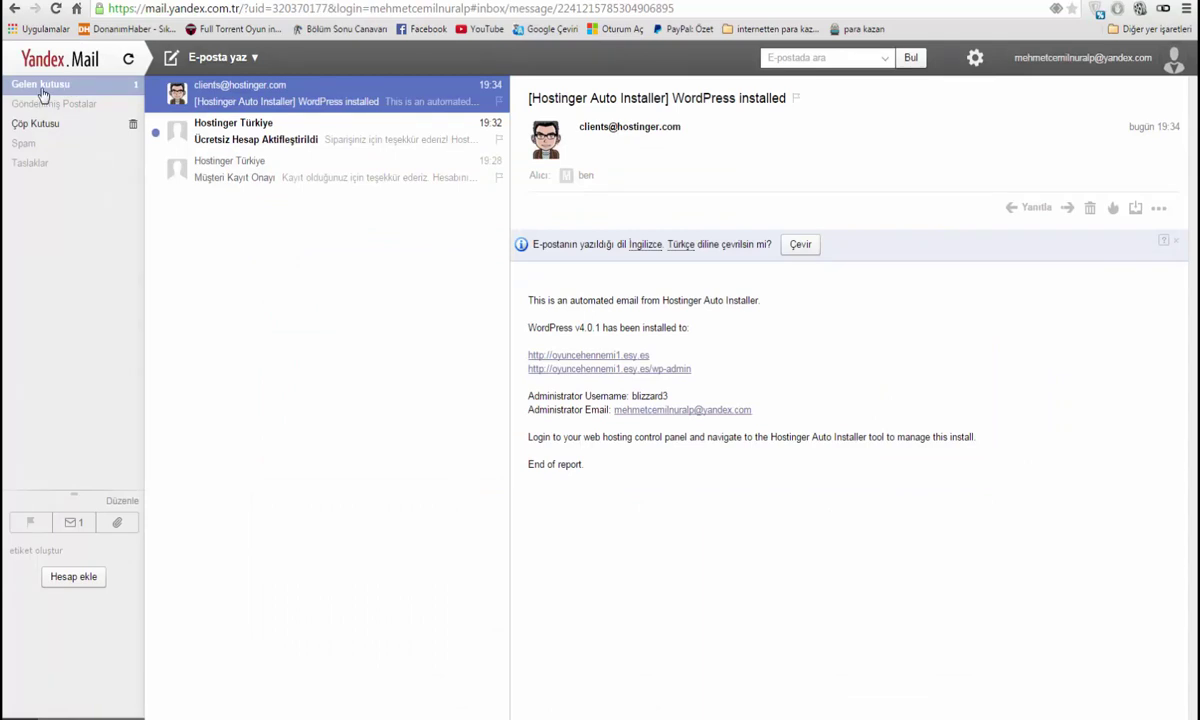
pyautogui.click(588, 355)
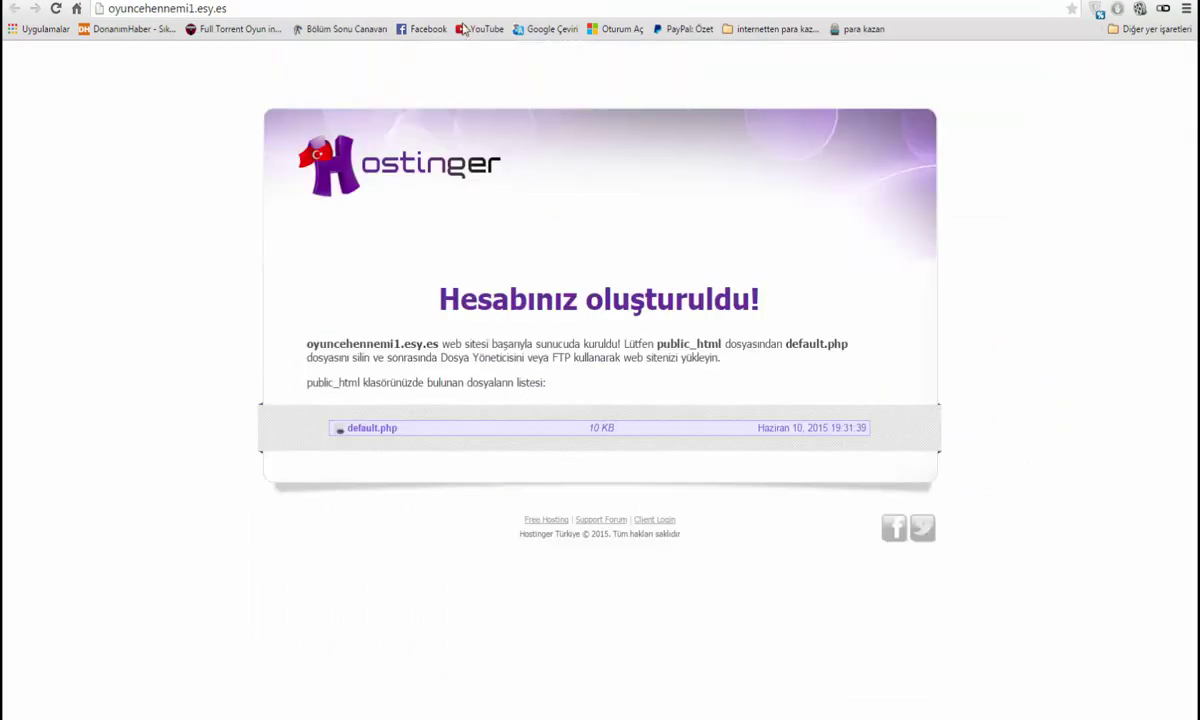
pyautogui.hotkey('ctrl', 'shift', 'Tab')
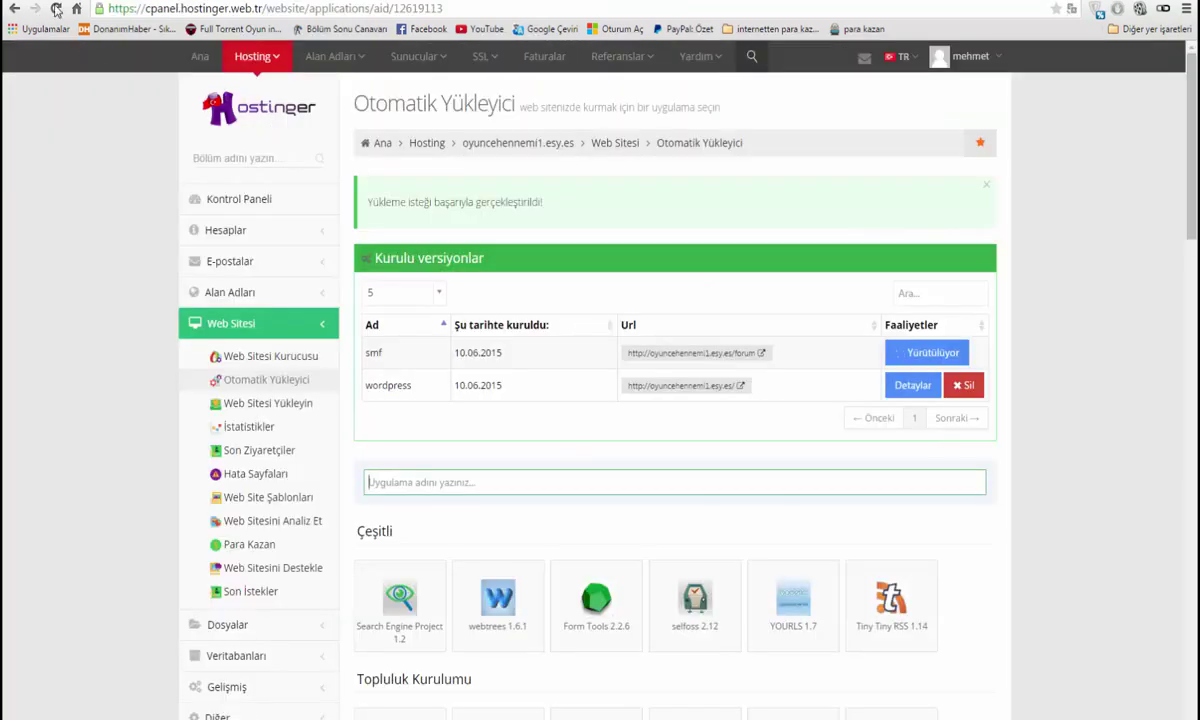
pyautogui.hotkey('ctrl', 'Tab')
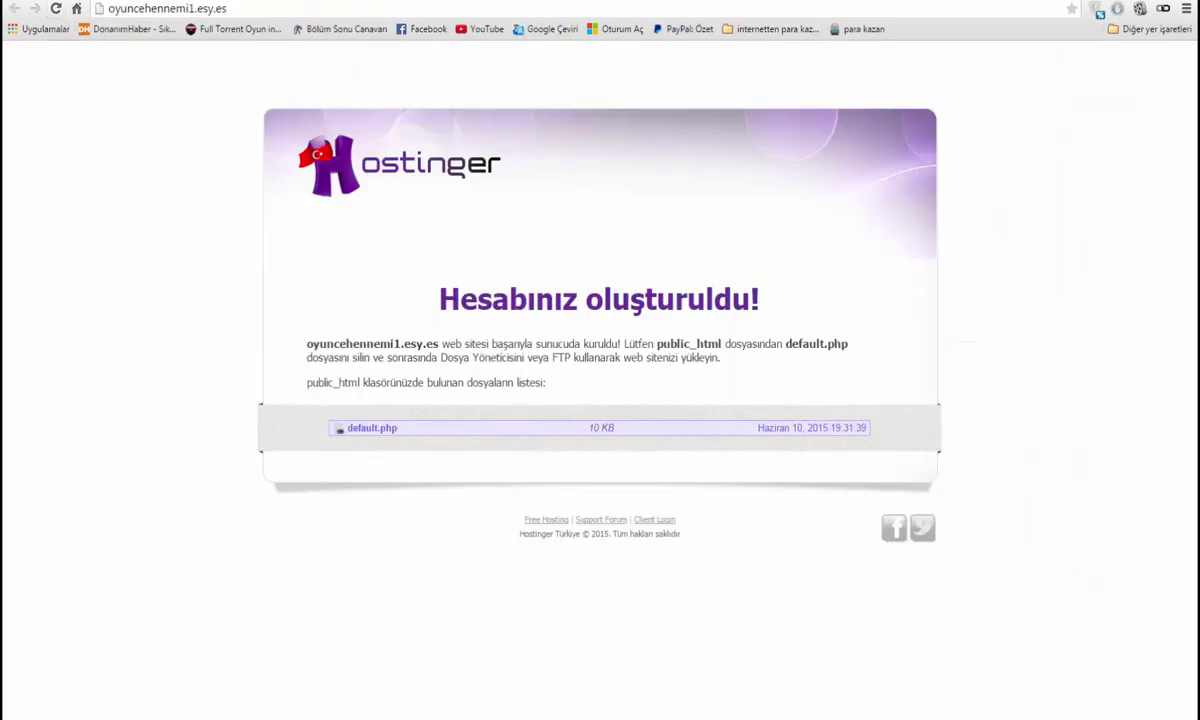
pyautogui.hotkey('ctrl', 'shift', 'Tab')
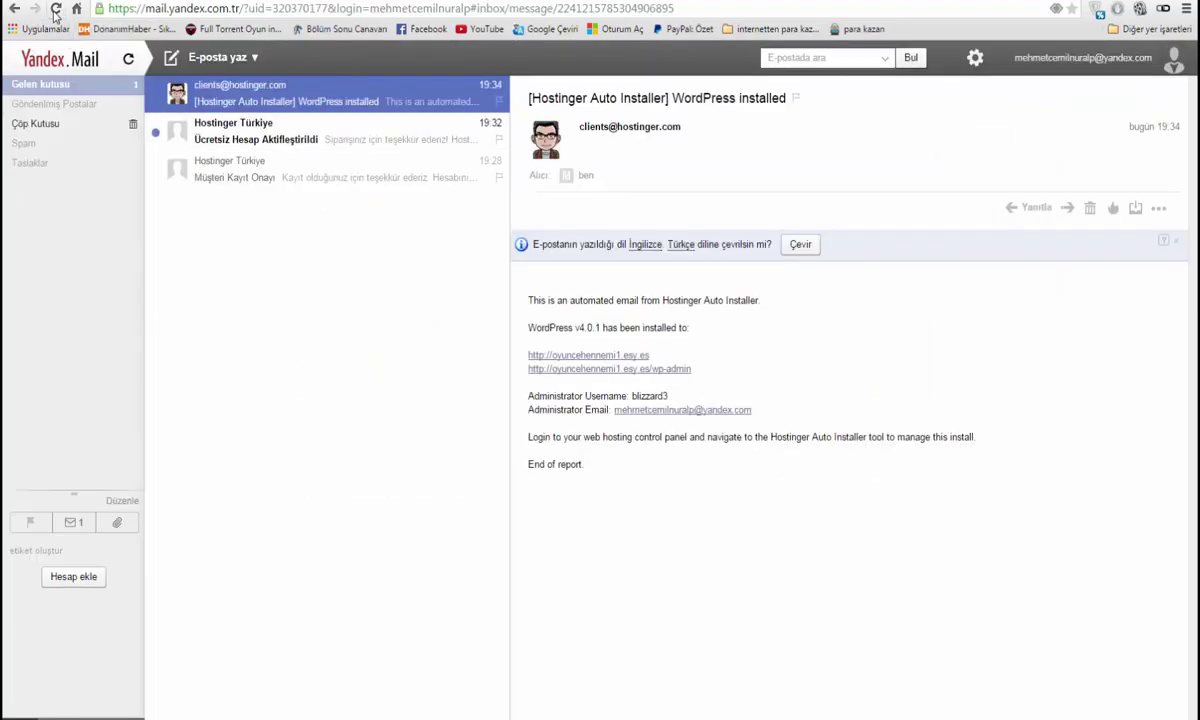
pyautogui.hotkey('ctrl', 'Tab')
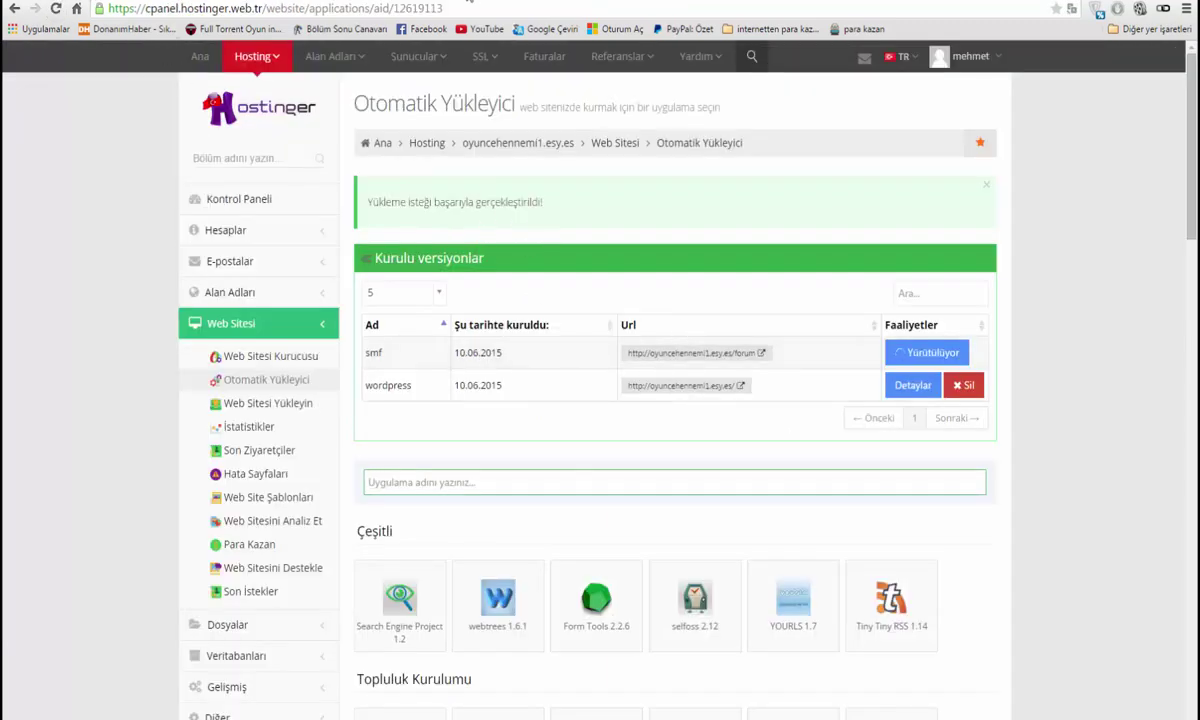
pyautogui.hotkey('ctrl', 'shift', 'Tab')
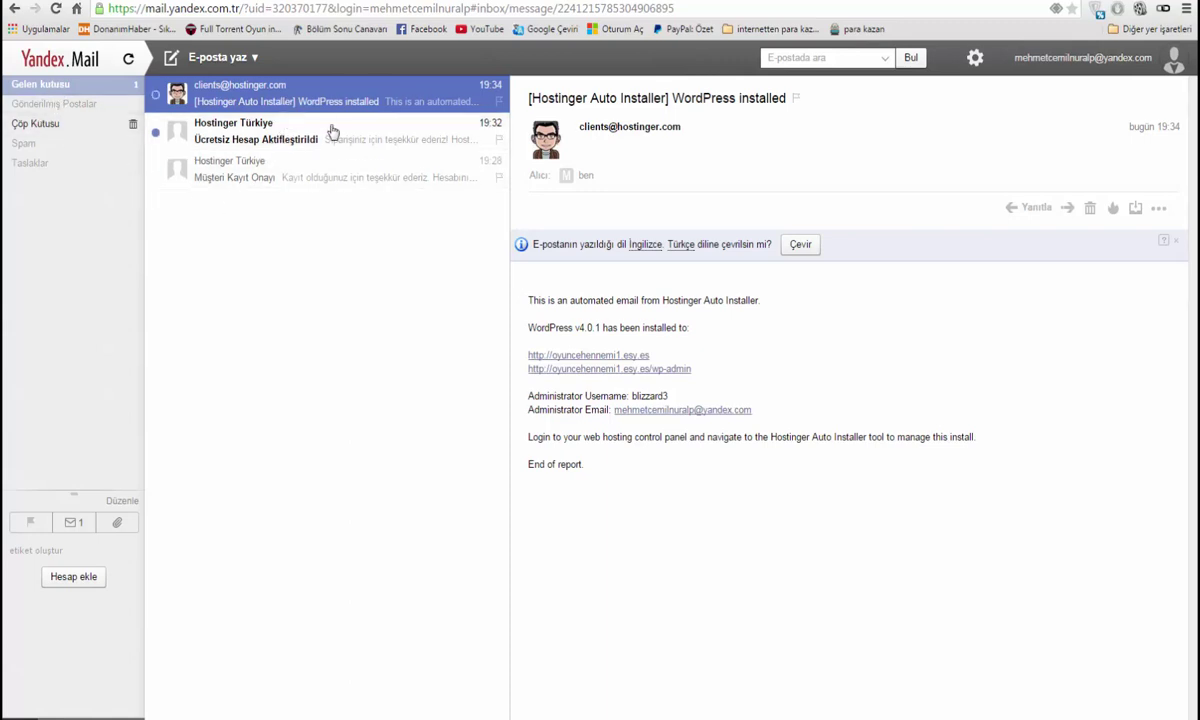
# Check the activation, registration and WordPress-installed emails, then refresh the mailbox
pyautogui.click(236, 137)
pyautogui.click(270, 172)
pyautogui.click(244, 100)
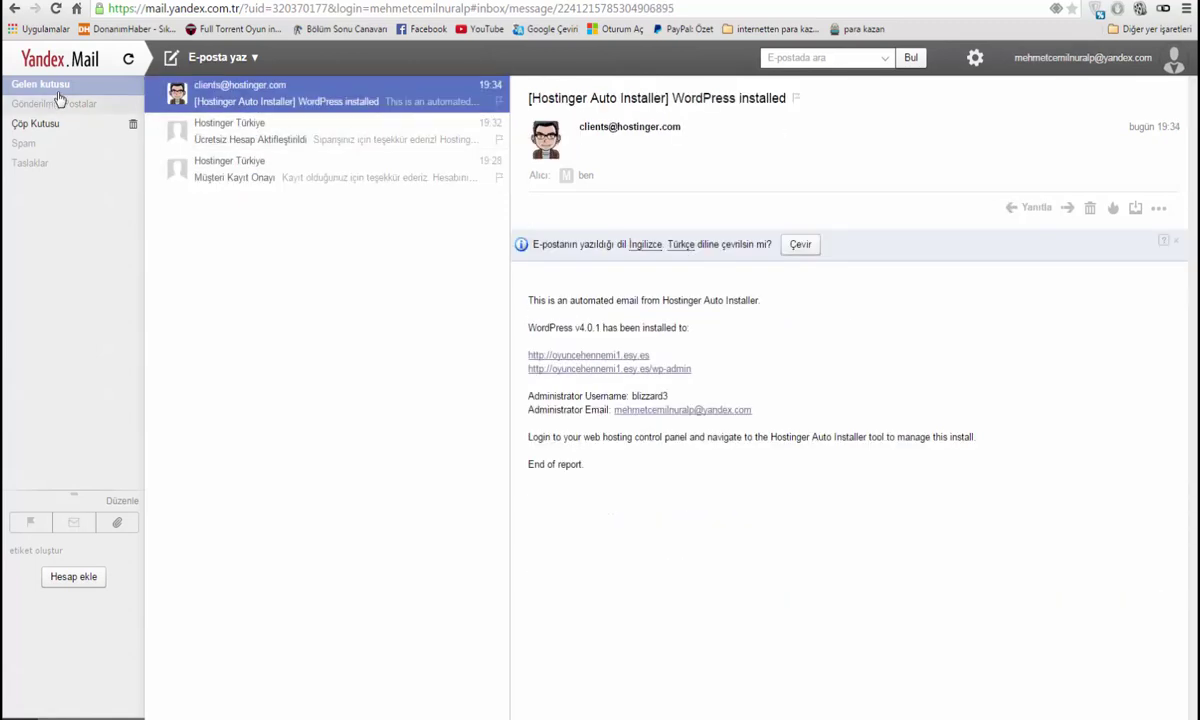
pyautogui.click(56, 9)
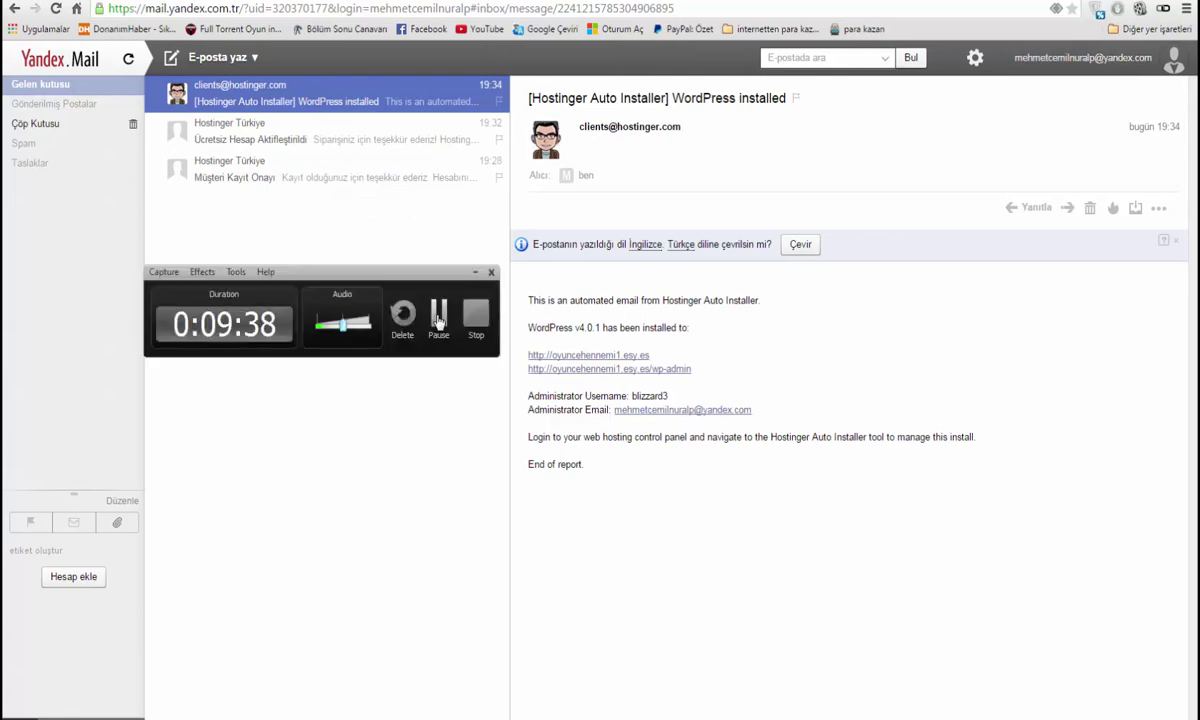
pyautogui.click(439, 318)
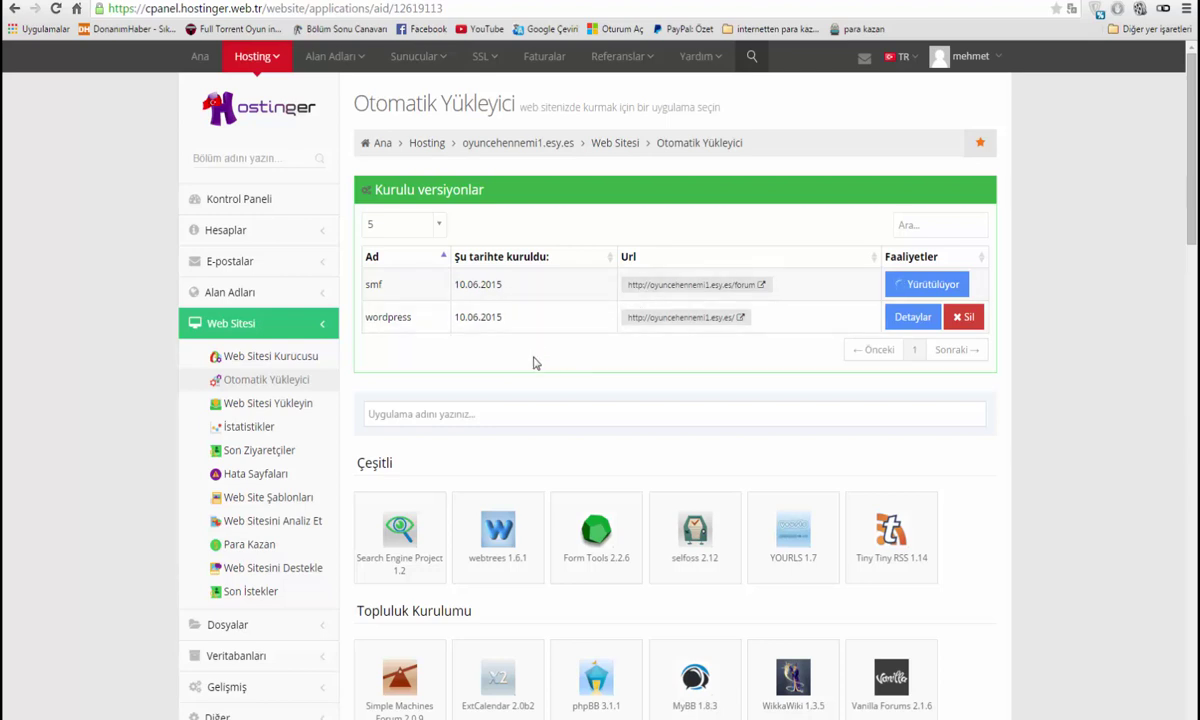
# Find the Installatron Simple Machines Forum notice in the Yandex Mail Spam folder
pyautogui.click(501, 413)
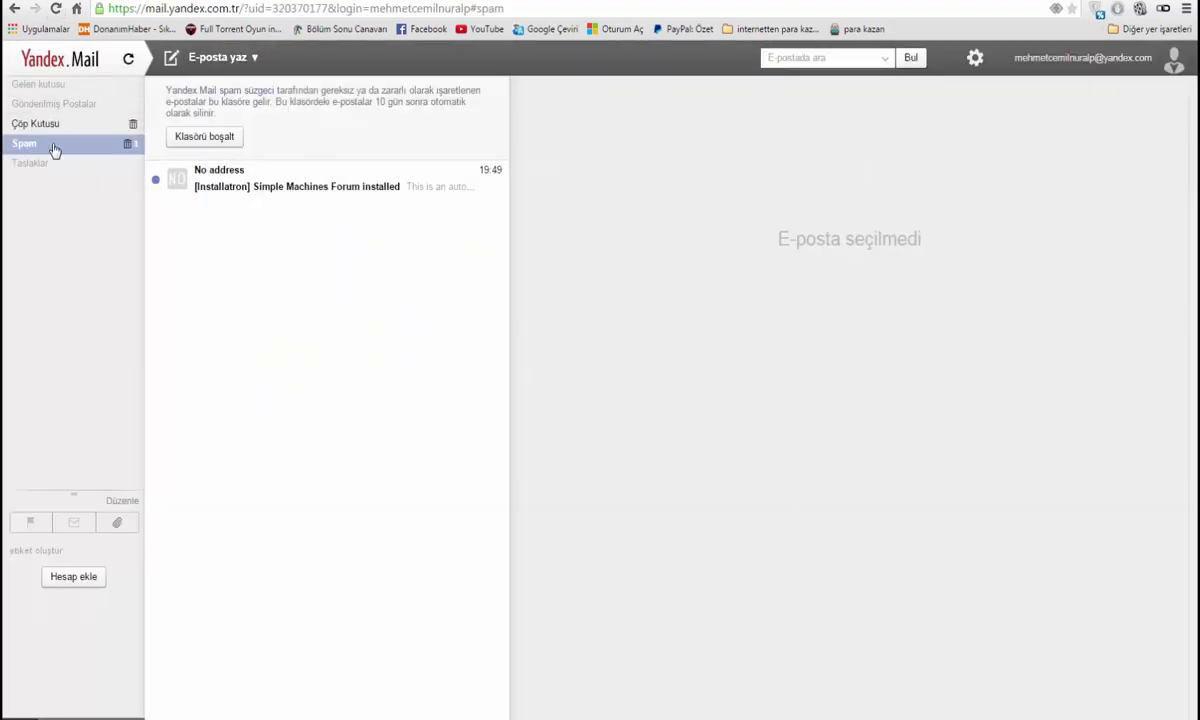
pyautogui.click(338, 190)
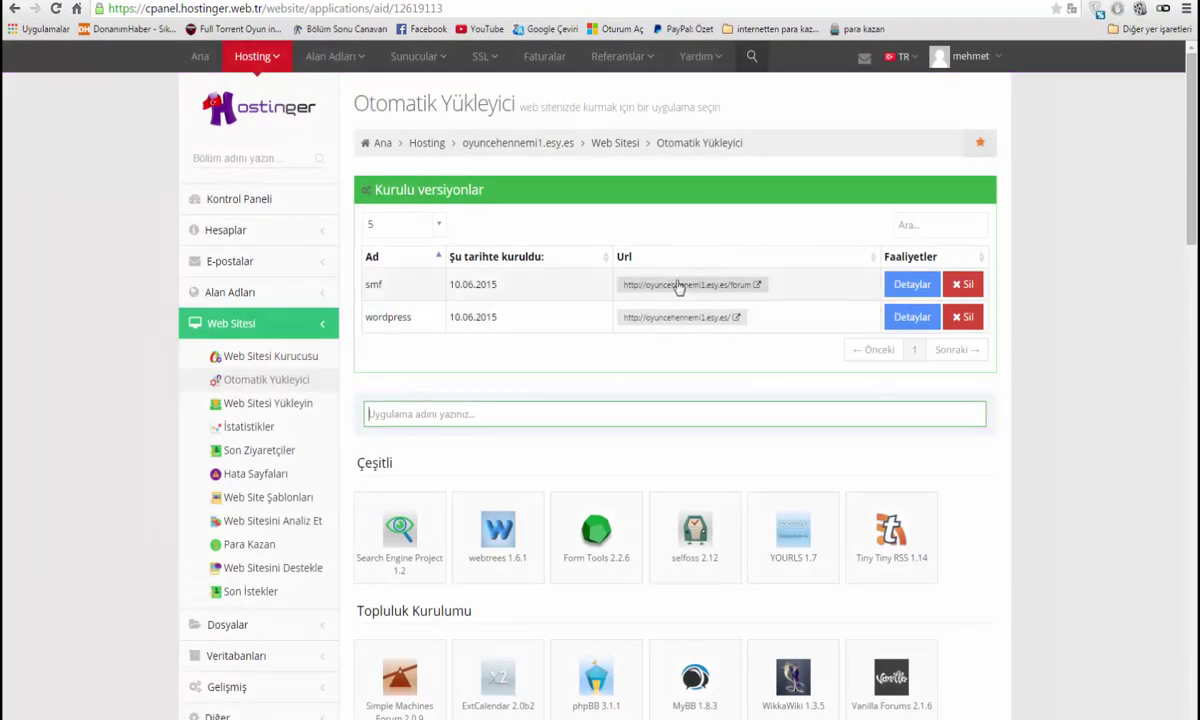
# Open the forum at /forum and log in as admin, re-entering the password after an error
pyautogui.click(677, 287)
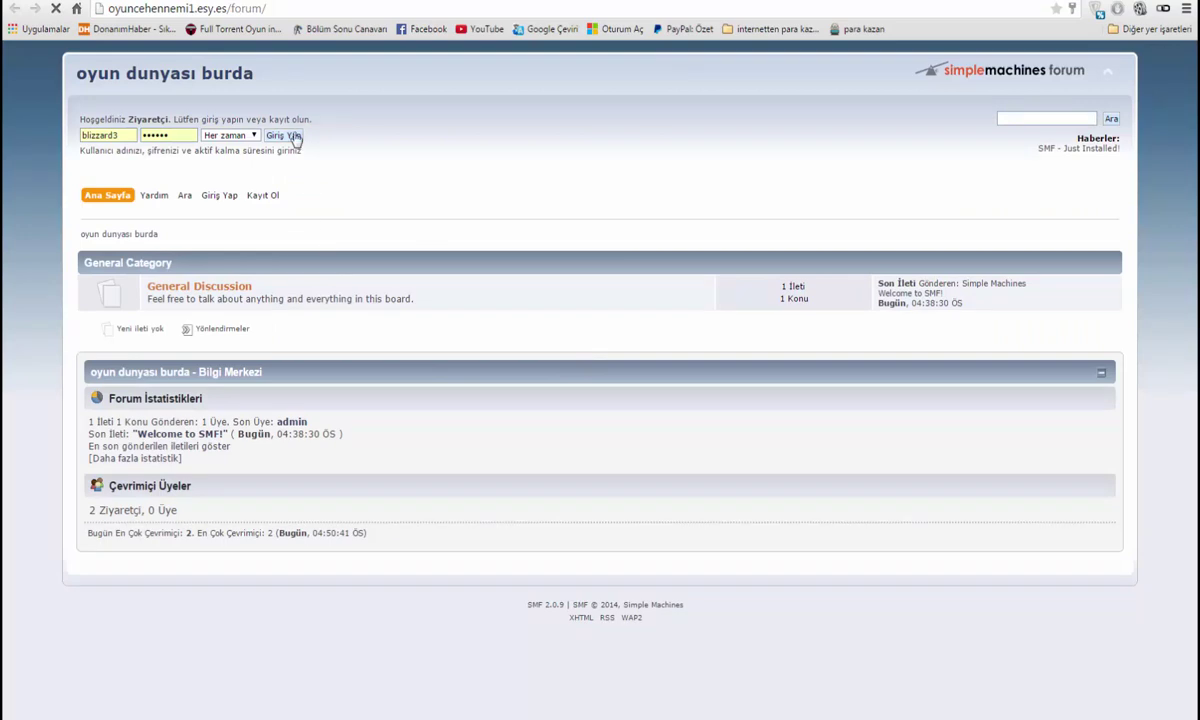
pyautogui.click(284, 135)
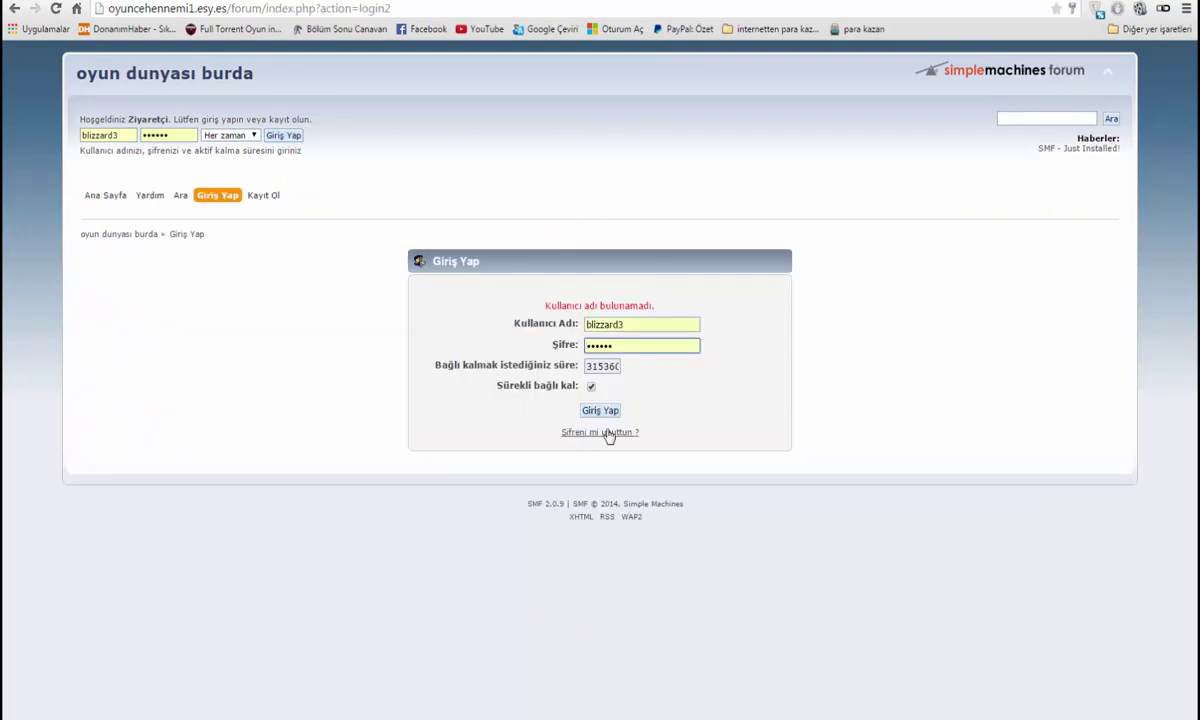
pyautogui.click(603, 412)
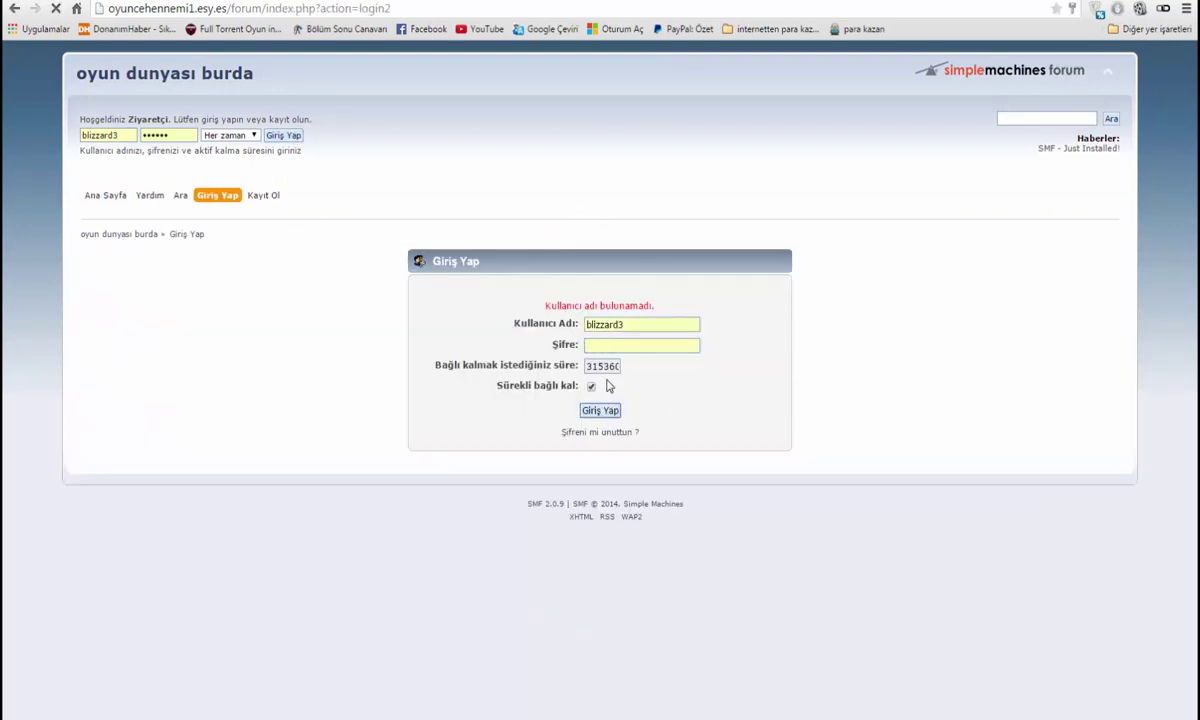
pyautogui.click(600, 344)
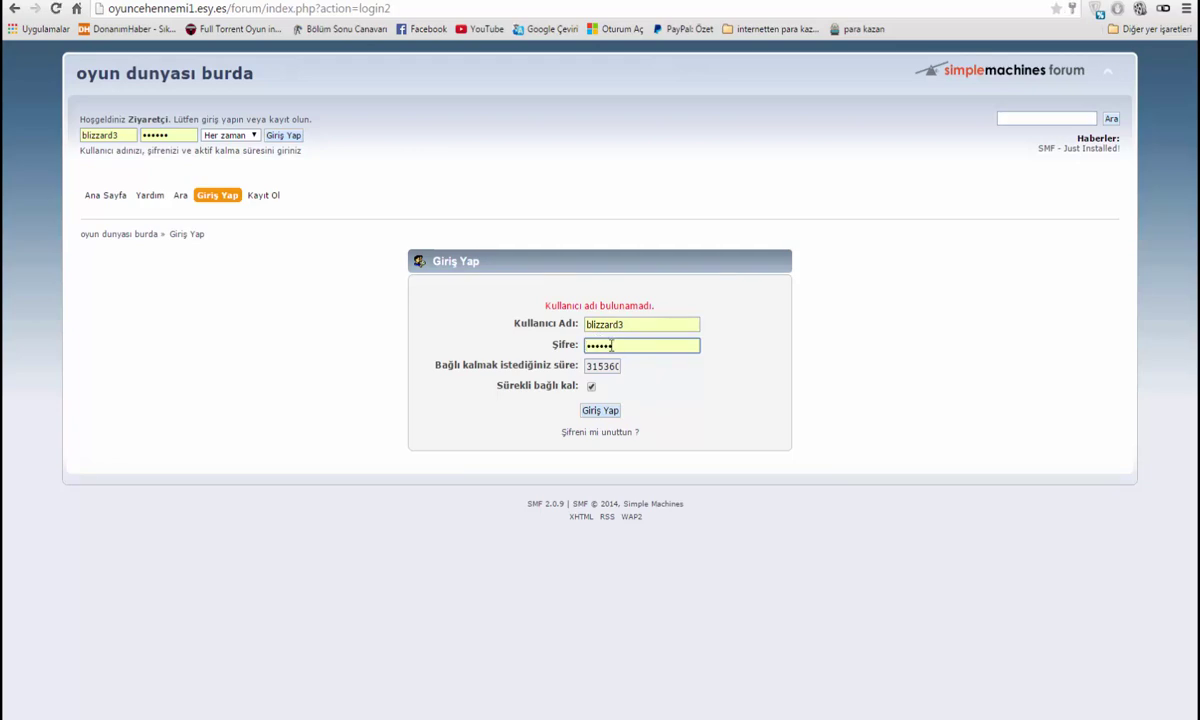
pyautogui.click(600, 410)
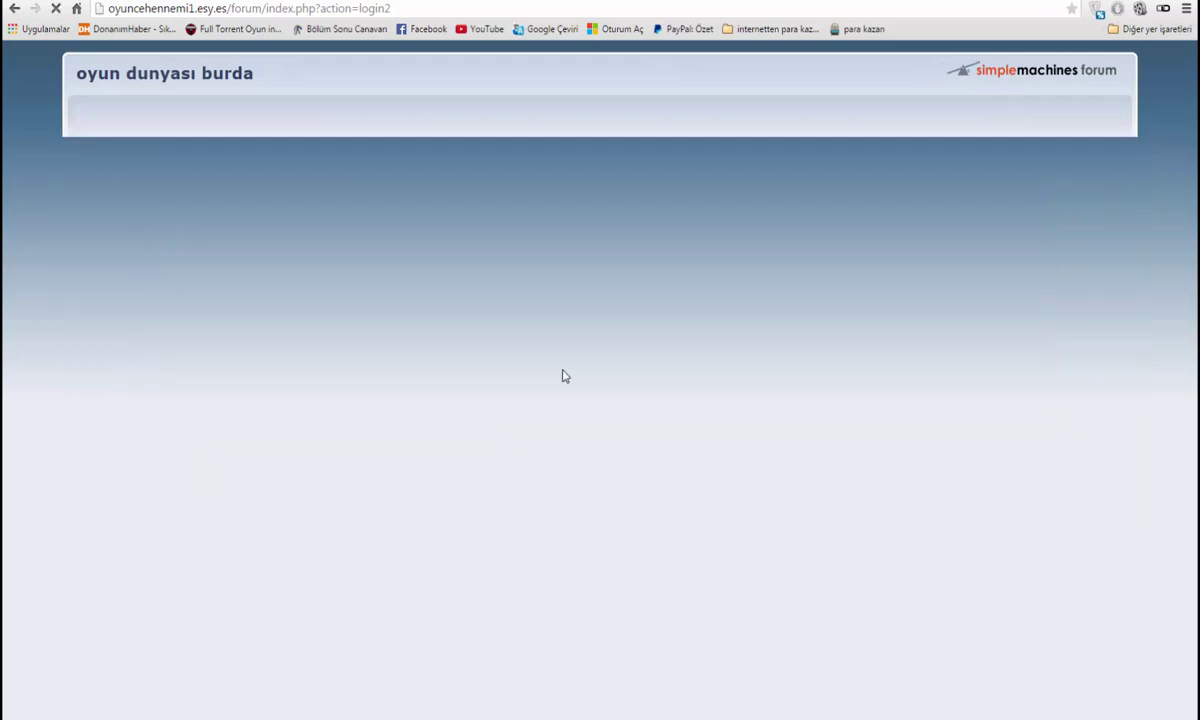
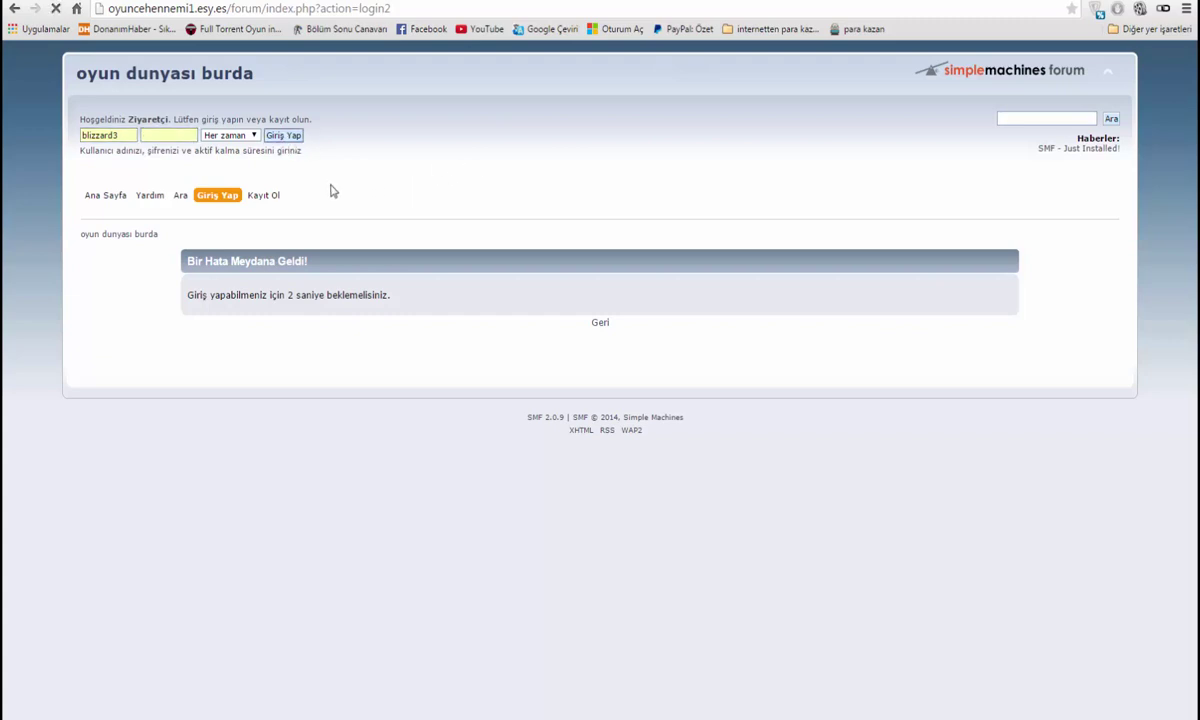
# Log into Simple Machines Forum with the member's username and password
pyautogui.doubleClick(636, 327)
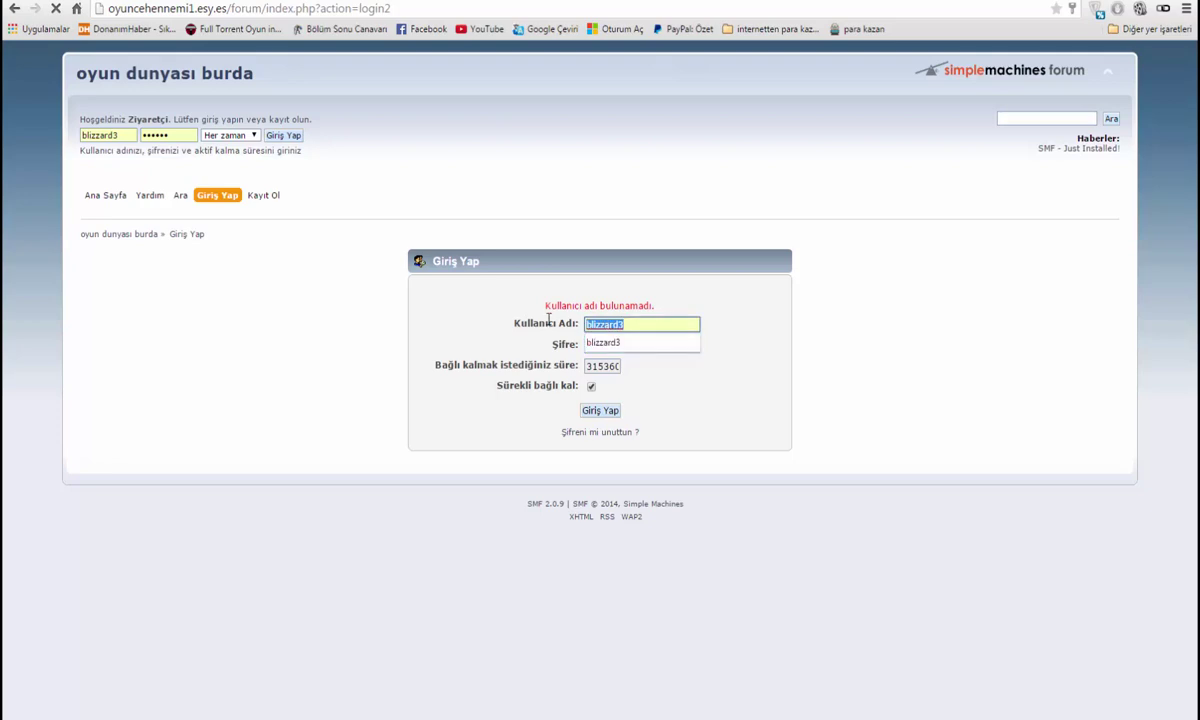
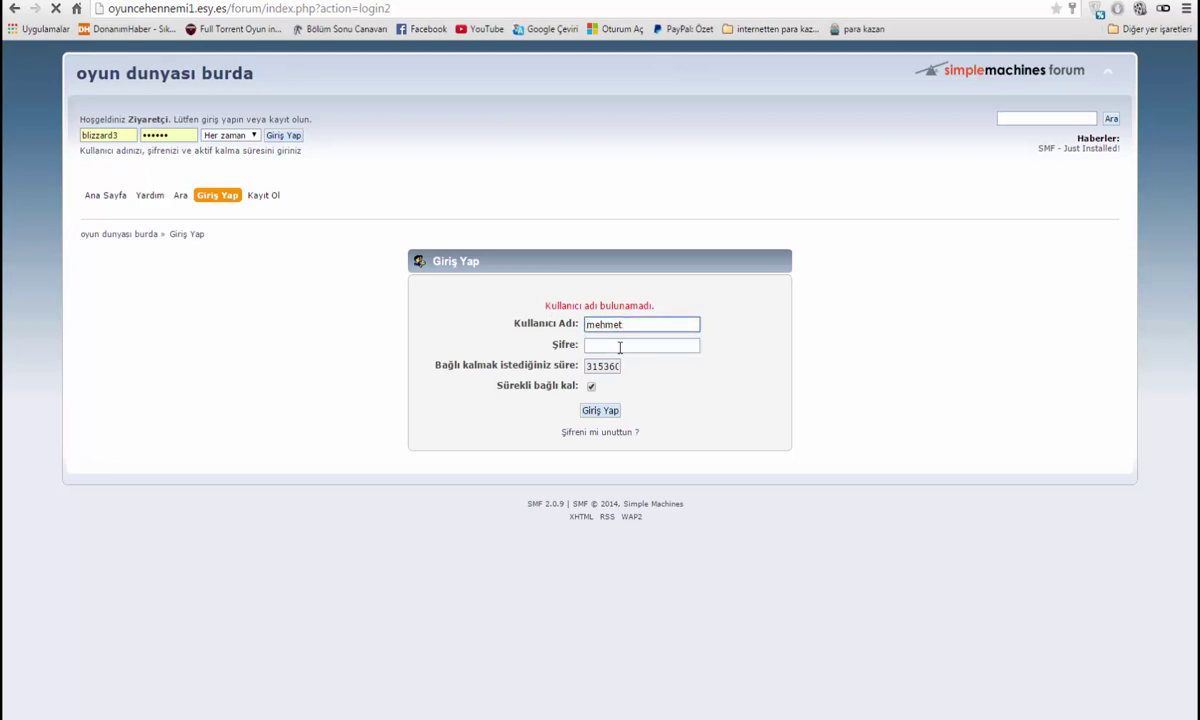
pyautogui.click(620, 346)
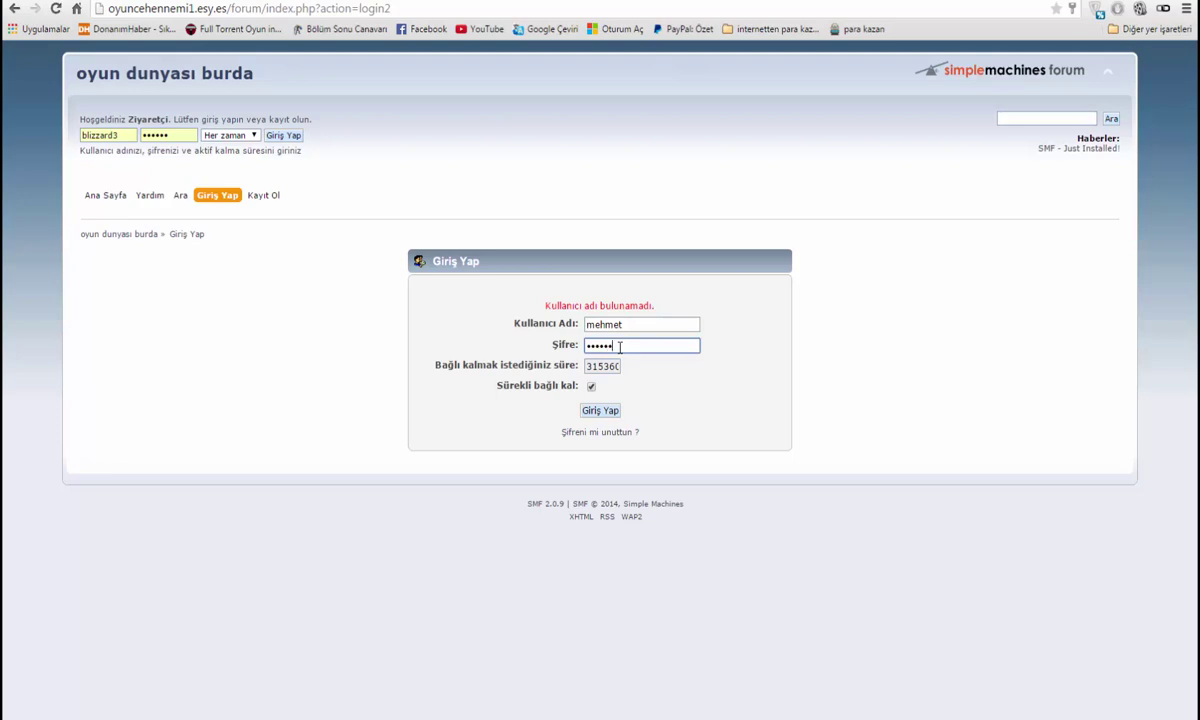
pyautogui.click(601, 409)
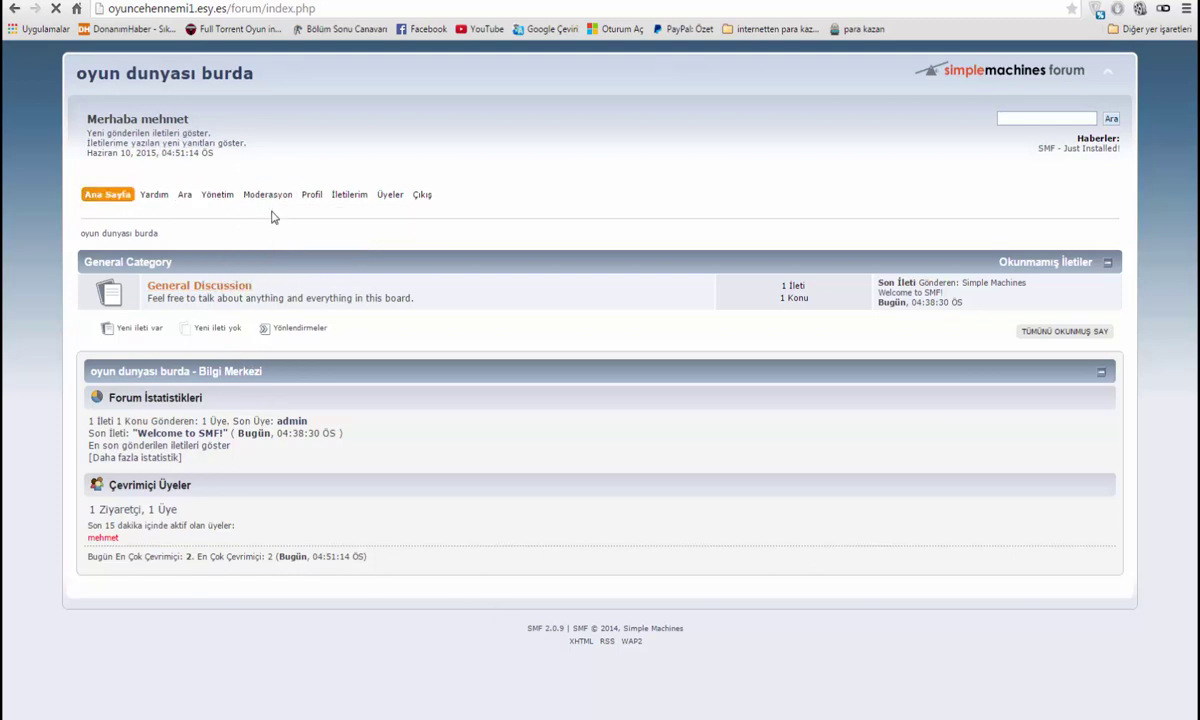
pyautogui.moveTo(215, 197)
# Strip forum/index.php from the address, decline saving the password, and open the blog home page
pyautogui.moveTo(230, 9); pyautogui.dragTo(423, 4)
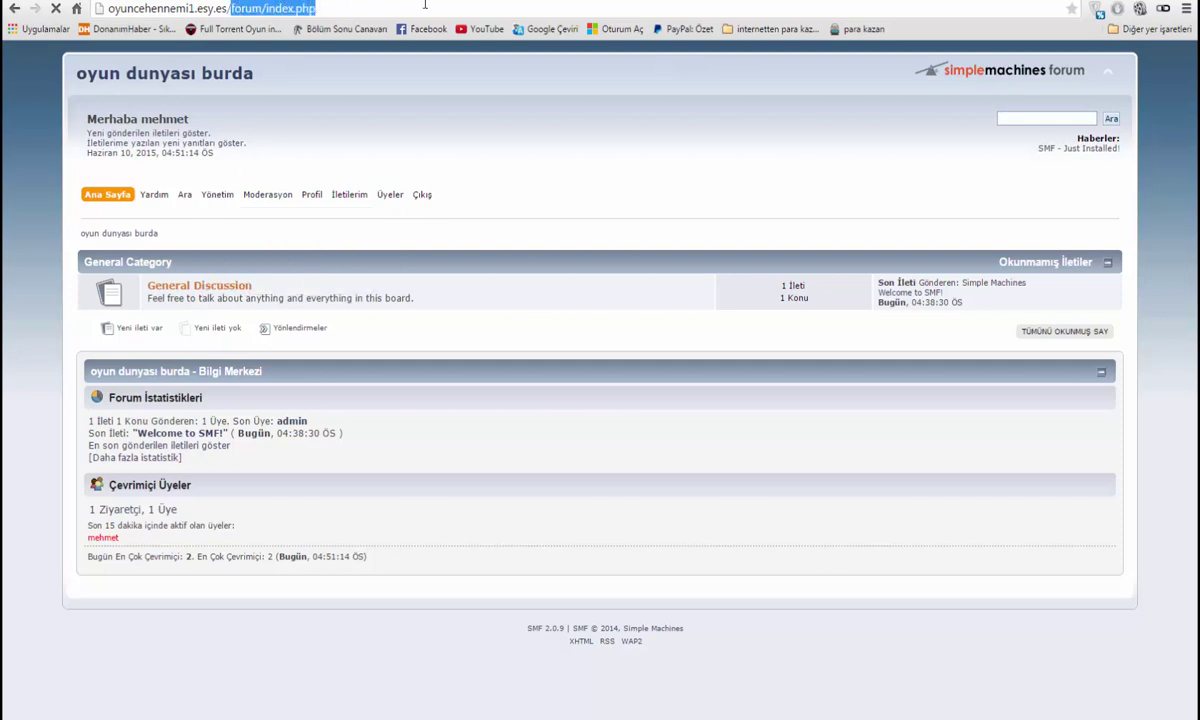
pyautogui.press('BackSpace')
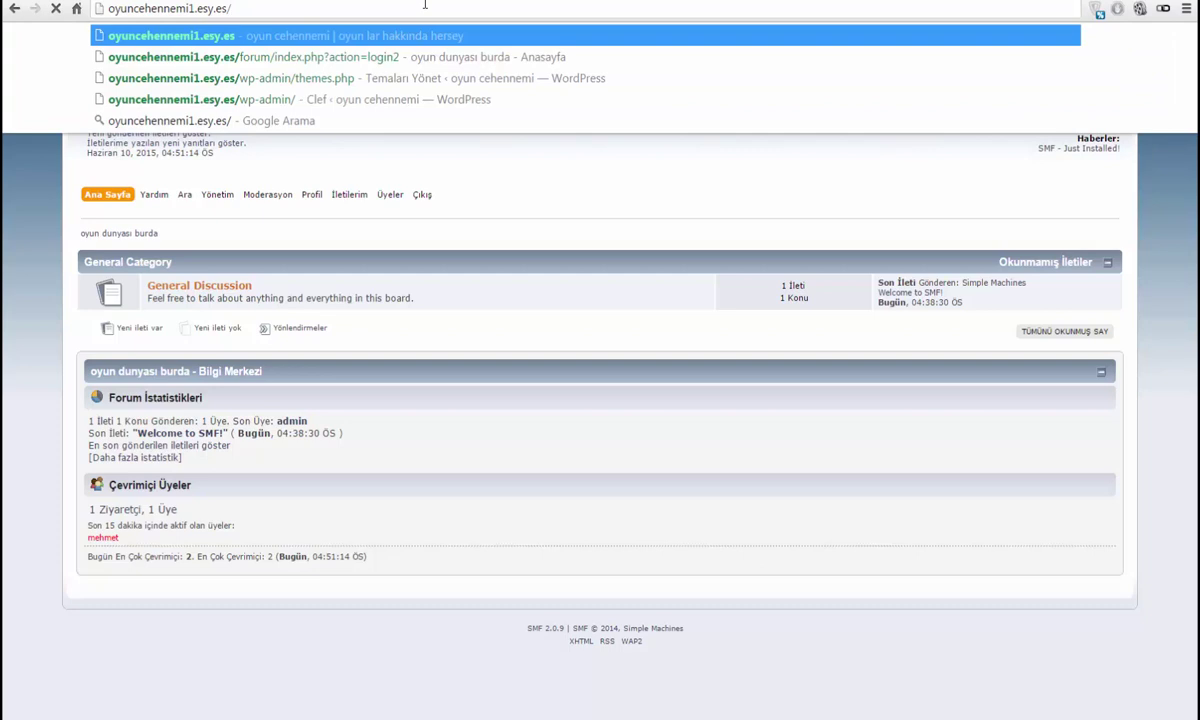
pyautogui.press('Return')
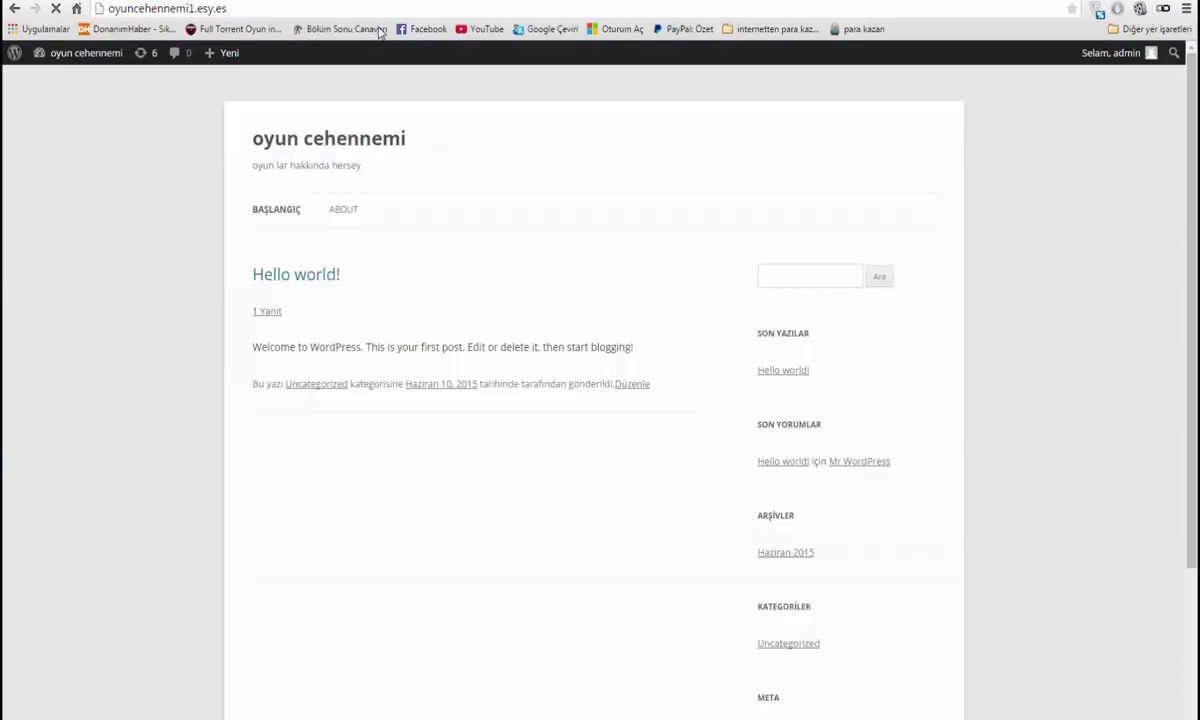
pyautogui.click(490, 183)
pyautogui.click(268, 211)
# Reload the oyun cehennemi front page at the site root with a trailing slash
pyautogui.click(167, 12)
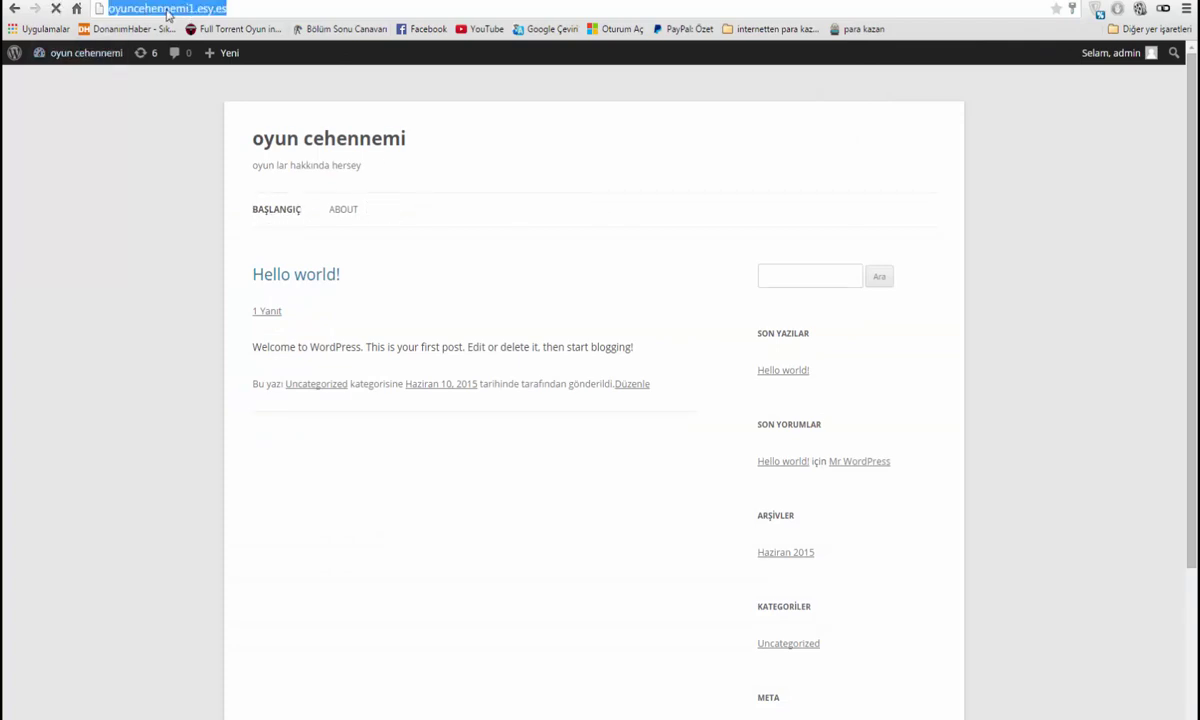
pyautogui.click(254, 13)
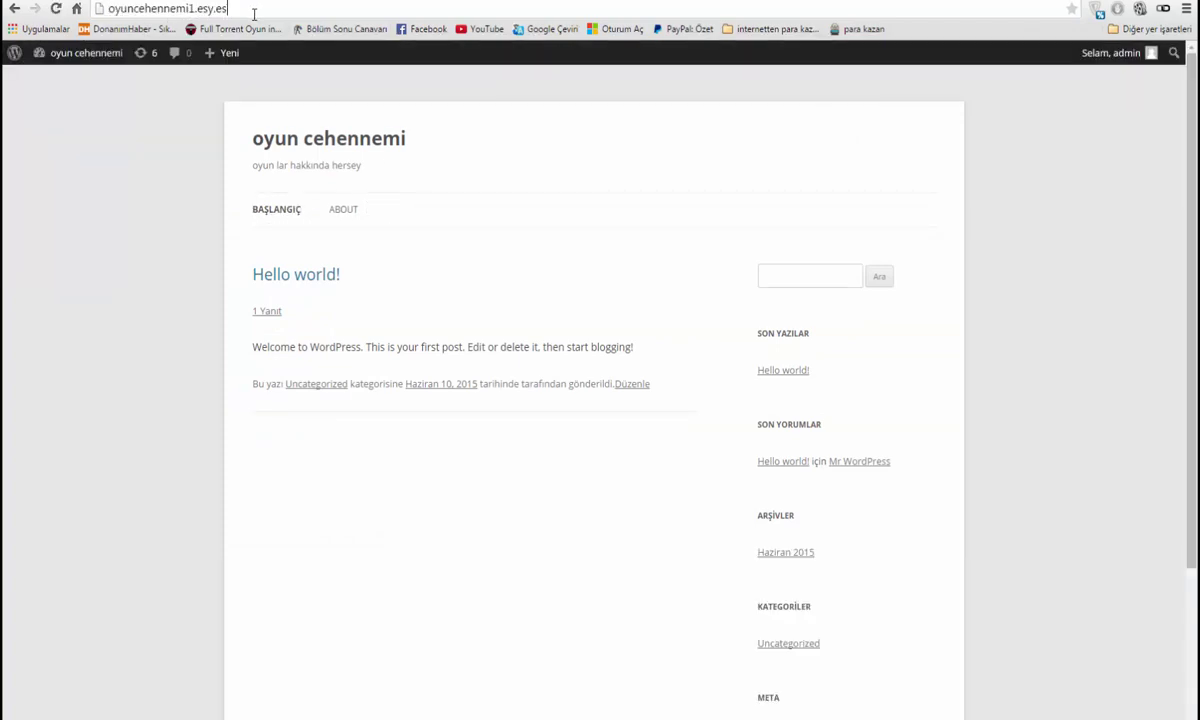
pyautogui.write('/')
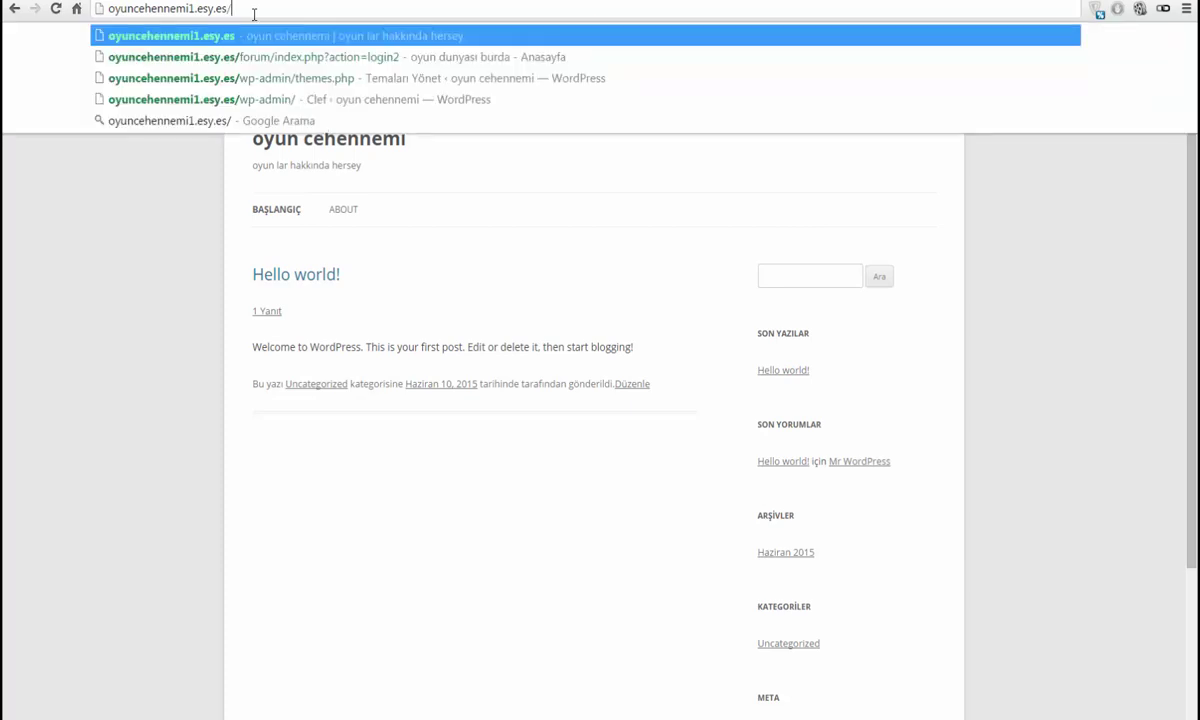
pyautogui.press('Return')
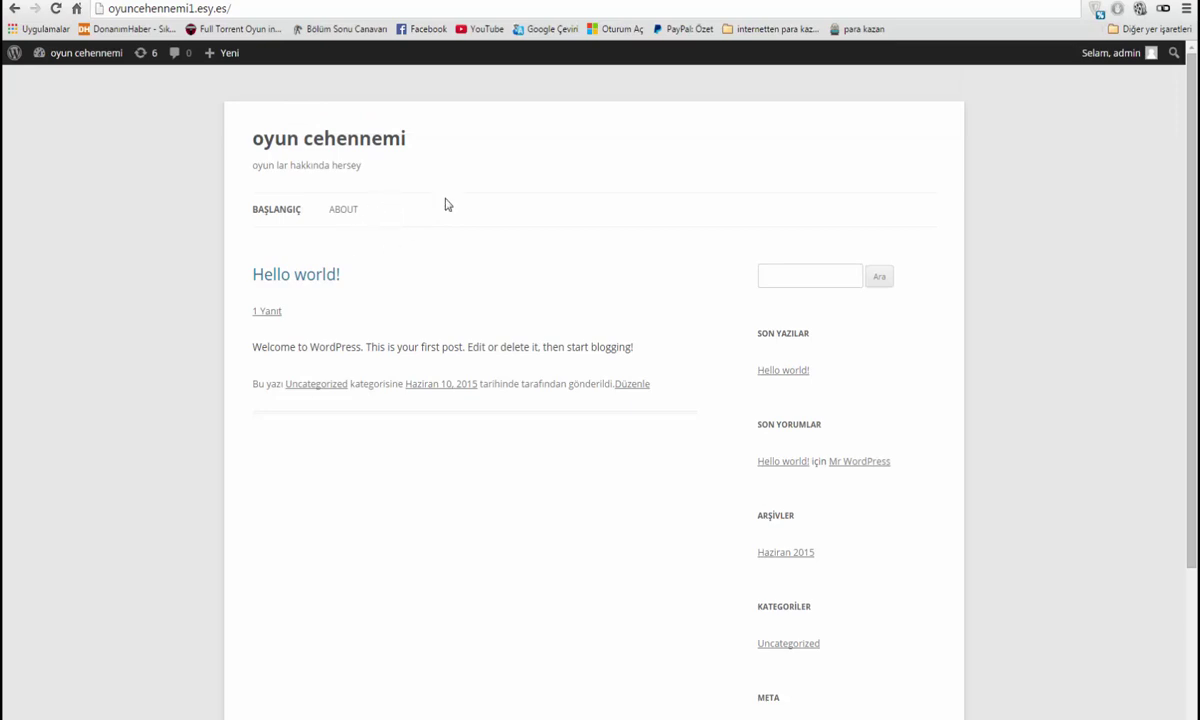
pyautogui.moveTo(91, 60)
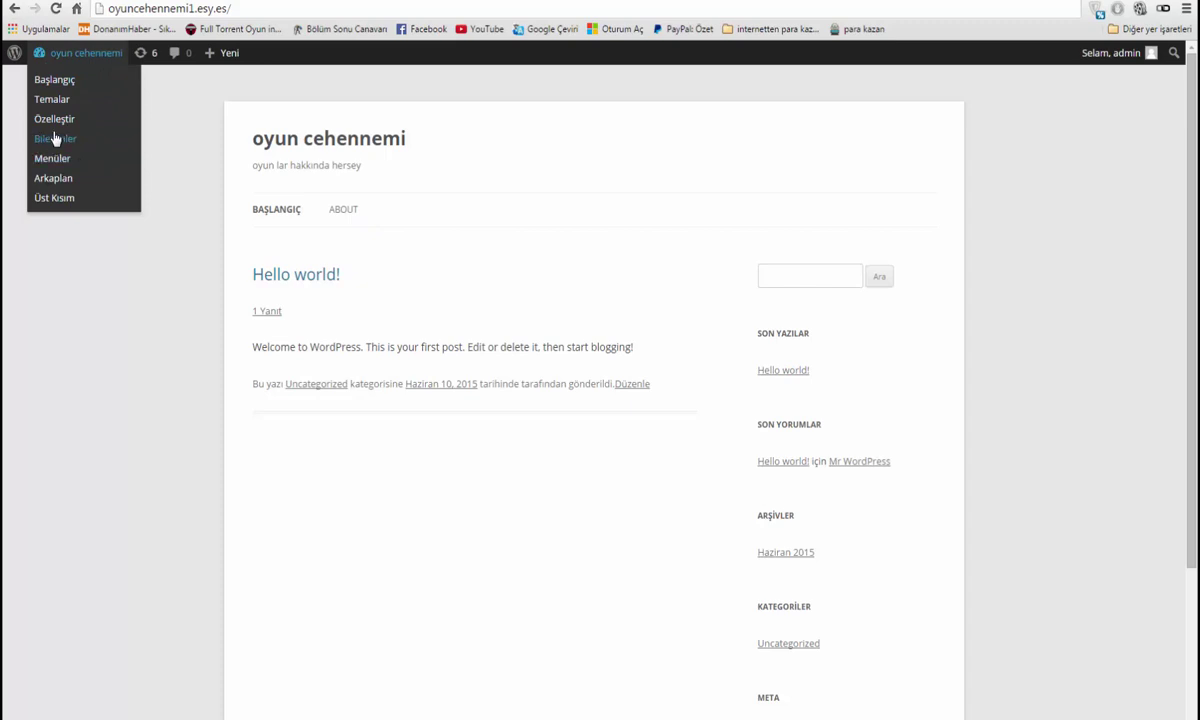
# Add a new page titled 'forum' under Sayfalar and publish it
pyautogui.click(60, 82)
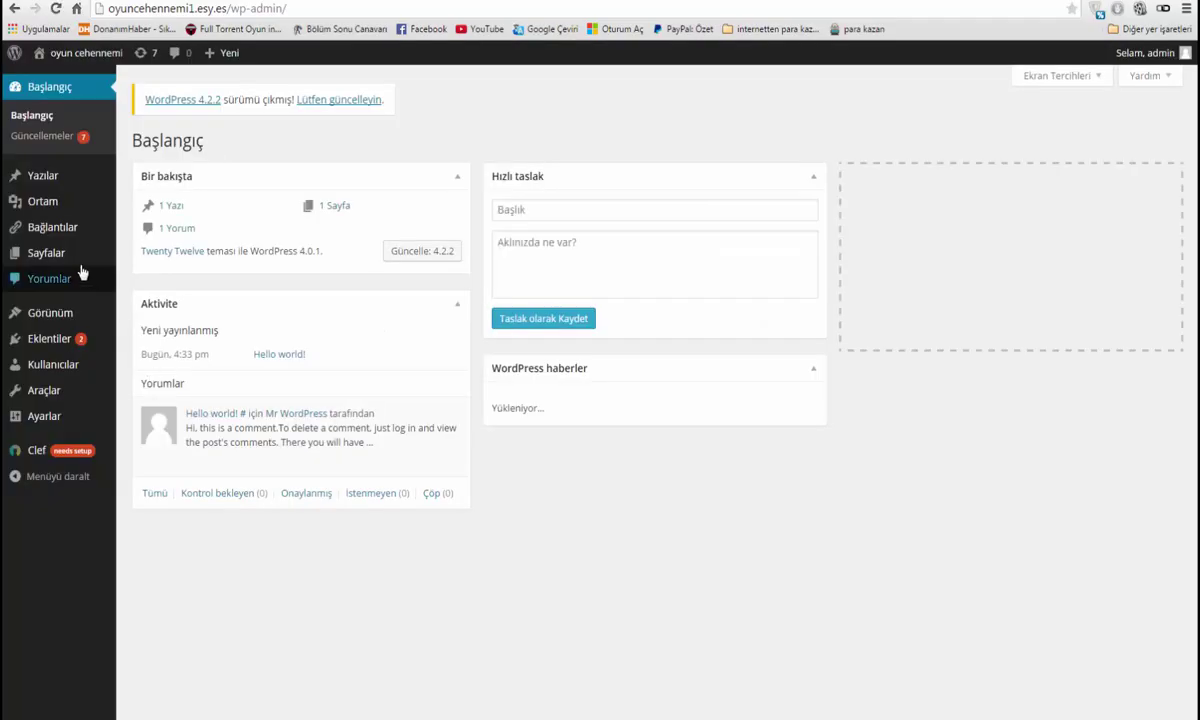
pyautogui.click(45, 255)
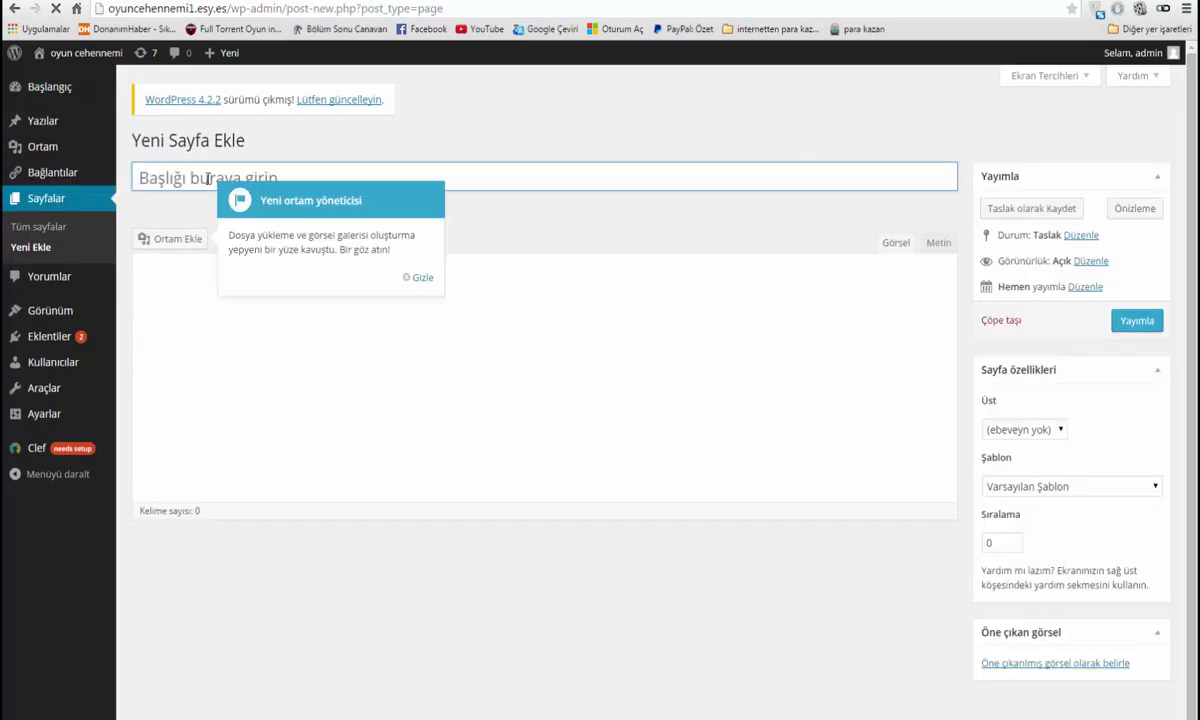
pyautogui.click(416, 278)
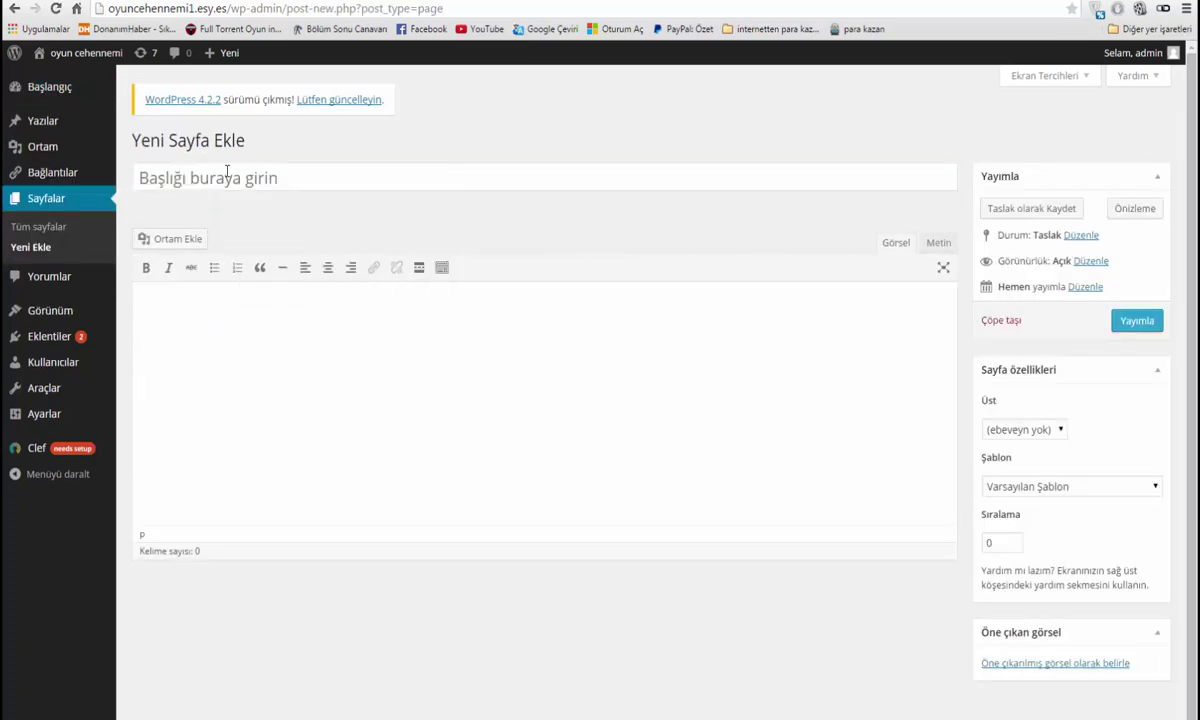
pyautogui.click(228, 174)
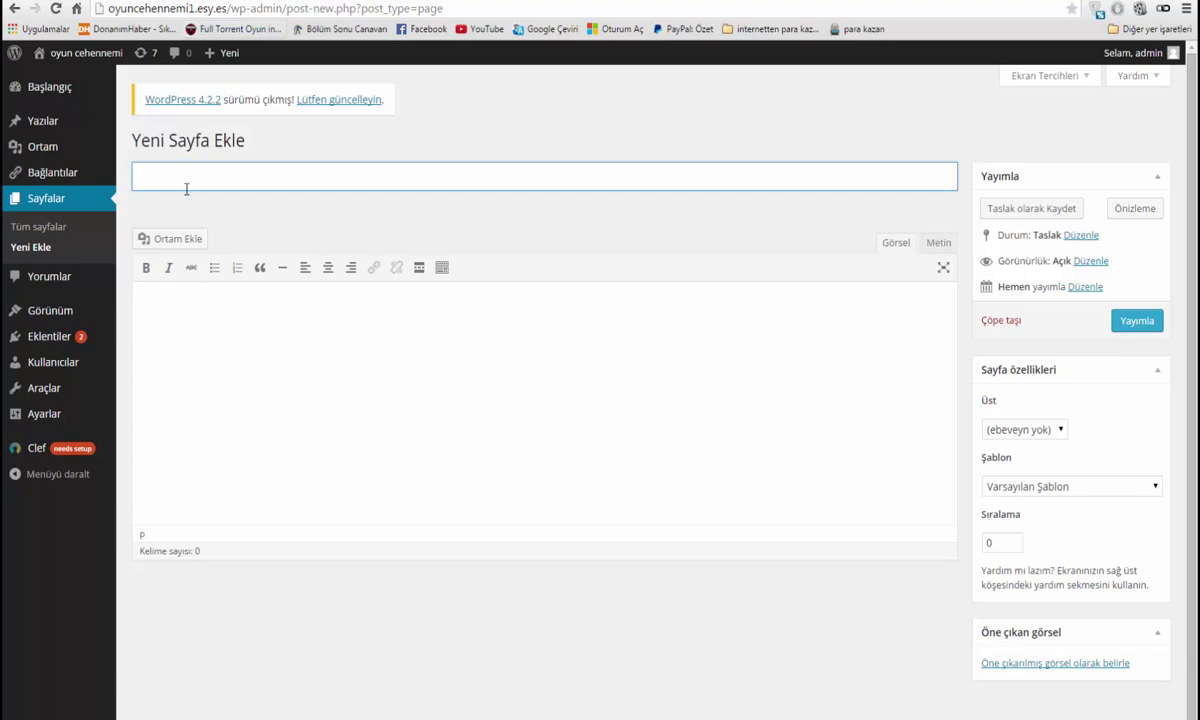
pyautogui.write('forum')
pyautogui.click(288, 357)
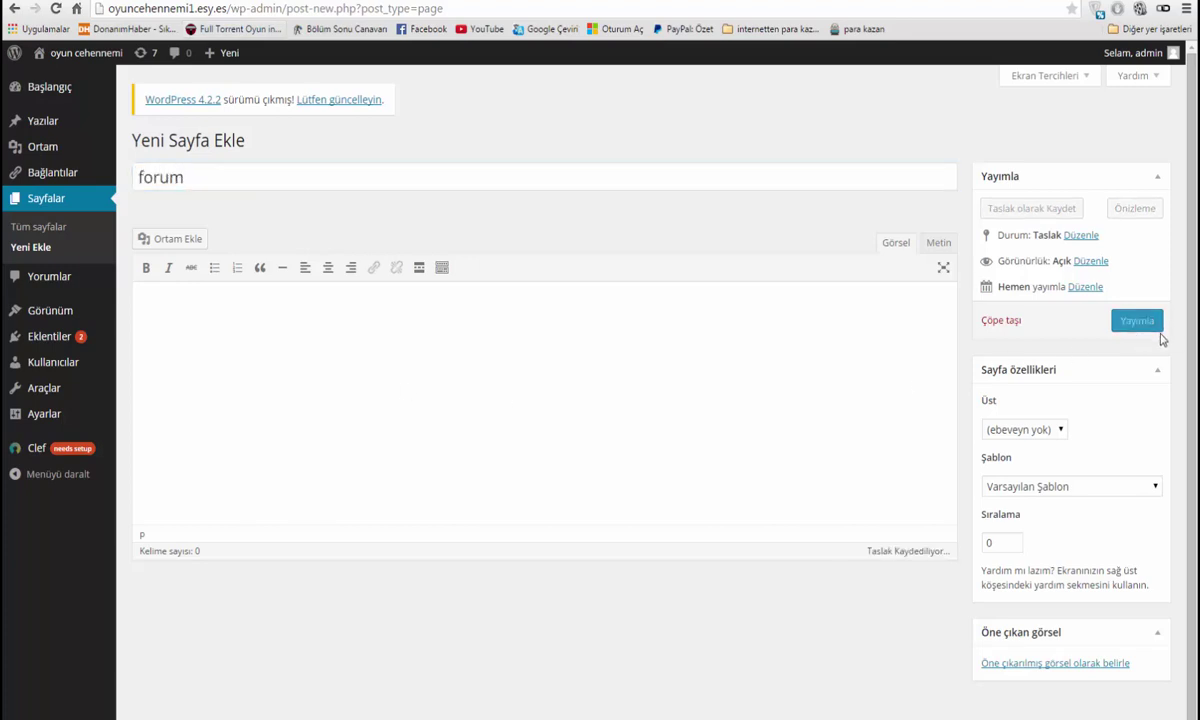
pyautogui.click(1140, 320)
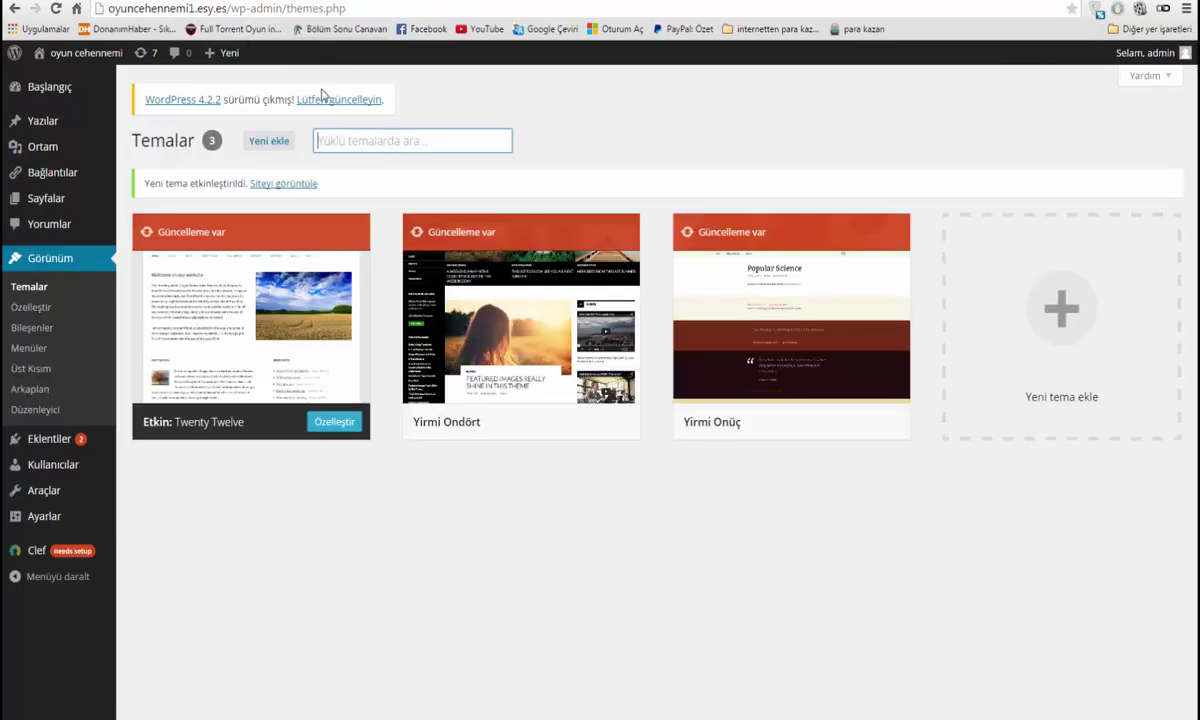
# Open the forum via the blog's FORUM link, then change the address path from forum to upload
pyautogui.click(88, 53)
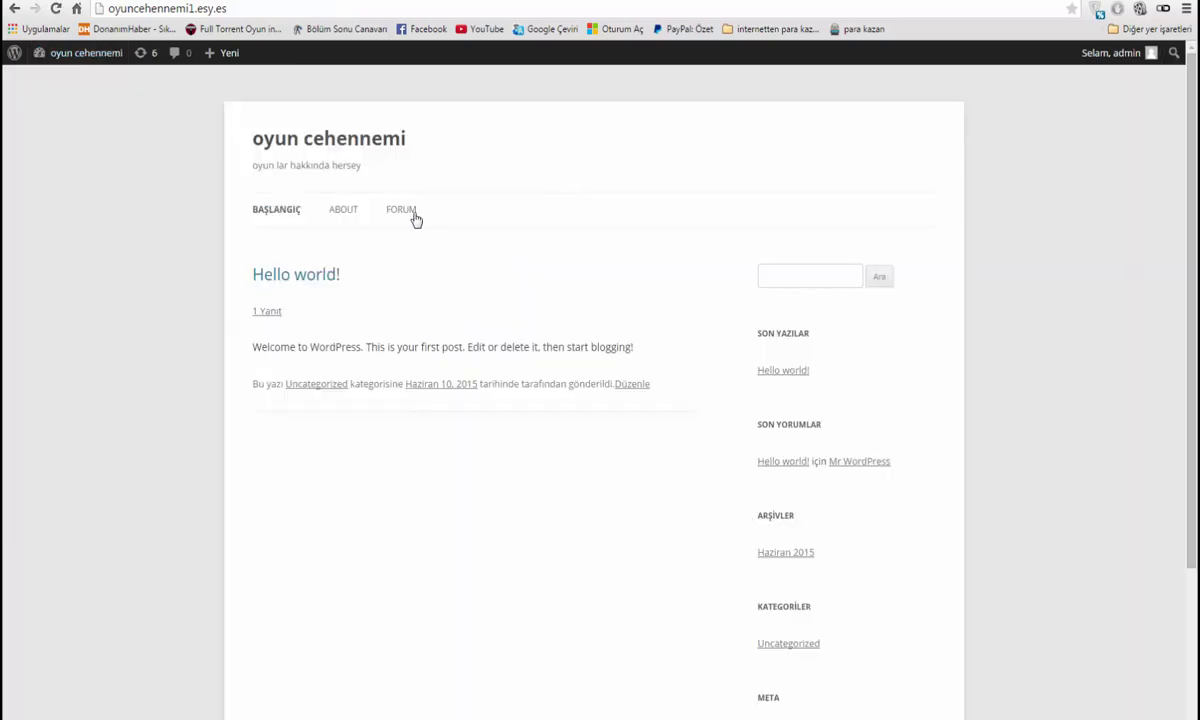
pyautogui.click(401, 211)
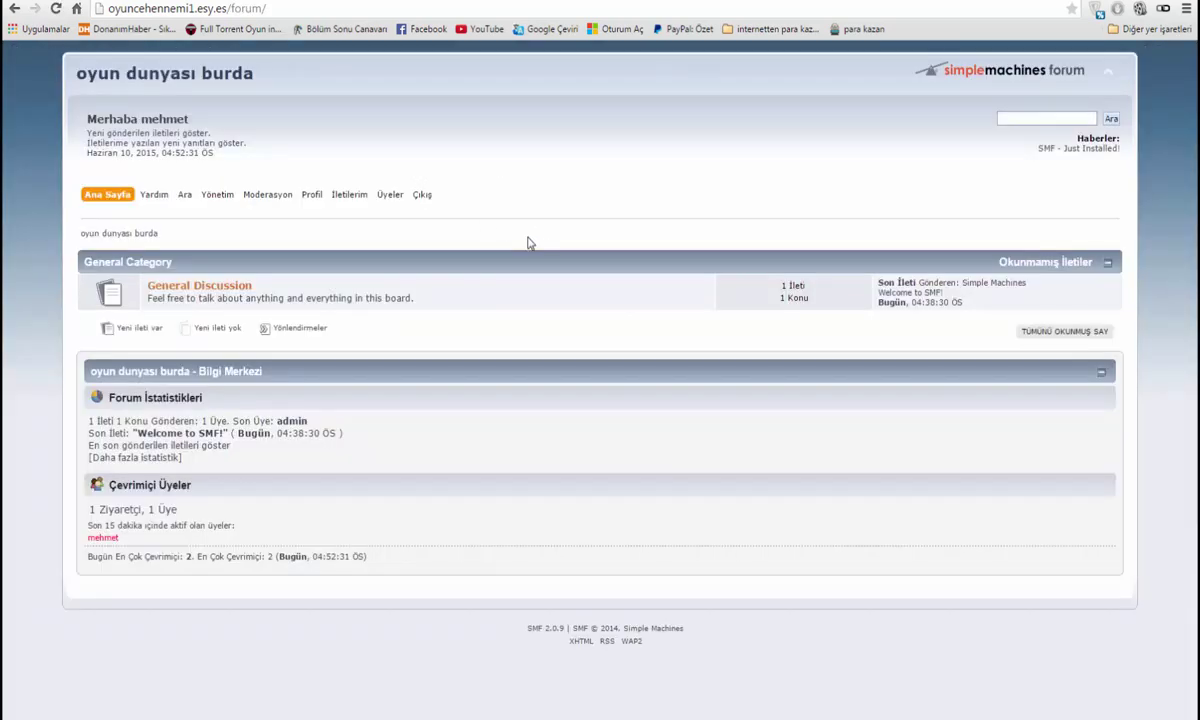
pyautogui.click(171, 10)
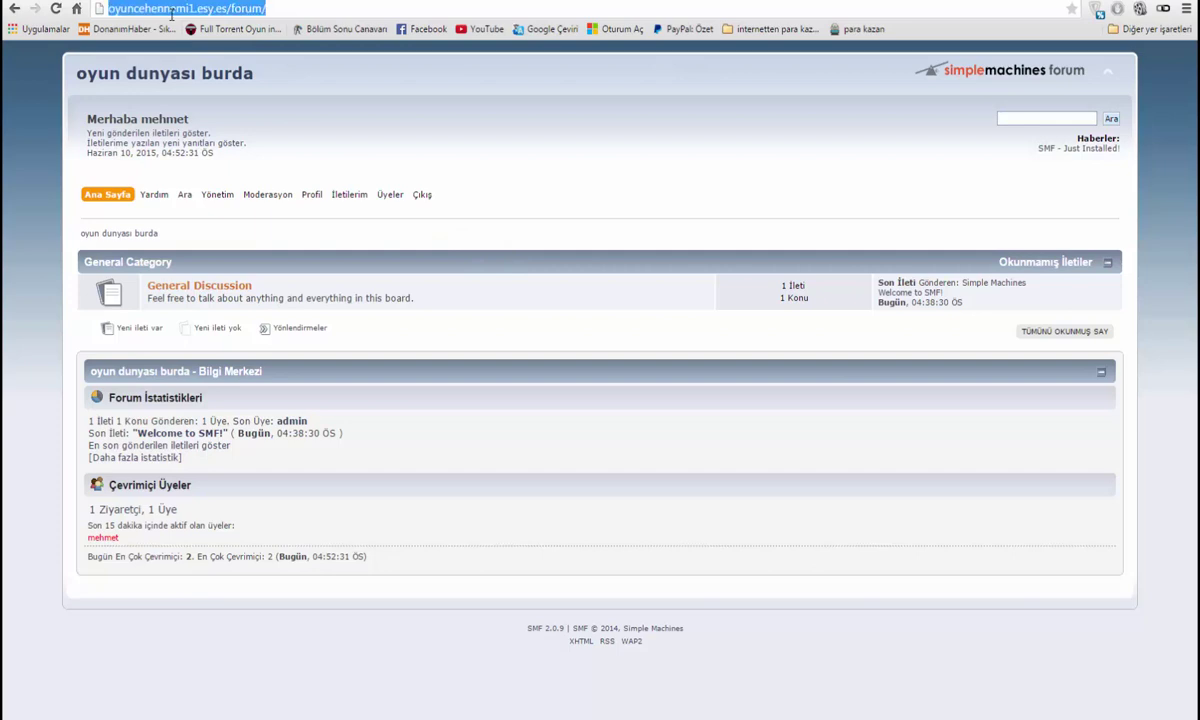
pyautogui.click(284, 8)
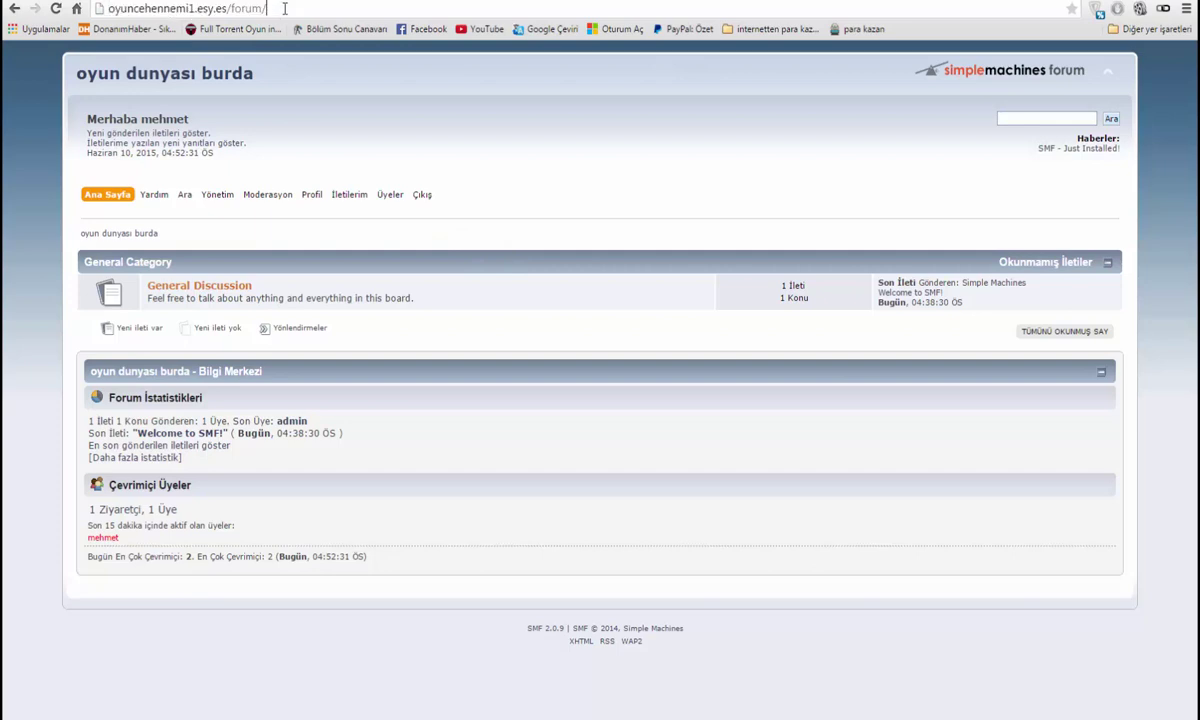
pyautogui.moveTo(277, 9); pyautogui.dragTo(227, 14)
pyautogui.write('upload')
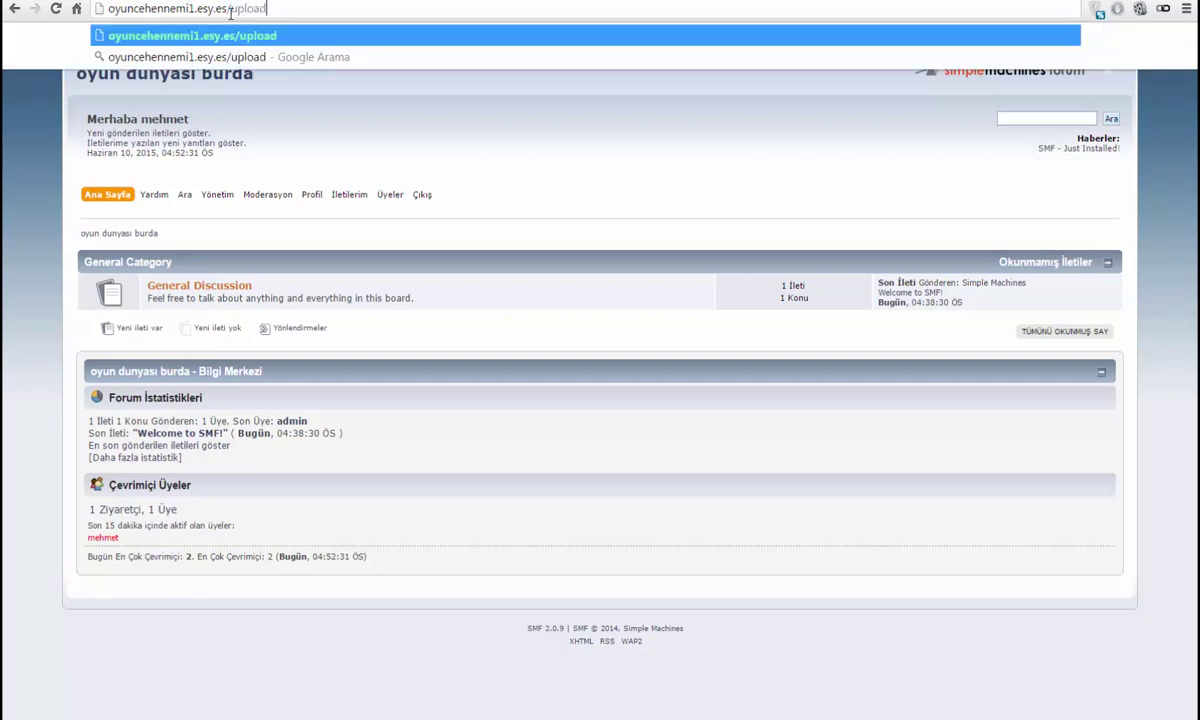
pyautogui.moveTo(297, 6); pyautogui.dragTo(235, 19)
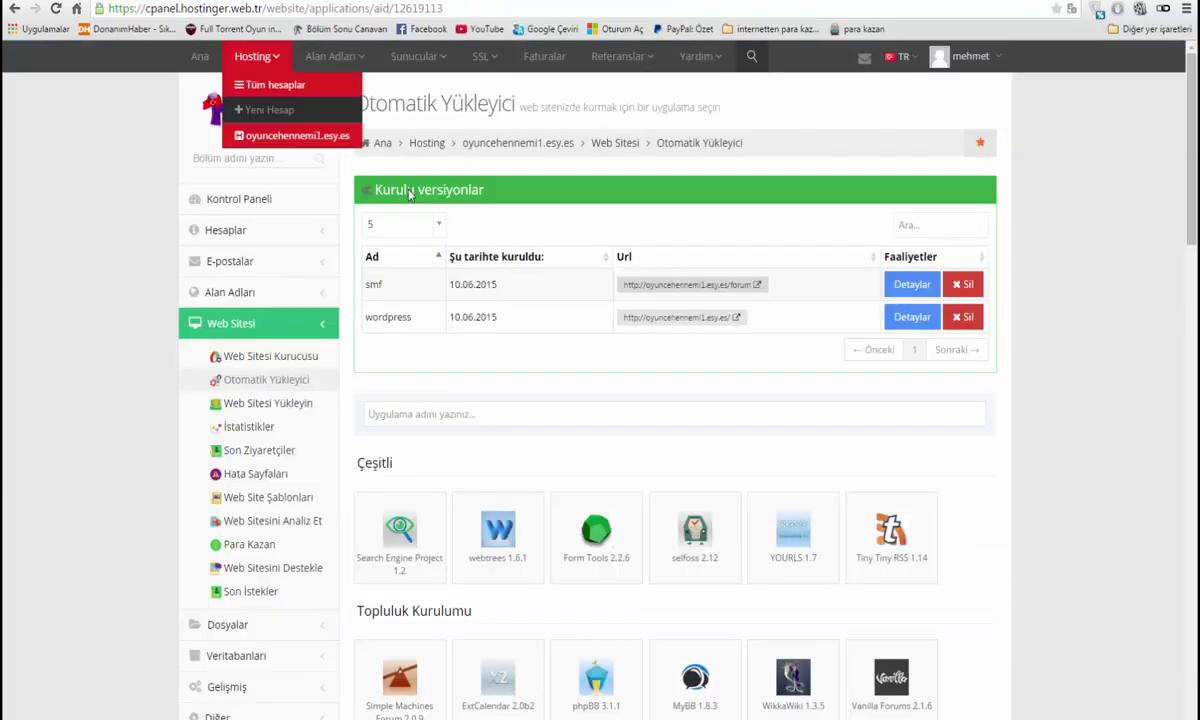
# Scroll the auto-installer list down to Fotoğraflar Ve Dosyalar and back up
pyautogui.scroll(-6, 584, 410)
pyautogui.scroll(-9, 499, 510)
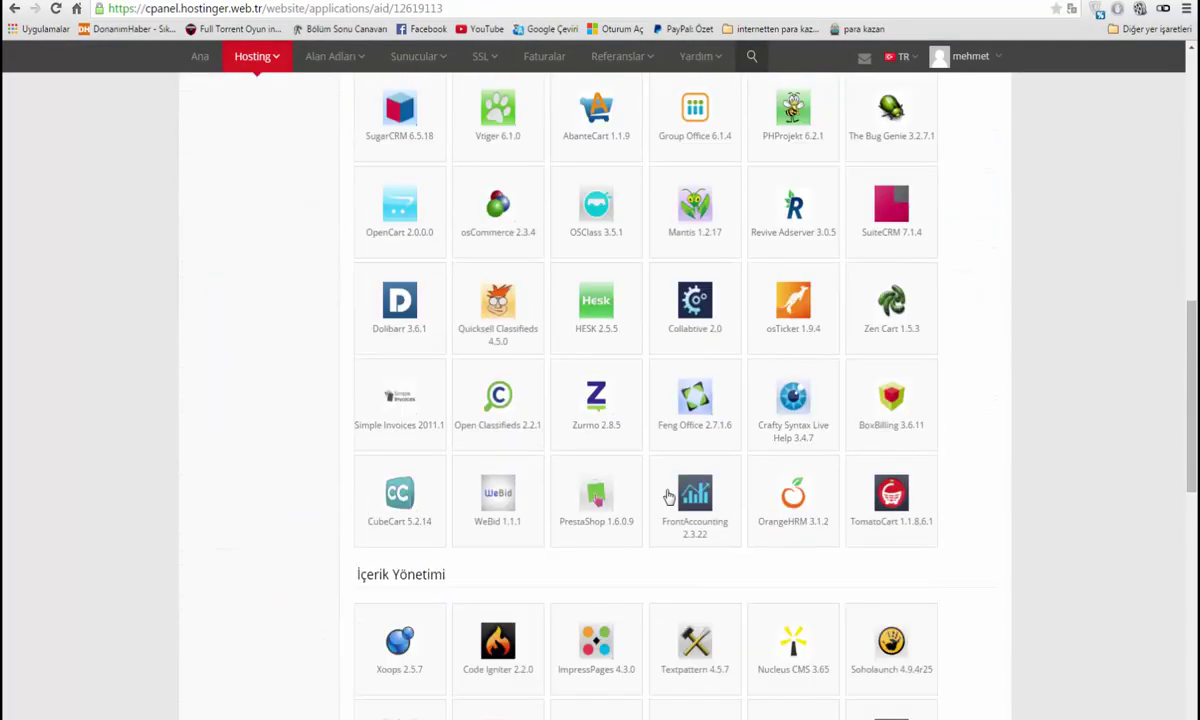
pyautogui.scroll(-2, 560, 528)
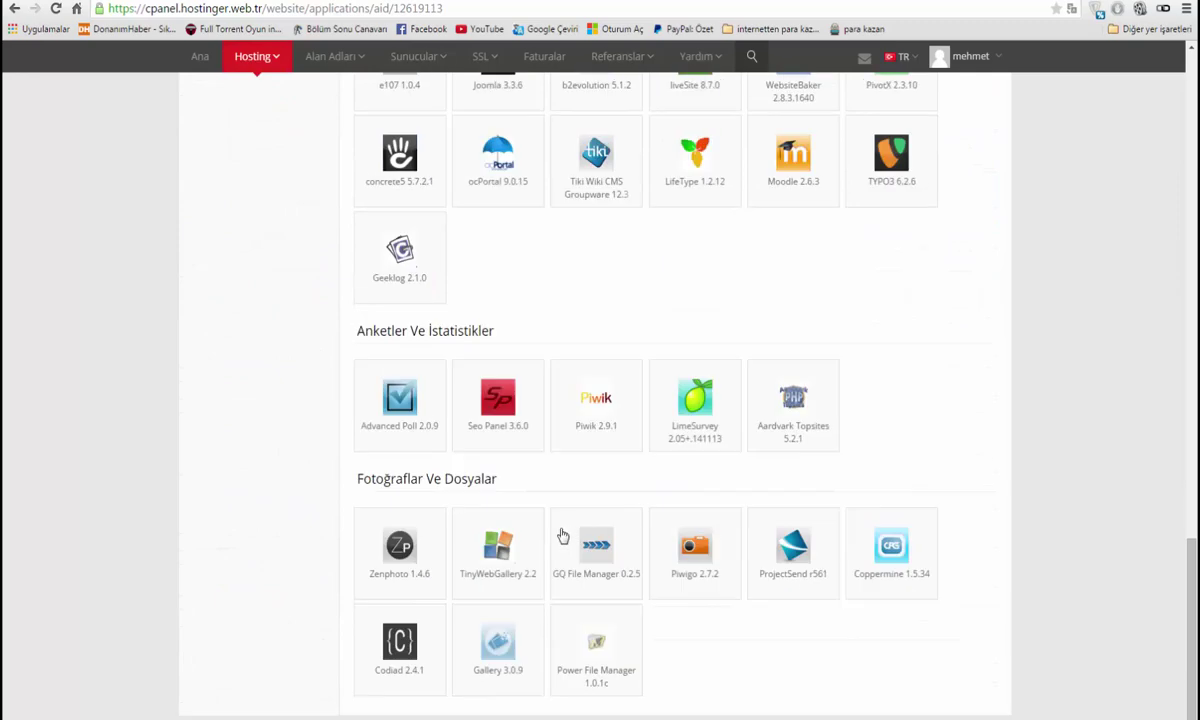
pyautogui.scroll(10, 643, 555)
pyautogui.scroll(5, 592, 357)
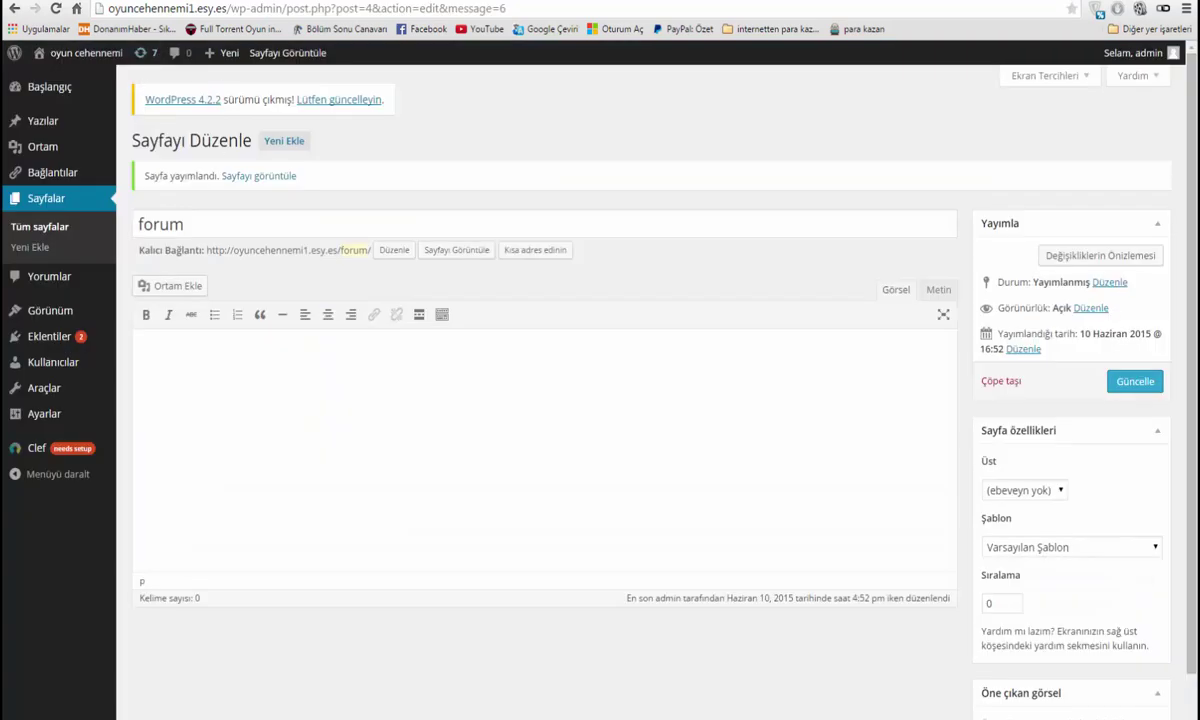
pyautogui.moveTo(230, 8); pyautogui.dragTo(544, 10)
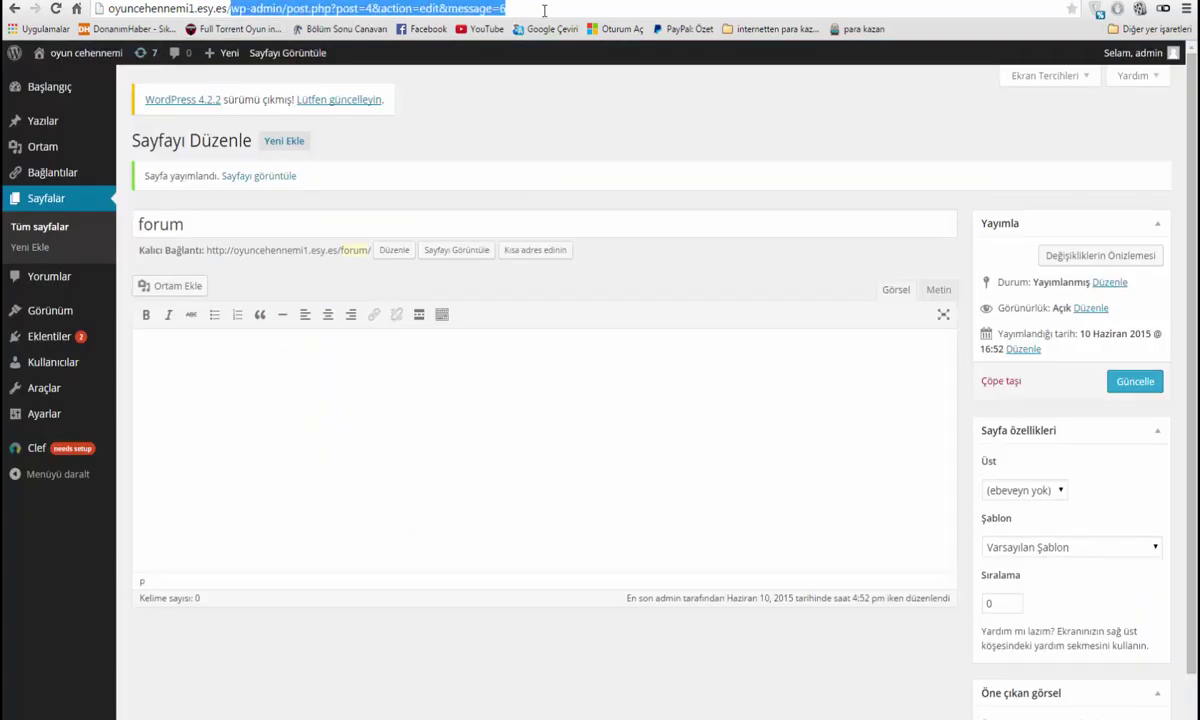
pyautogui.press('BackSpace')
pyautogui.press('Return')
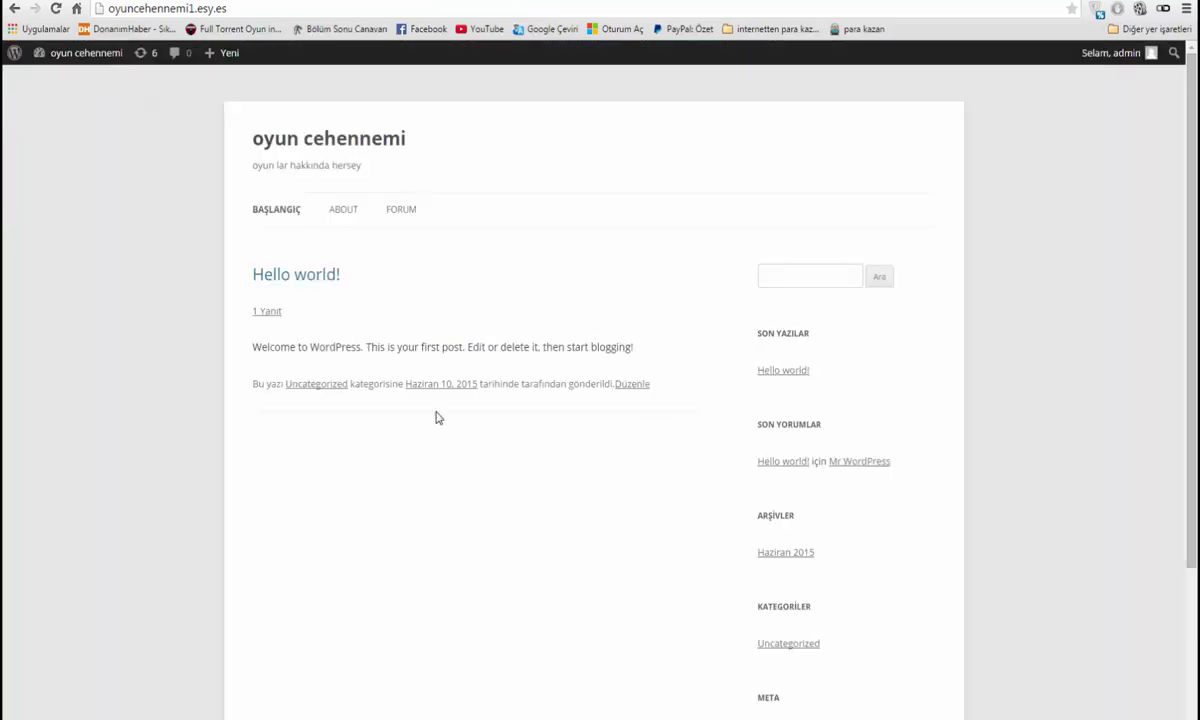
pyautogui.moveTo(445, 347); pyautogui.dragTo(659, 329)
pyautogui.click(555, 347)
pyautogui.moveTo(555, 347); pyautogui.dragTo(643, 348)
pyautogui.click(645, 350)
pyautogui.click(243, 7)
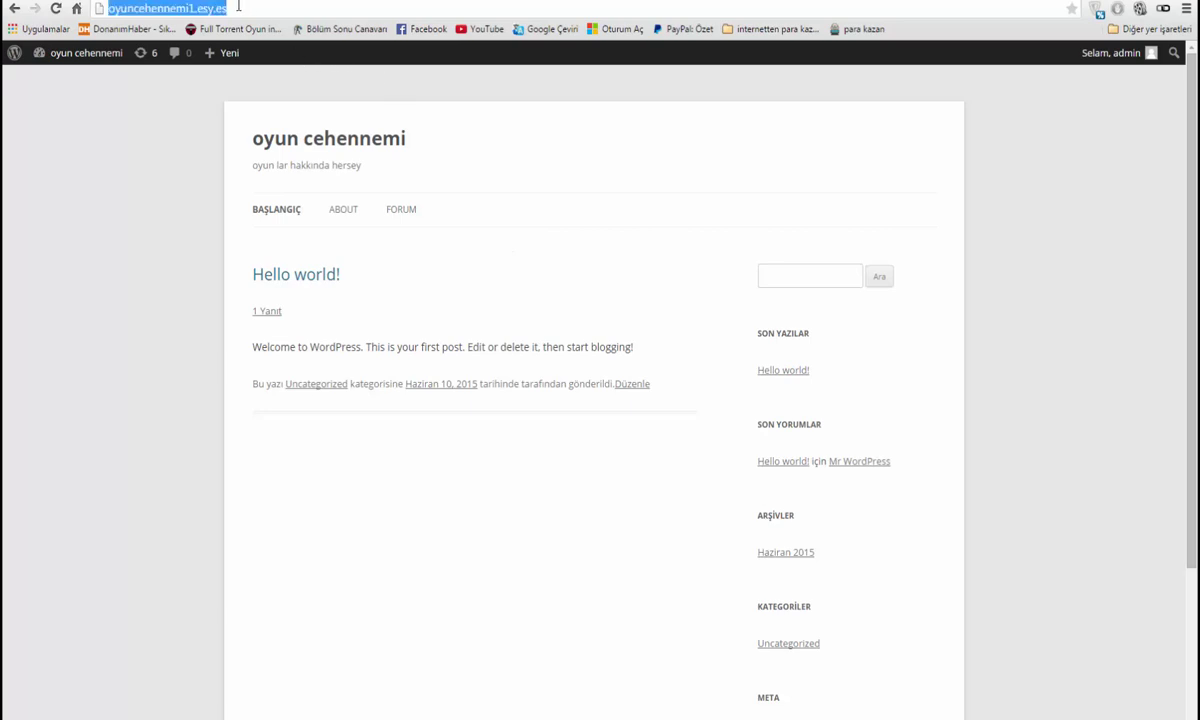
pyautogui.click(100, 9)
pyautogui.press('Escape')
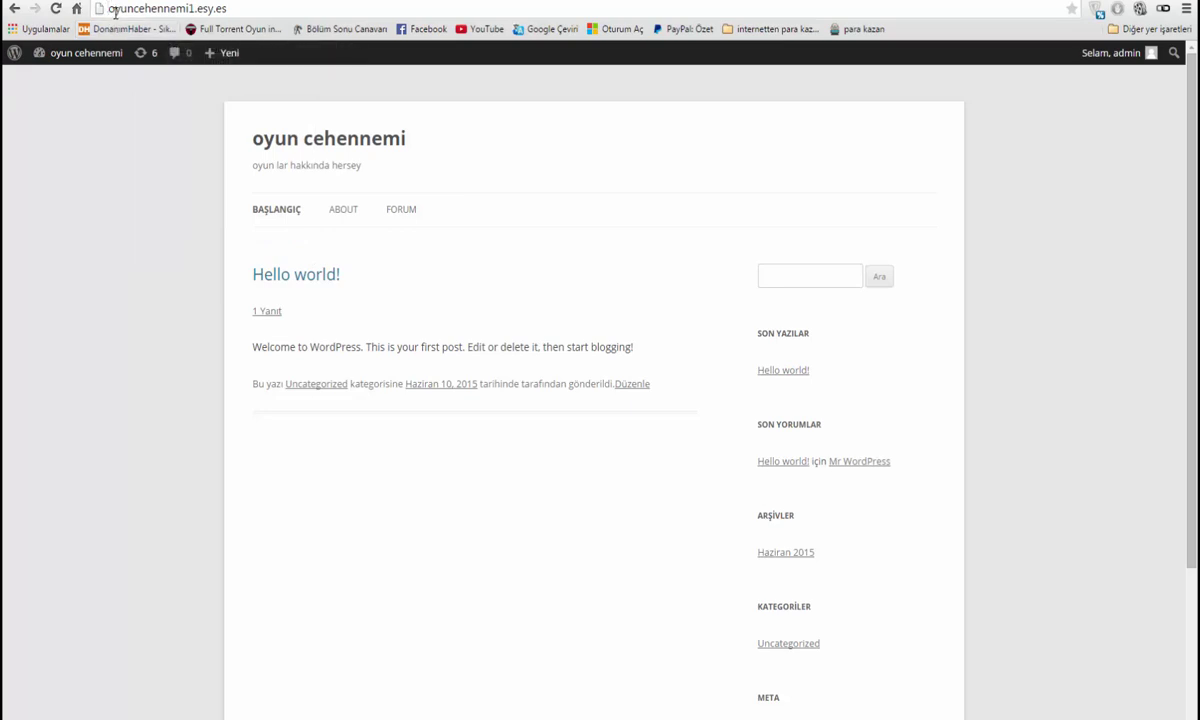
pyautogui.write('forum')
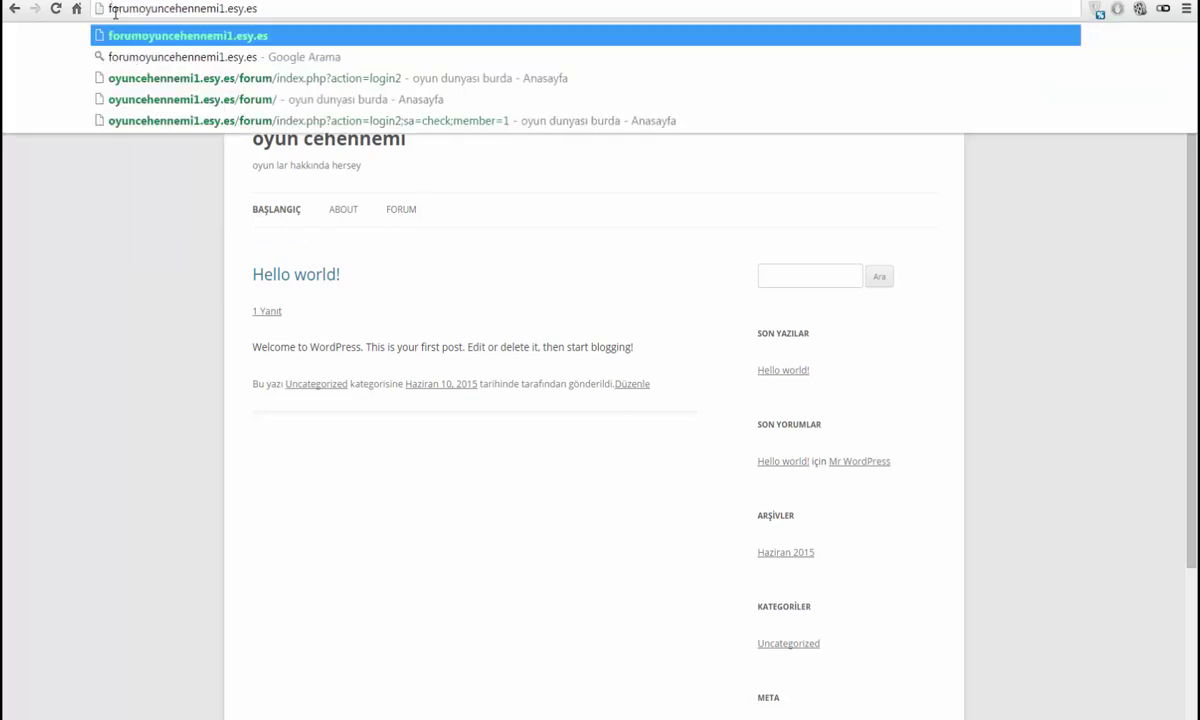
pyautogui.write('.')
pyautogui.press('Return')
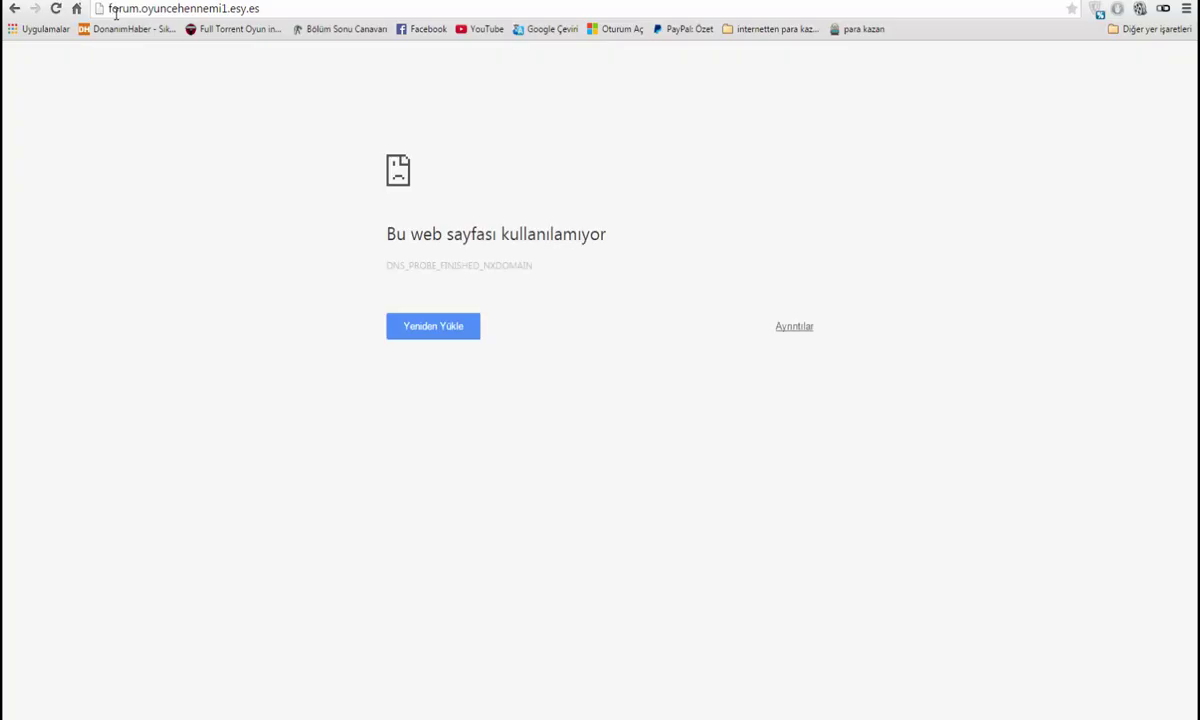
pyautogui.click(139, 8)
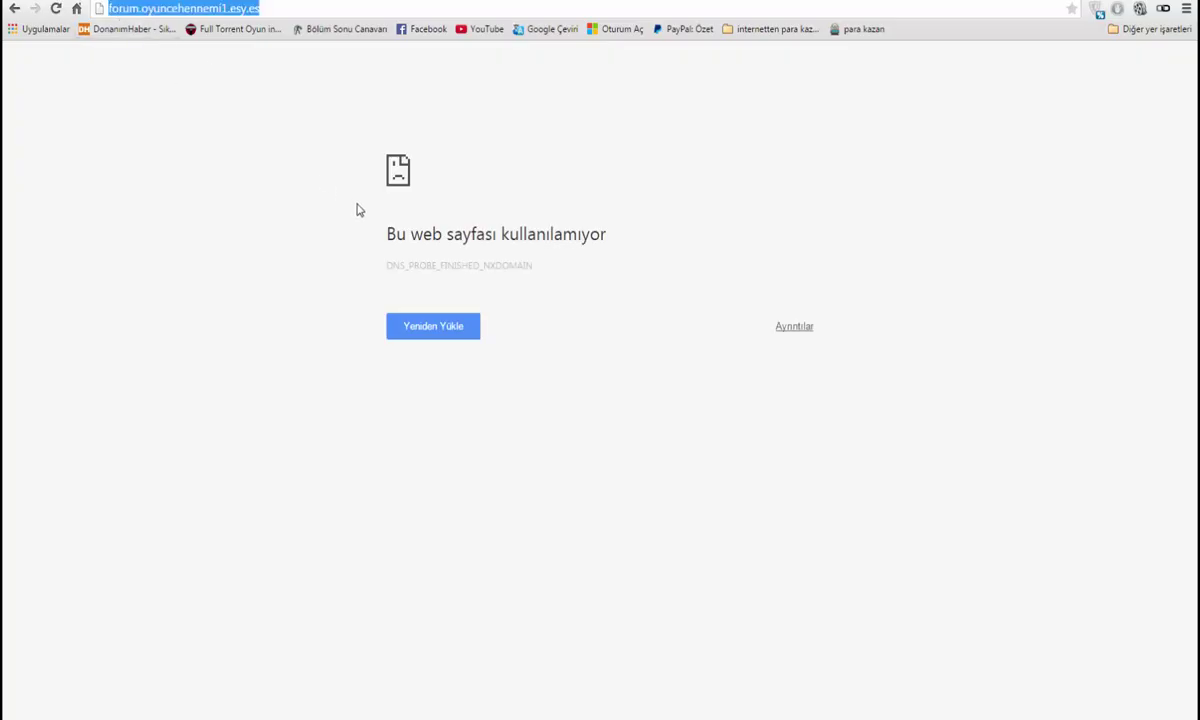
pyautogui.click(425, 336)
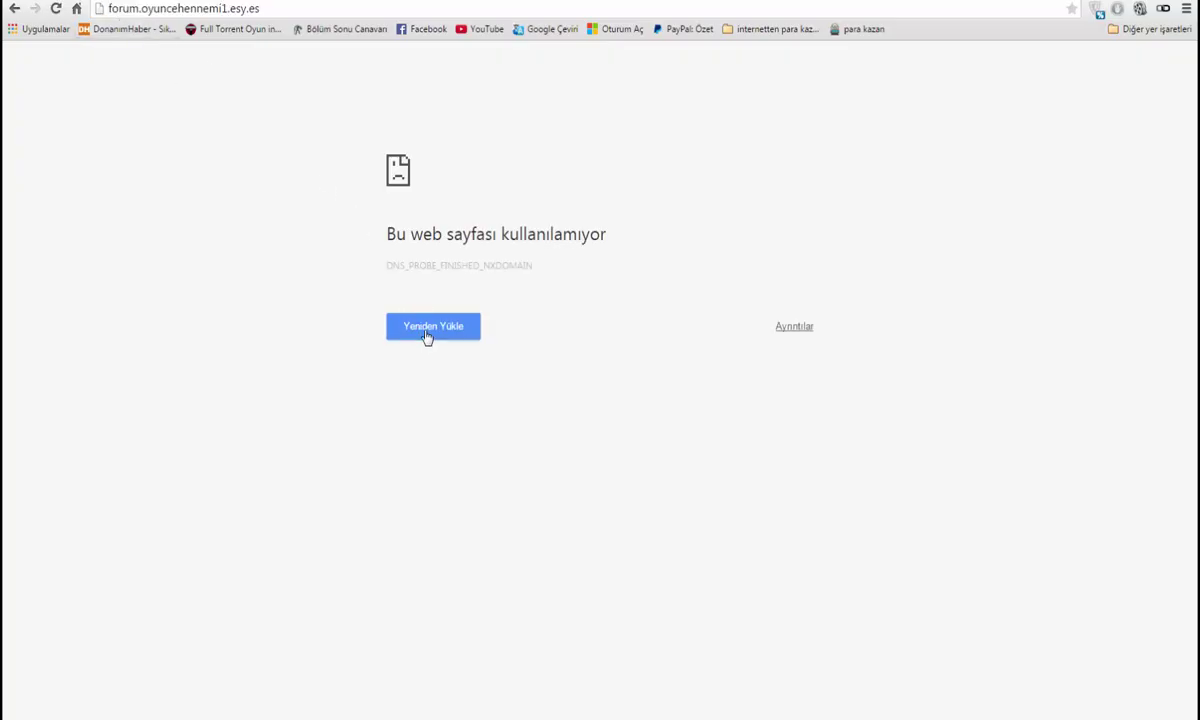
pyautogui.click(271, 7)
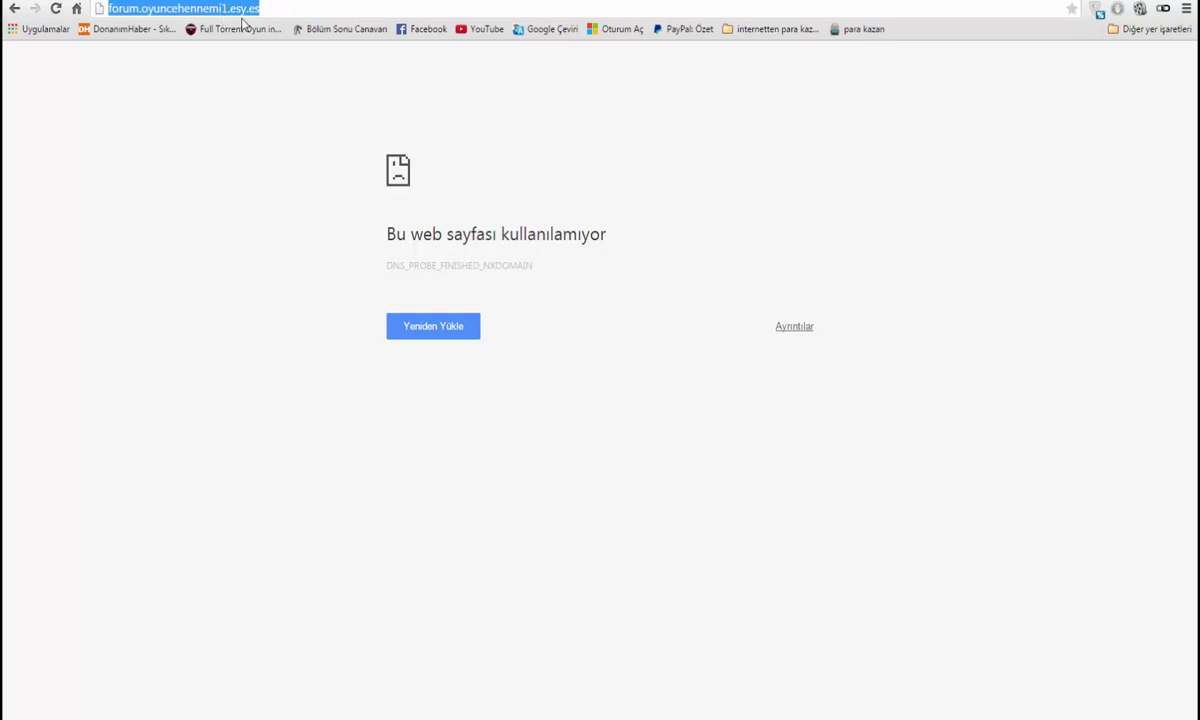
pyautogui.click(266, 8)
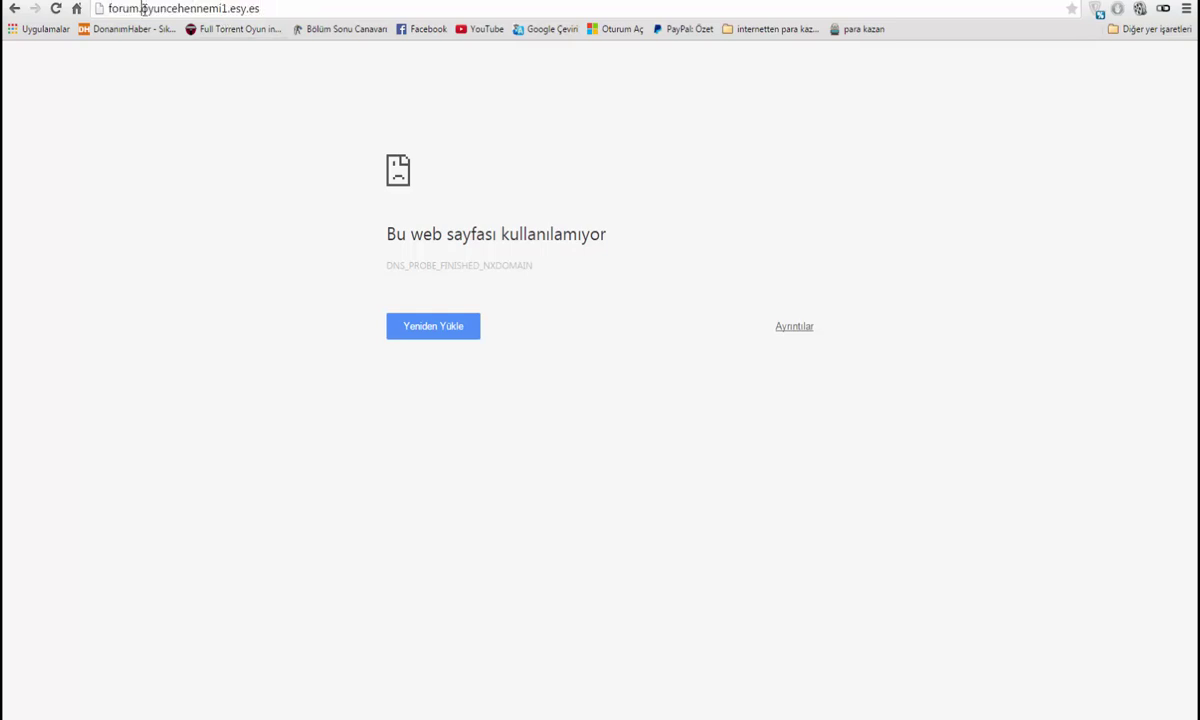
pyautogui.moveTo(143, 8); pyautogui.dragTo(77, 14)
pyautogui.press('BackSpace')
pyautogui.press('Return')
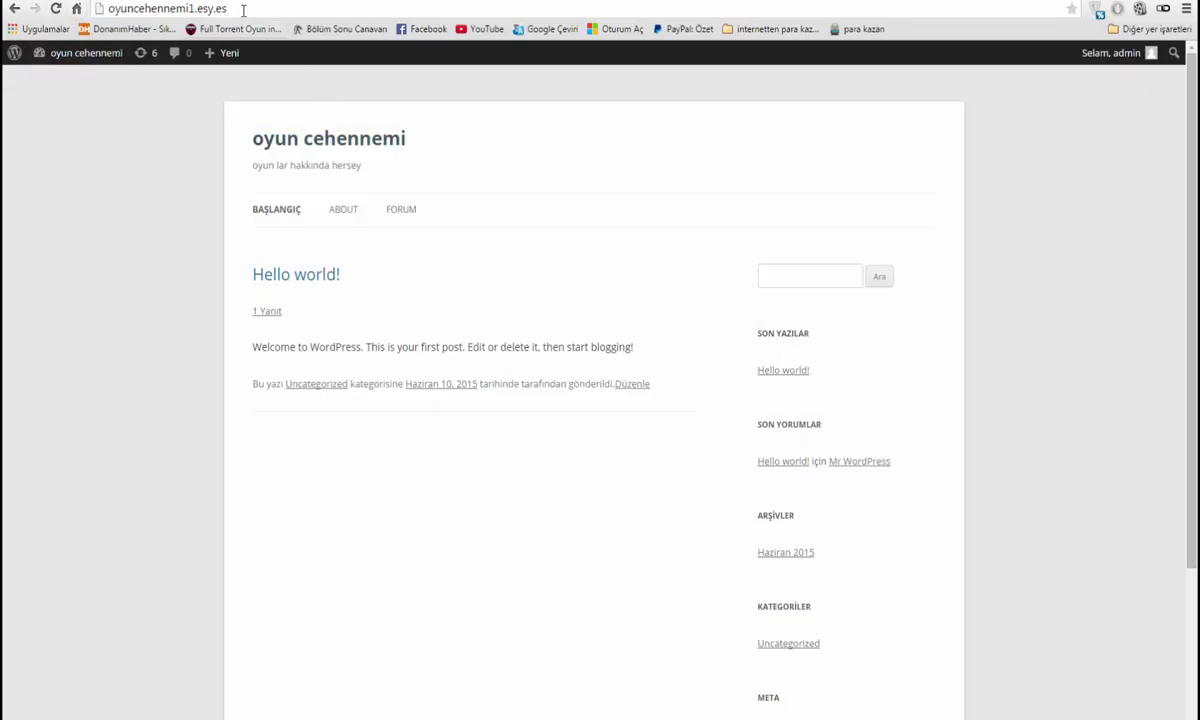
pyautogui.click(241, 10)
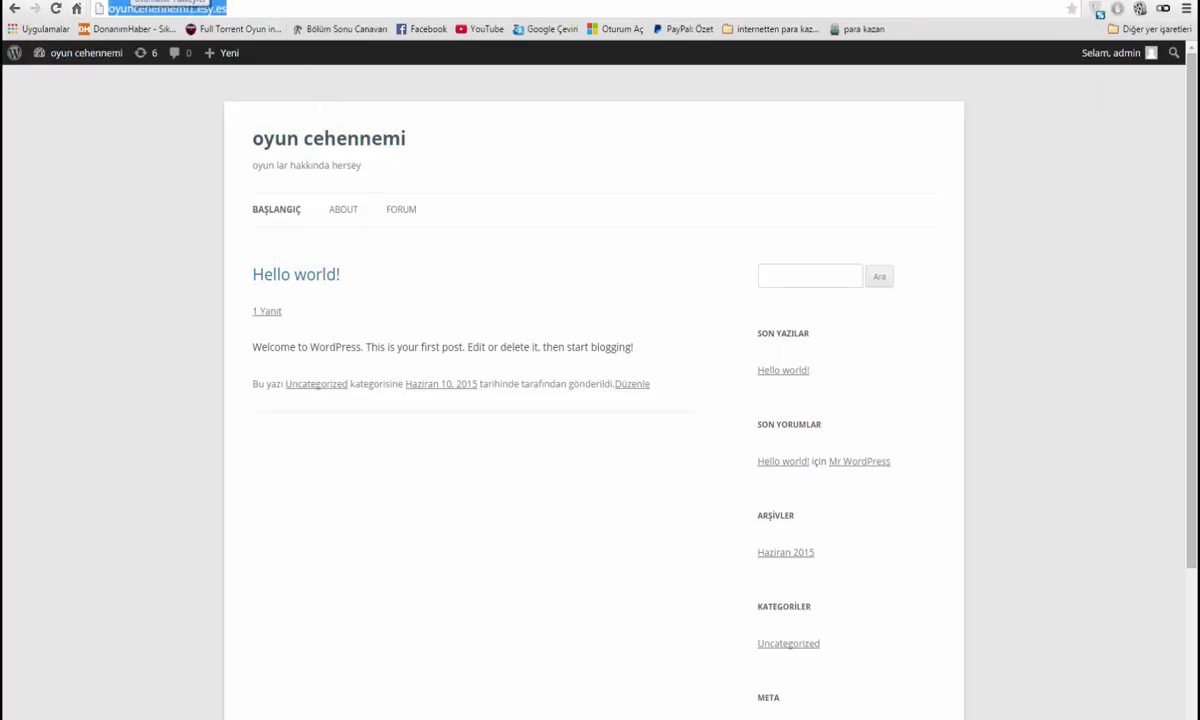
# Switch to the cPanel tab and open the Alt Alan Adları subdomains page
pyautogui.hotkey('ctrl', 'Tab')
pyautogui.scroll(-3, 496, 343)
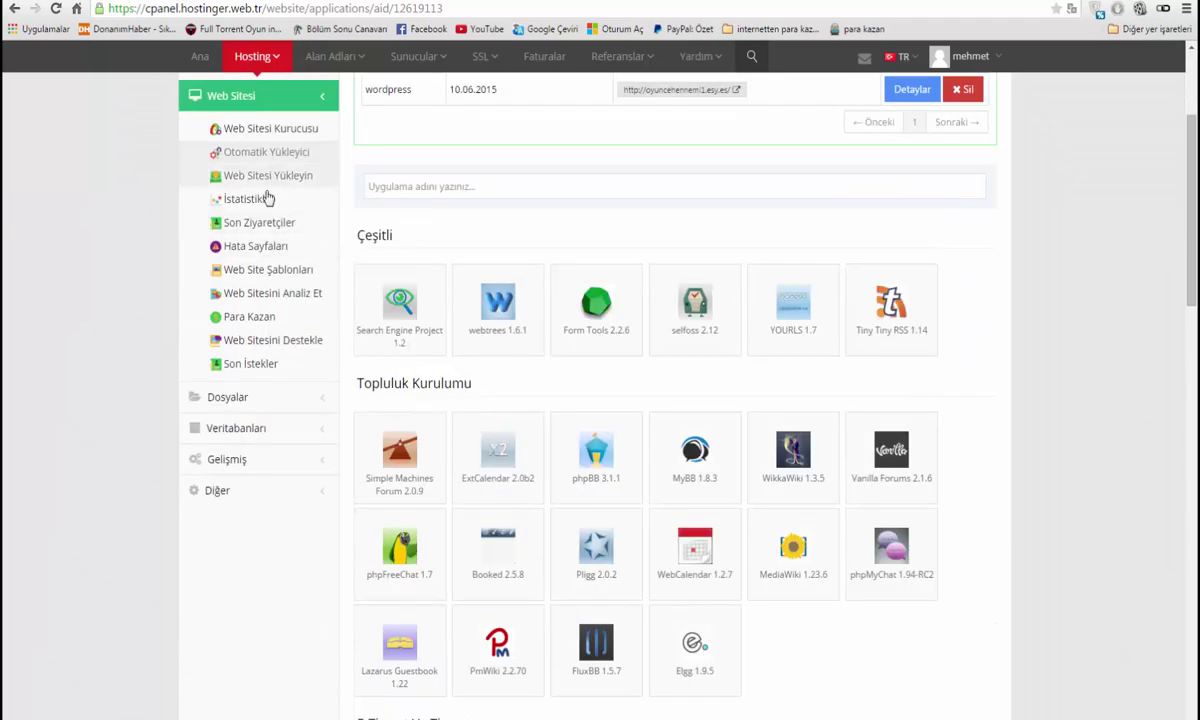
pyautogui.scroll(-2, 290, 320)
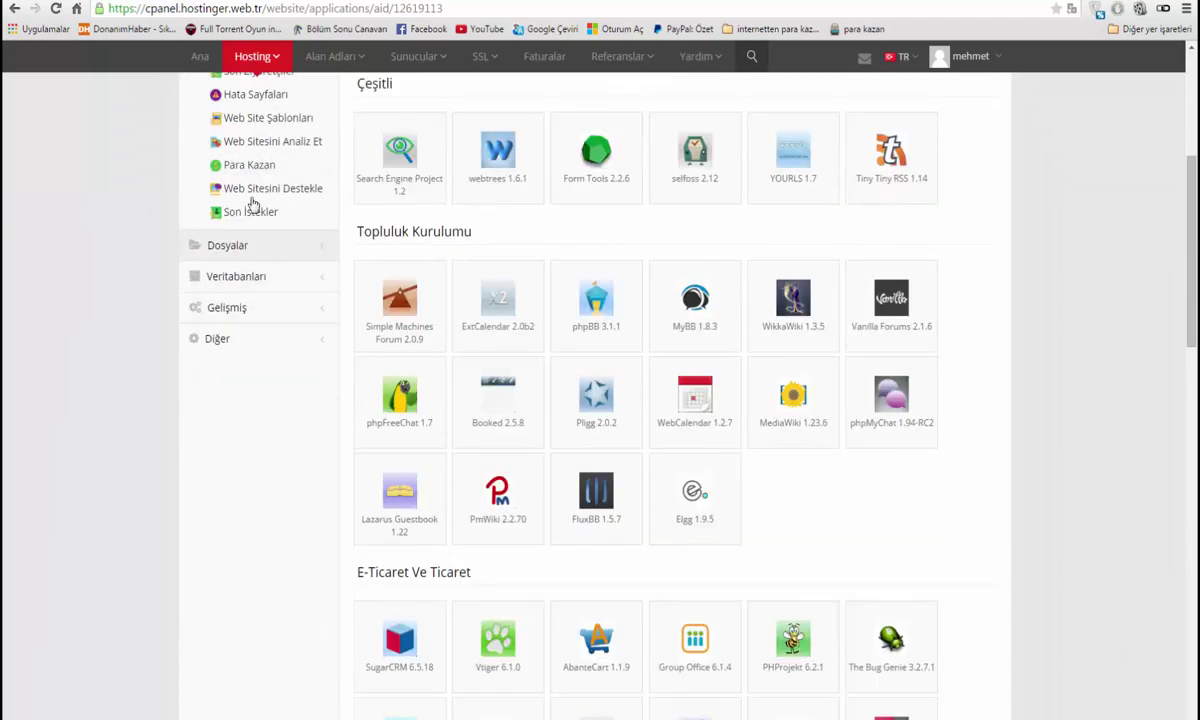
pyautogui.scroll(3, 249, 203)
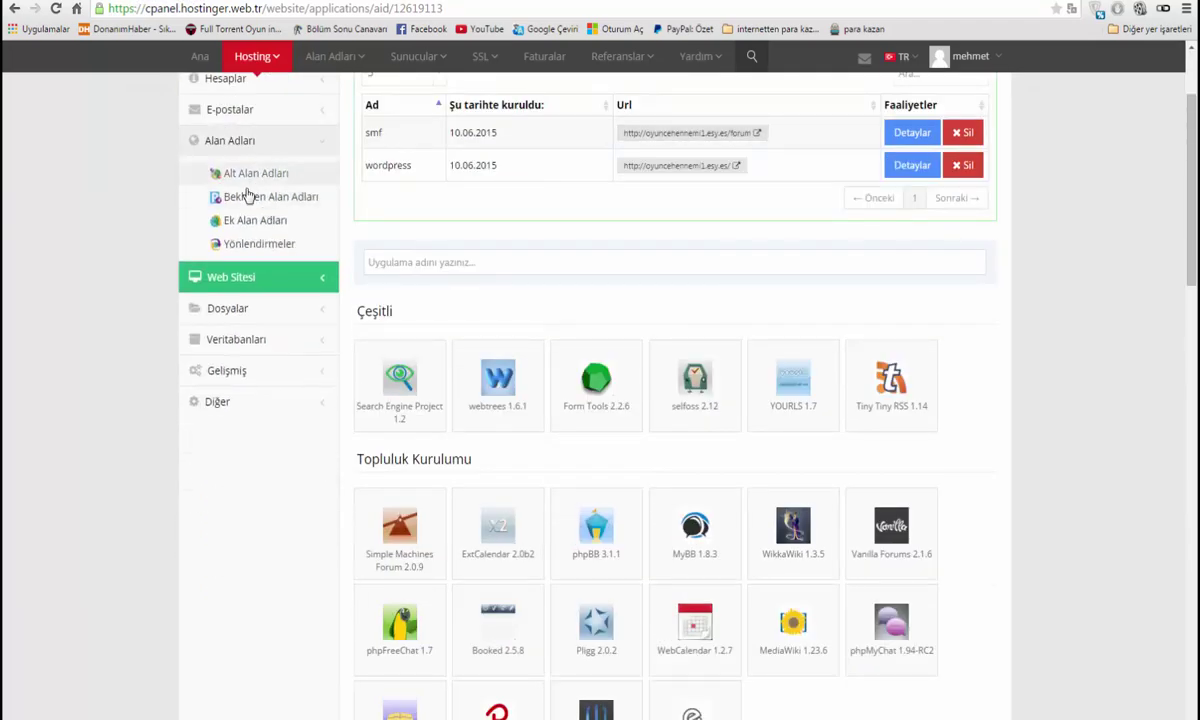
pyautogui.click(238, 173)
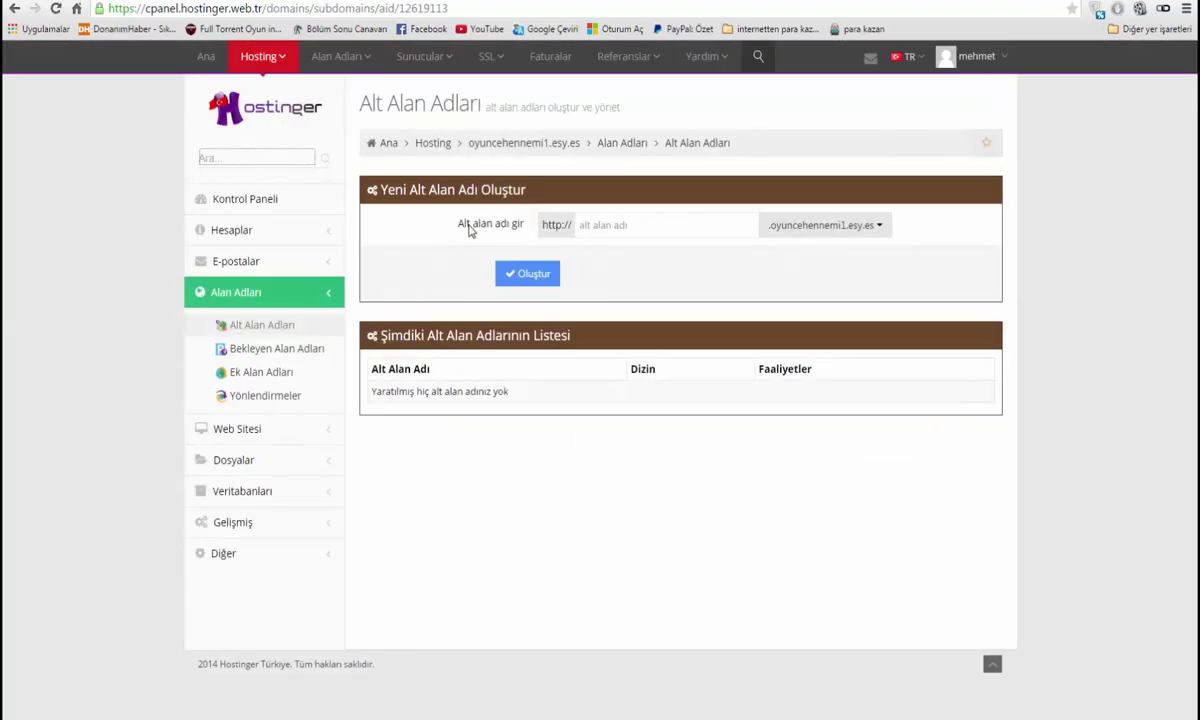
# Create the 'forum' subdomain and open the new forum.oyuncehennemi1.esy.es link
pyautogui.click(580, 228)
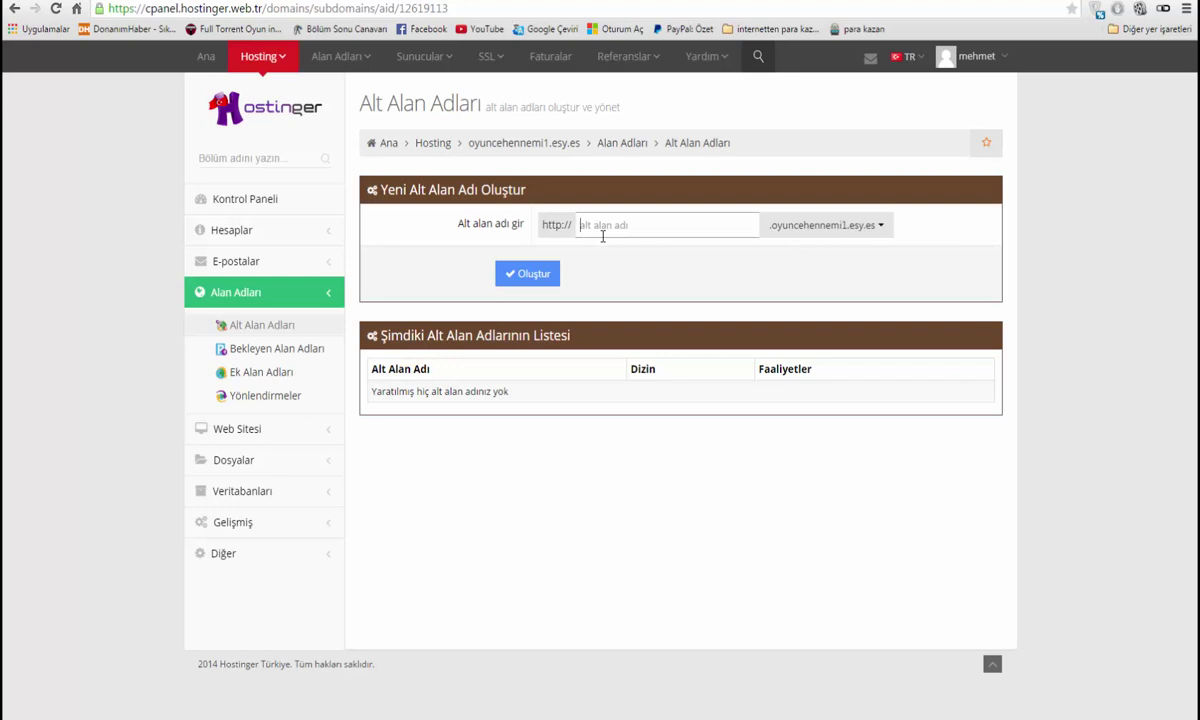
pyautogui.write('forum')
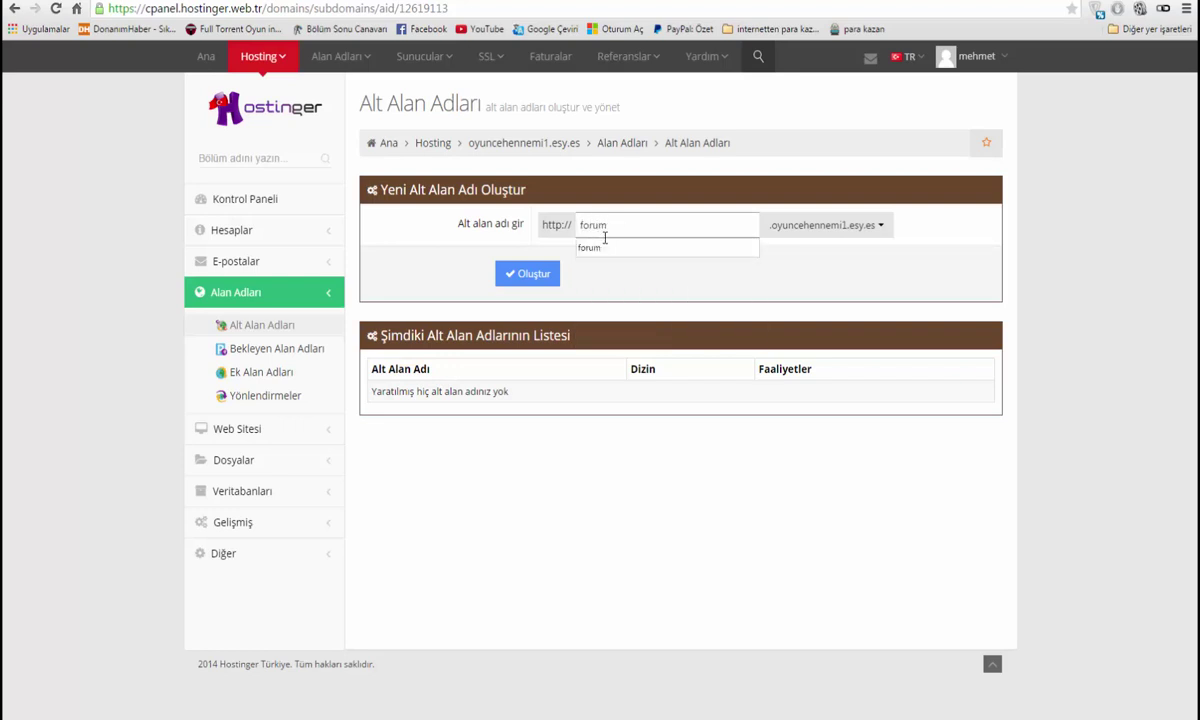
pyautogui.click(598, 247)
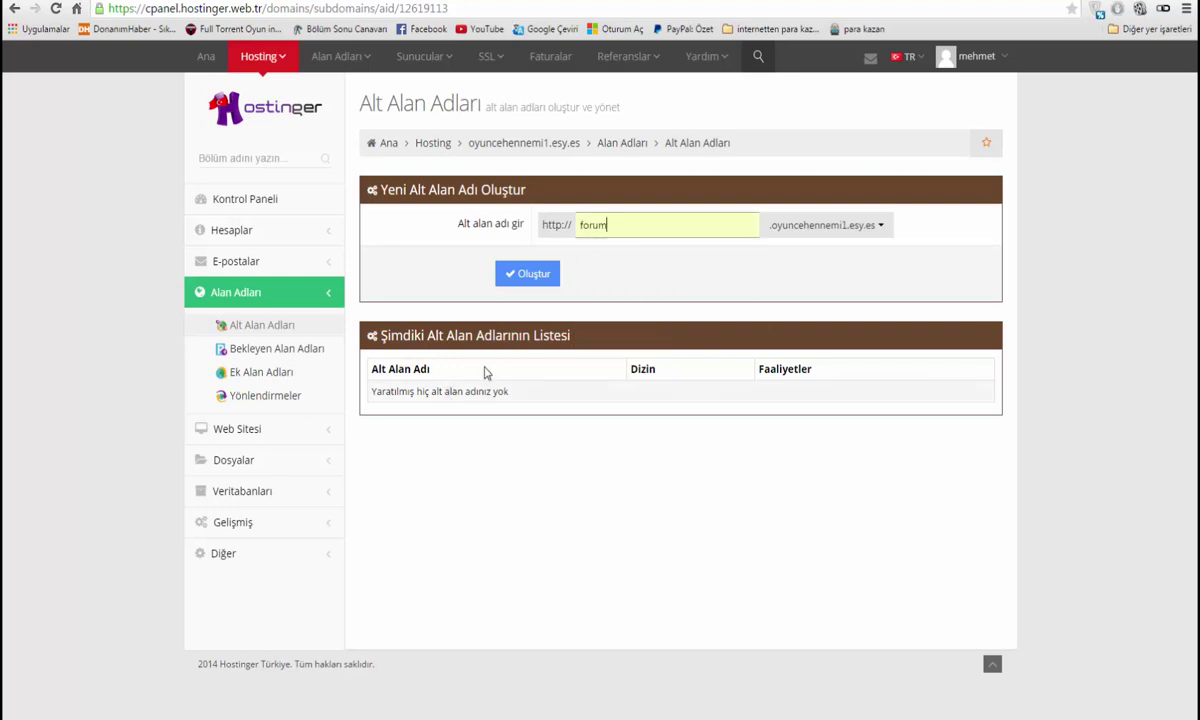
pyautogui.click(509, 272)
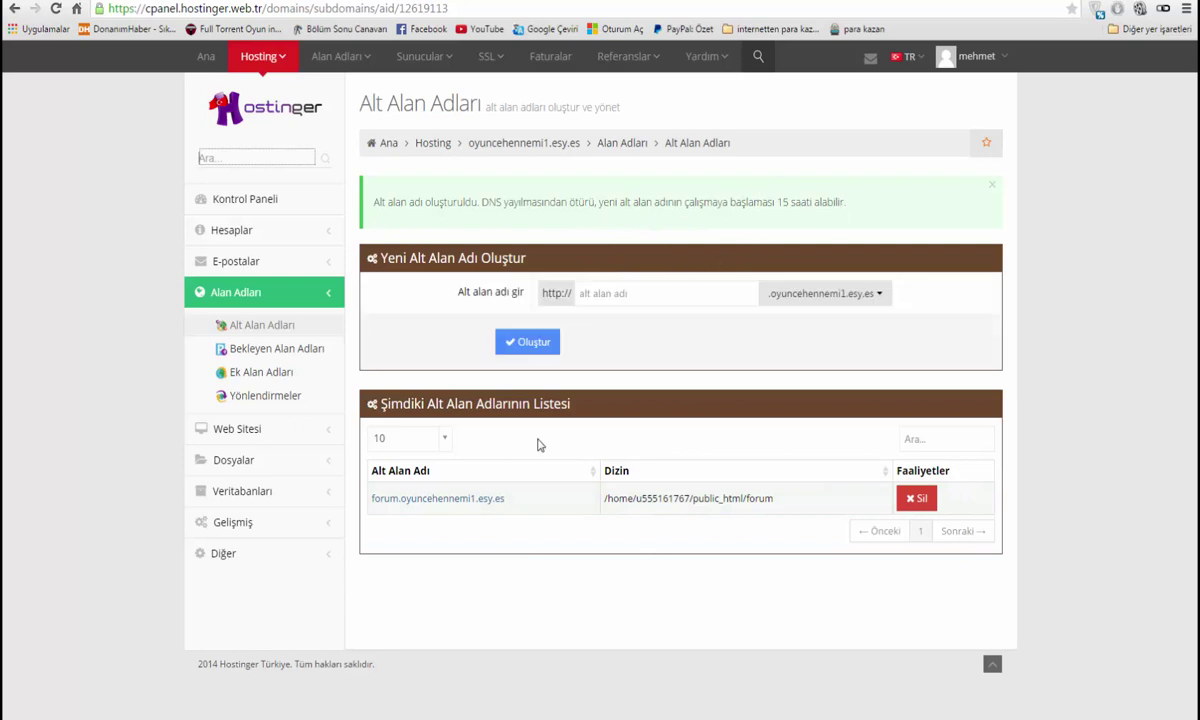
pyautogui.click(455, 498)
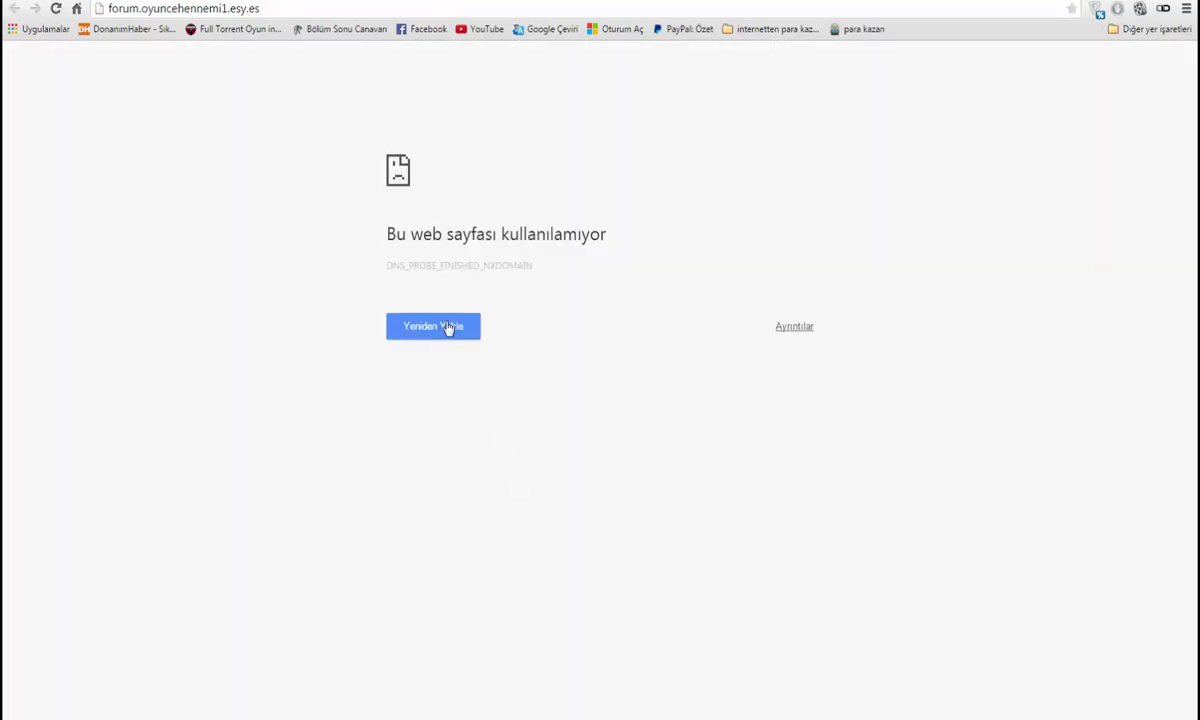
# Retry loading forum.oyuncehennemi1.esy.es, which still returns a DNS error
pyautogui.click(446, 328)
pyautogui.click(437, 330)
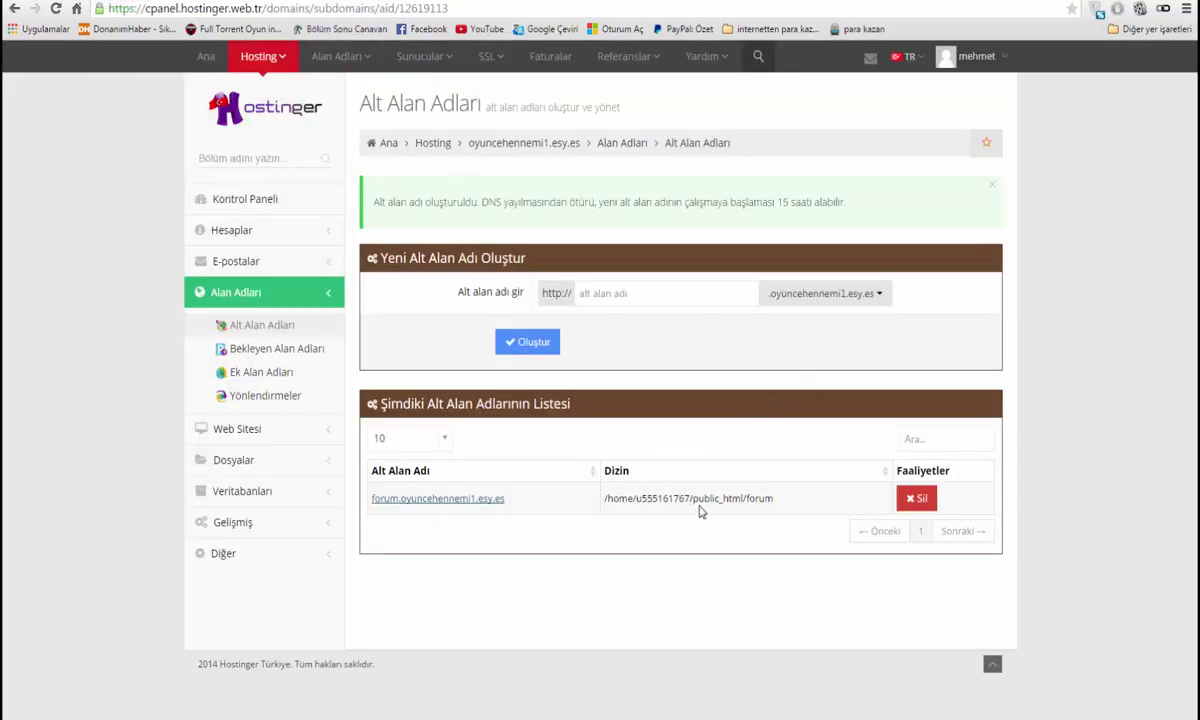
pyautogui.moveTo(745, 500); pyautogui.dragTo(795, 497)
pyautogui.click(793, 503)
pyautogui.click(437, 498)
# Remove the 'forum.' prefix from the address and load oyuncehennemi1.esy.es
pyautogui.click(266, 12)
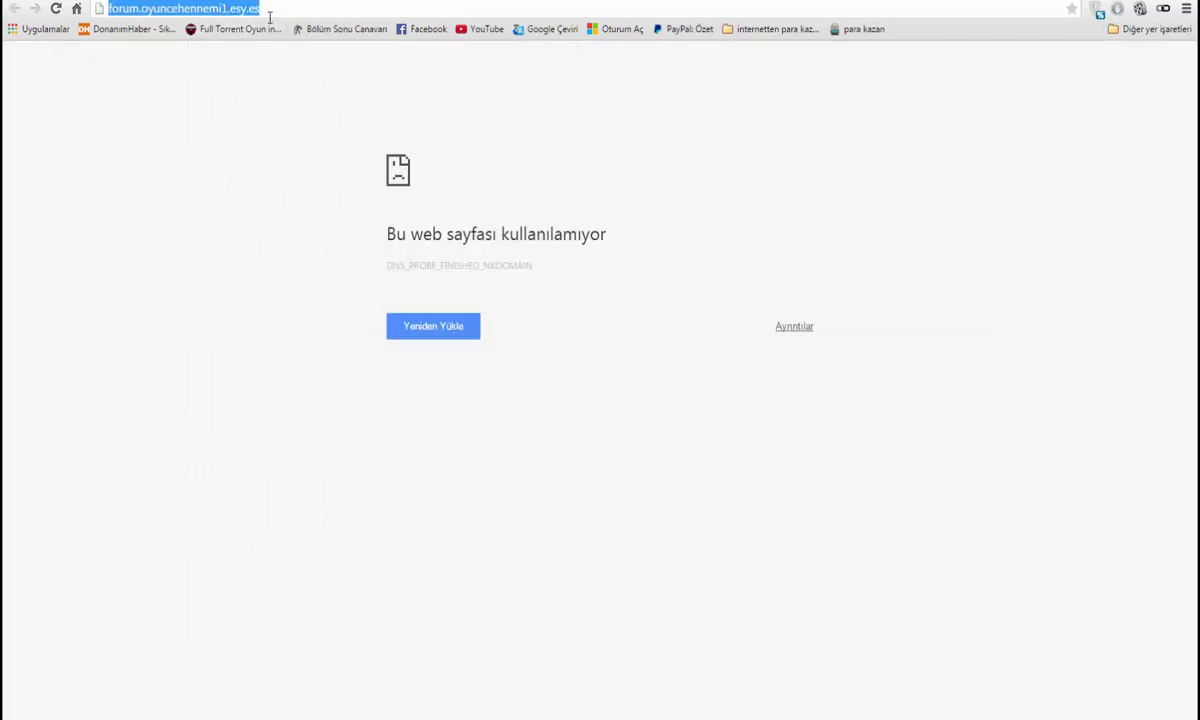
pyautogui.click(265, 12)
pyautogui.moveTo(141, 8); pyautogui.dragTo(98, 13)
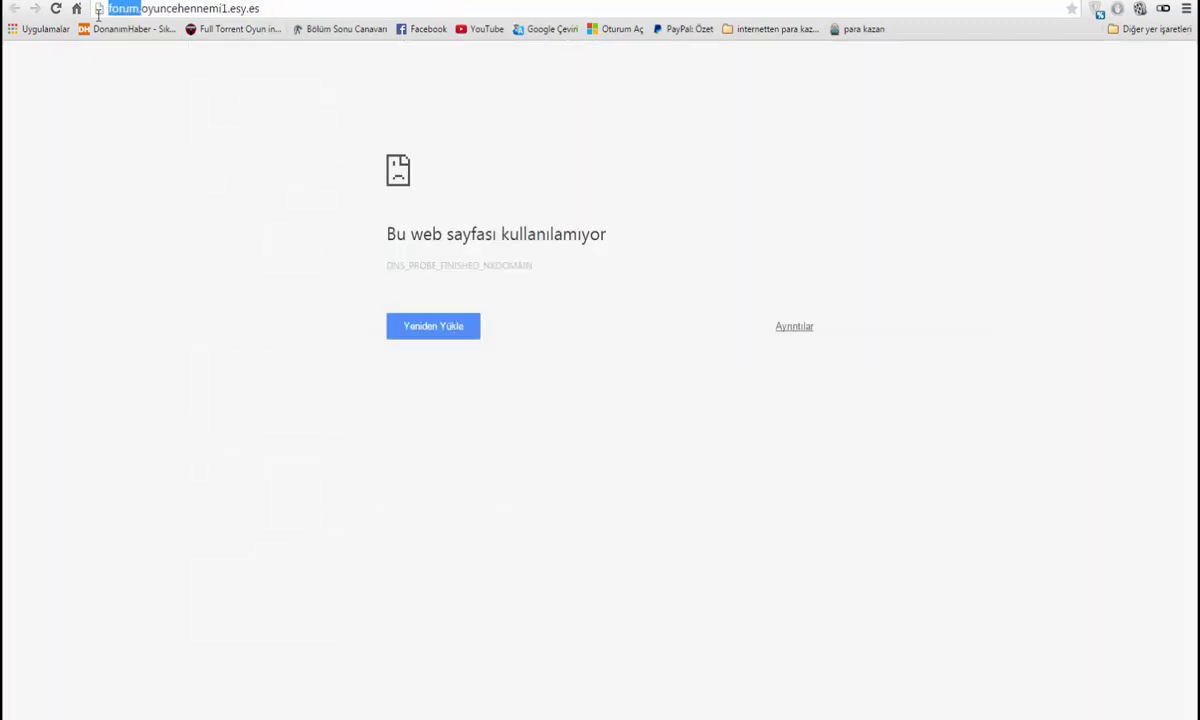
pyautogui.press('BackSpace')
pyautogui.press('Return')
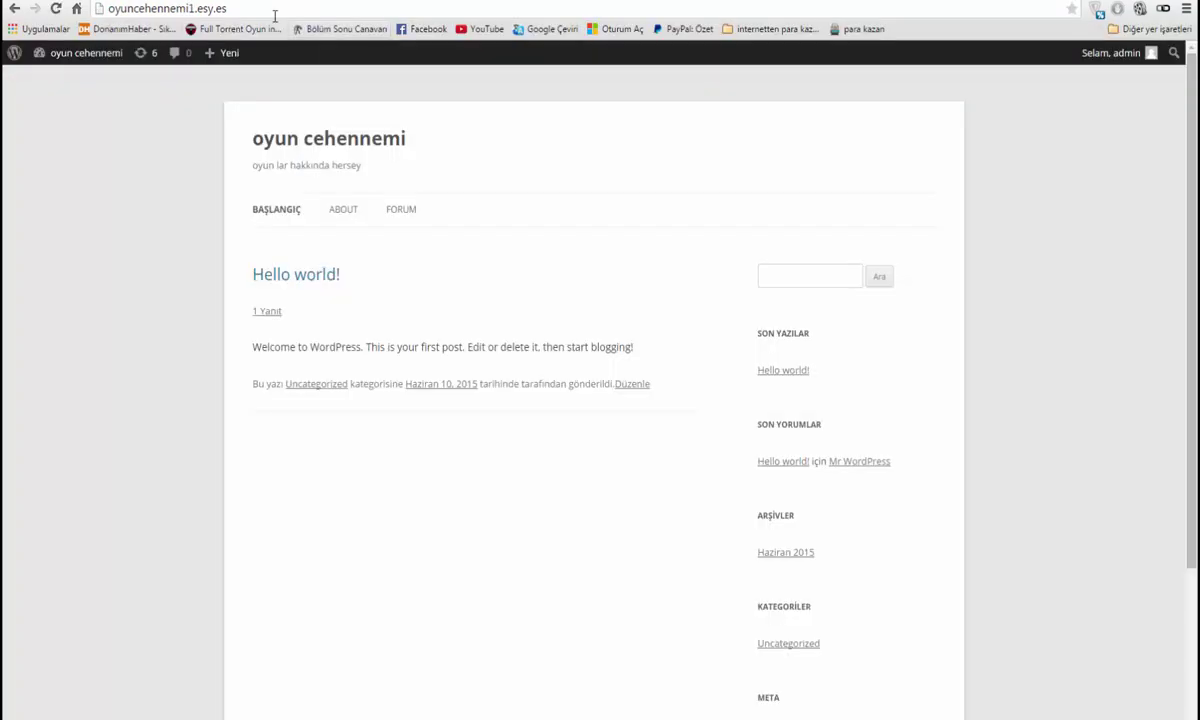
# Append /forum to the site address to load oyuncehennemi1.esy.es/forum
pyautogui.click(274, 15)
pyautogui.click(274, 15)
pyautogui.click(270, 12)
pyautogui.click(228, 9)
pyautogui.write('/forum')
pyautogui.press('Return')
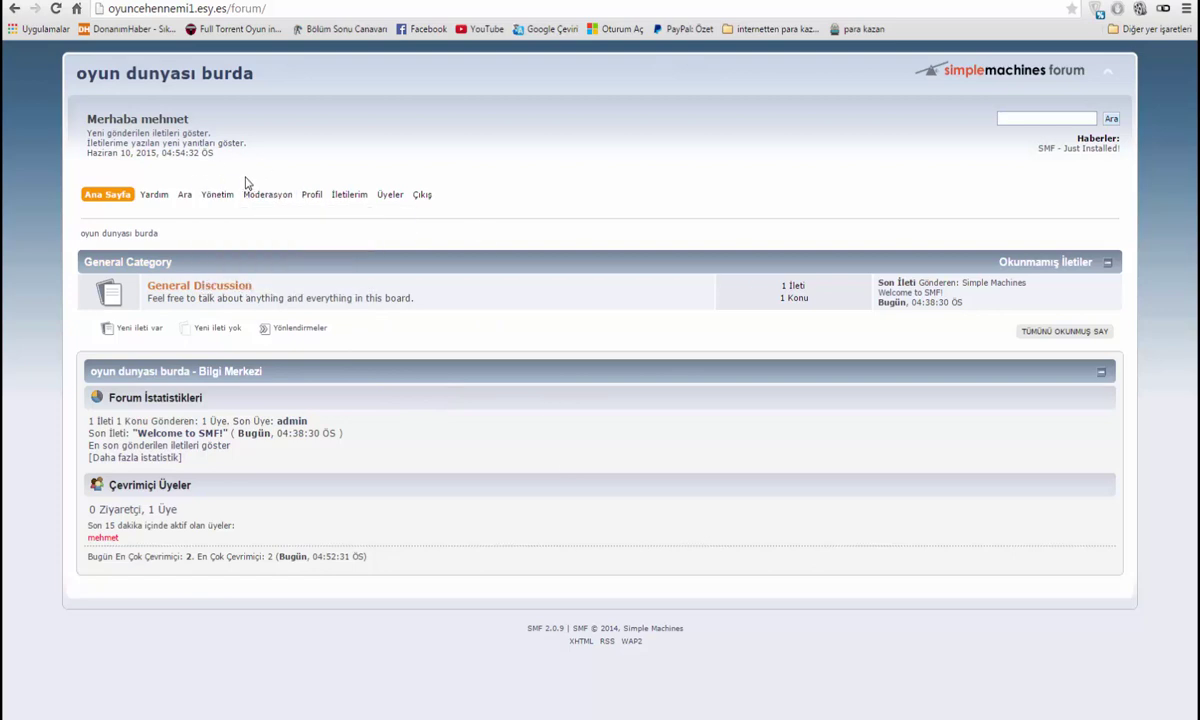
# Open the forum administration centre and look over the maintenance page
pyautogui.click(217, 194)
pyautogui.moveTo(222, 205)
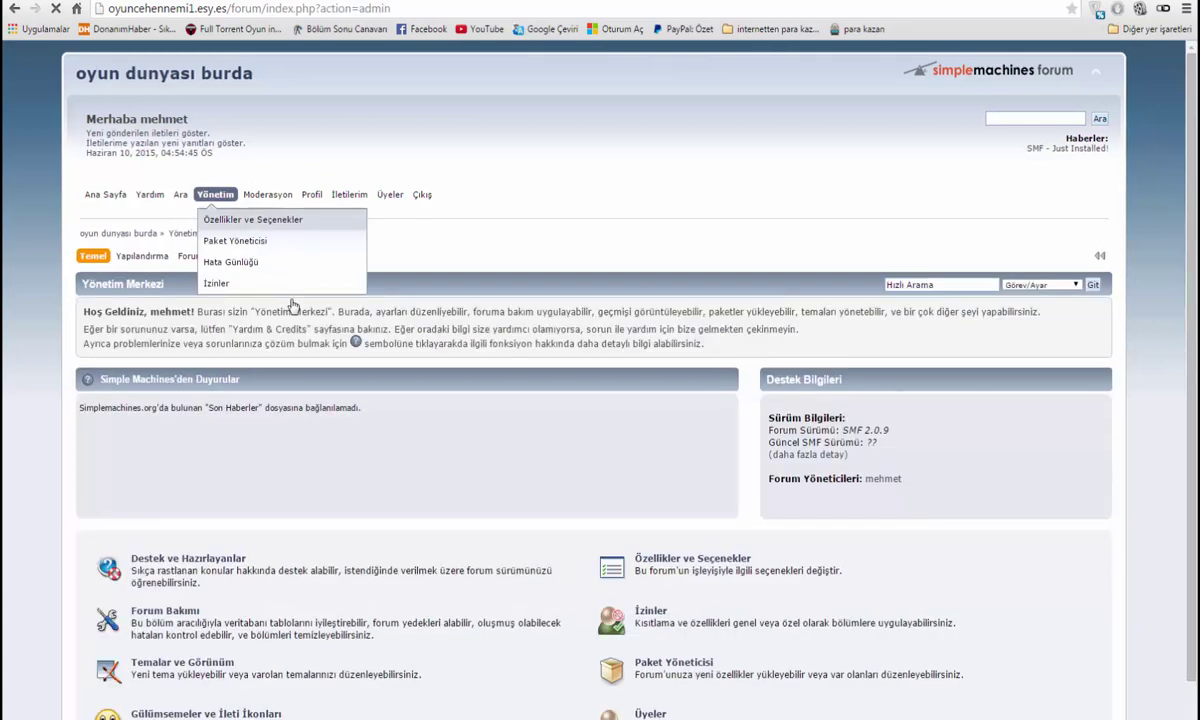
pyautogui.scroll(-1, 426, 388)
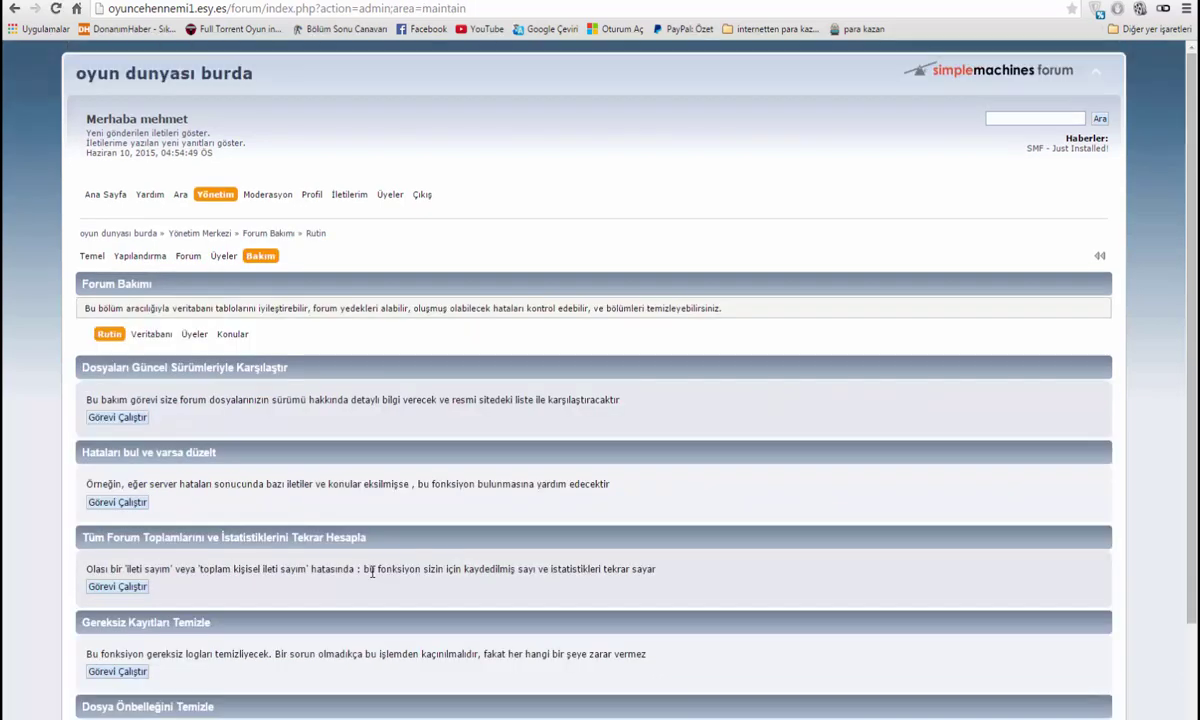
pyautogui.scroll(-2, 275, 448)
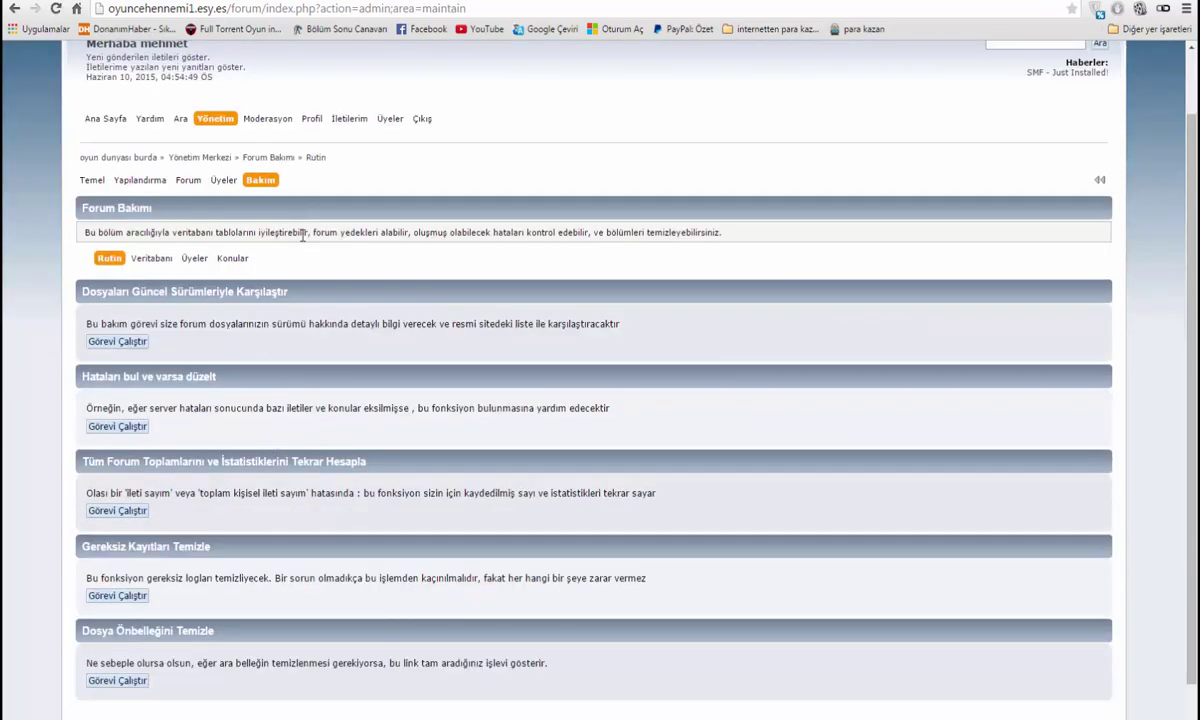
pyautogui.scroll(2, 350, 305)
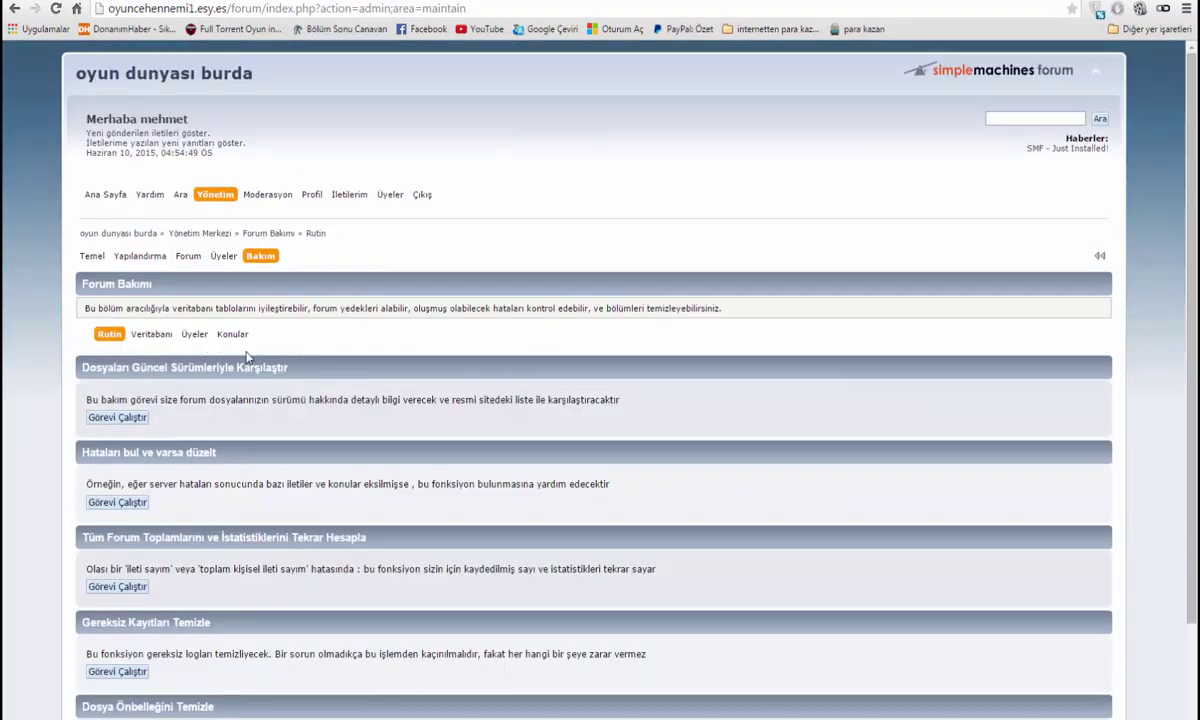
# Open the post and topic settings from the Forum admin menu
pyautogui.click(183, 252)
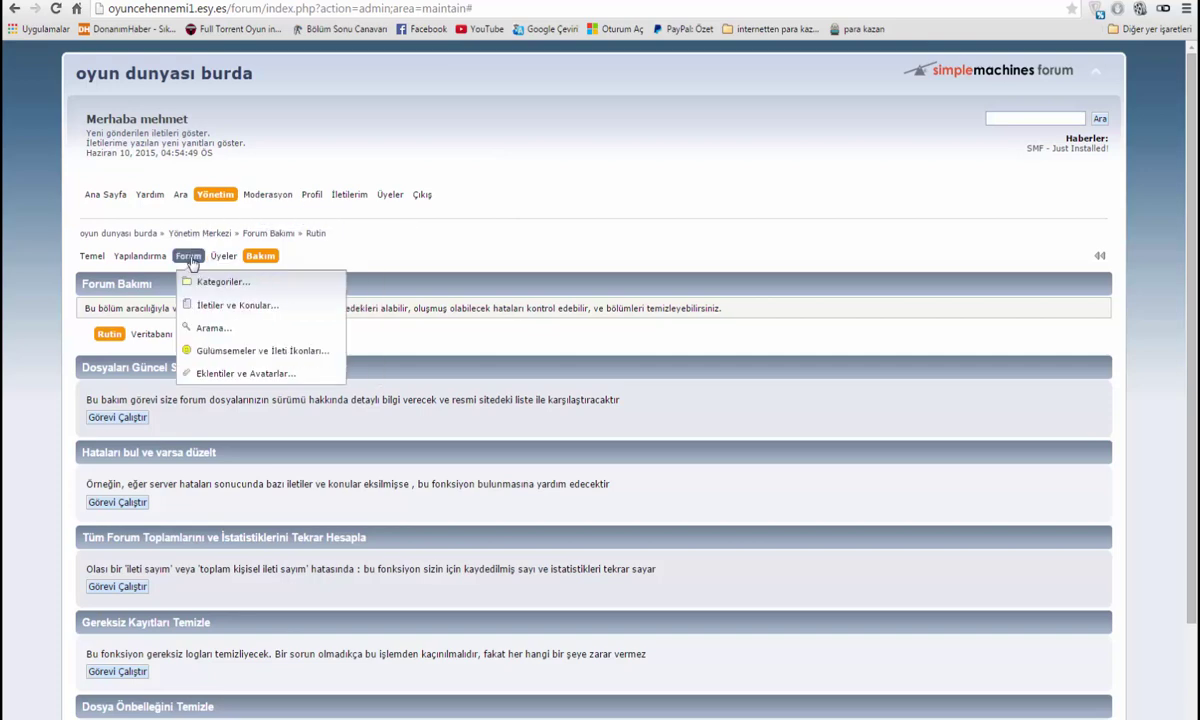
pyautogui.moveTo(249, 305)
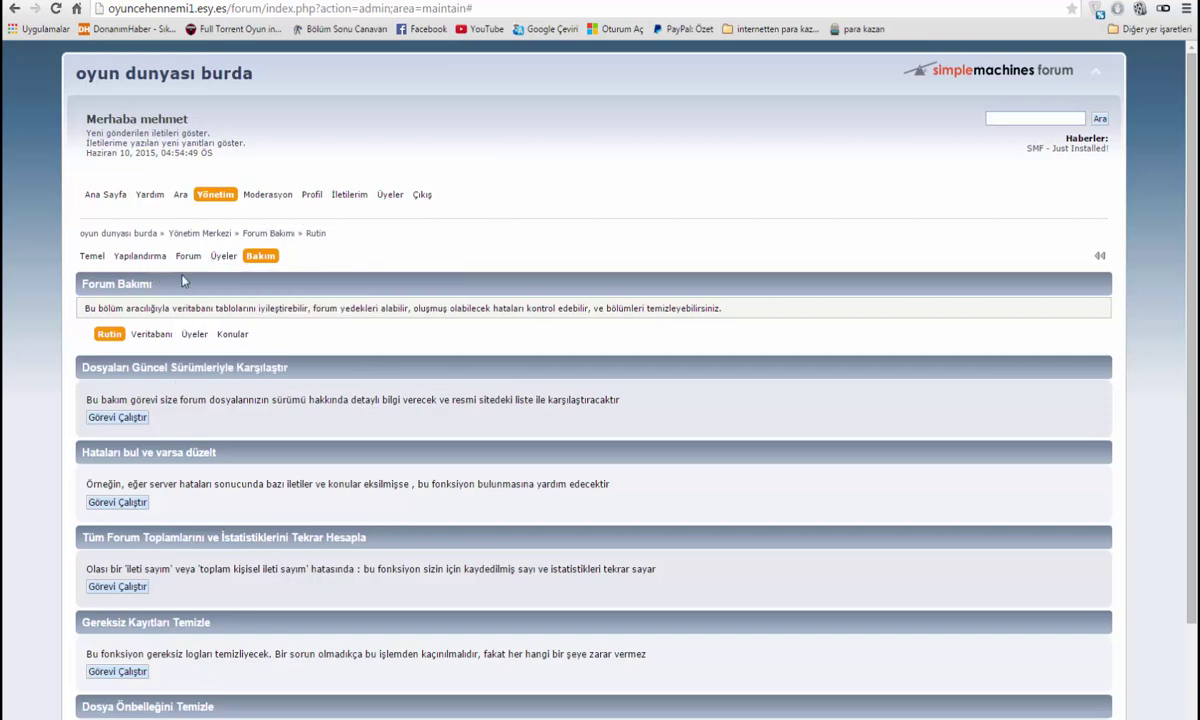
pyautogui.moveTo(188, 256)
pyautogui.moveTo(205, 290)
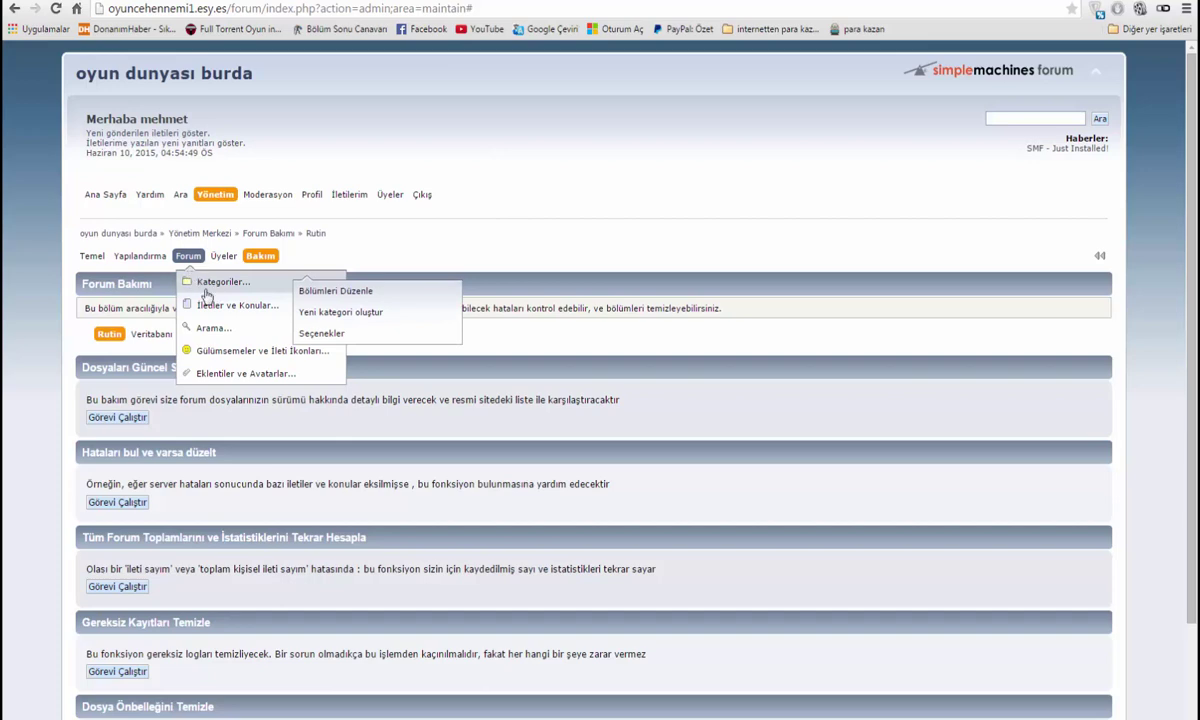
pyautogui.moveTo(230, 328)
pyautogui.click(330, 333)
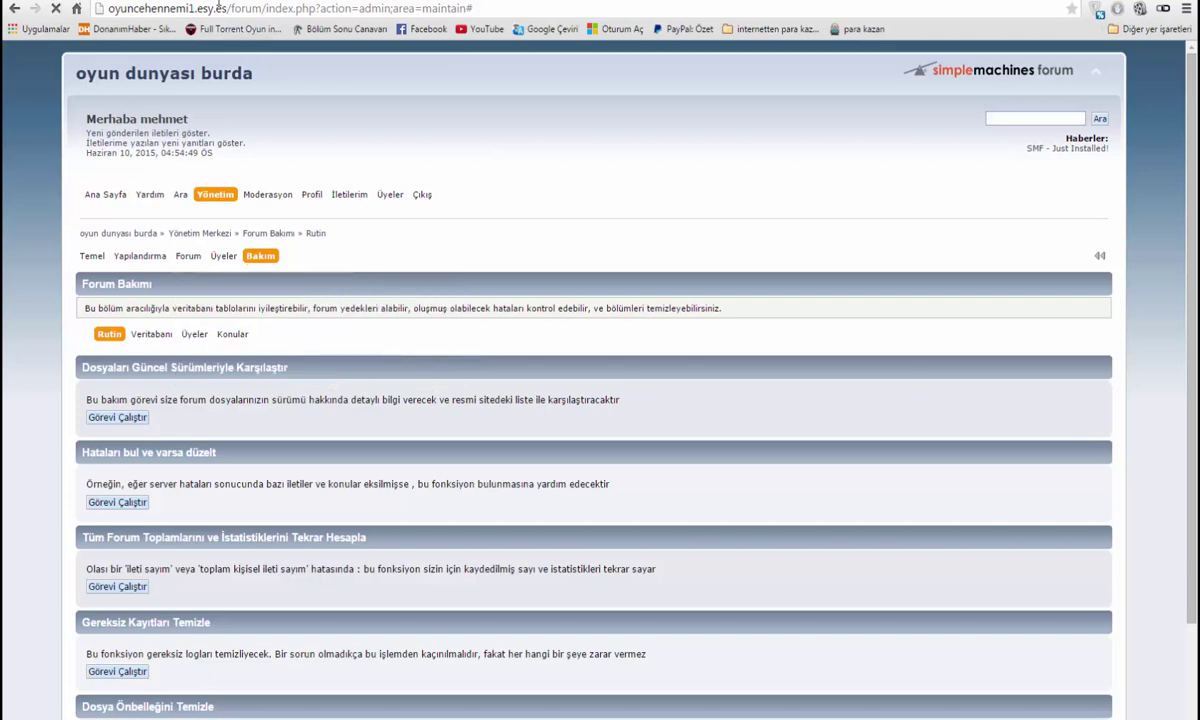
# Scroll through the Post Settings page with its 20000-character message limit
pyautogui.scroll(-3, 393, 316)
pyautogui.scroll(3, 305, 281)
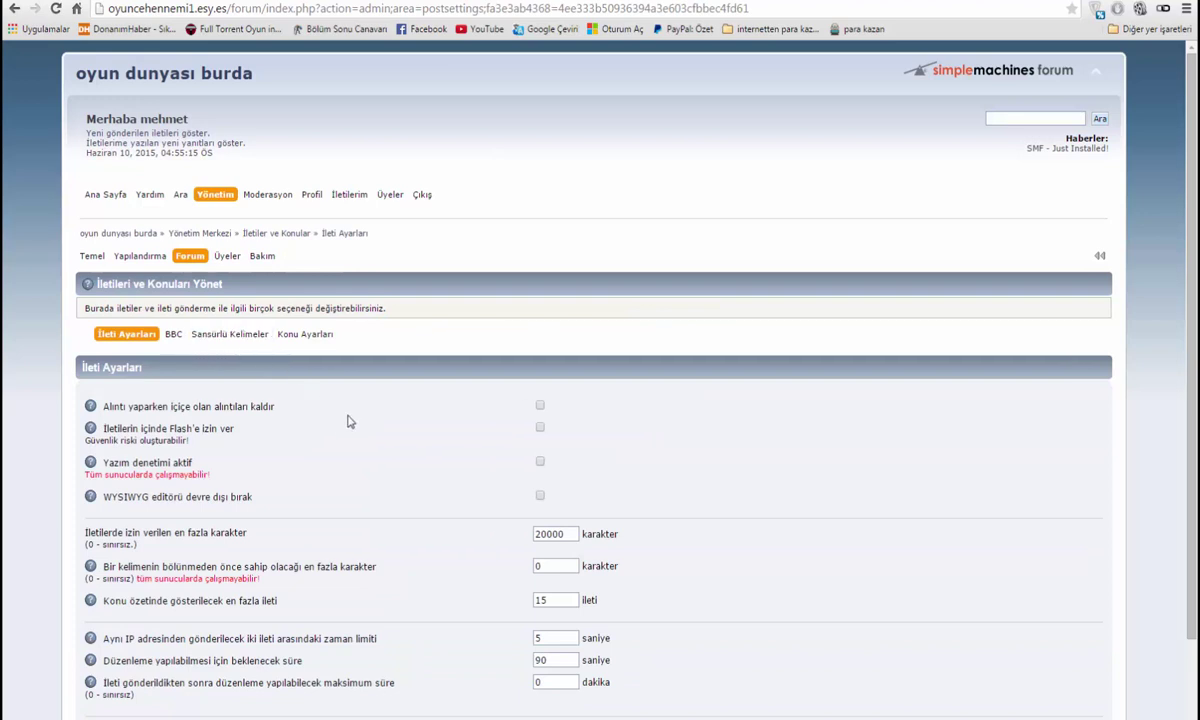
pyautogui.scroll(-1, 379, 420)
pyautogui.scroll(1, 380, 410)
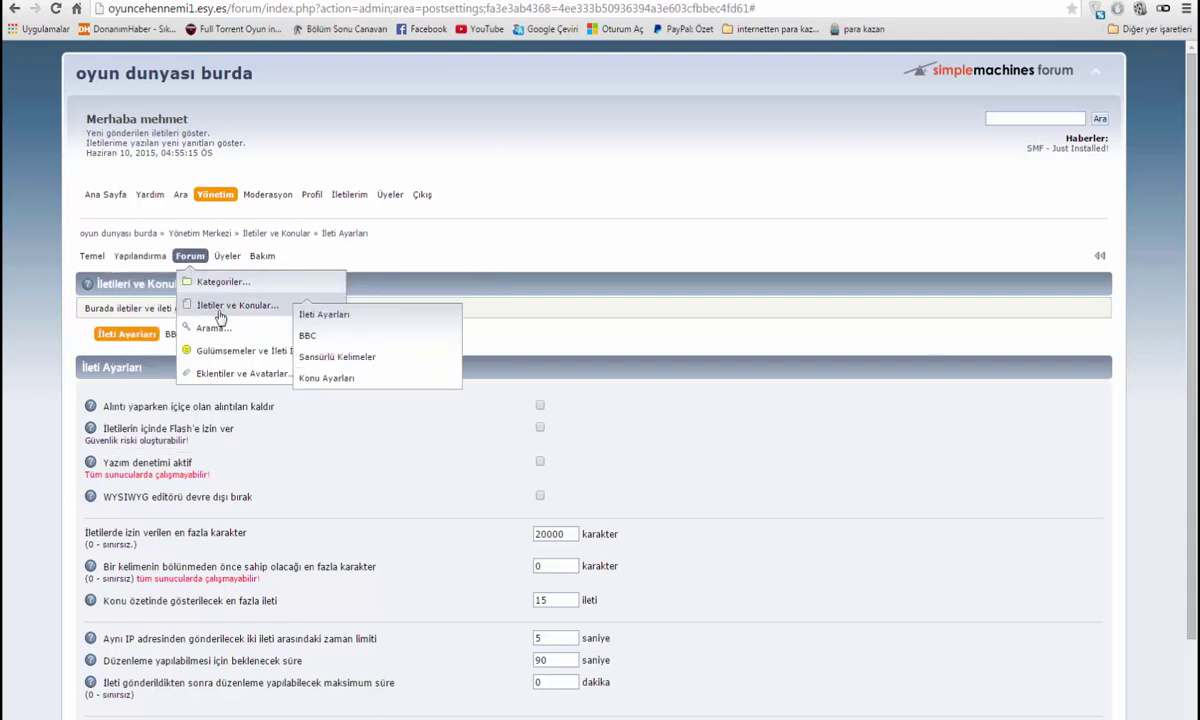
pyautogui.moveTo(216, 280)
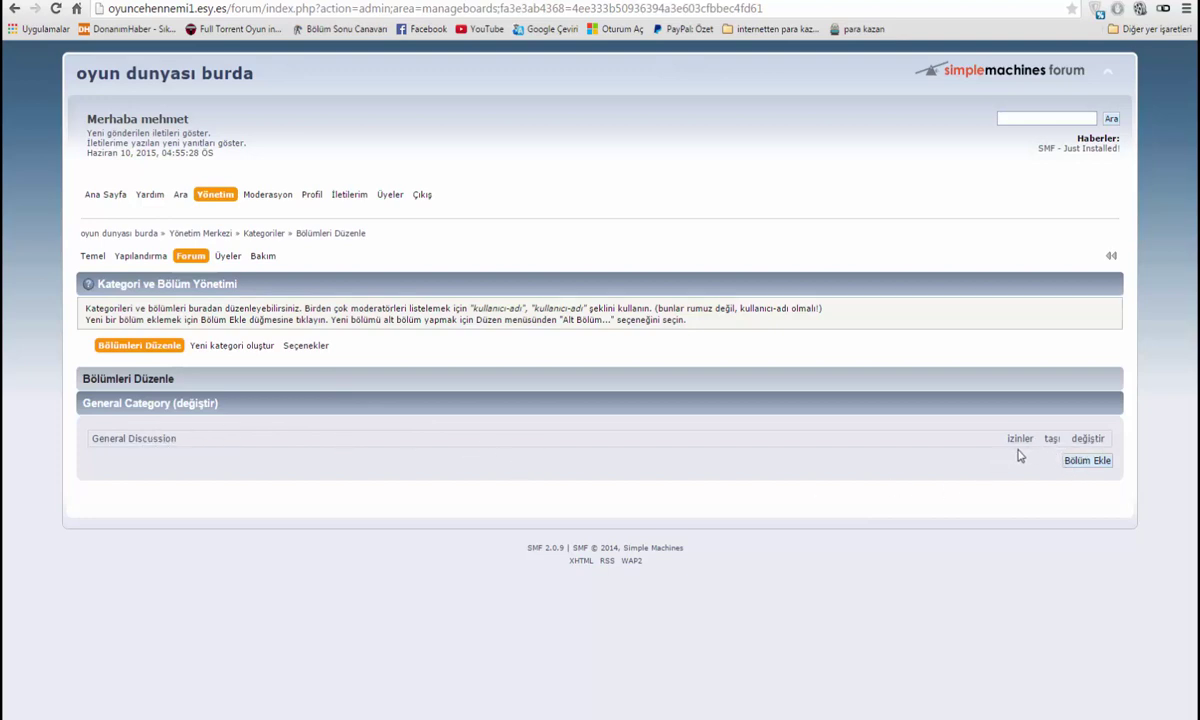
# Open the edit form for the General Discussion board
pyautogui.click(140, 440)
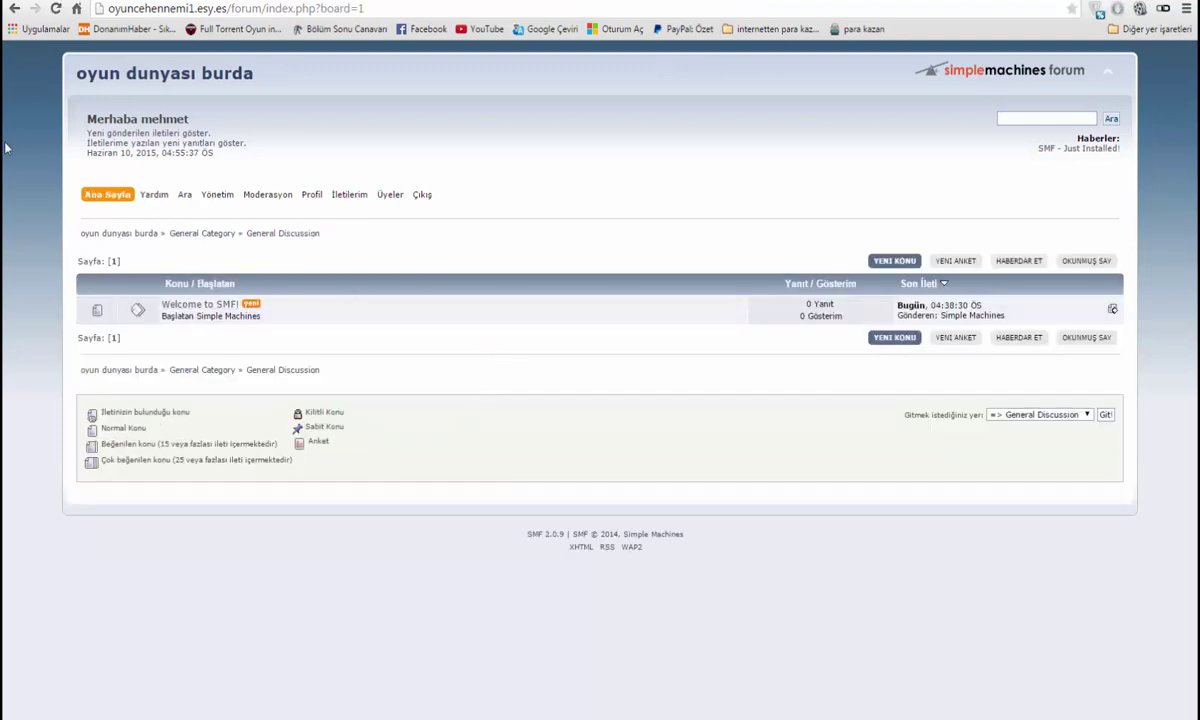
pyautogui.click(14, 9)
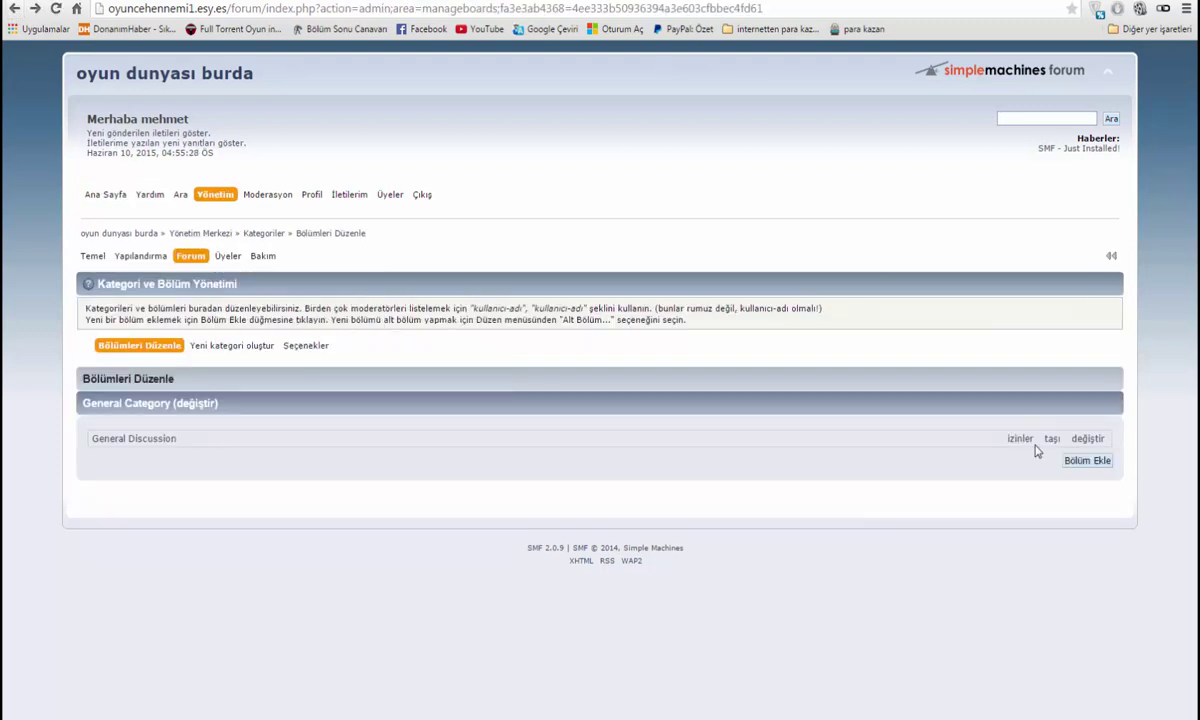
pyautogui.click(1085, 439)
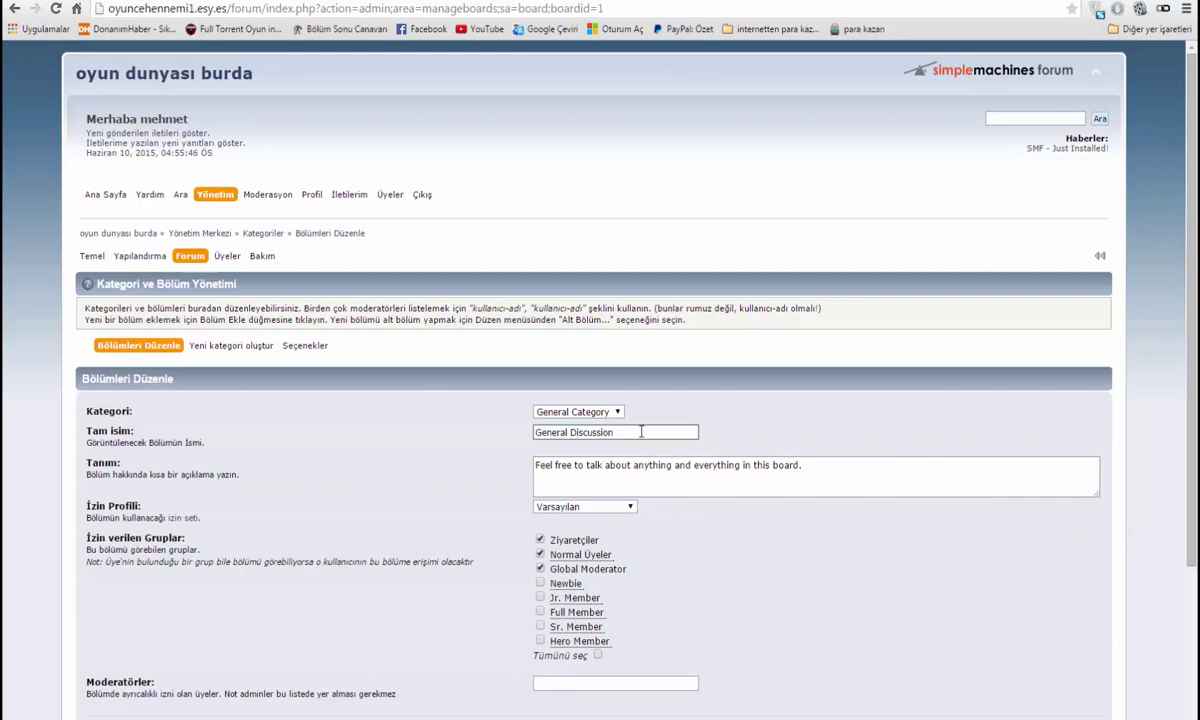
# Rename it to 'oyunlar', set description 'her turlu oyunu bu bölümde bulabilirsiniz', and save
pyautogui.moveTo(615, 432); pyautogui.dragTo(494, 418)
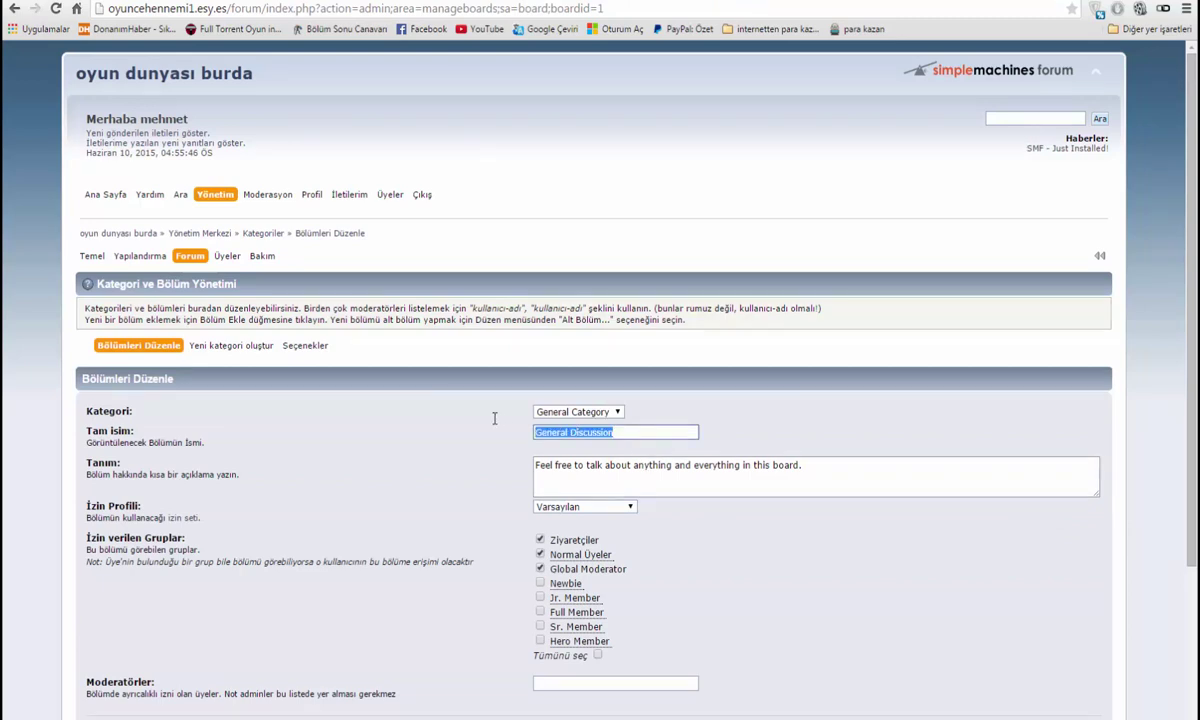
pyautogui.write('oyunlar')
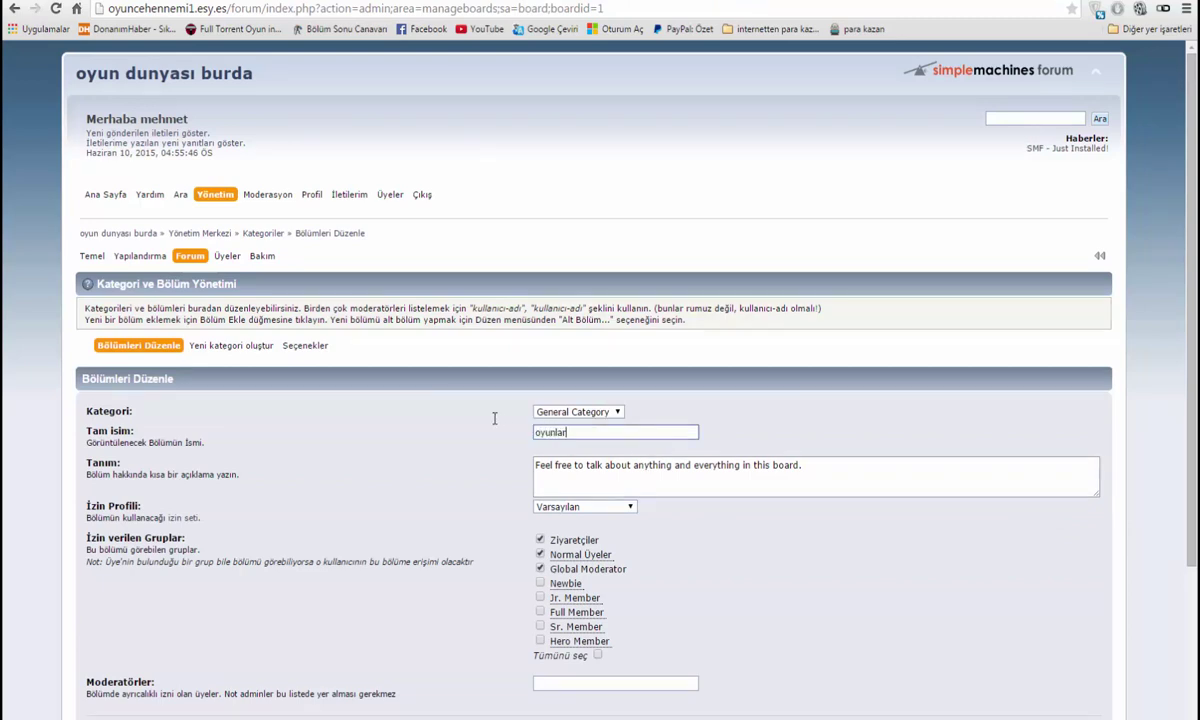
pyautogui.moveTo(840, 480); pyautogui.dragTo(448, 473)
pyautogui.write('her')
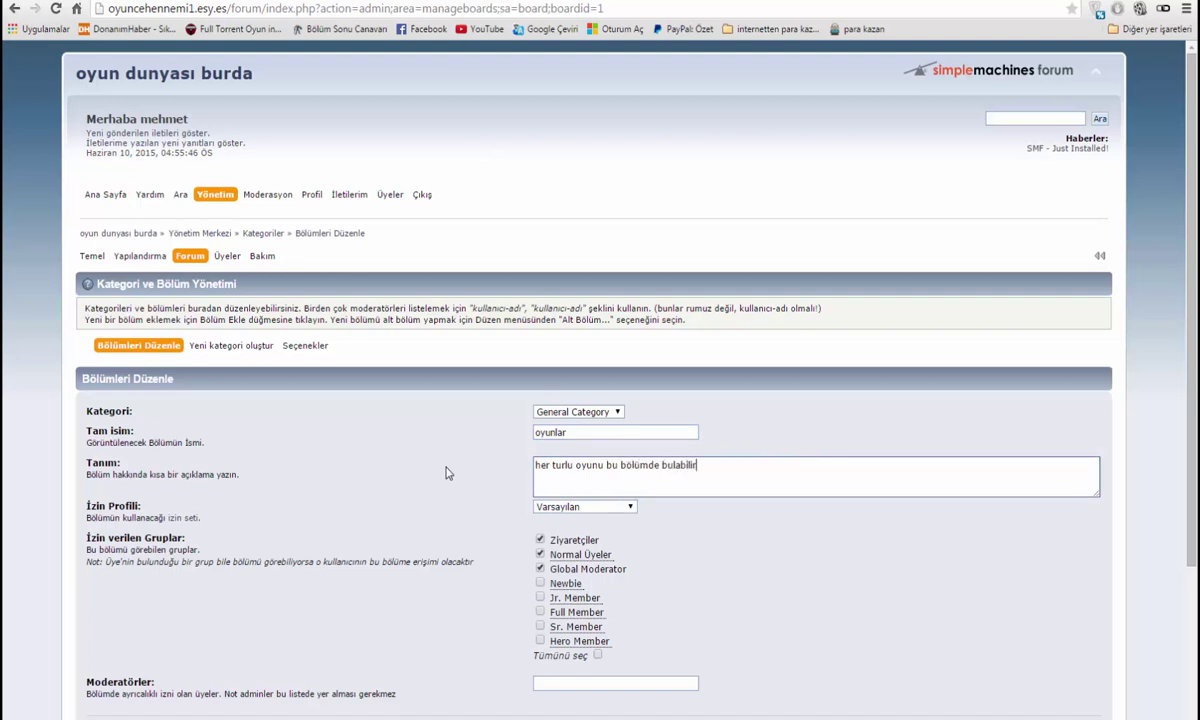
pyautogui.scroll(-2, 600, 650)
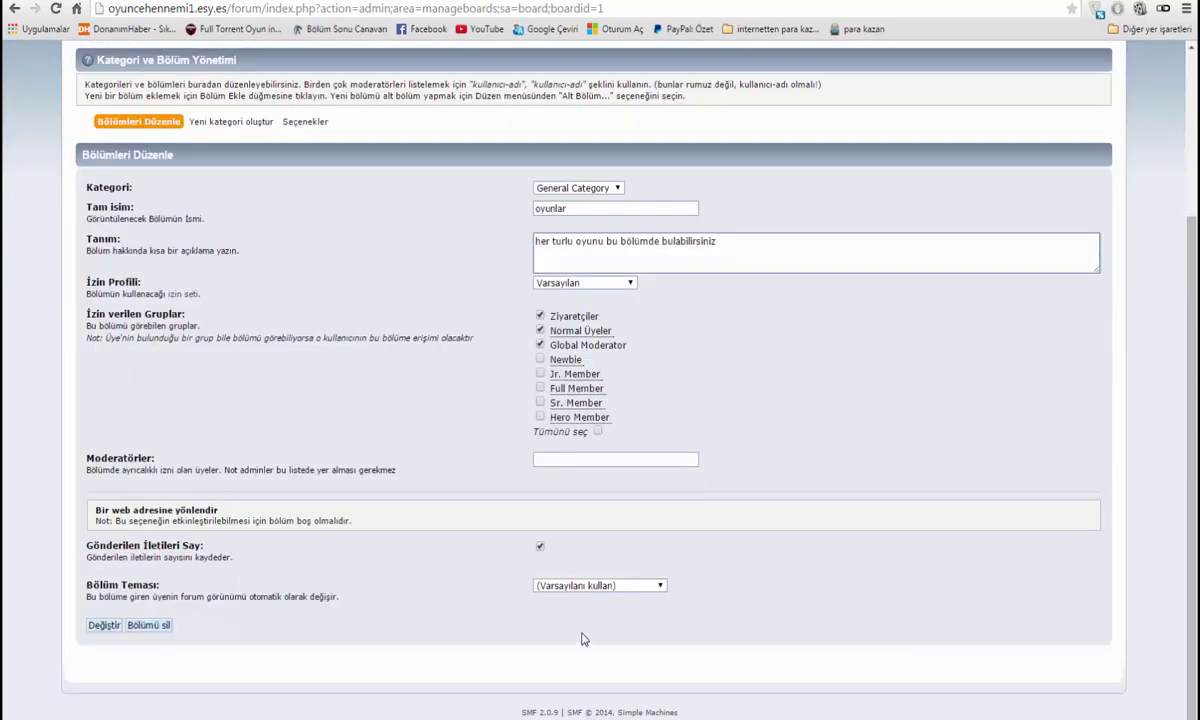
pyautogui.click(102, 626)
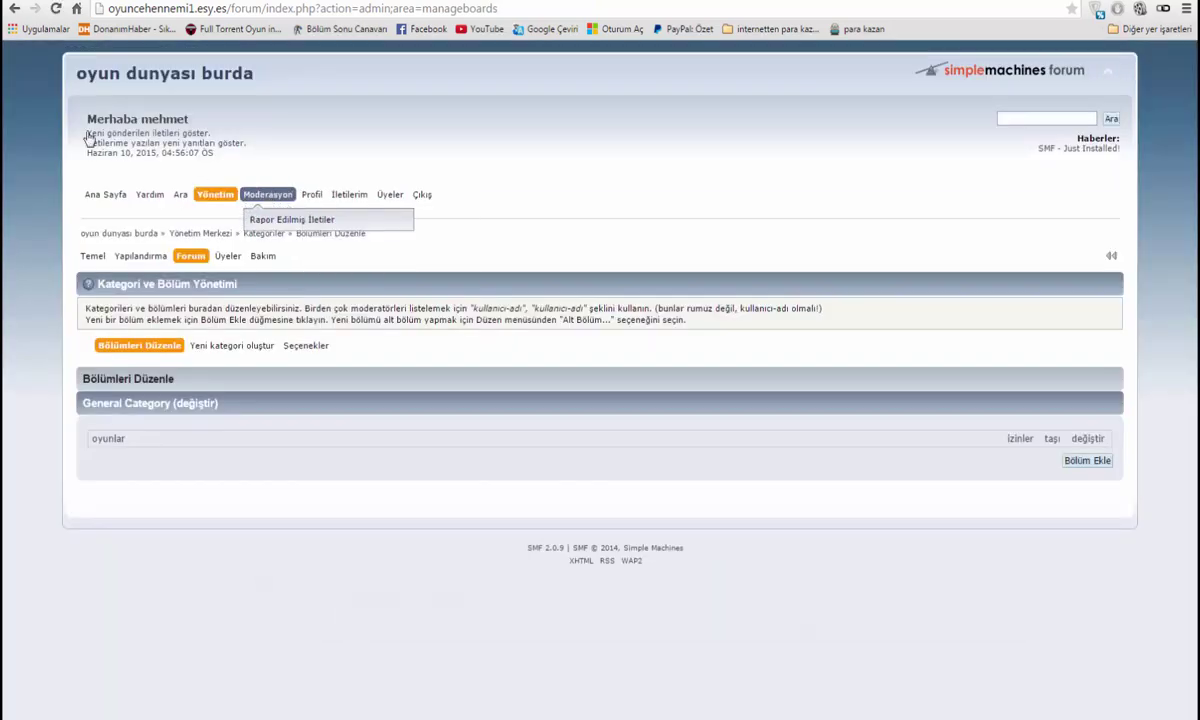
# Check oyunlar on the forum index, then return via Yönetim to Forum > Bölümleri Düzenle
pyautogui.click(187, 78)
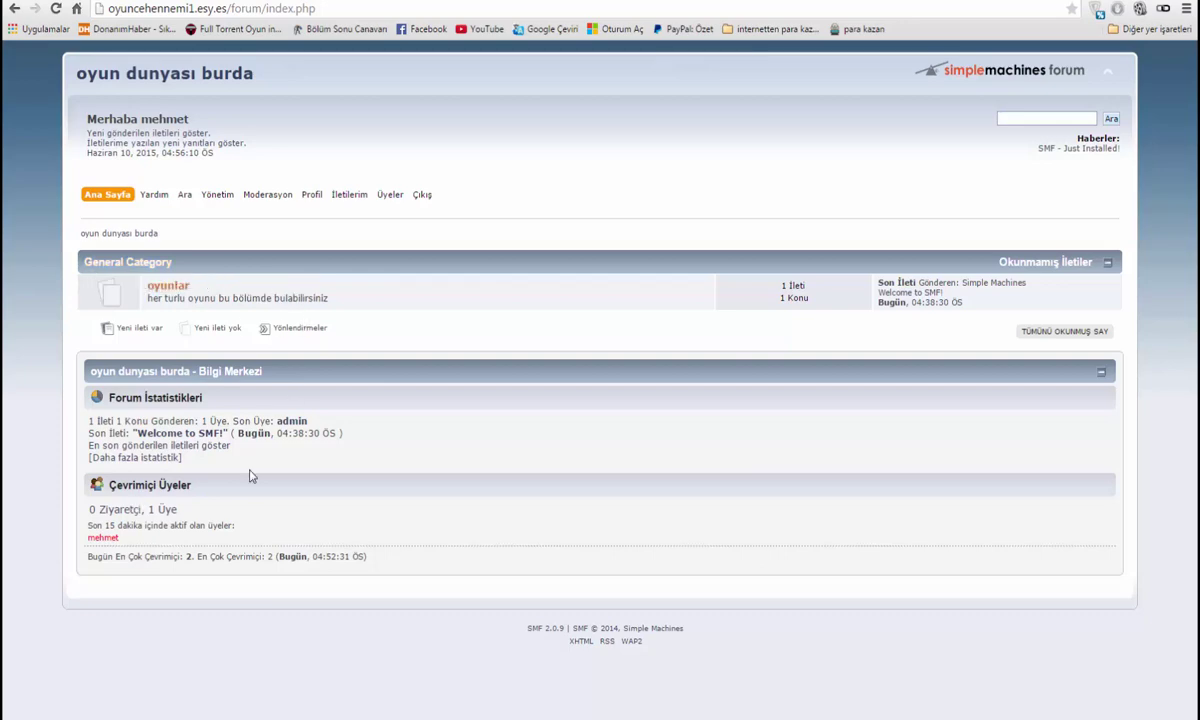
pyautogui.click(216, 194)
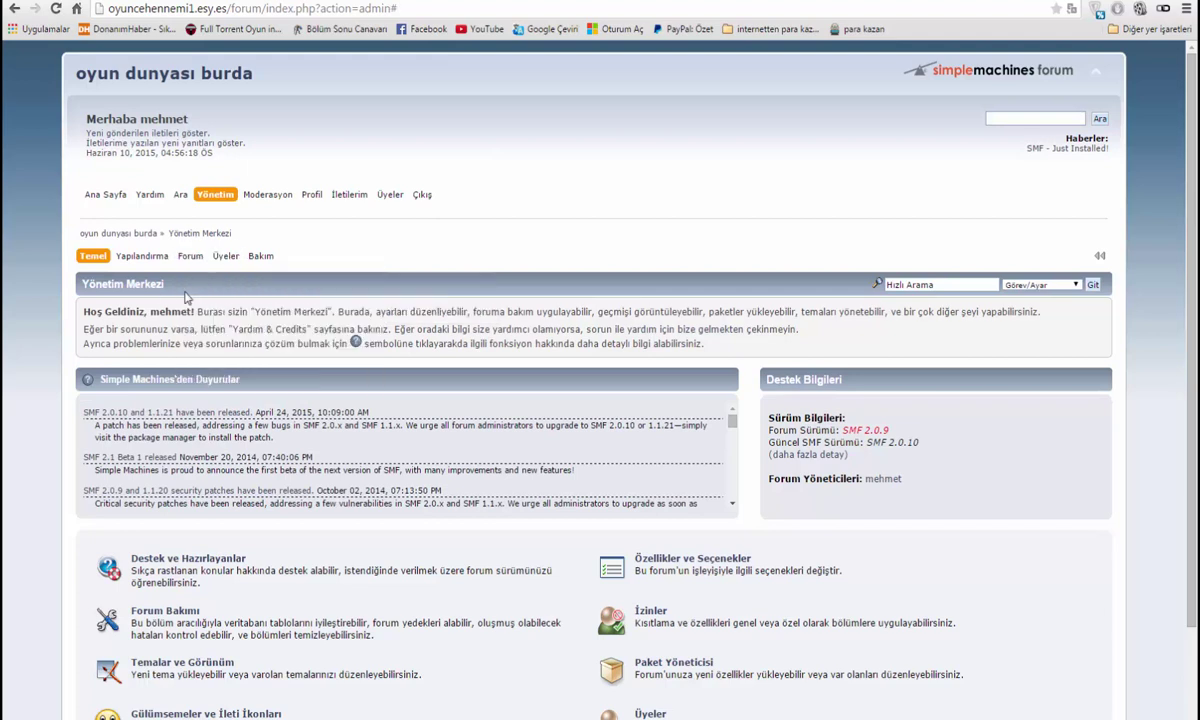
pyautogui.click(199, 257)
pyautogui.click(392, 274)
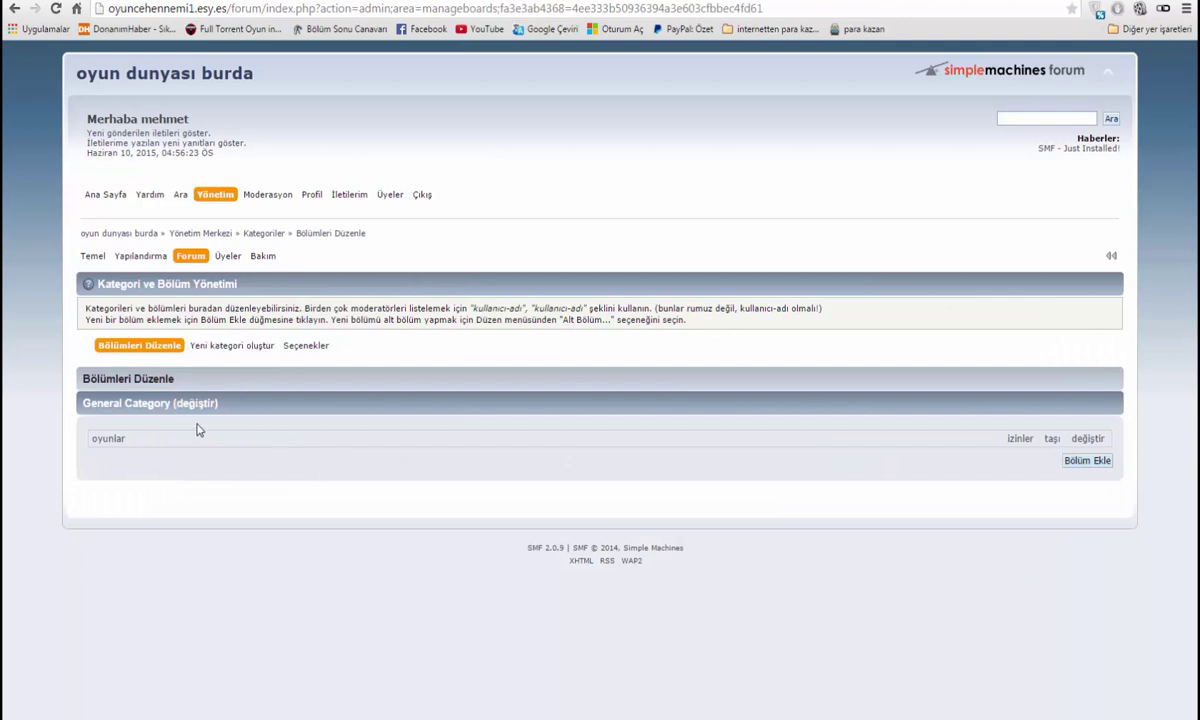
# Start a new board in General Category, placed after oyunlar
pyautogui.click(1087, 460)
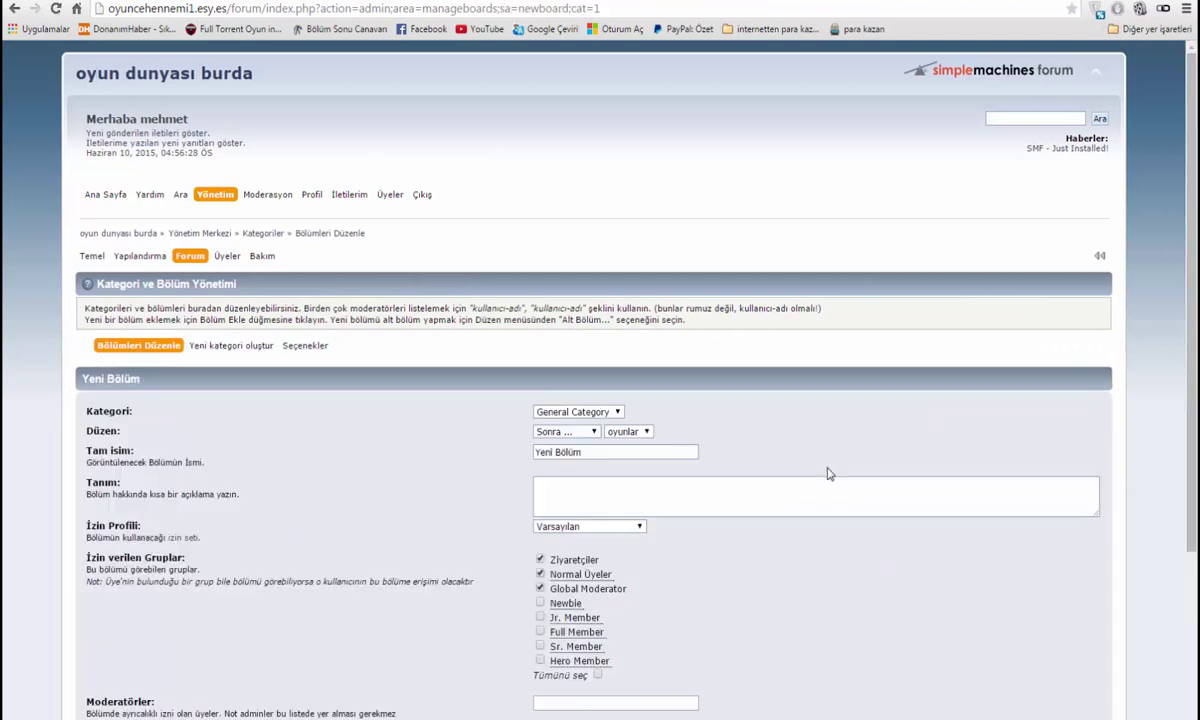
pyautogui.click(564, 415)
pyautogui.click(564, 424)
pyautogui.click(558, 431)
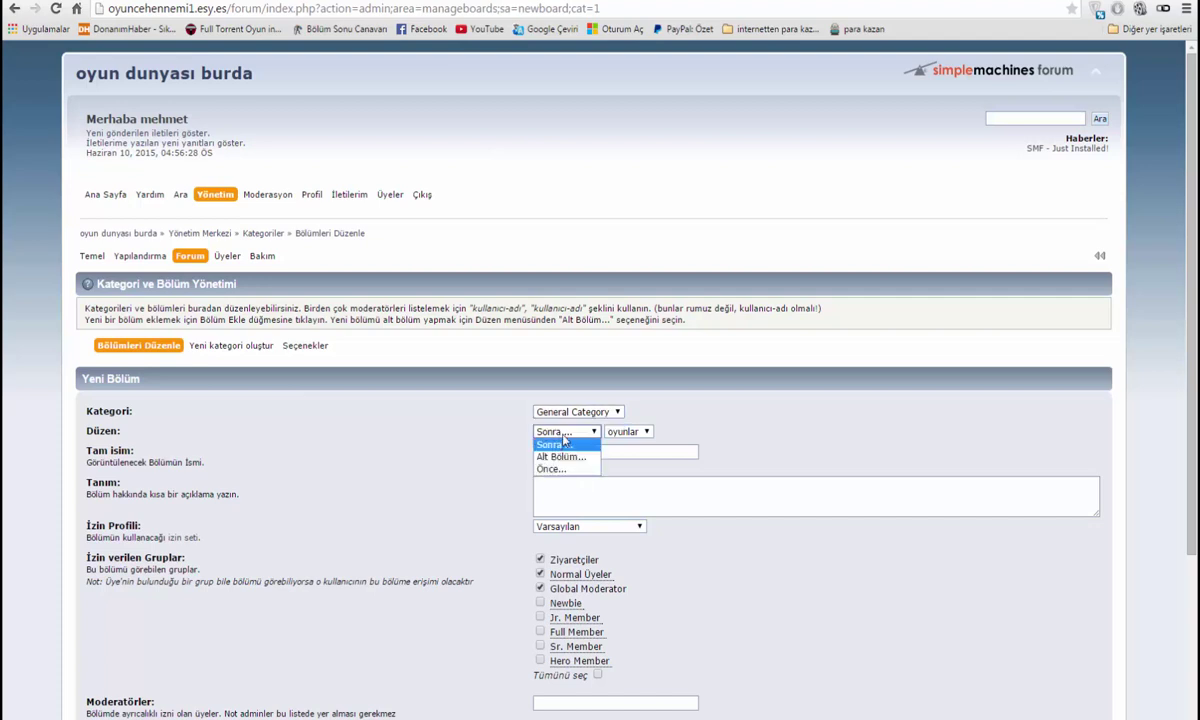
pyautogui.click(553, 444)
# Name the board 'filmler', describe it as 'filmler hakkında hersey', and create it
pyautogui.click(604, 459)
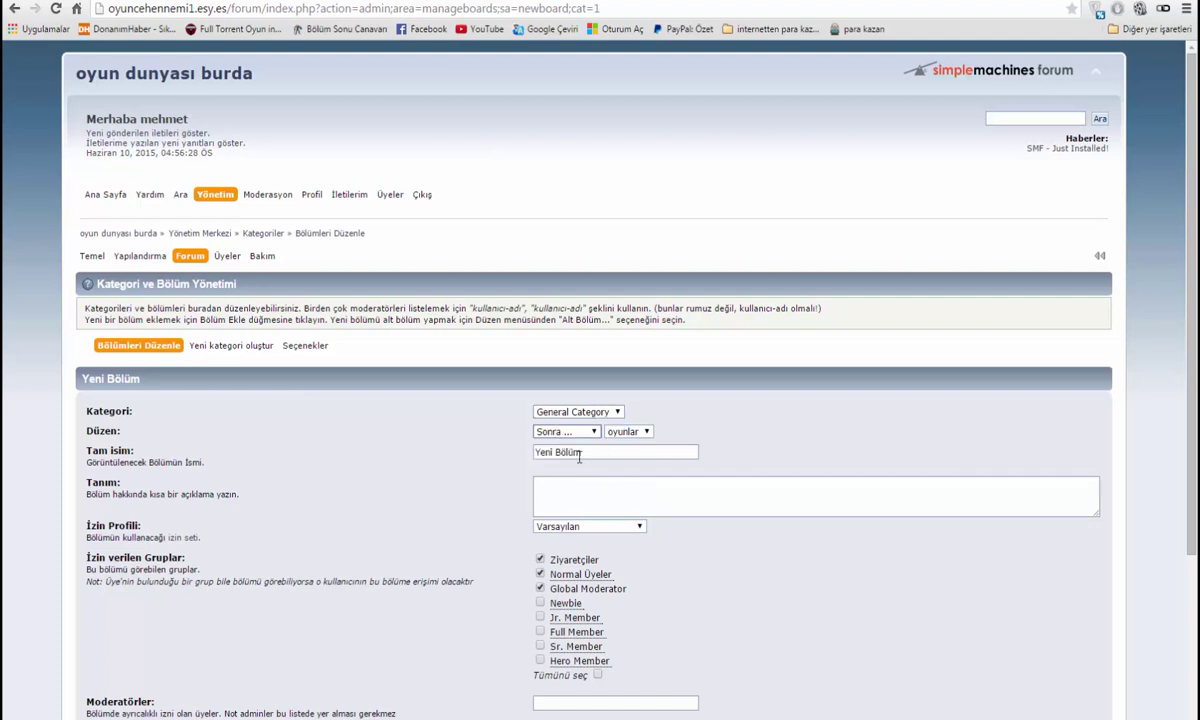
pyautogui.moveTo(600, 454); pyautogui.dragTo(491, 453)
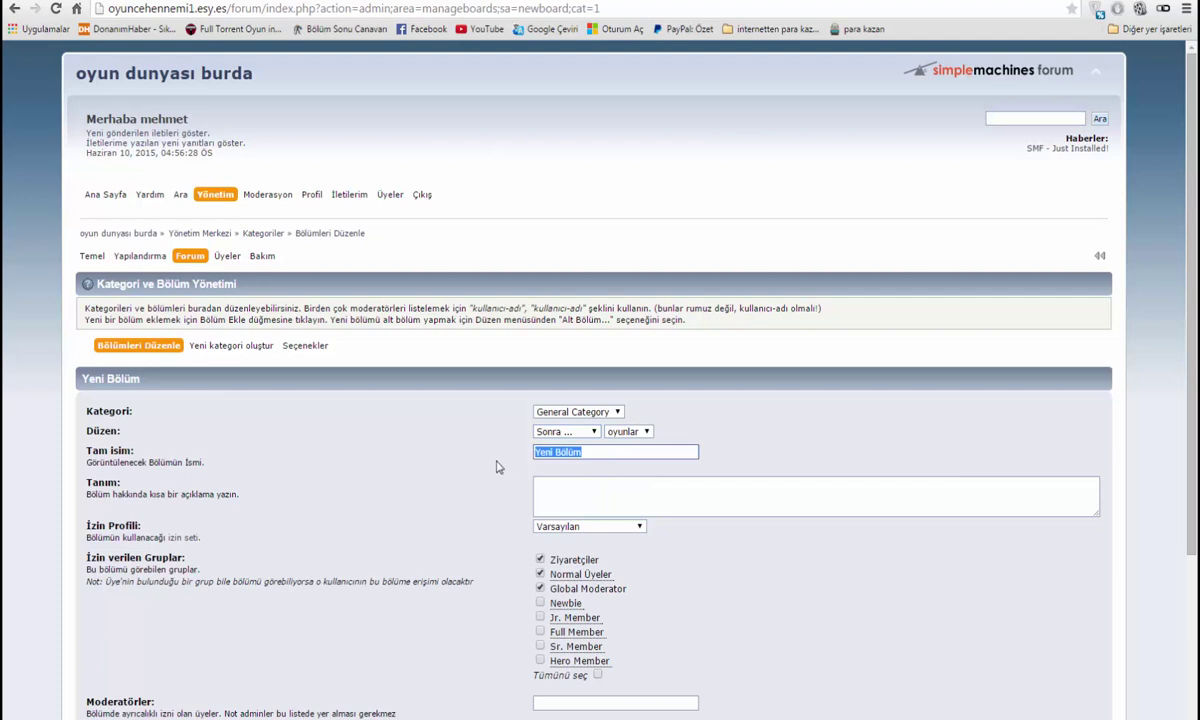
pyautogui.write('filmler')
pyautogui.click(578, 412)
pyautogui.click(606, 492)
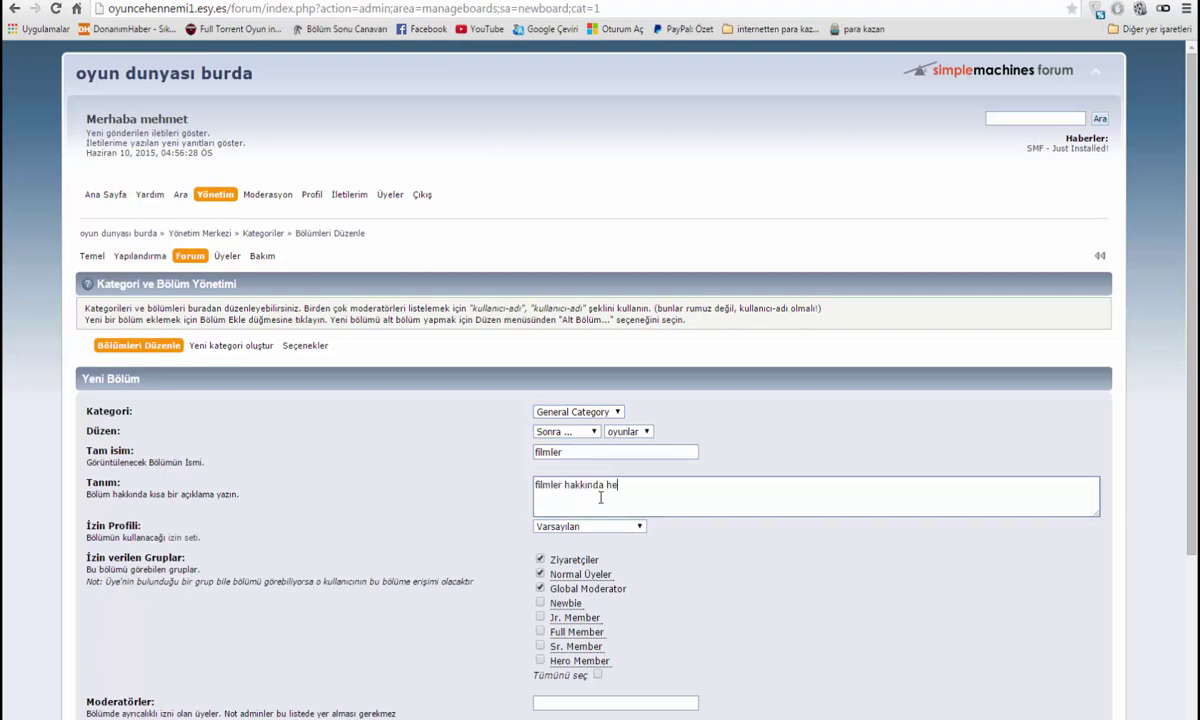
pyautogui.scroll(-3, 605, 530)
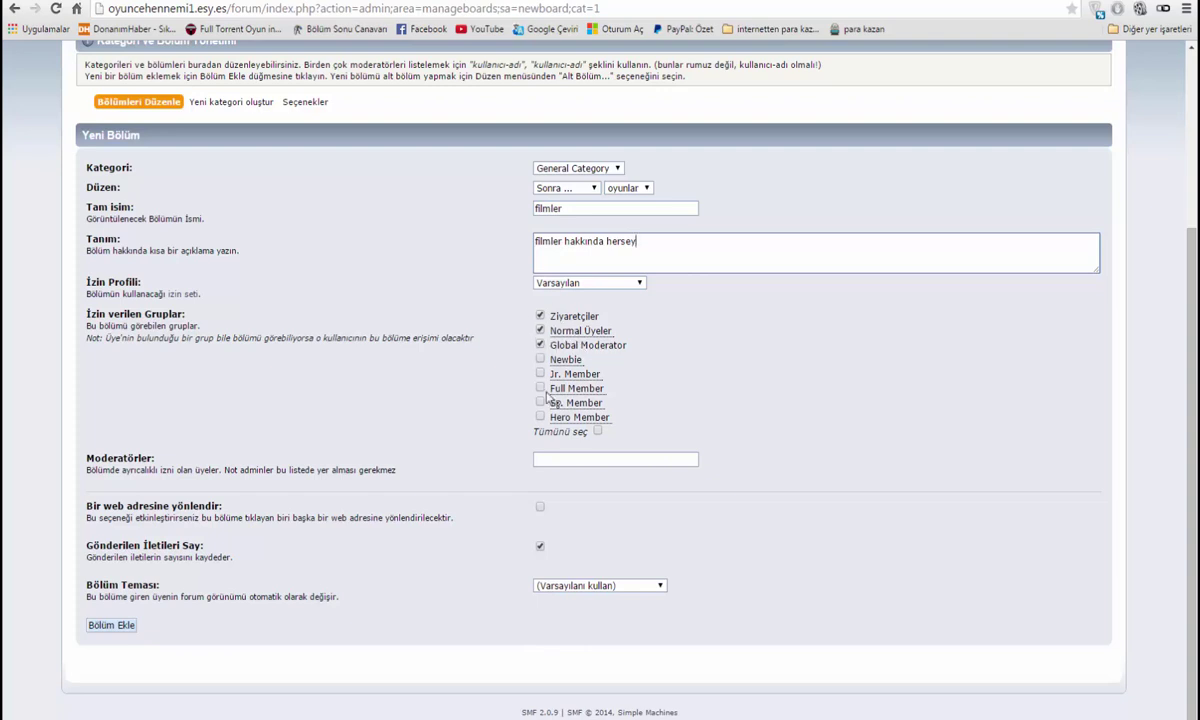
pyautogui.click(110, 626)
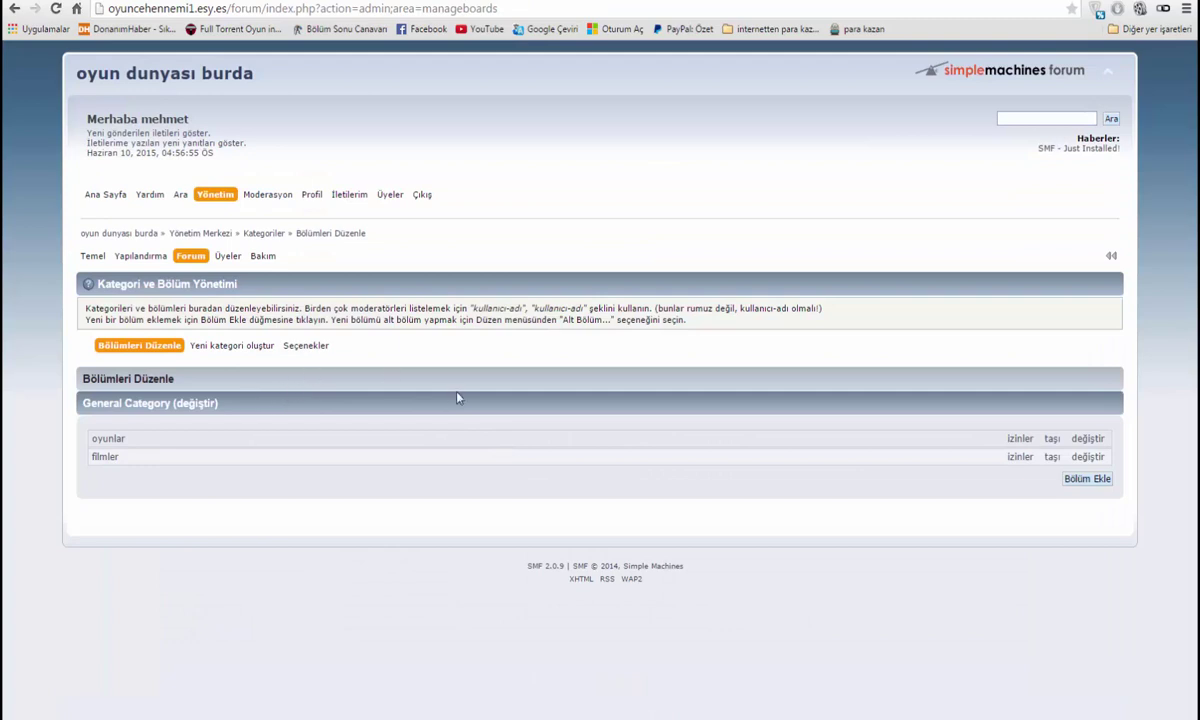
# Go to the filmler board and start a new topic
pyautogui.click(93, 199)
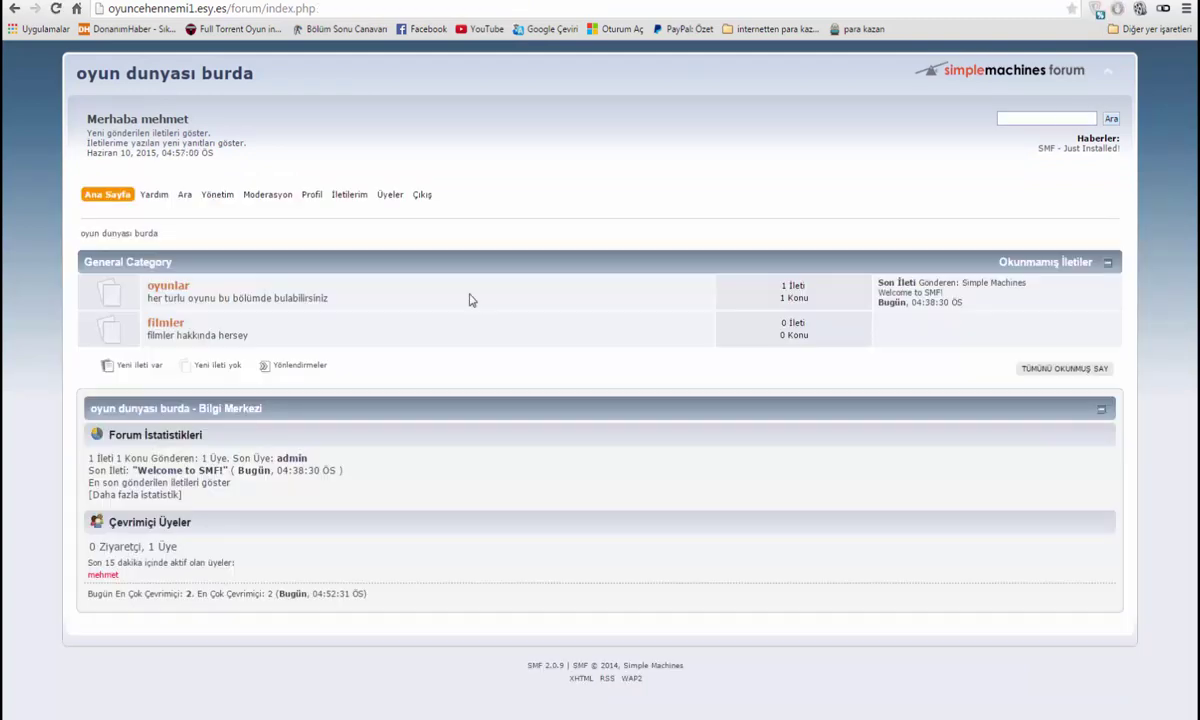
pyautogui.click(165, 323)
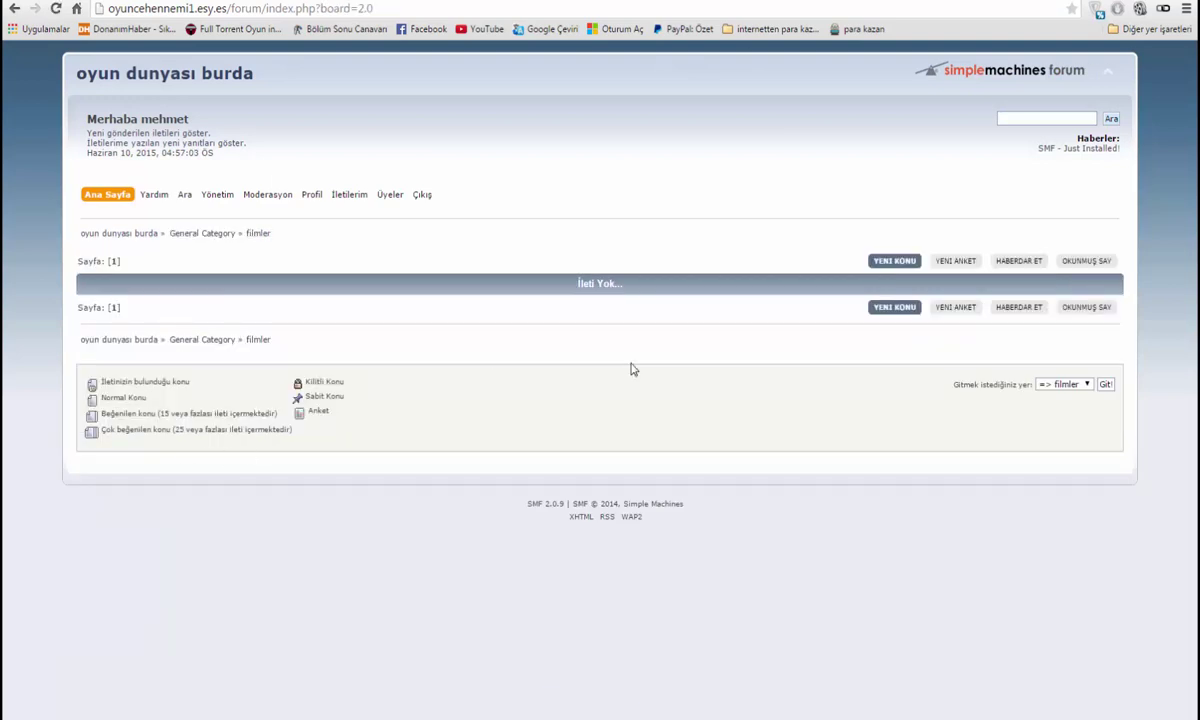
pyautogui.click(886, 307)
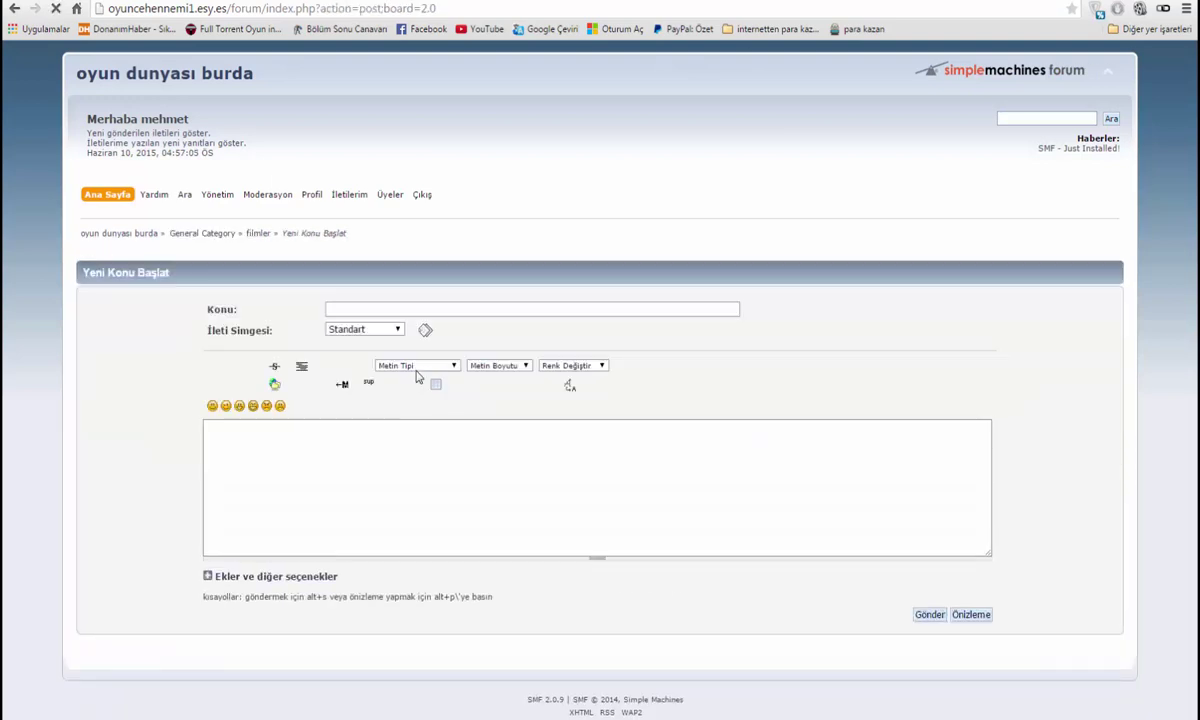
# Title the topic 'abi bana lazarus etkisi filmi lazım', add a short request message, and post it
pyautogui.write('ab')
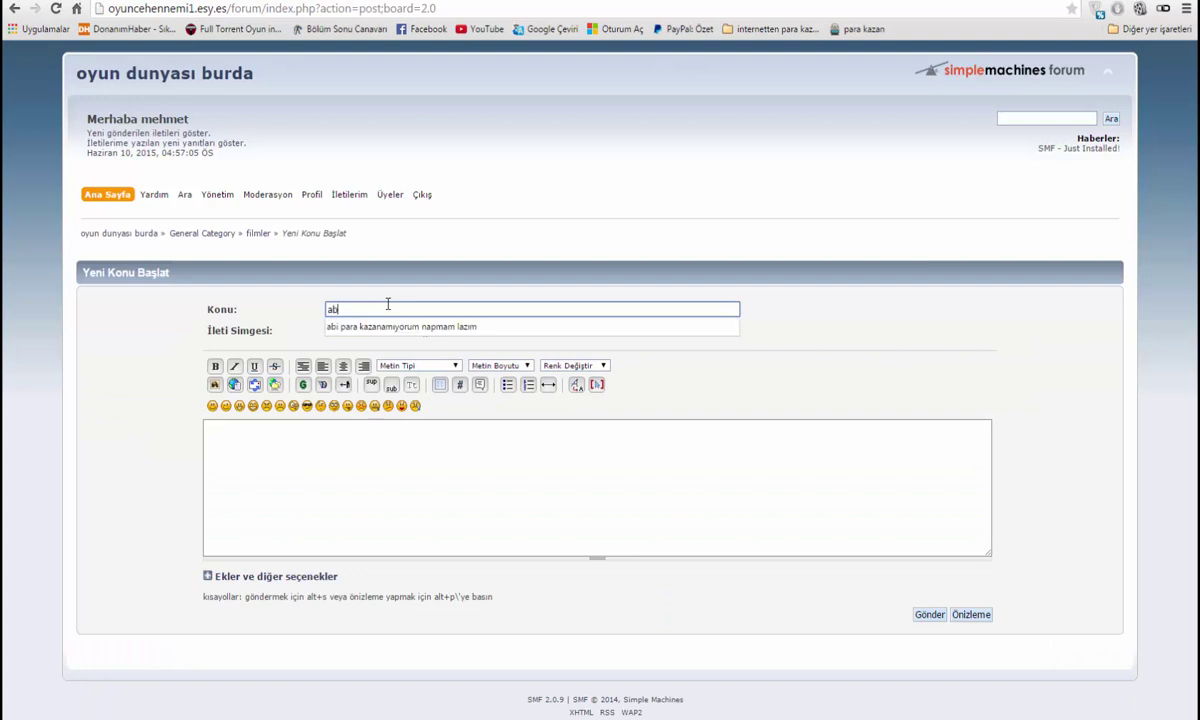
pyautogui.write('i bana')
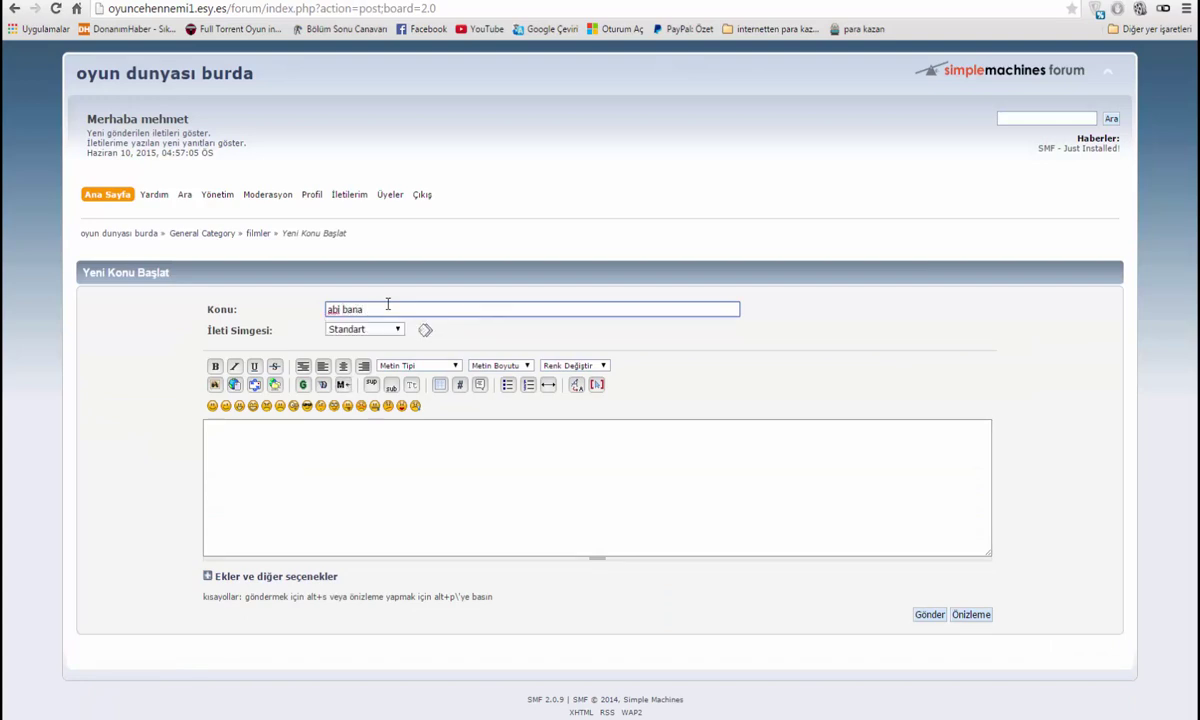
pyautogui.write(' i')
pyautogui.click(367, 463)
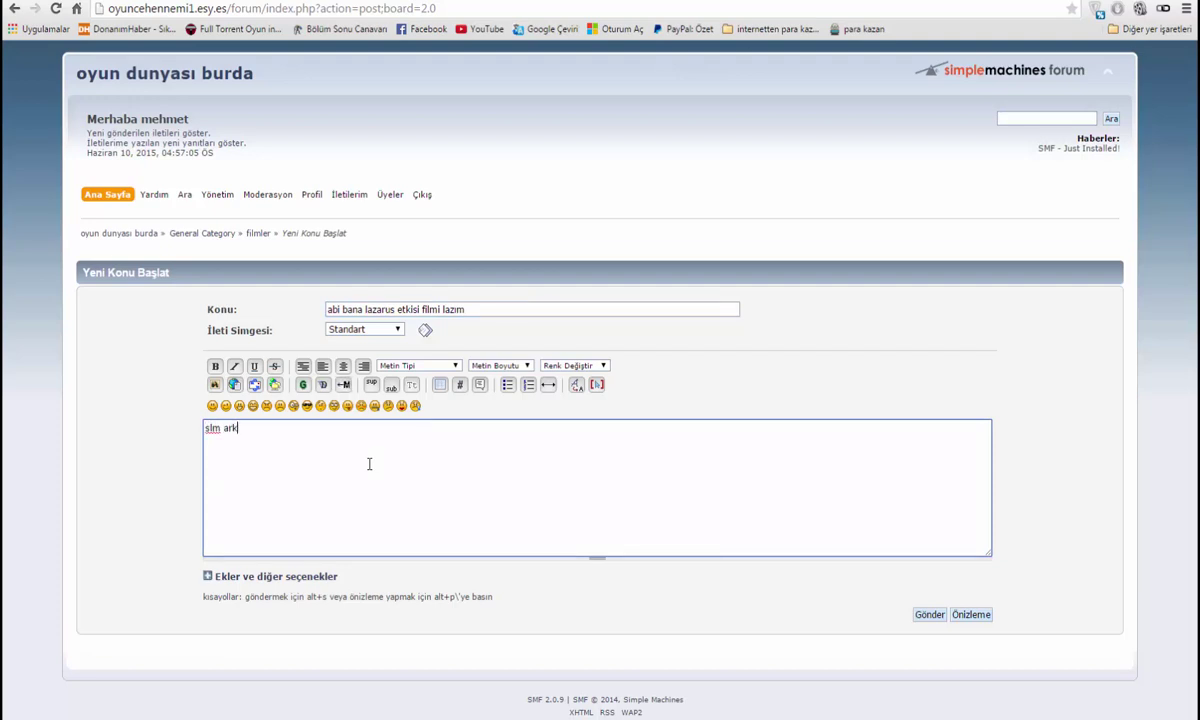
pyautogui.write('slm arkadaslar bana lazarus etkisi filmi lazım')
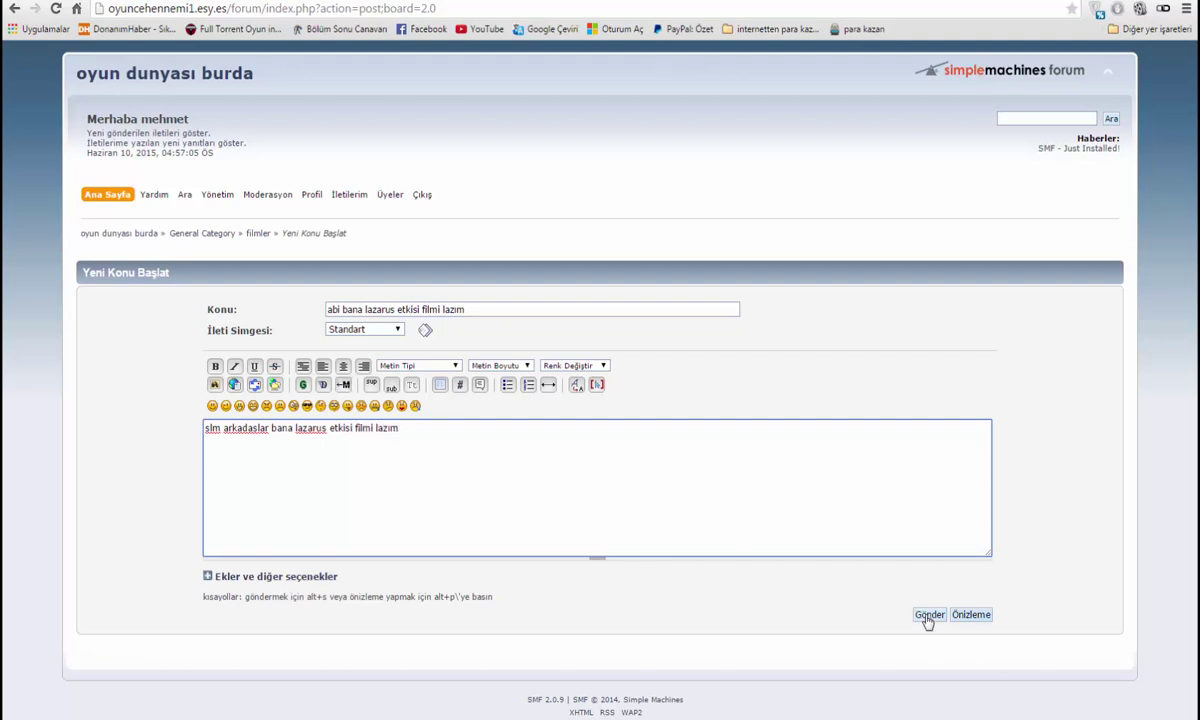
pyautogui.click(927, 617)
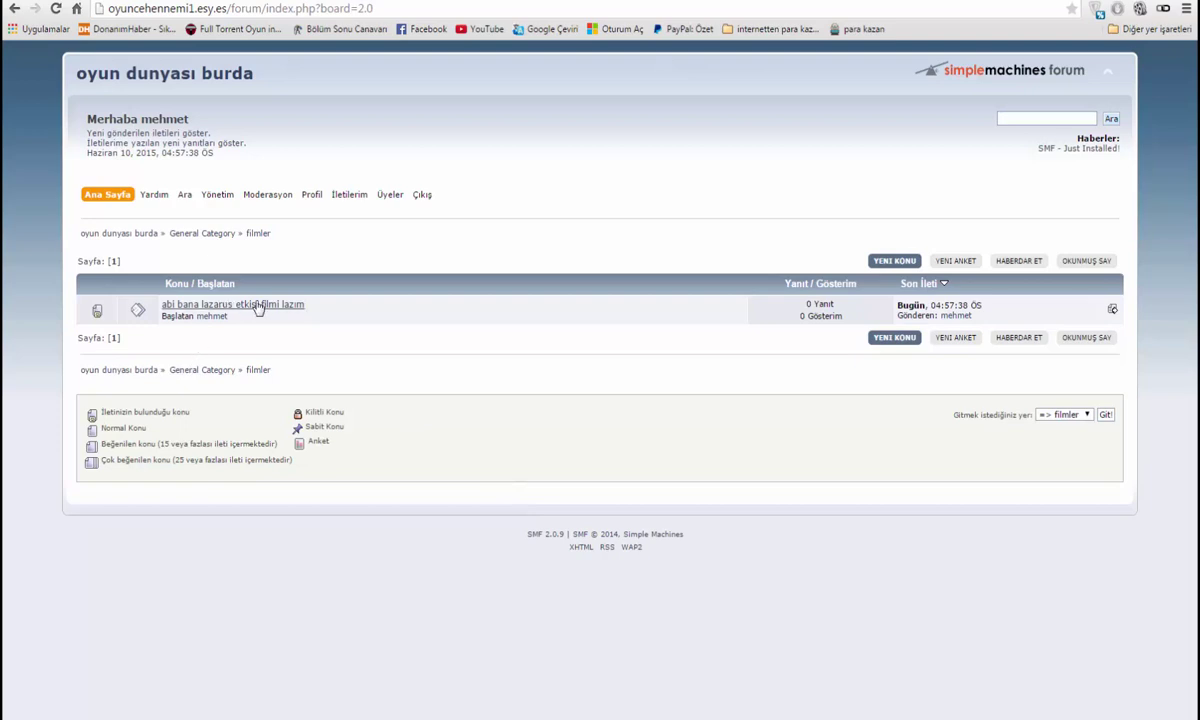
# Reply 'tamam kocum yardımcı olucam' to the lazarus topic, submitting with Alt+S, then reopen the topic
pyautogui.click(249, 305)
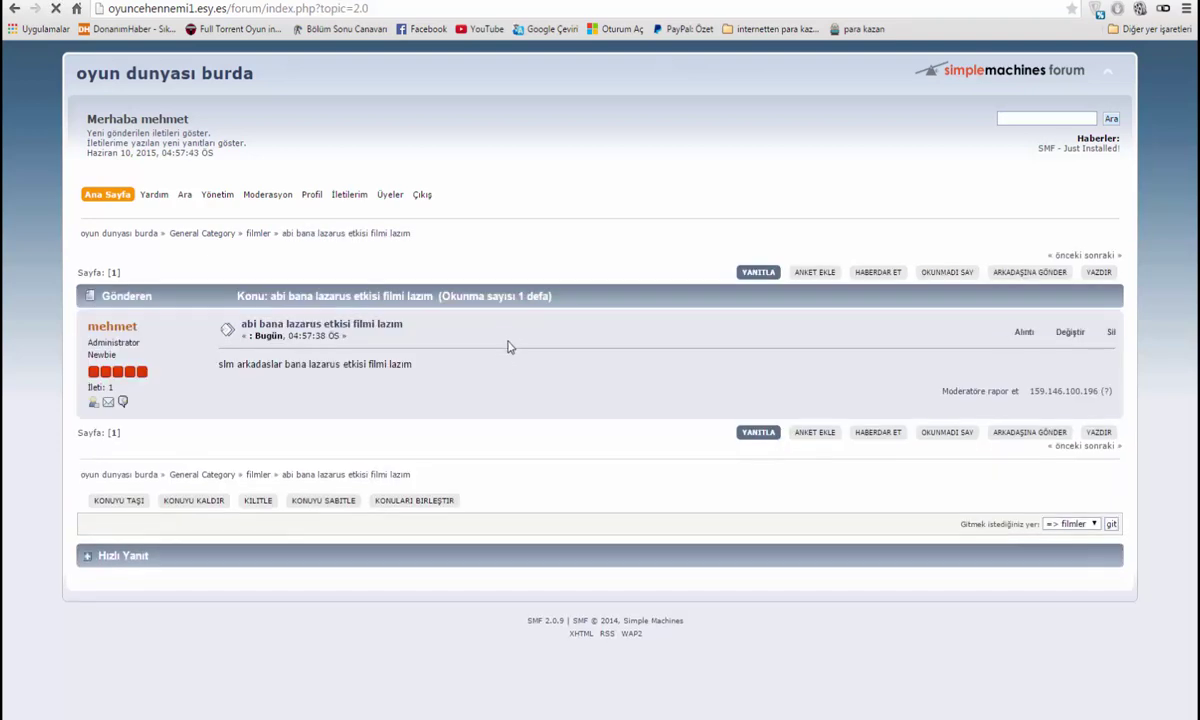
pyautogui.click(759, 438)
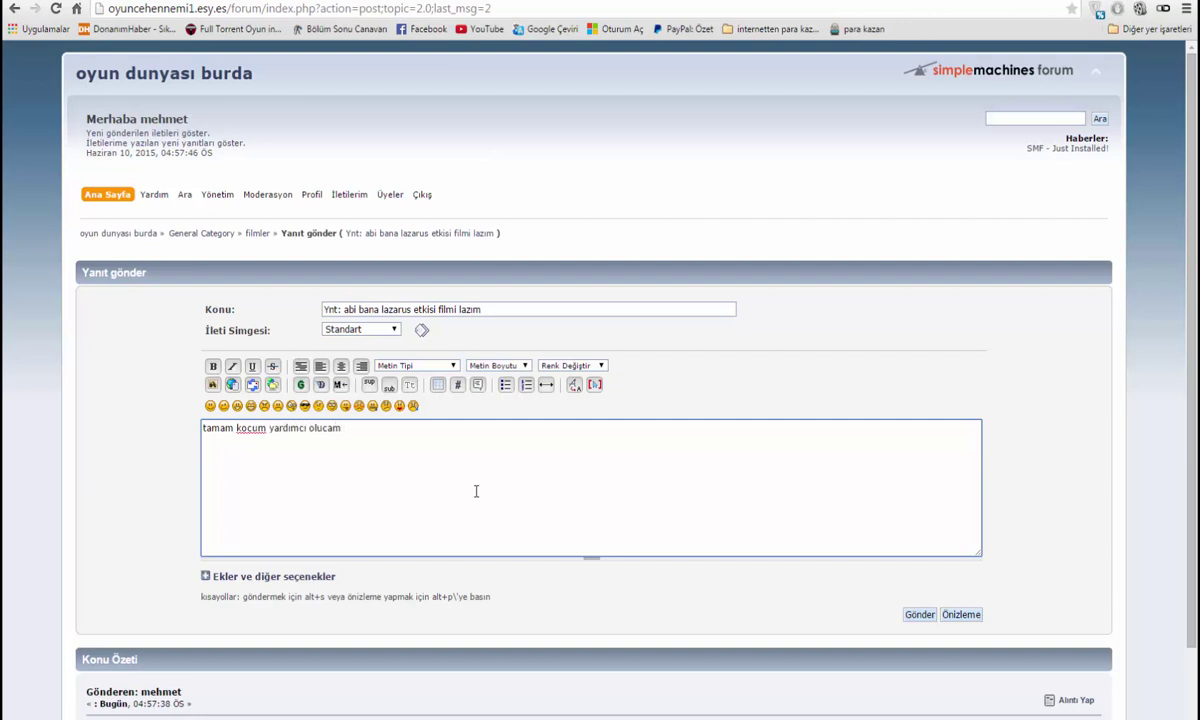
pyautogui.hotkey('alt', 's')
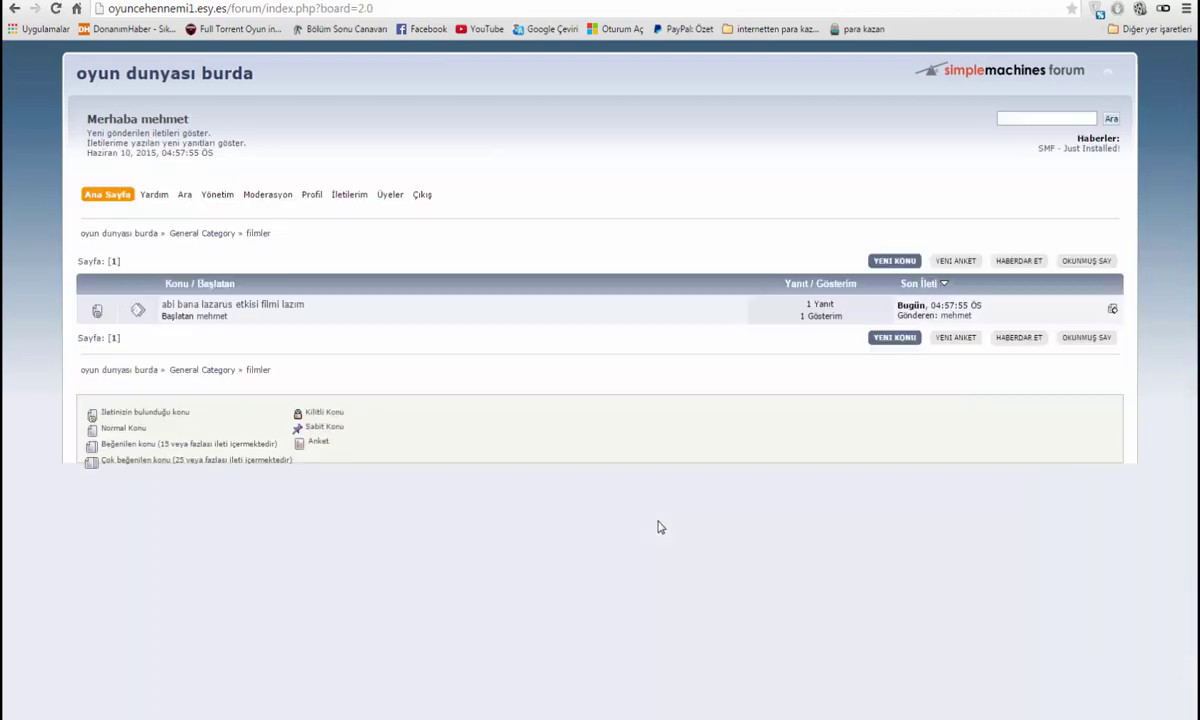
pyautogui.click(232, 304)
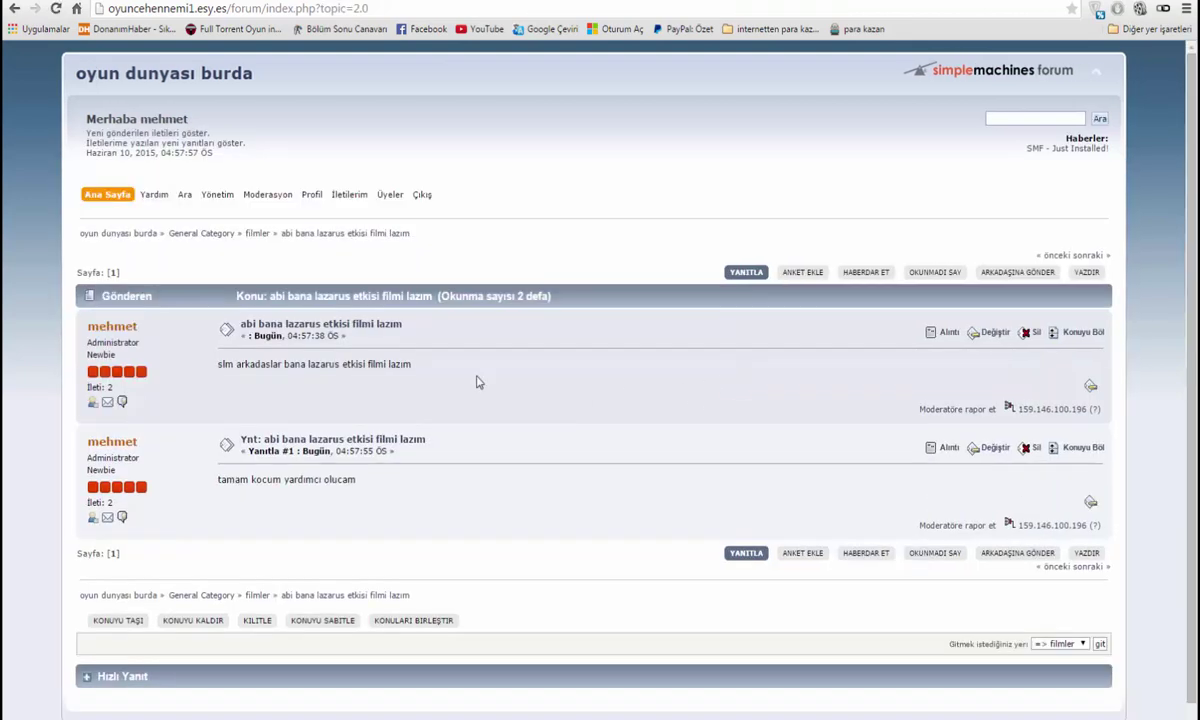
# Edit the topic's first post and expand 'Ekler ve diğer seçenekler'
pyautogui.click(993, 332)
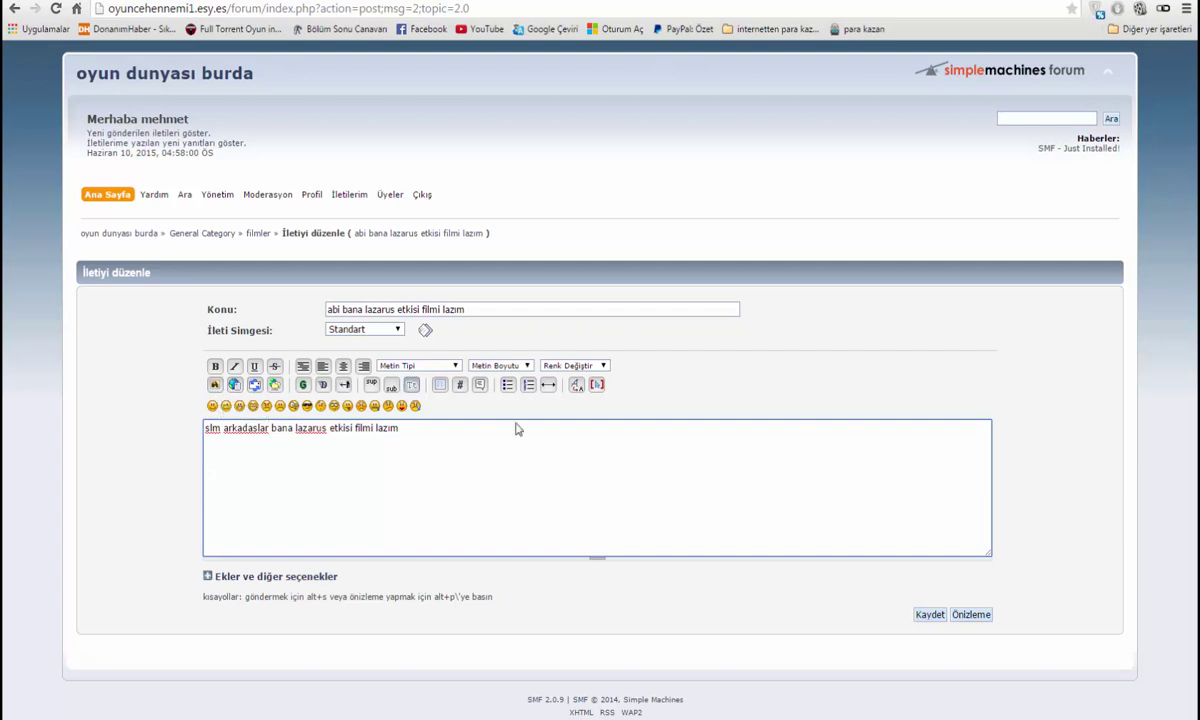
pyautogui.click(240, 576)
pyautogui.scroll(-3, 485, 540)
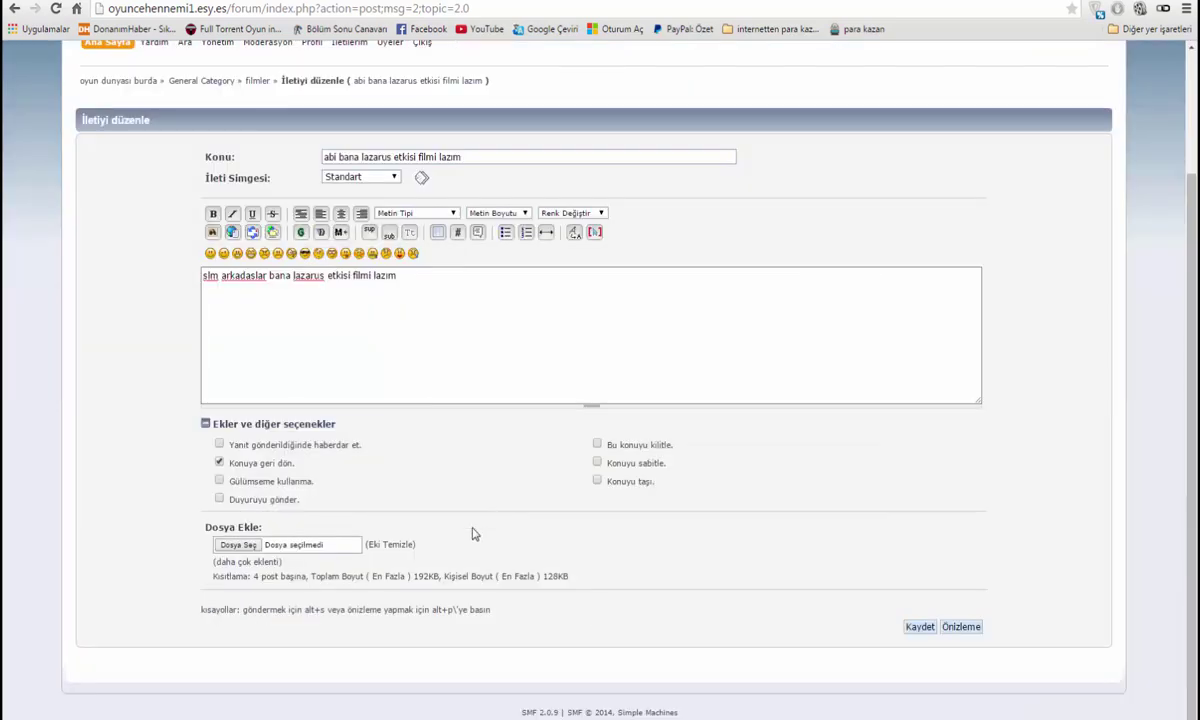
# Attach ProBlue Blogger Tema.rar from the Masaüstü folder to the post
pyautogui.click(245, 545)
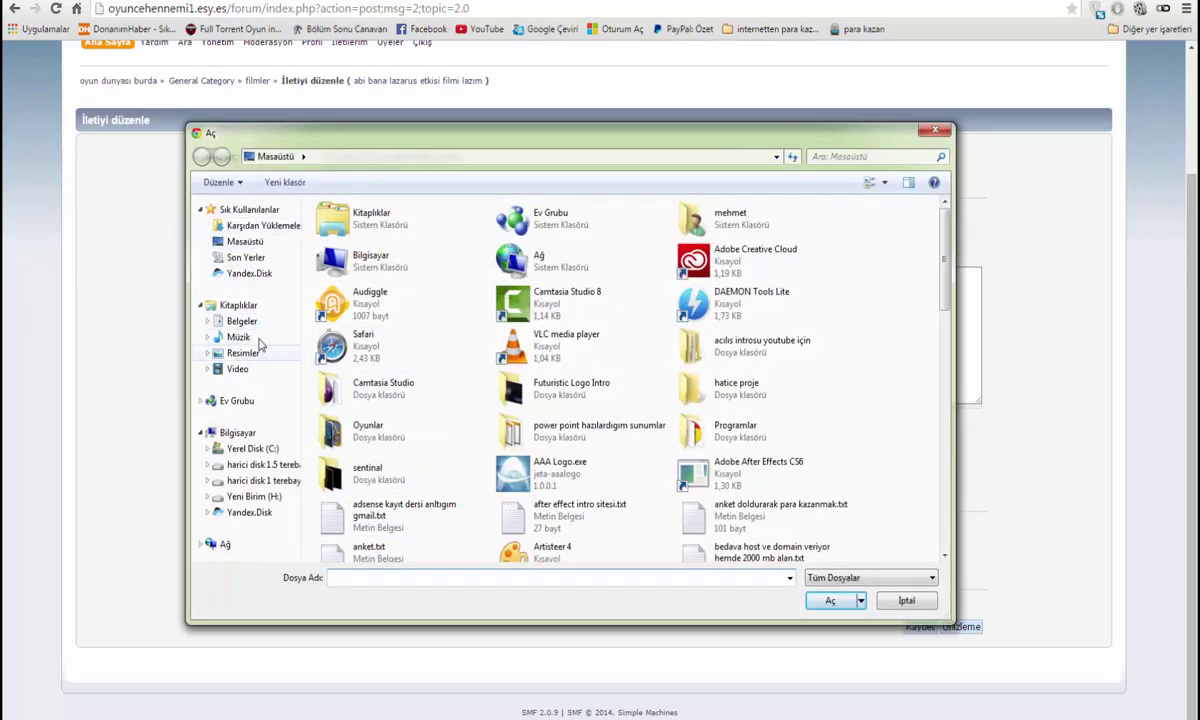
pyautogui.click(245, 241)
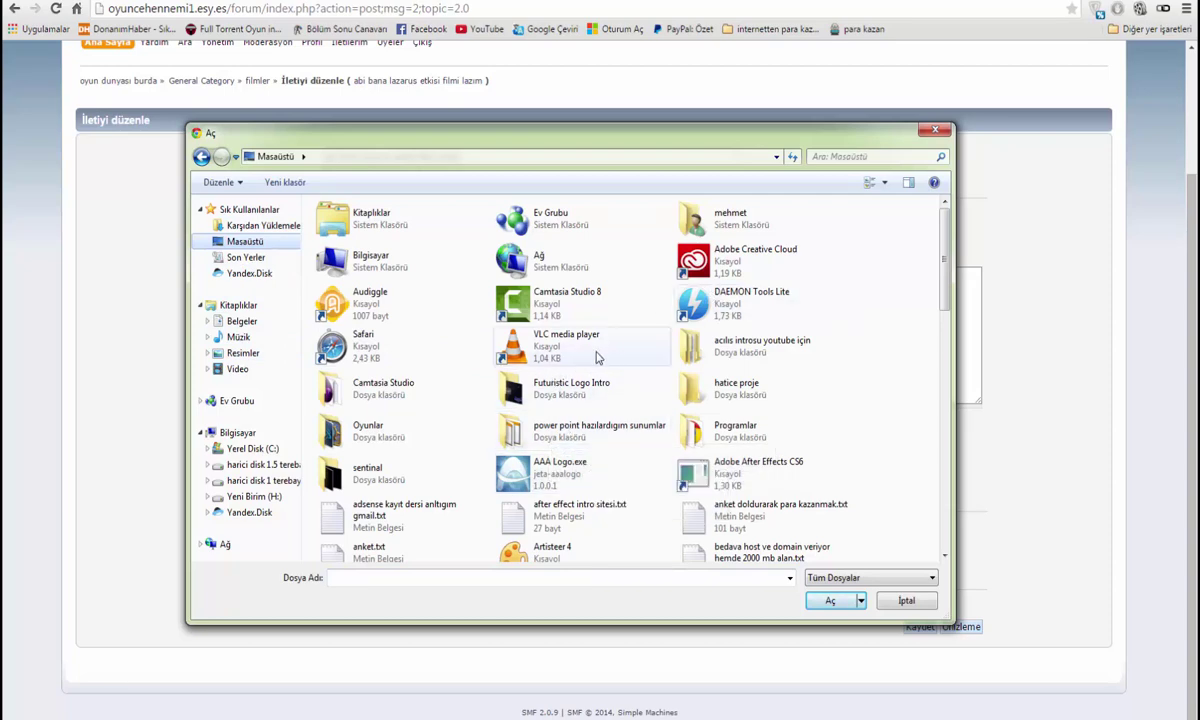
pyautogui.scroll(-3, 570, 415)
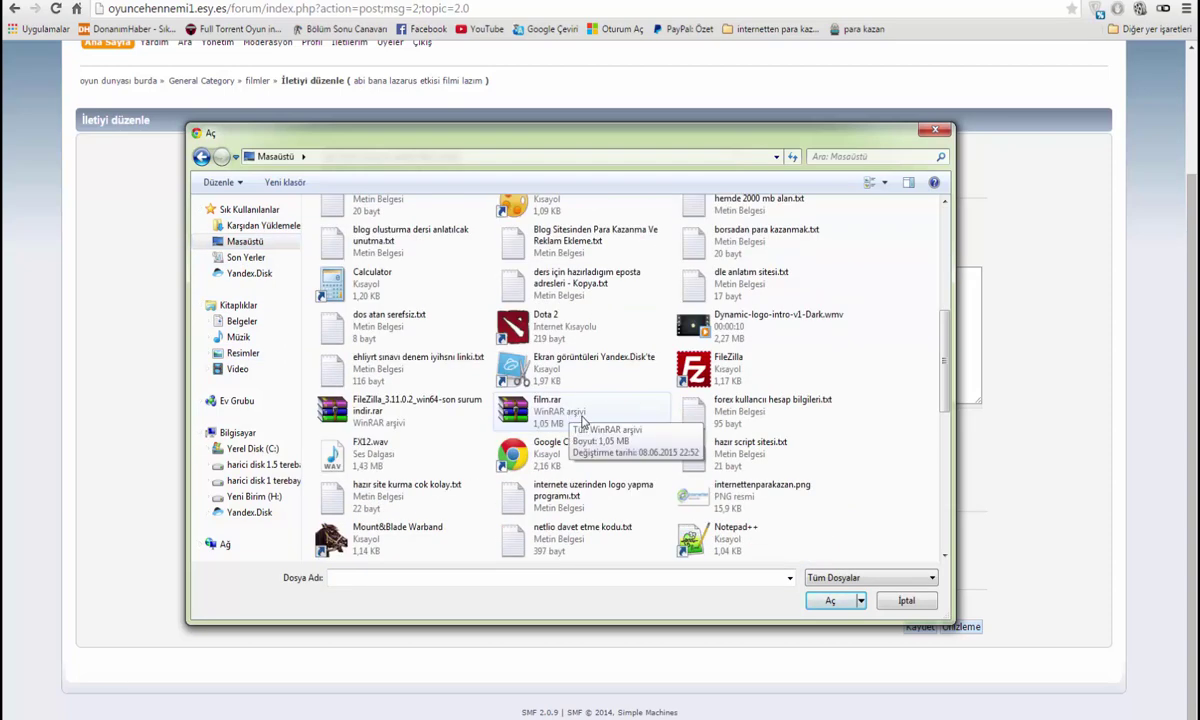
pyautogui.click(540, 412)
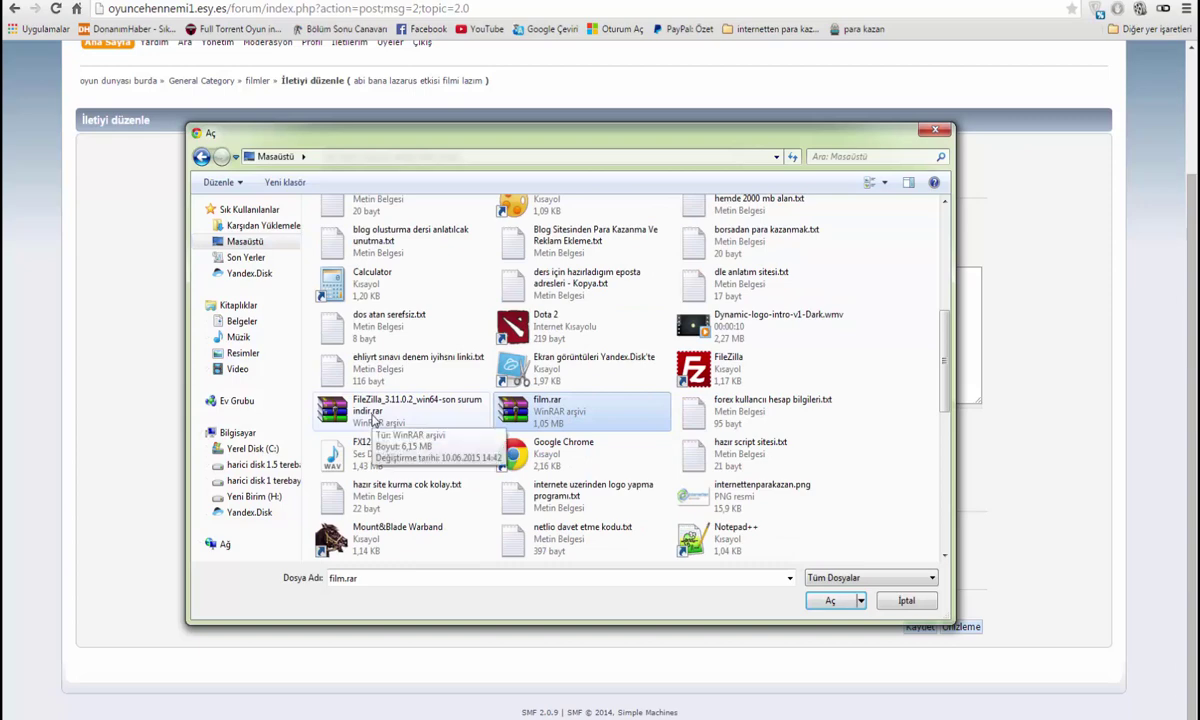
pyautogui.click(372, 420)
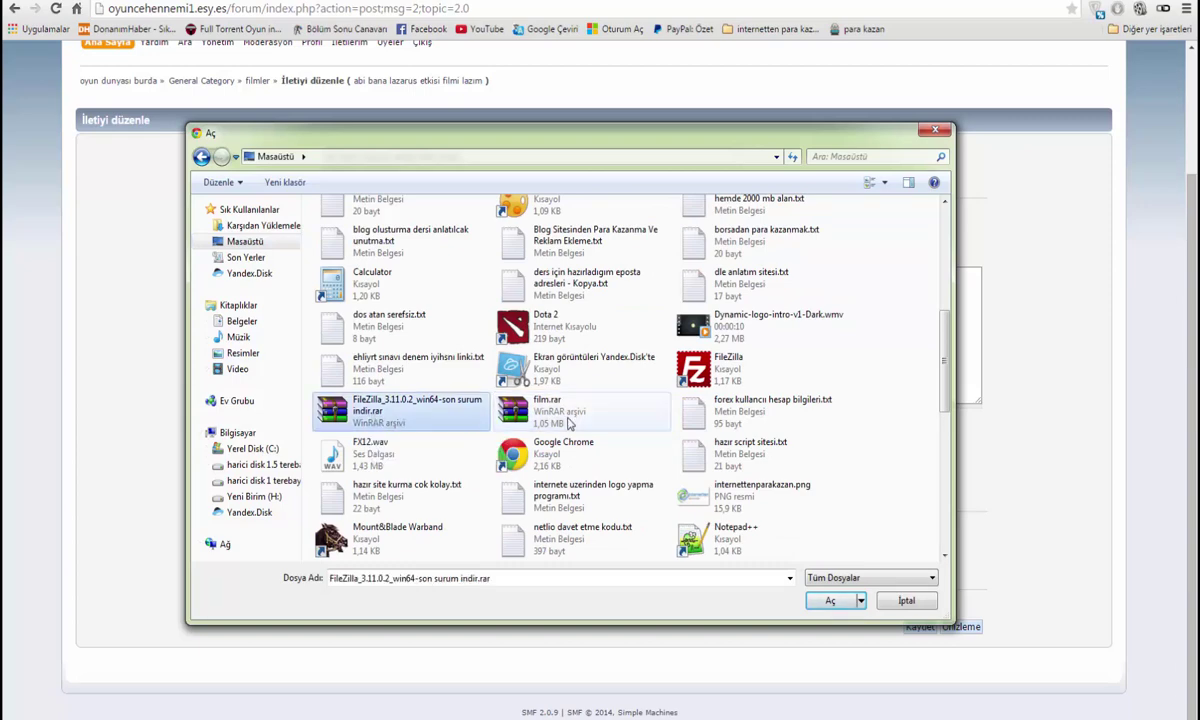
pyautogui.scroll(-3, 545, 395)
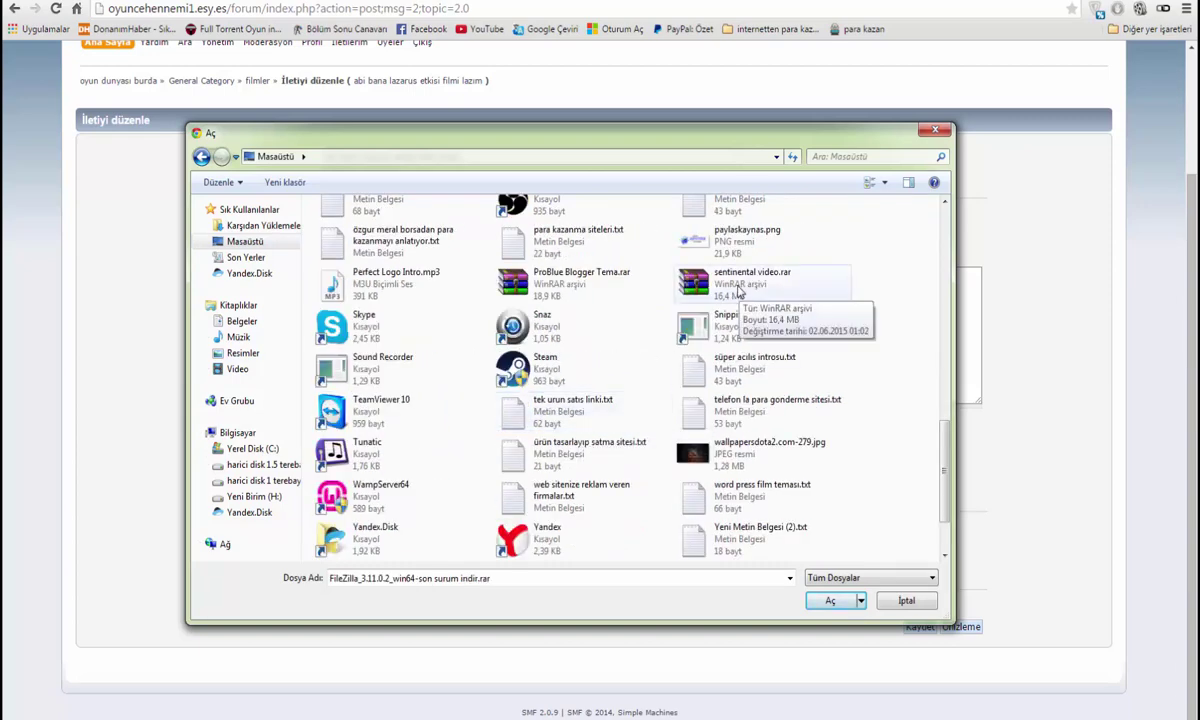
pyautogui.click(547, 288)
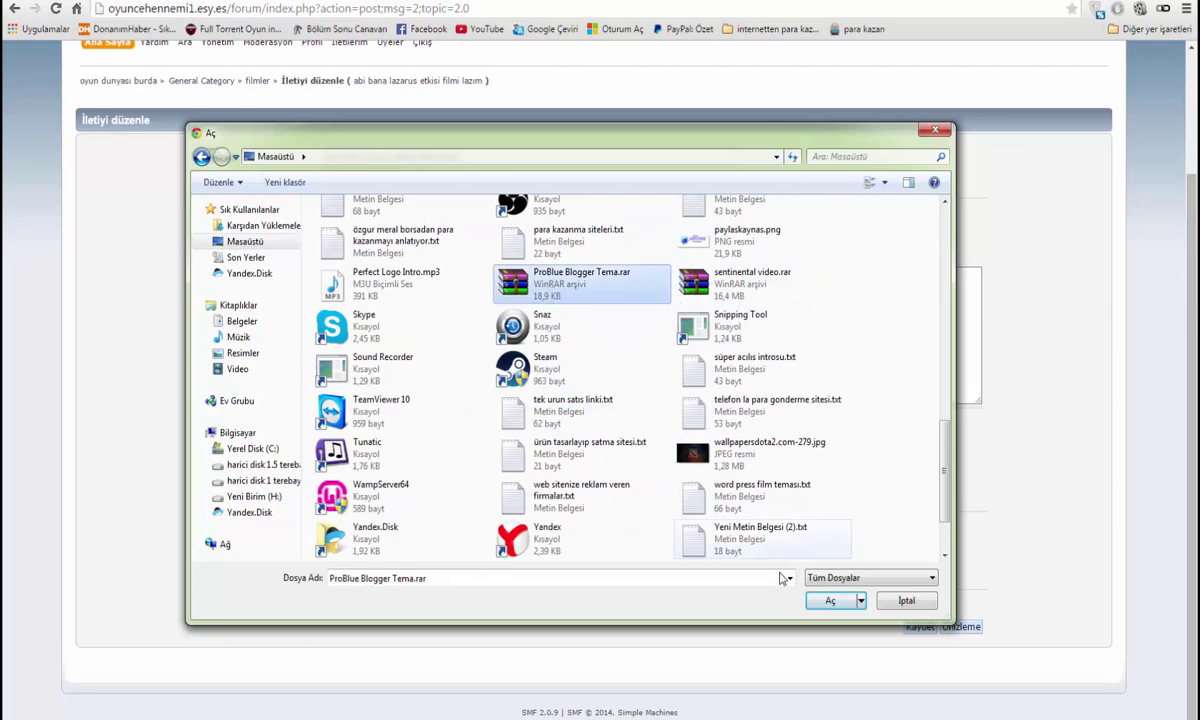
pyautogui.click(830, 601)
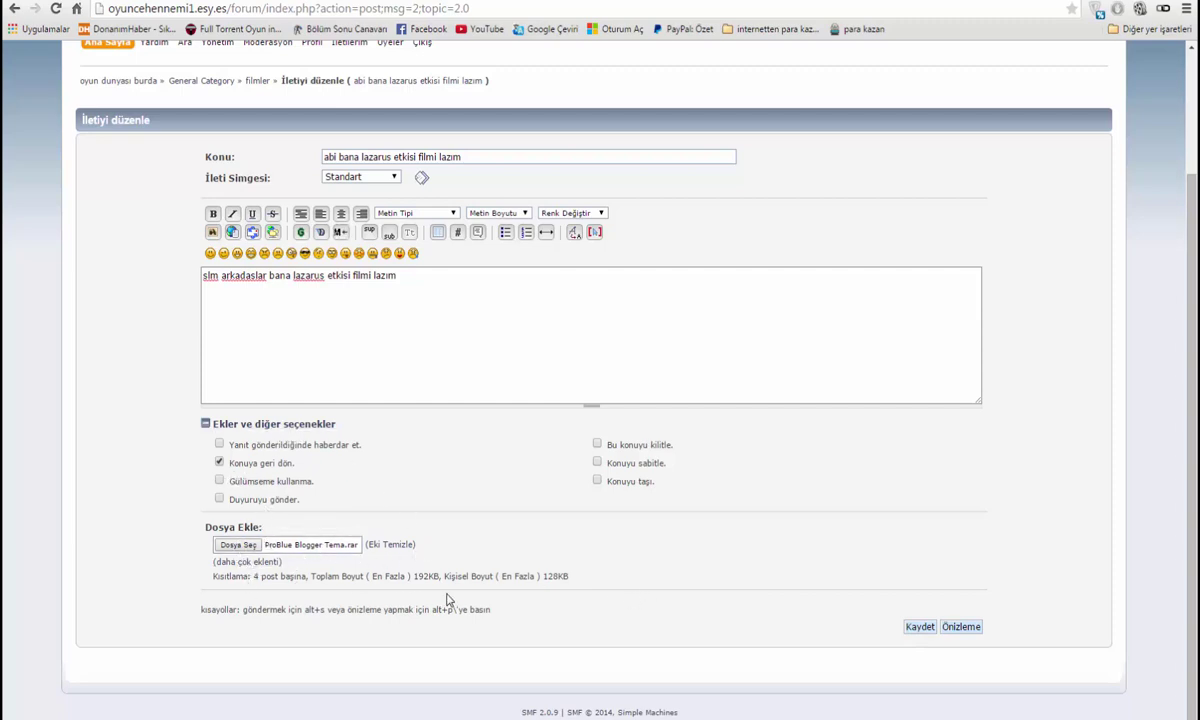
pyautogui.moveTo(496, 578); pyautogui.dragTo(552, 581)
# Highlight the attachment size limits and shortcut hint text below the upload field
pyautogui.click(477, 597)
pyautogui.moveTo(383, 577); pyautogui.dragTo(566, 578)
pyautogui.click(476, 605)
pyautogui.moveTo(248, 609); pyautogui.dragTo(375, 609)
# Save the edited post with its attachment and close the empty WinRAR popup
pyautogui.click(512, 593)
pyautogui.click(919, 627)
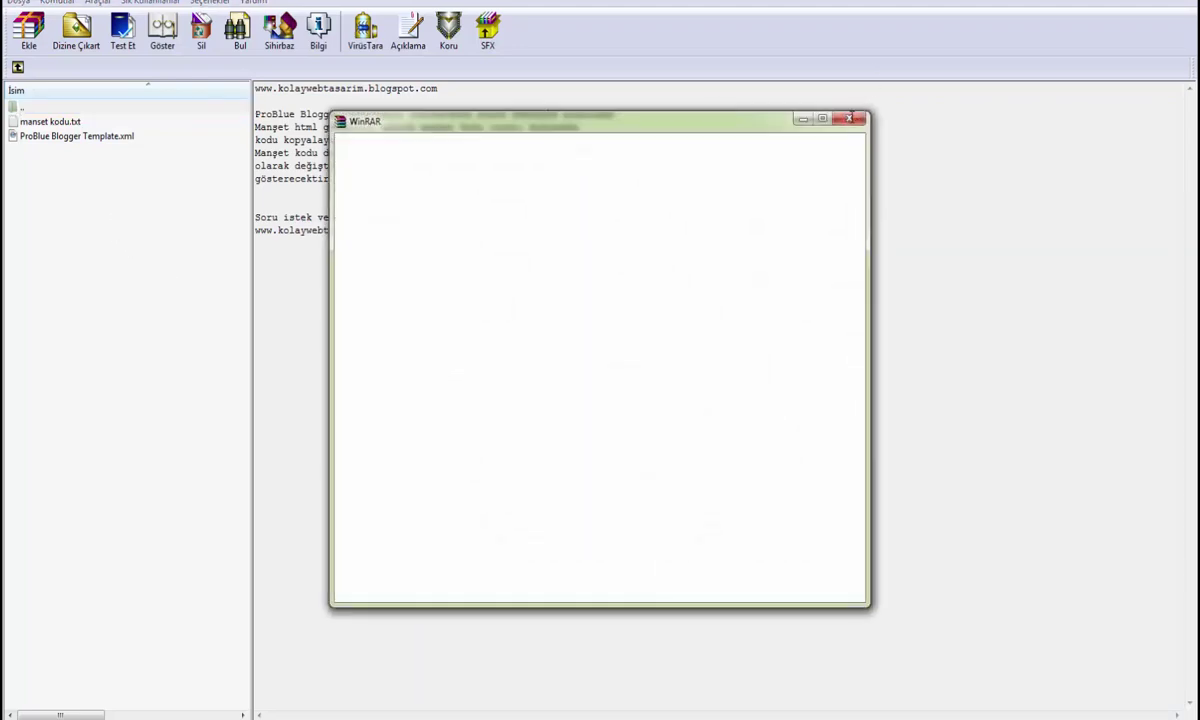
pyautogui.click(850, 118)
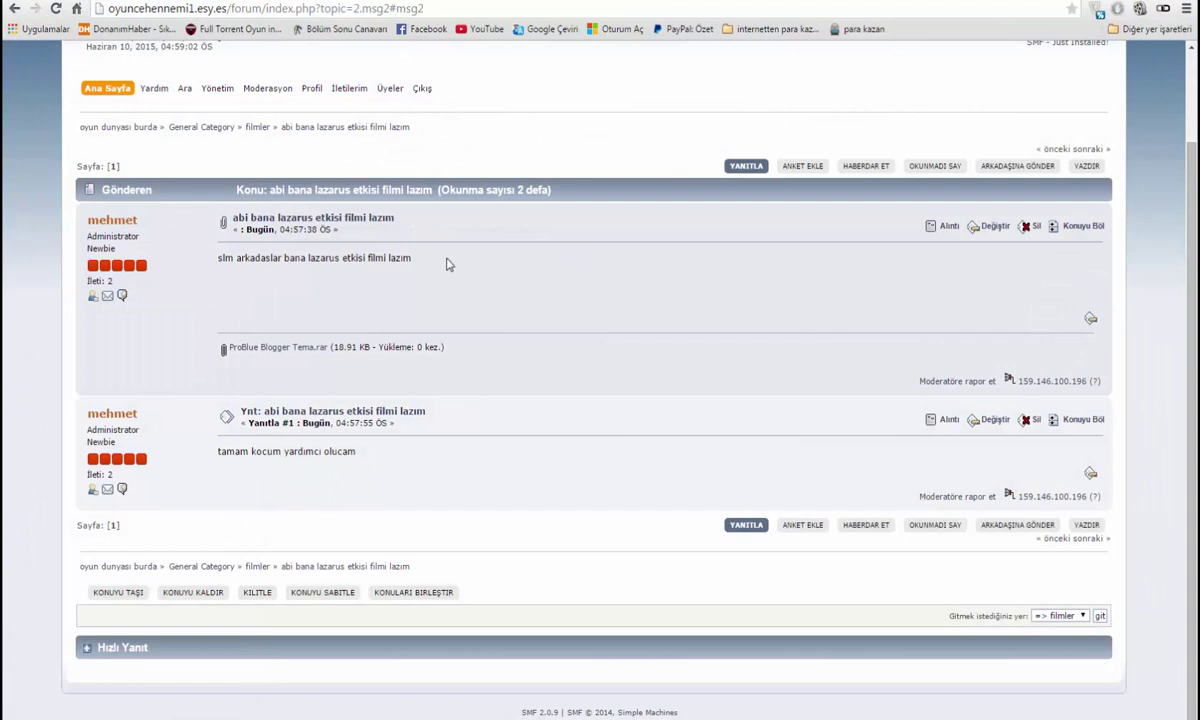
# Check the attachment on the topic and expand the Hızlı Yanıt quick reply box
pyautogui.scroll(2, 447, 264)
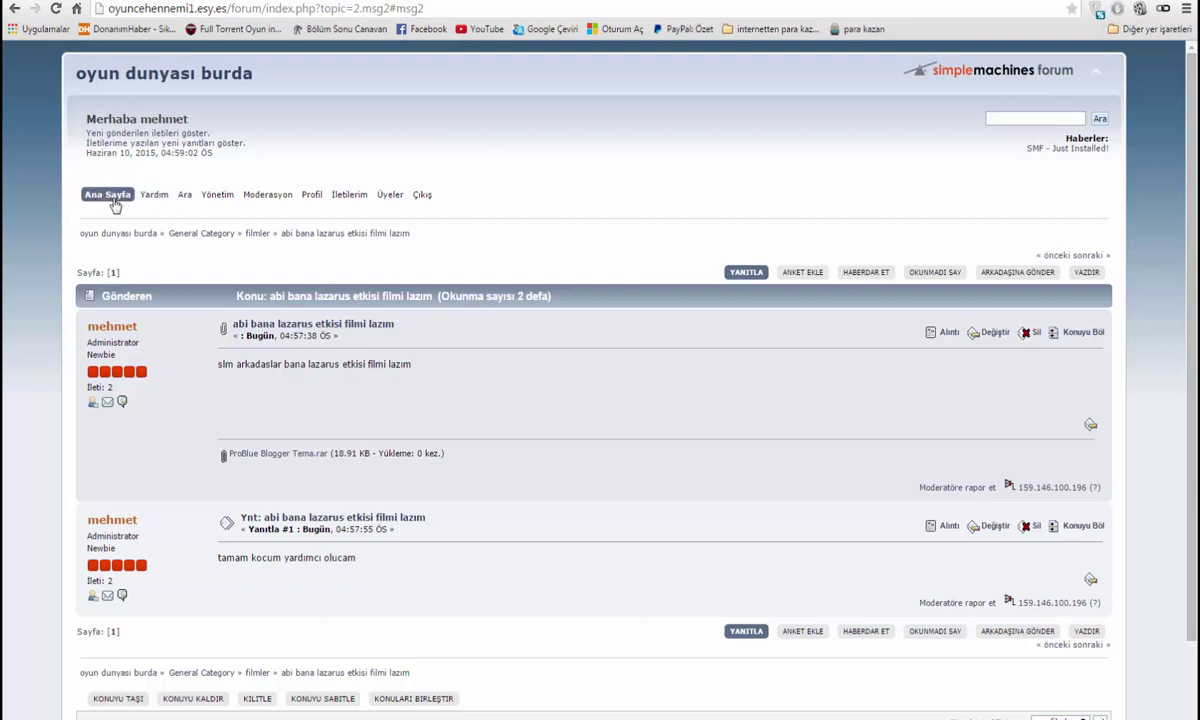
pyautogui.scroll(-1, 253, 213)
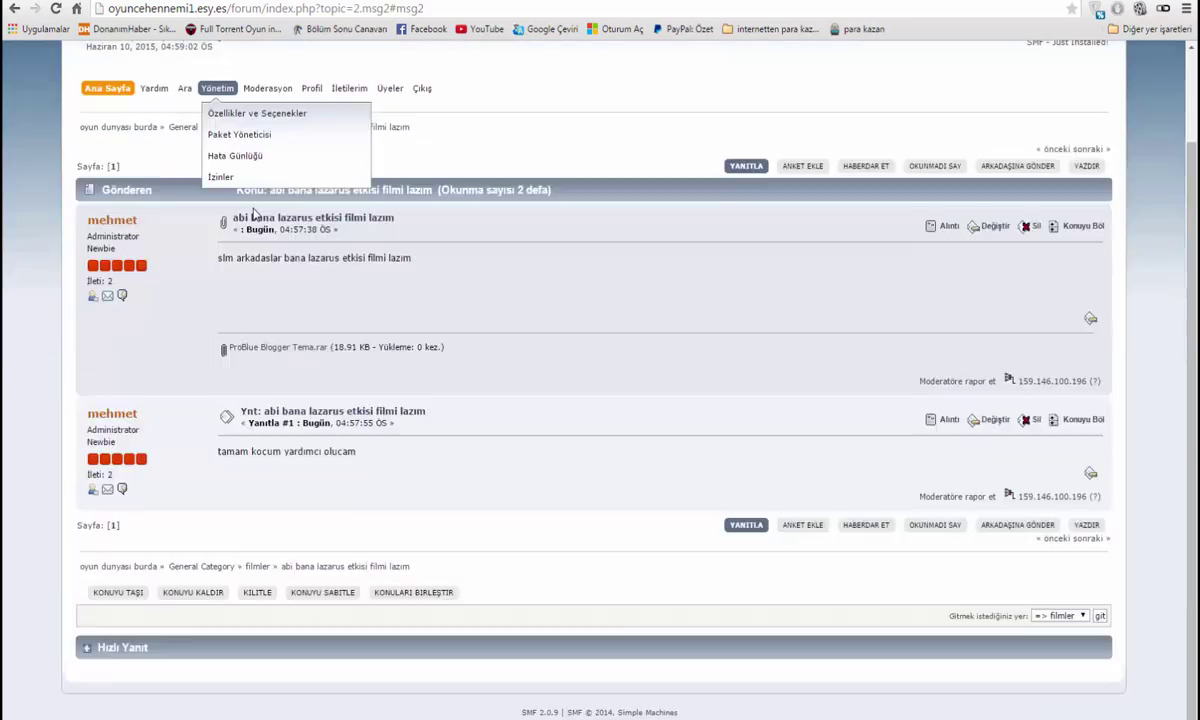
pyautogui.click(104, 647)
pyautogui.scroll(-2, 314, 662)
pyautogui.click(257, 537)
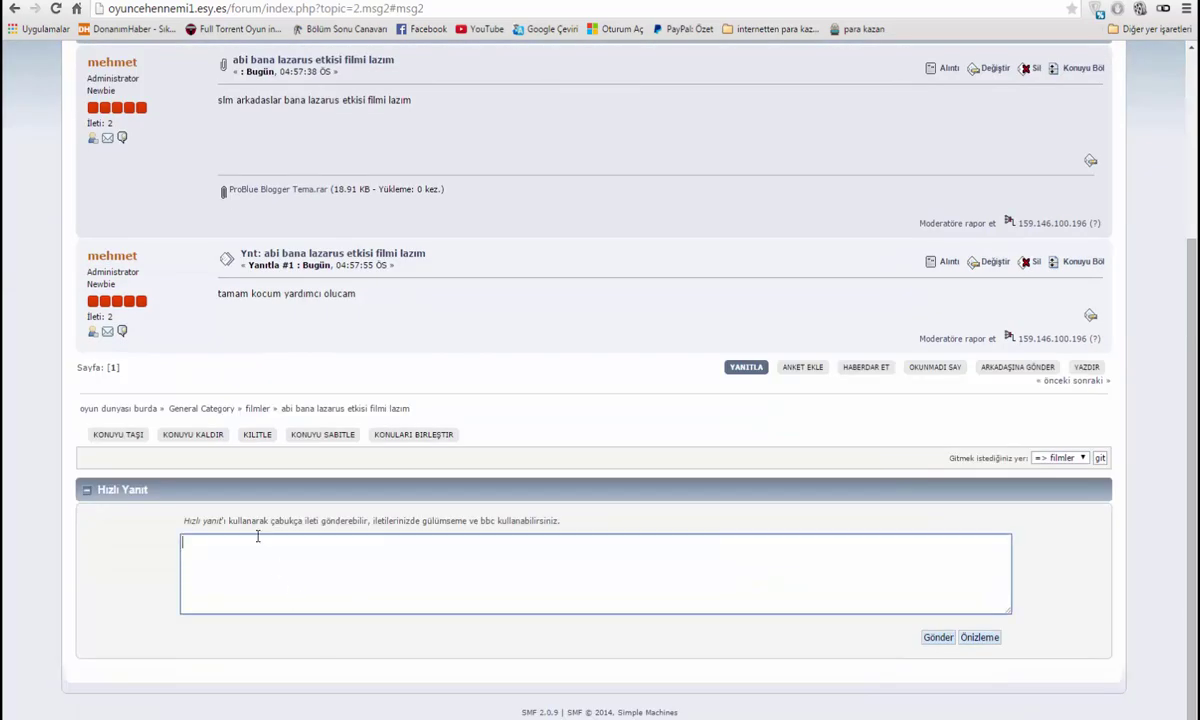
# Open the Yönetim administration centre from the top menu
pyautogui.scroll(3, 257, 537)
pyautogui.moveTo(216, 196)
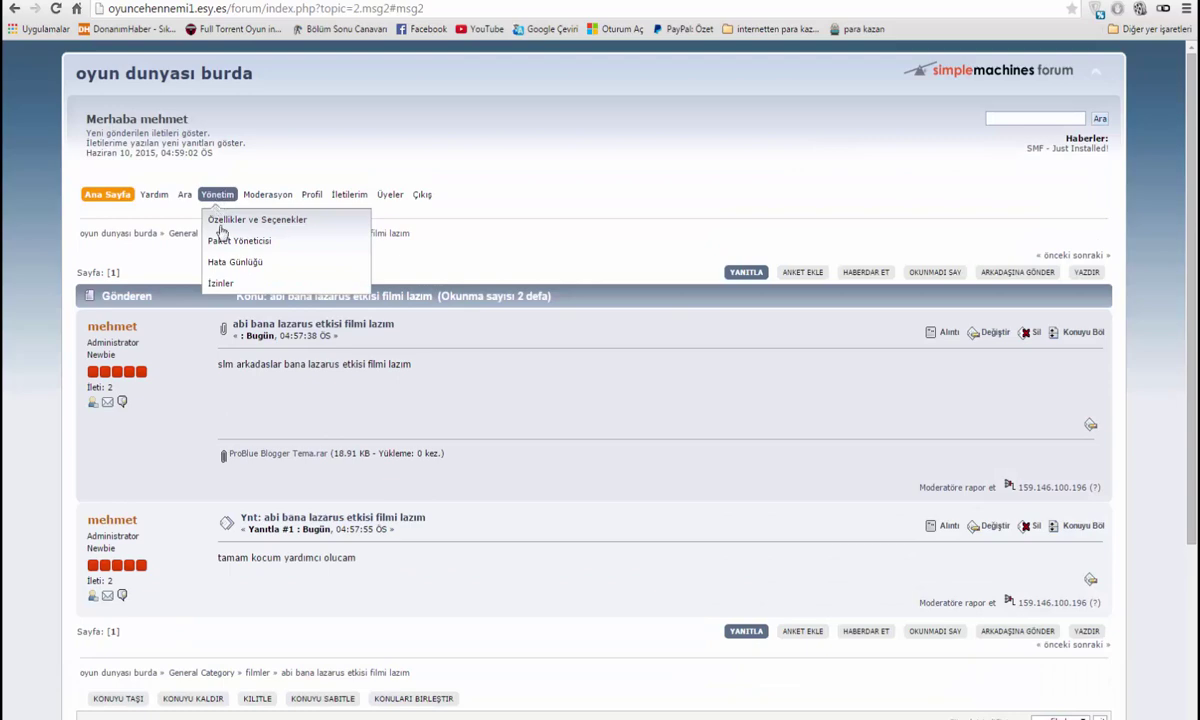
pyautogui.click(216, 196)
pyautogui.scroll(-1, 507, 352)
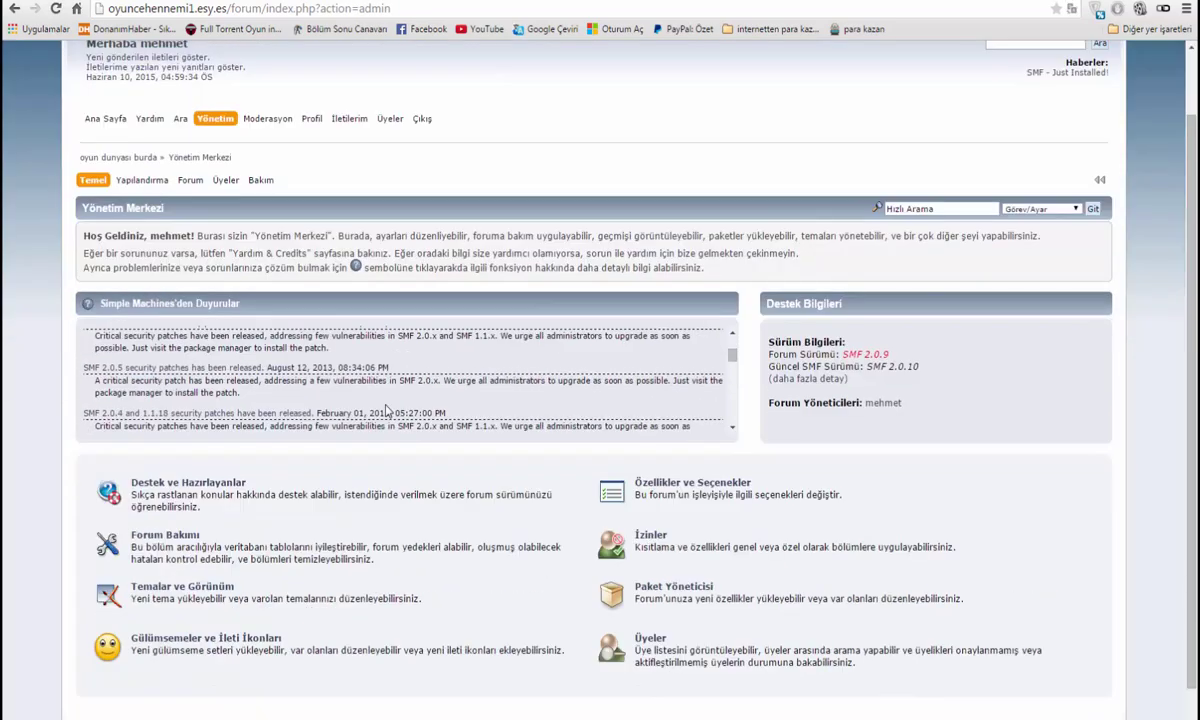
# Open Temalar ve Görünüm, then switch to YouTube and choose Kanalım
pyautogui.click(198, 590)
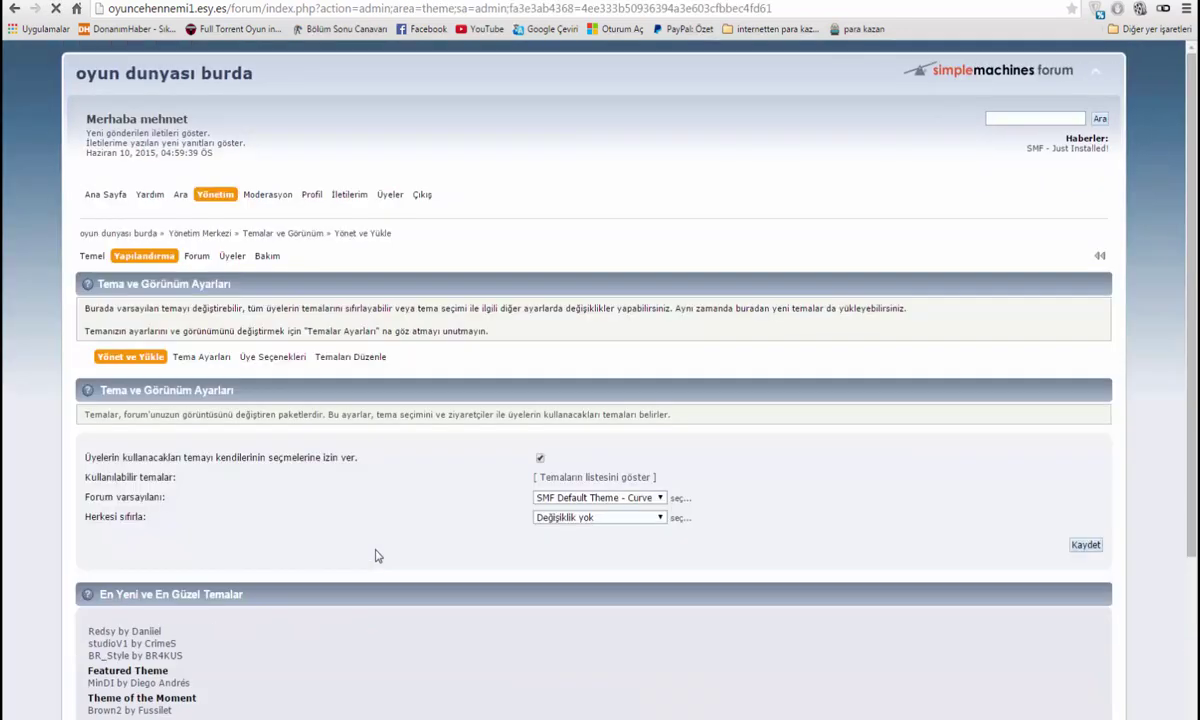
pyautogui.scroll(-3, 400, 475)
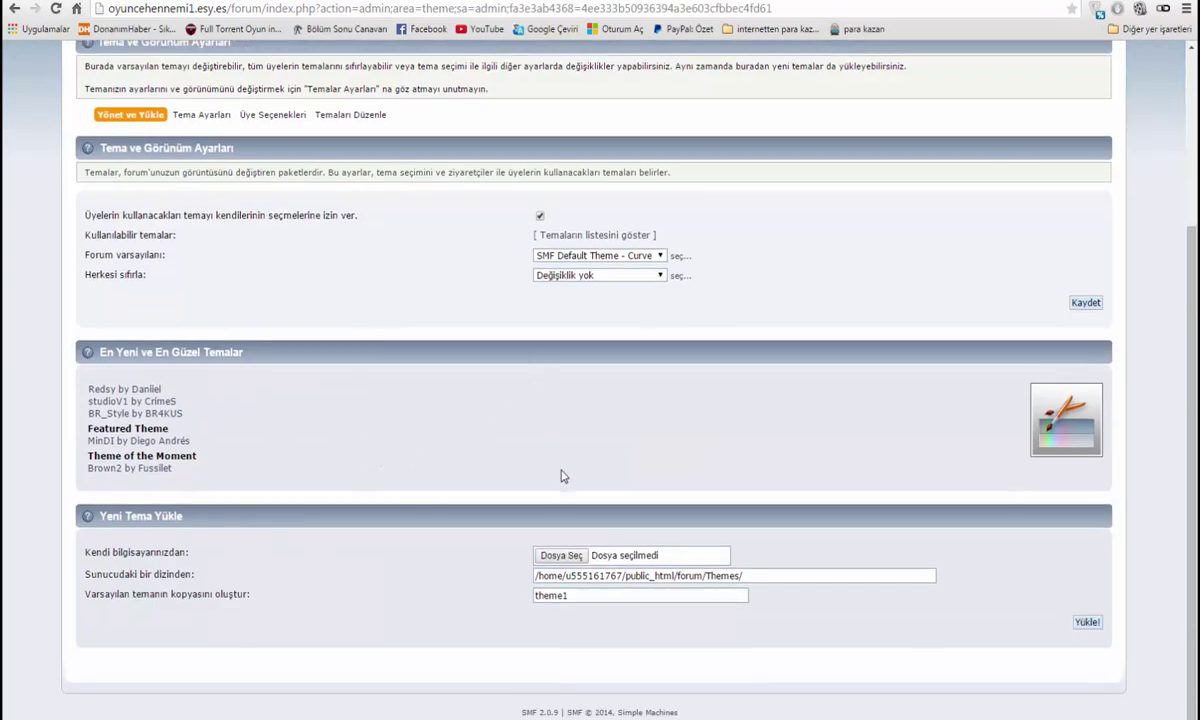
pyautogui.scroll(3, 363, 493)
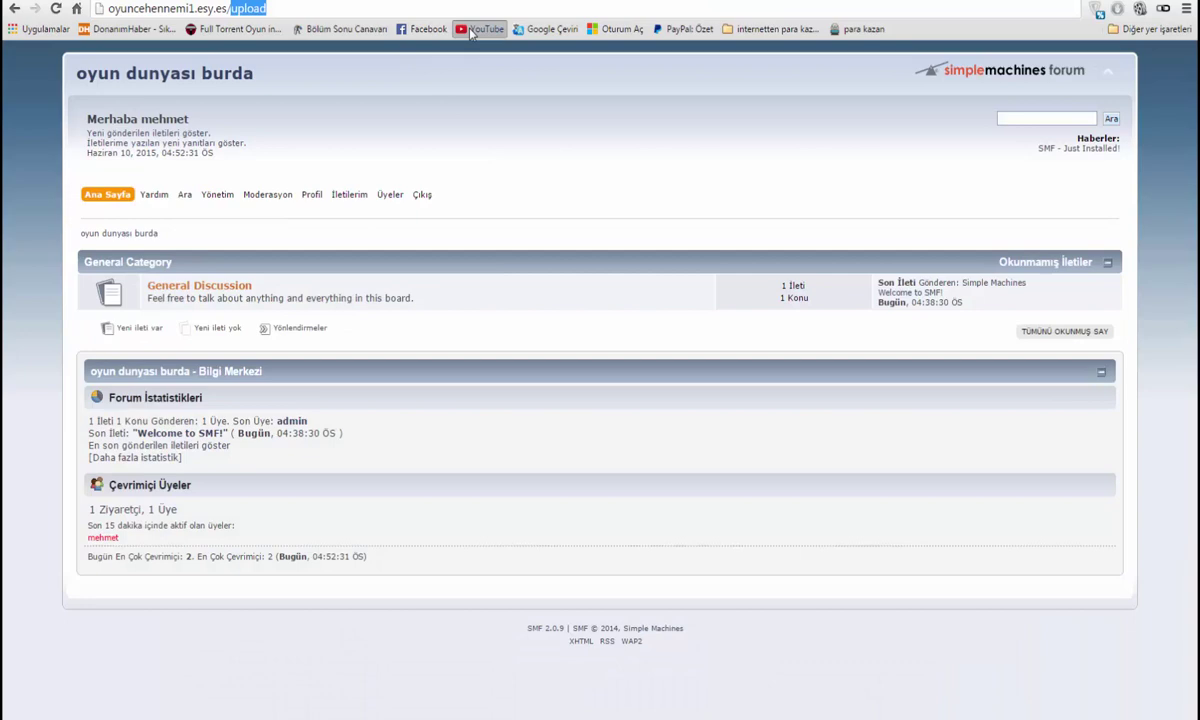
pyautogui.click(487, 29)
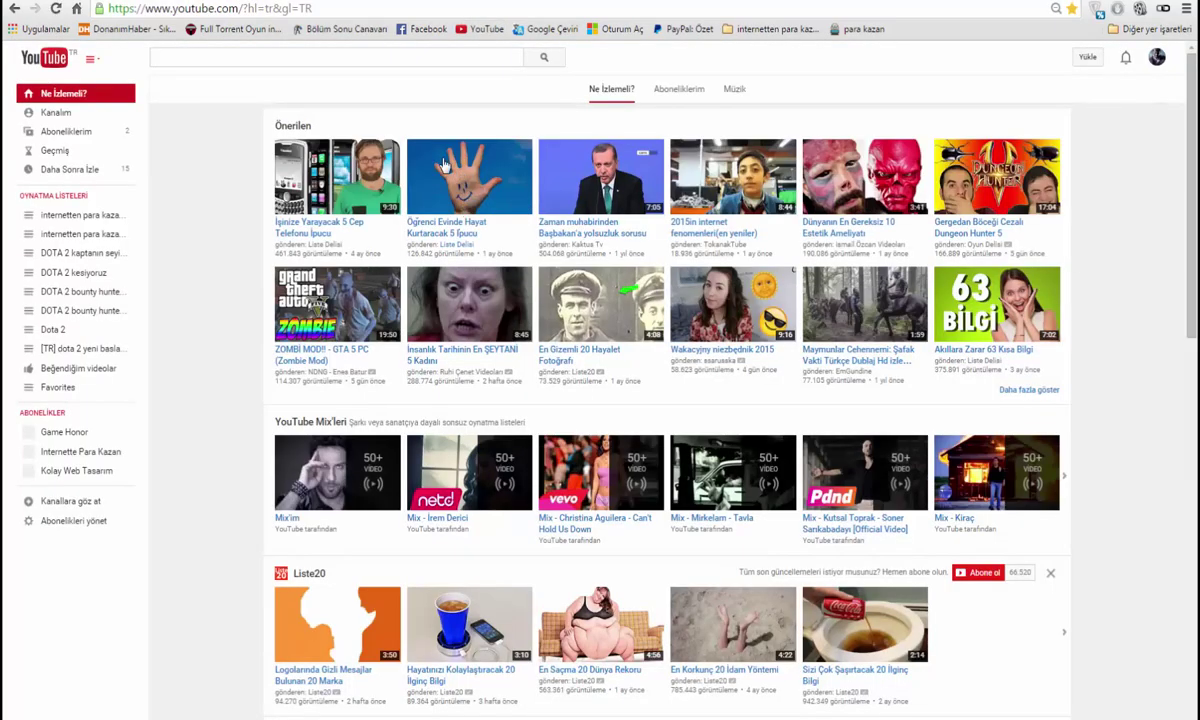
pyautogui.click(60, 113)
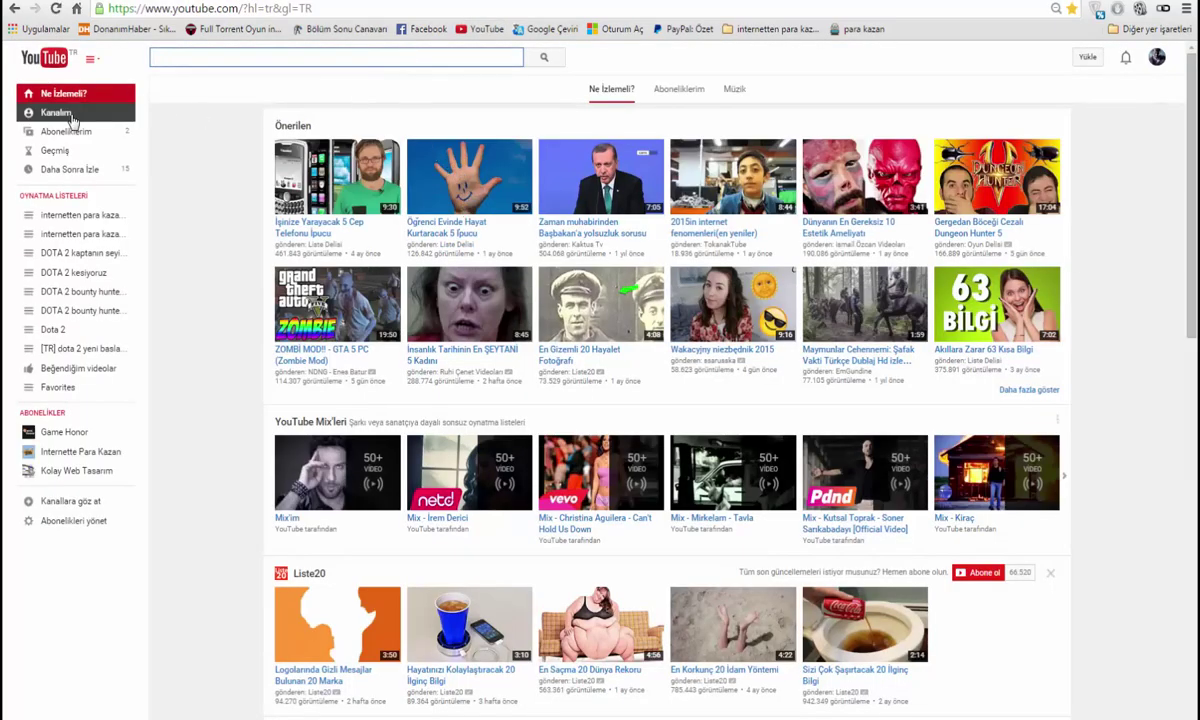